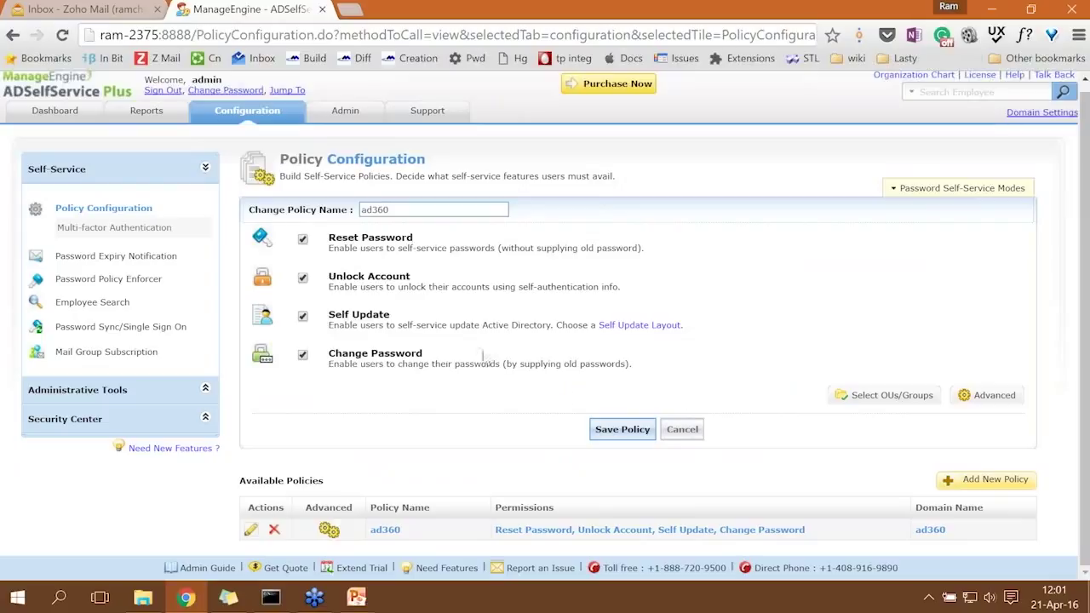
# Check the OU picker and department roster note, then start renaming the ad360 policy to Finance.
pyautogui.click(890, 399)
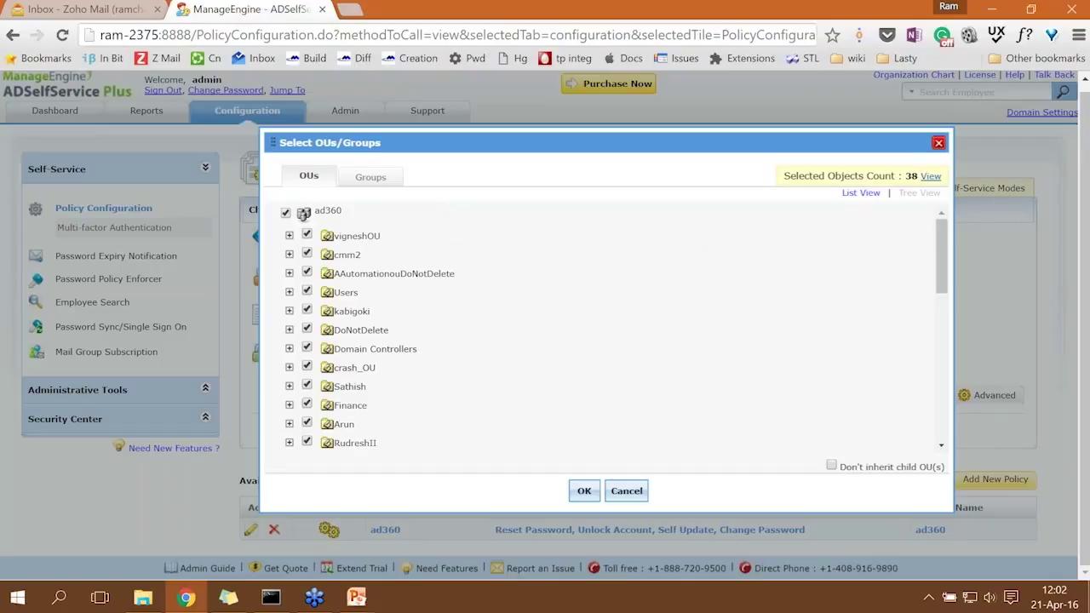
pyautogui.click(938, 145)
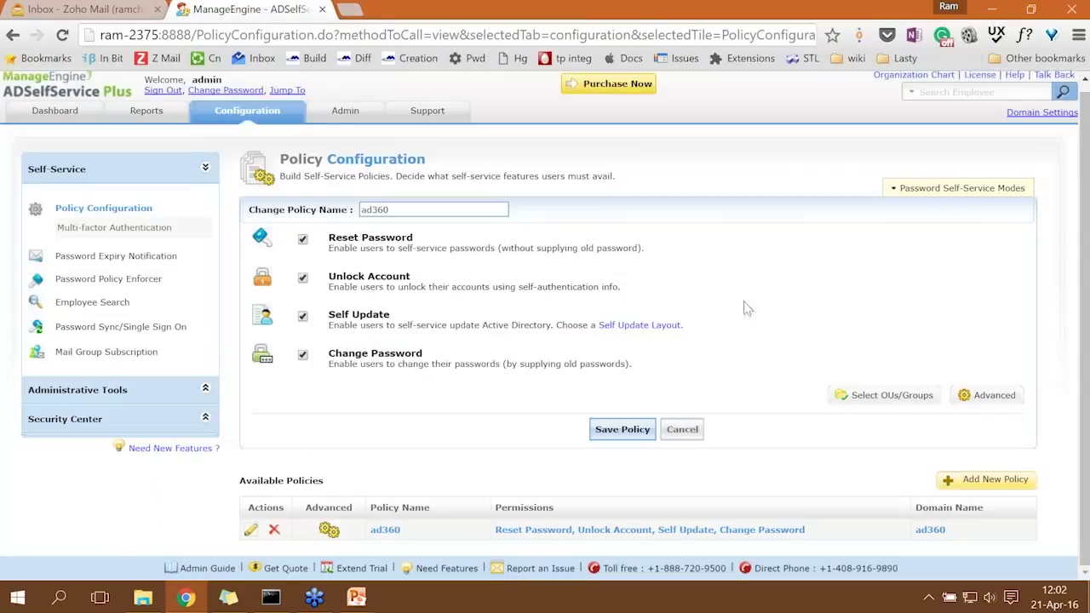
pyautogui.click(228, 599)
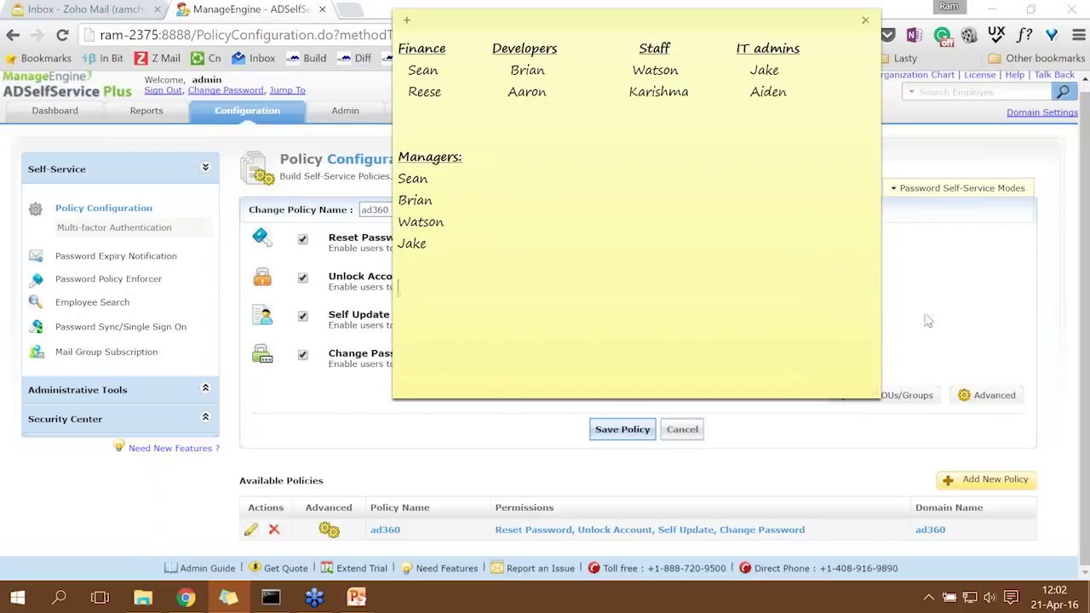
pyautogui.click(951, 354)
pyautogui.moveTo(390, 209); pyautogui.dragTo(328, 208)
pyautogui.write('Finance')
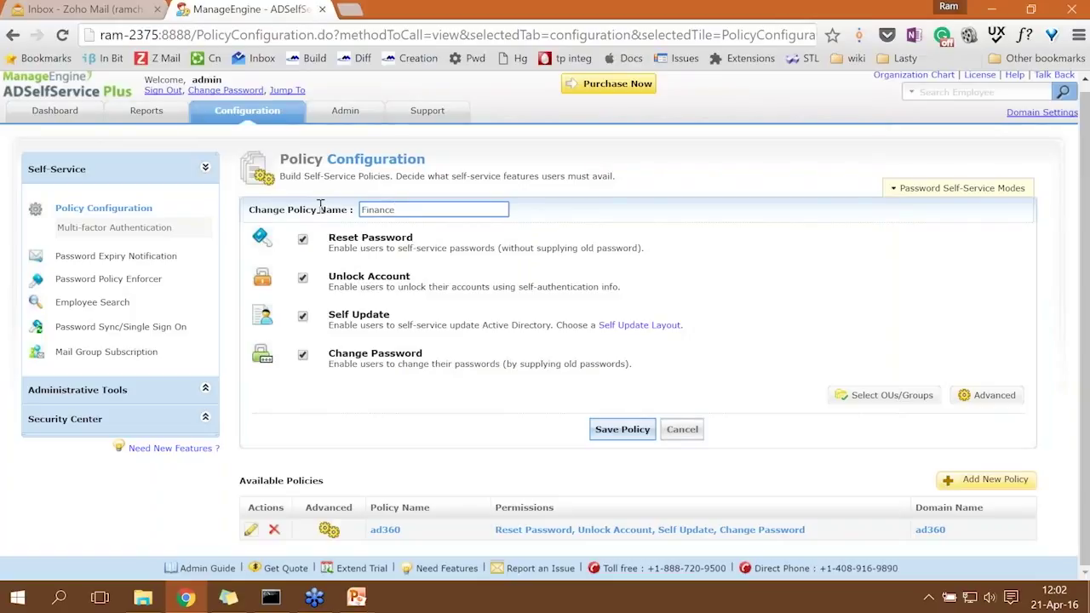
# Disable Unlock Account, limit the Finance policy to the Finance OU only, and save it.
pyautogui.click(303, 280)
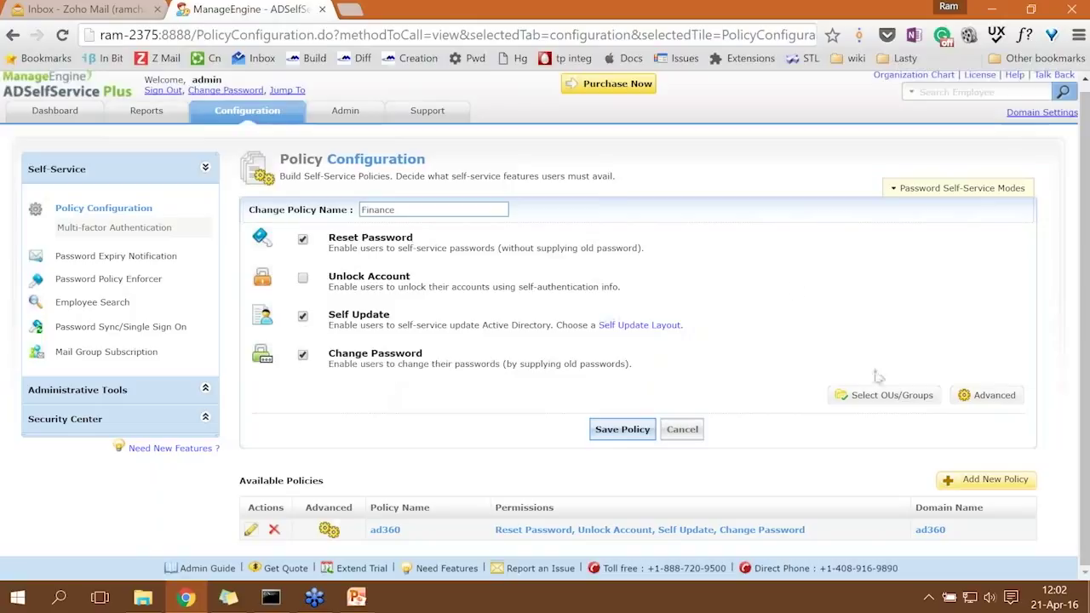
pyautogui.click(887, 397)
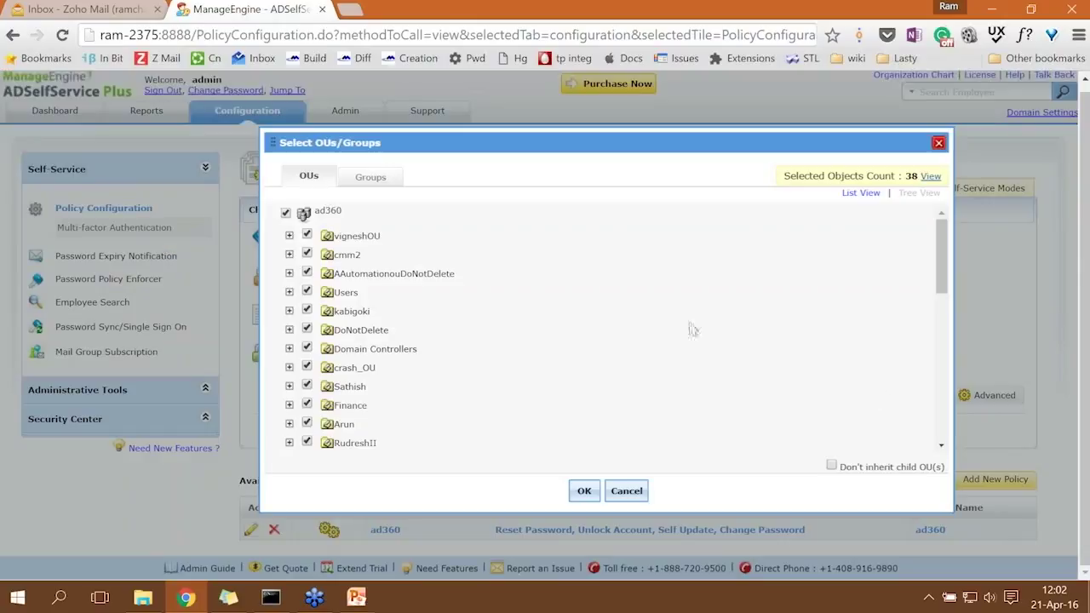
pyautogui.click(287, 212)
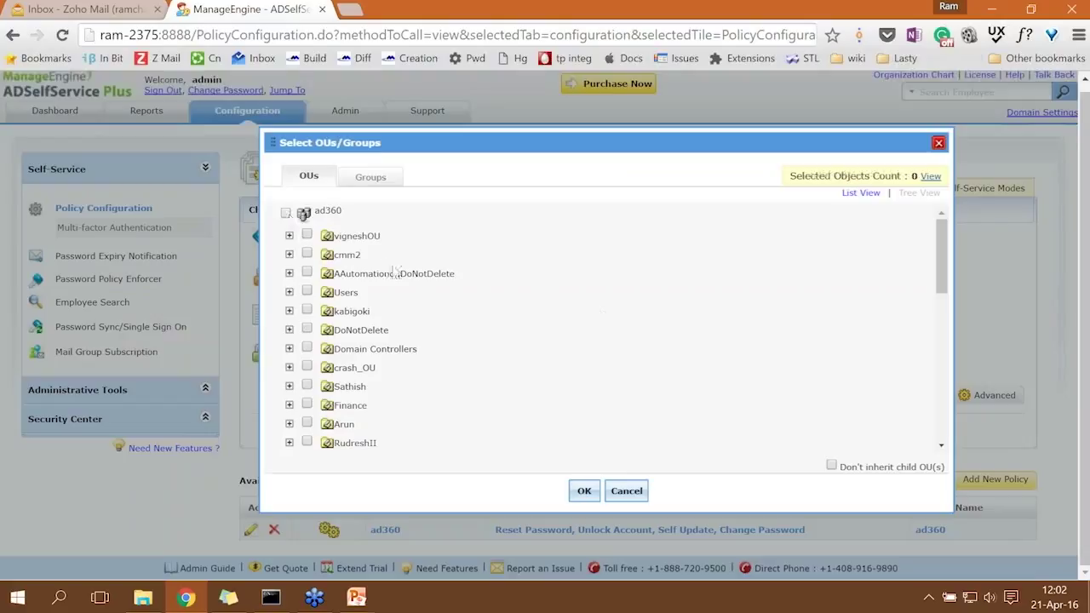
pyautogui.scroll(-1, 394, 272)
pyautogui.click(307, 319)
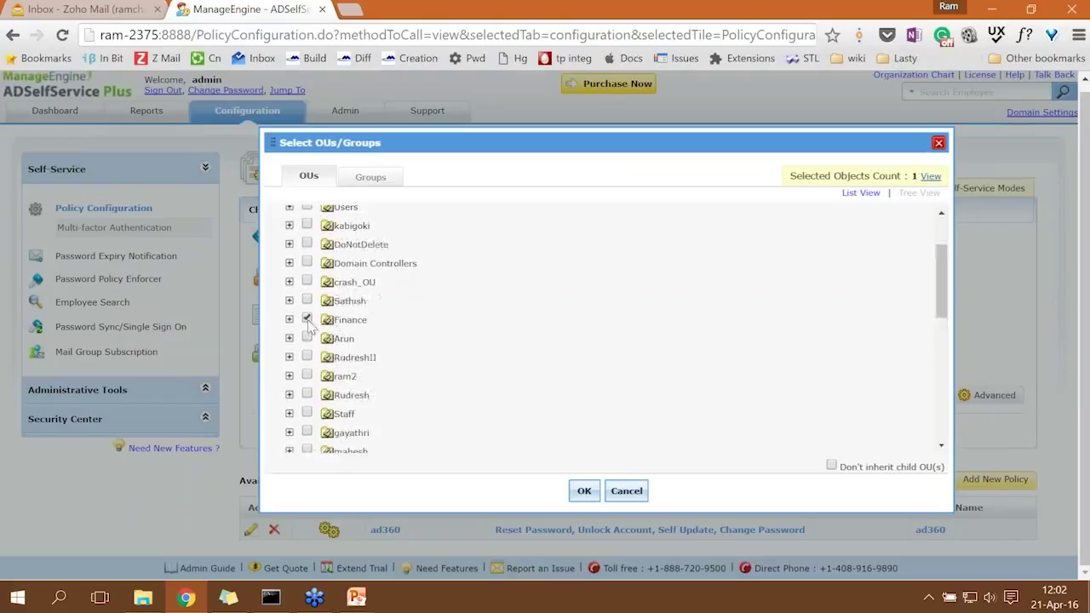
pyautogui.click(585, 490)
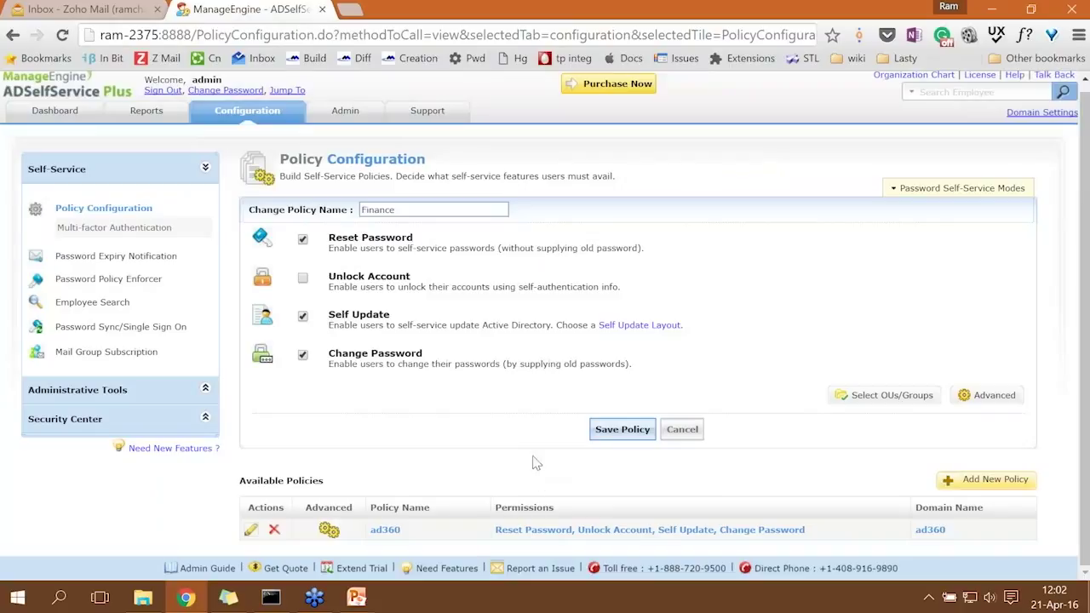
pyautogui.click(611, 434)
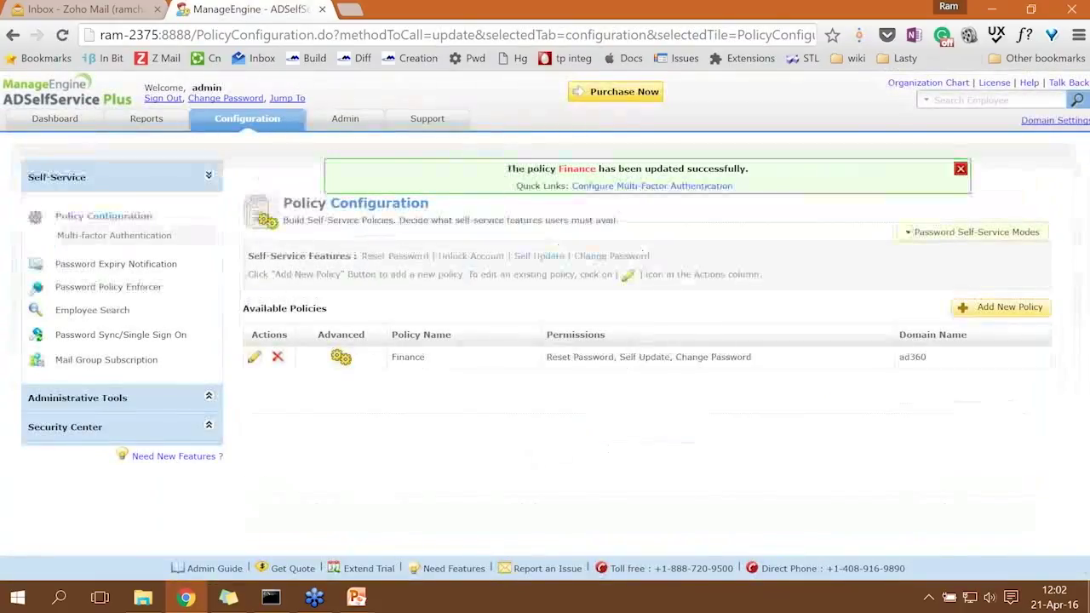
pyautogui.hotkey('alt', 'Tab')
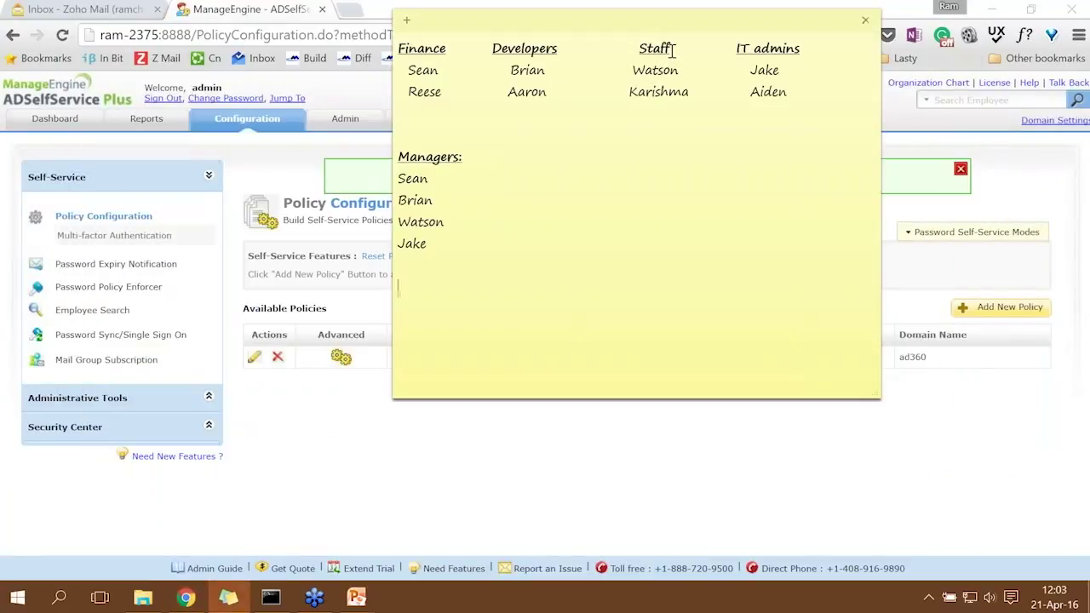
# Add a new Developers policy with Reset Password, Unlock Account, Self Update and Change Password.
pyautogui.hotkey('alt', 'Tab')
pyautogui.click(1000, 308)
pyautogui.write('Developers')
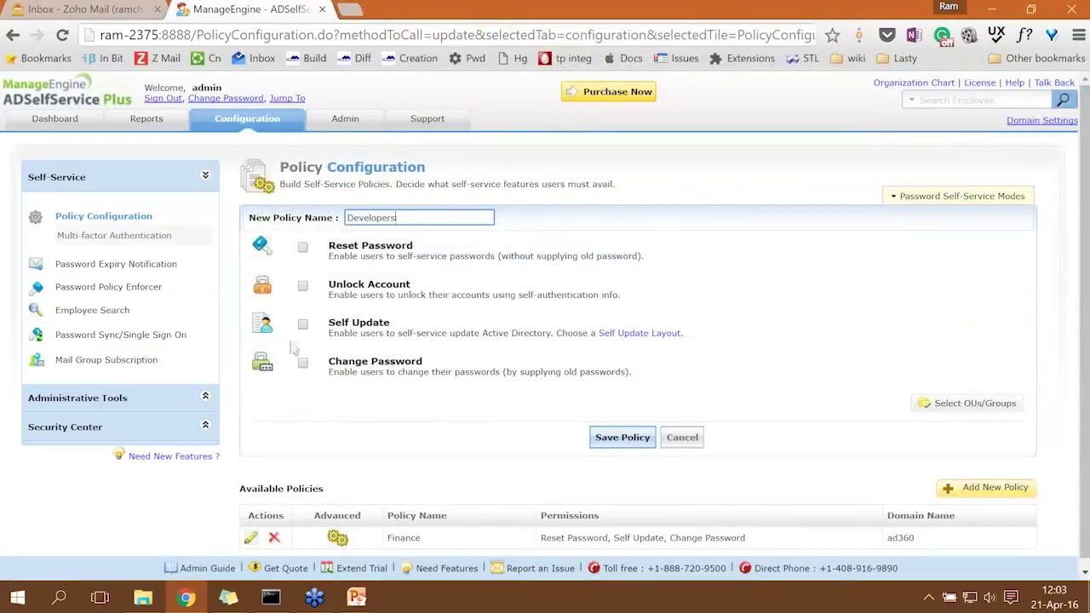
pyautogui.click(302, 363)
pyautogui.click(302, 325)
pyautogui.click(303, 286)
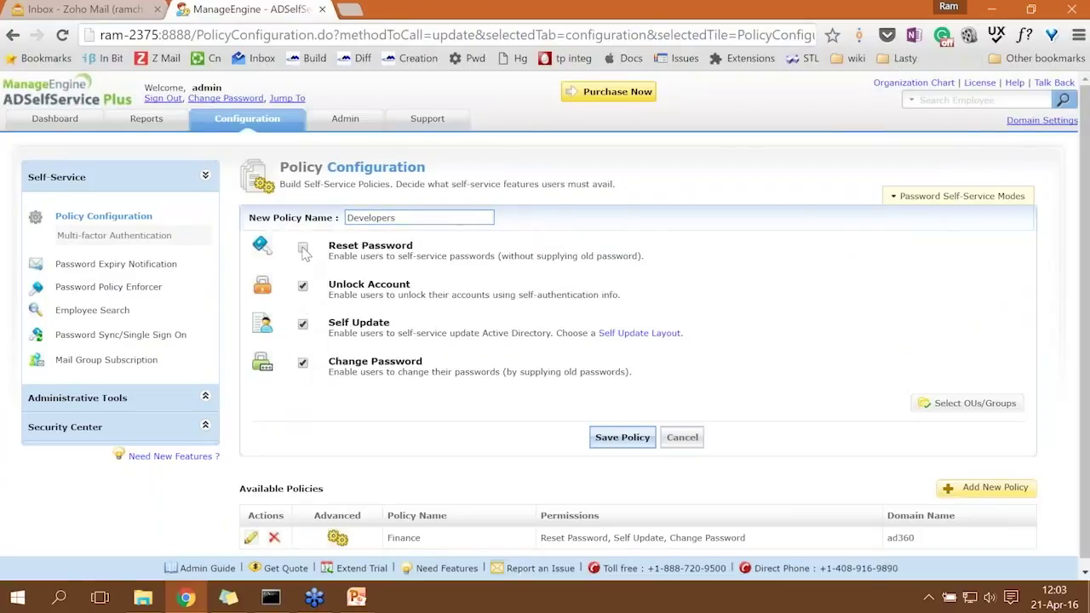
# Scope the Developers policy to the Developers OU and save it.
pyautogui.click(944, 407)
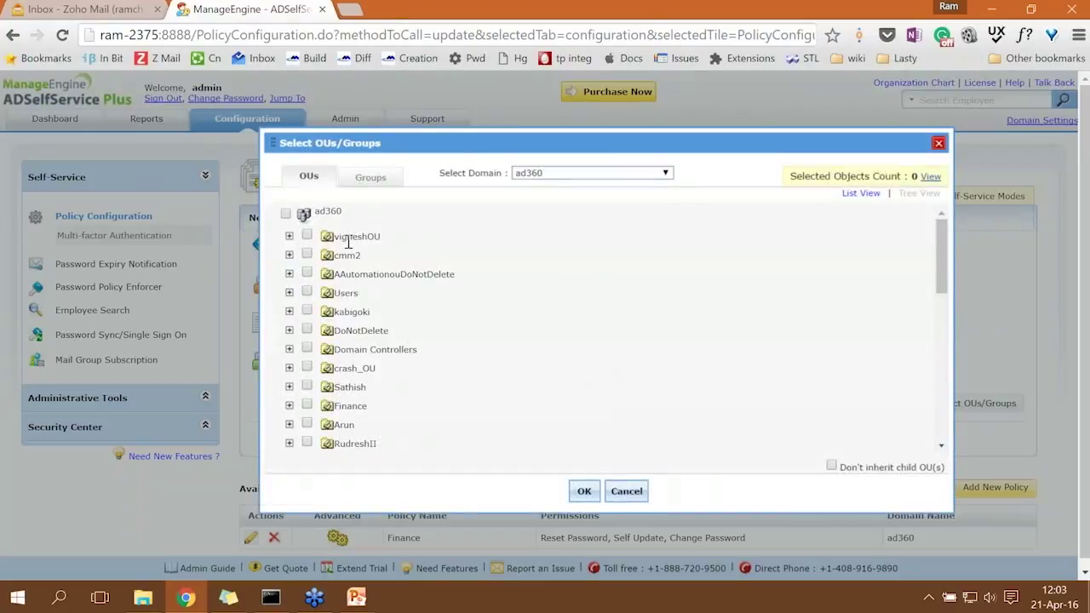
pyautogui.scroll(-5, 348, 242)
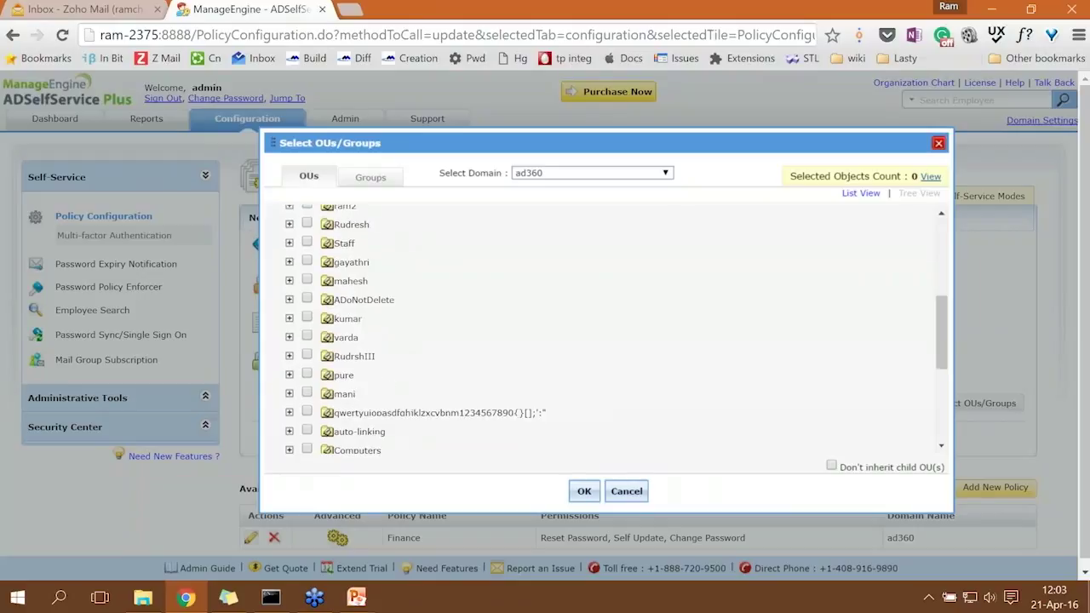
pyautogui.scroll(-3, 313, 304)
pyautogui.click(308, 298)
pyautogui.click(585, 491)
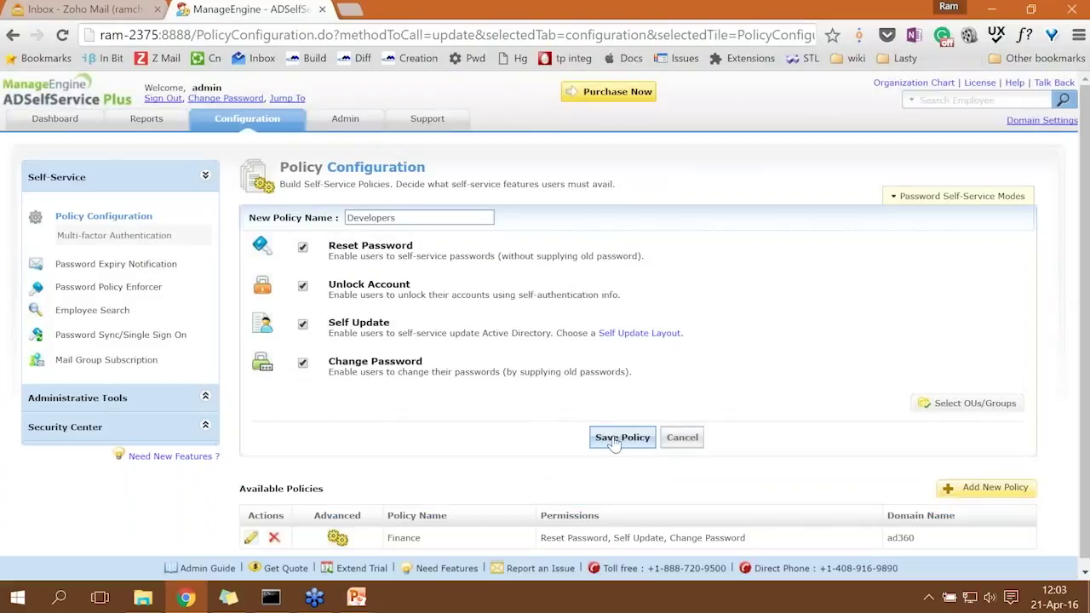
pyautogui.click(596, 442)
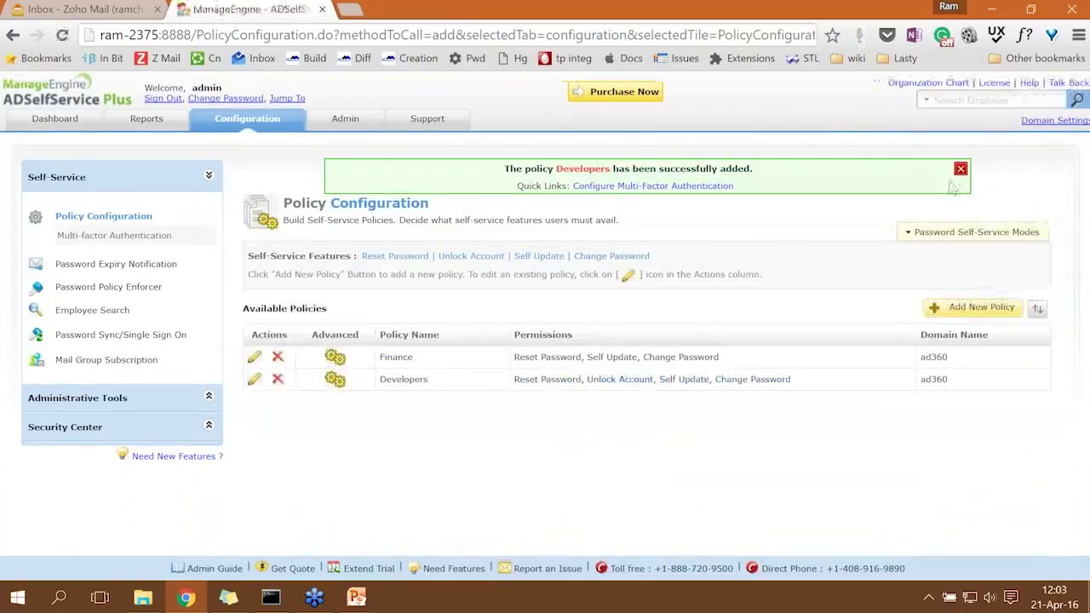
pyautogui.click(960, 169)
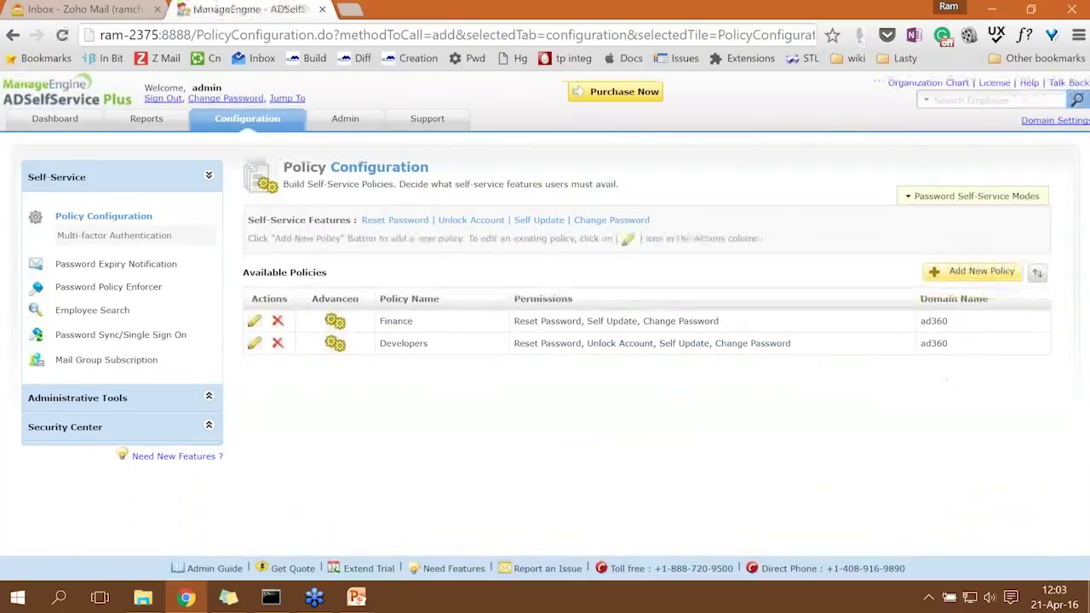
# Add a new Staff policy with only Change Password enabled.
pyautogui.click(971, 273)
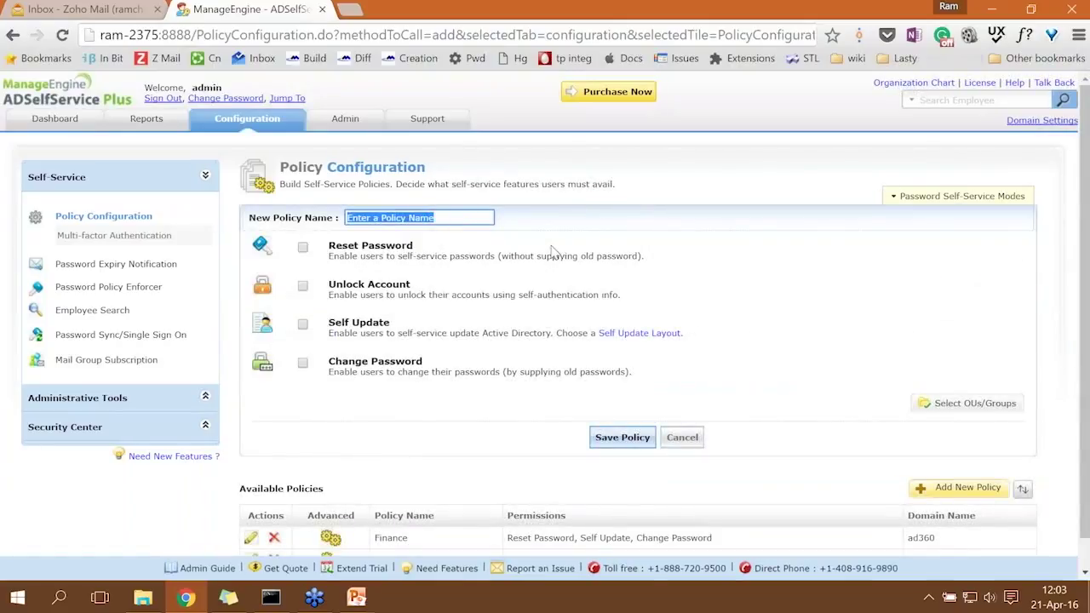
pyautogui.write('Staff')
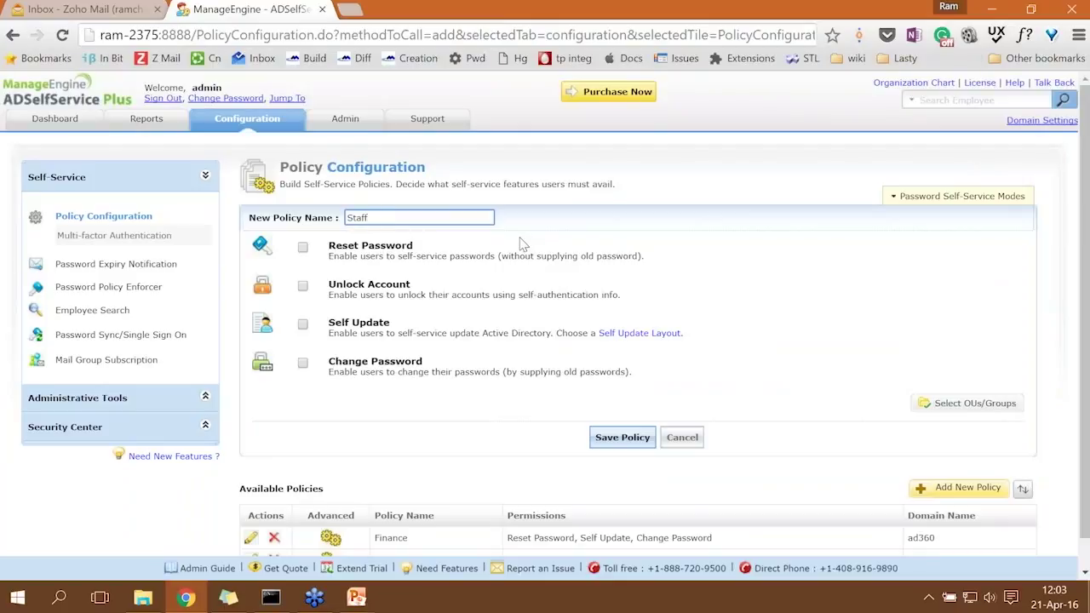
pyautogui.click(304, 365)
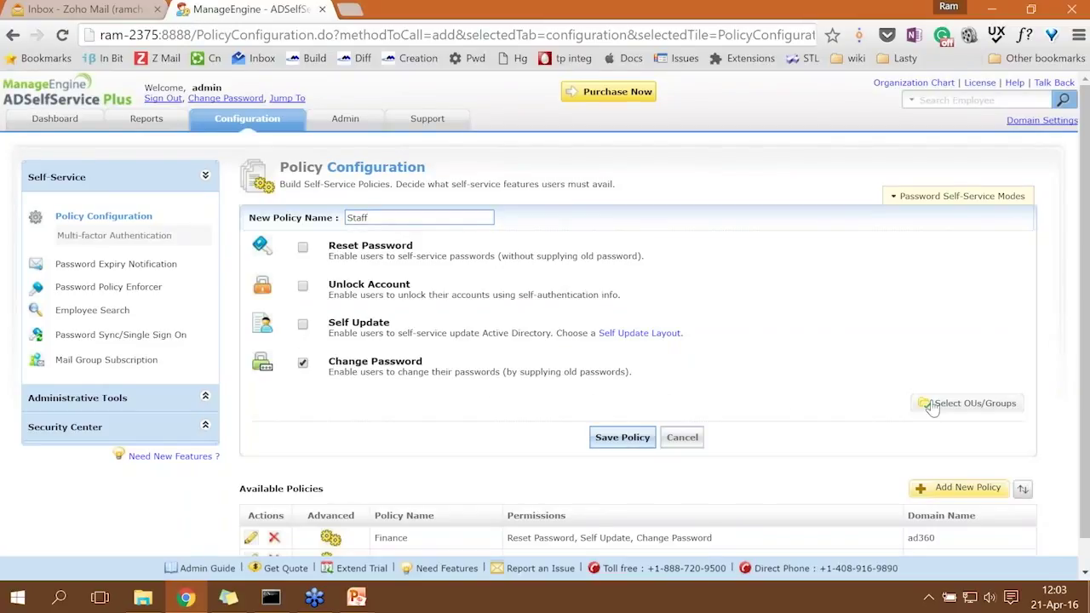
# Scope the Staff policy to the Staff OU, save it, and bring up the roster note.
pyautogui.click(933, 407)
pyautogui.scroll(-5, 434, 247)
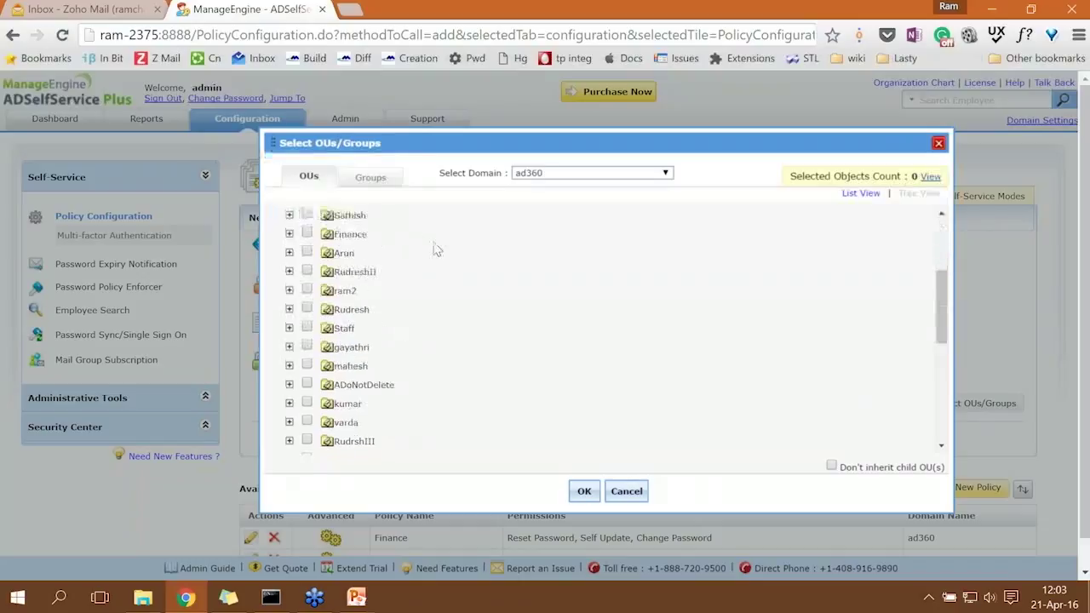
pyautogui.scroll(-3, 435, 249)
pyautogui.click(307, 243)
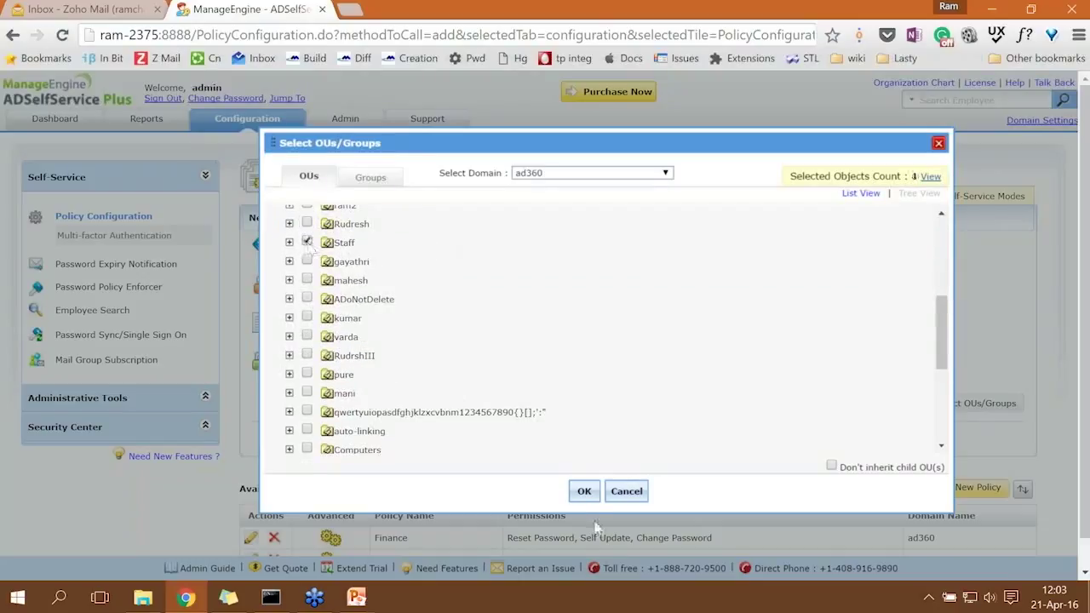
pyautogui.click(585, 491)
pyautogui.click(622, 437)
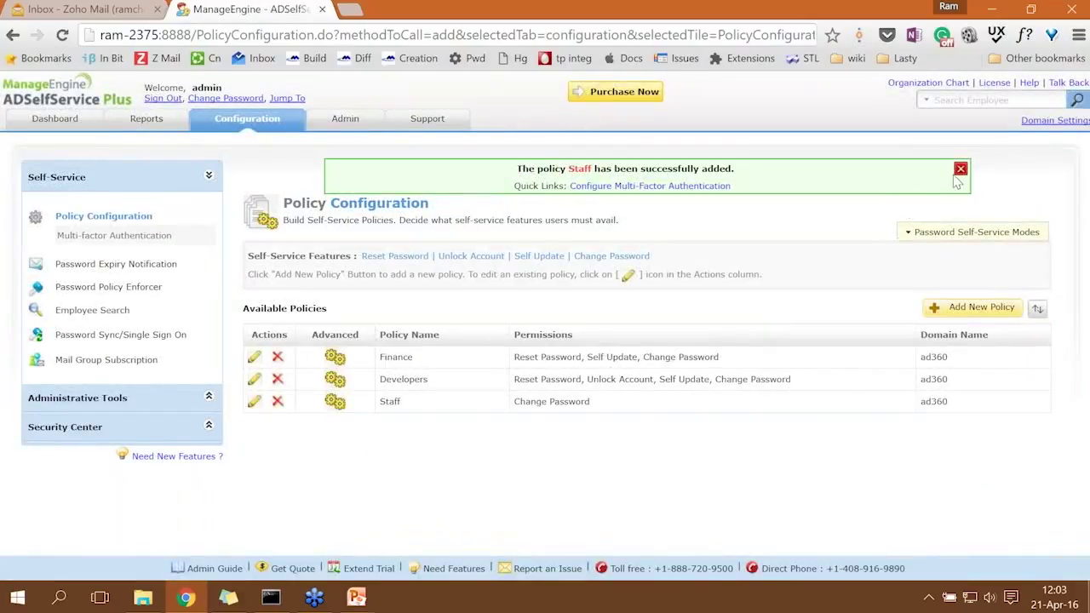
pyautogui.click(960, 169)
pyautogui.click(229, 597)
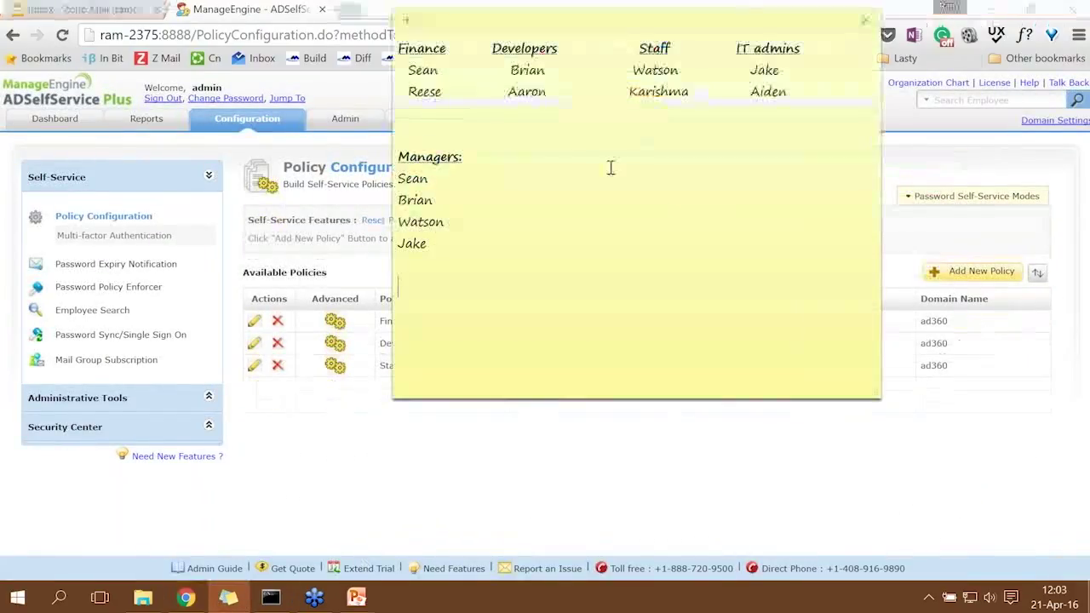
# Move the roster note below the Finance, Developers and Staff rows and review member names.
pyautogui.moveTo(738, 48); pyautogui.dragTo(782, 69)
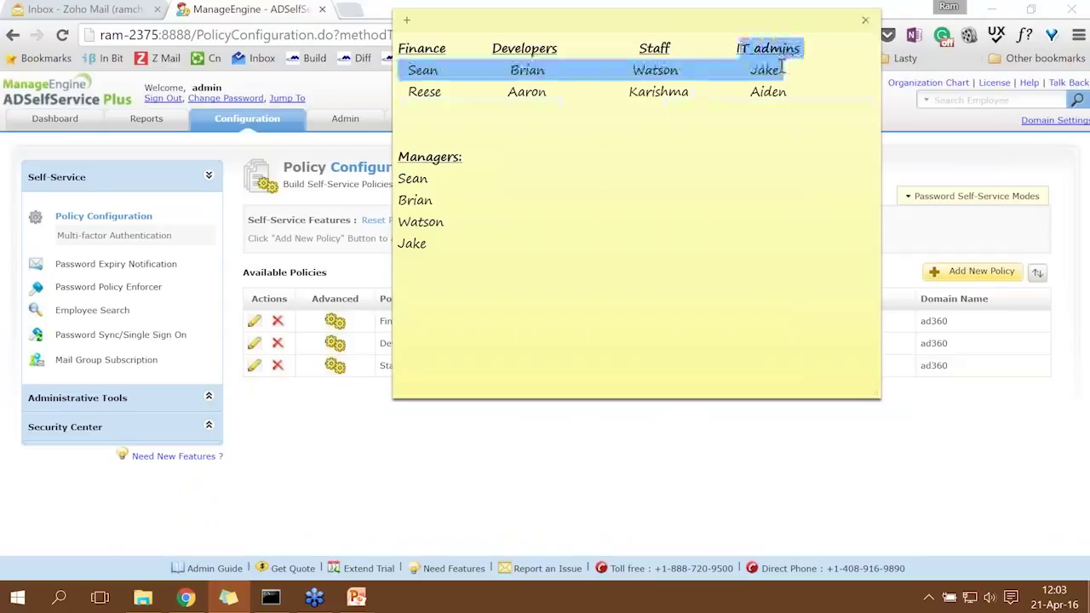
pyautogui.click(681, 48)
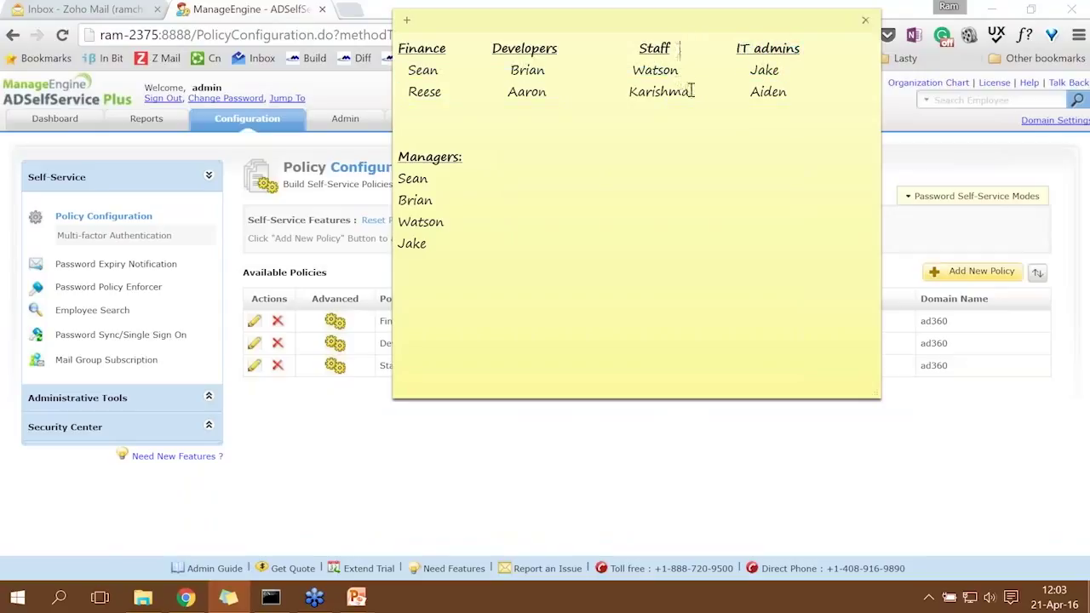
pyautogui.moveTo(608, 29); pyautogui.dragTo(595, 342)
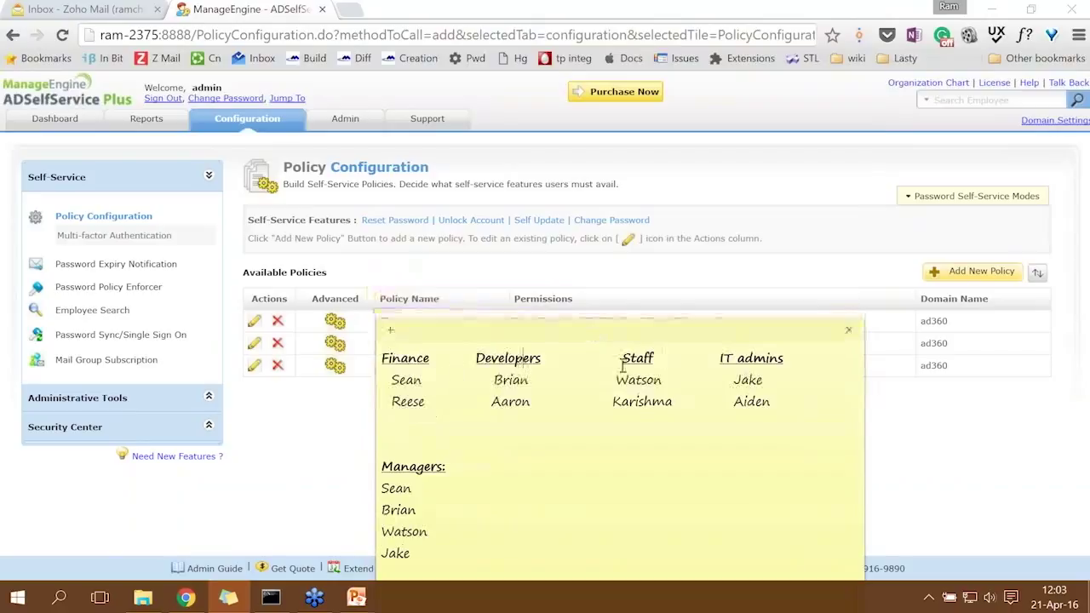
pyautogui.moveTo(627, 341); pyautogui.dragTo(621, 428)
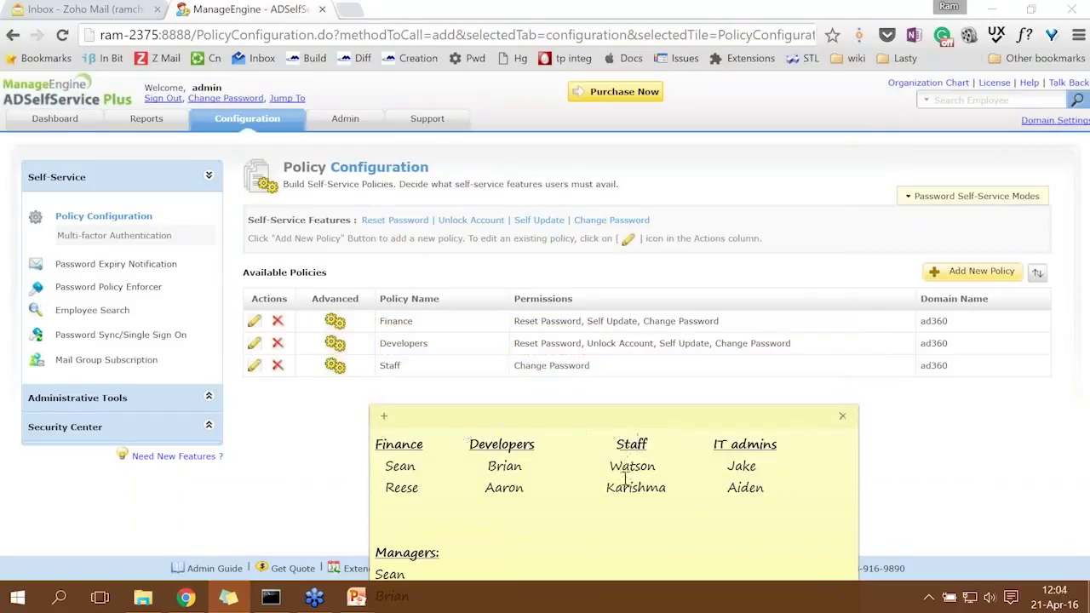
pyautogui.moveTo(607, 487); pyautogui.dragTo(670, 486)
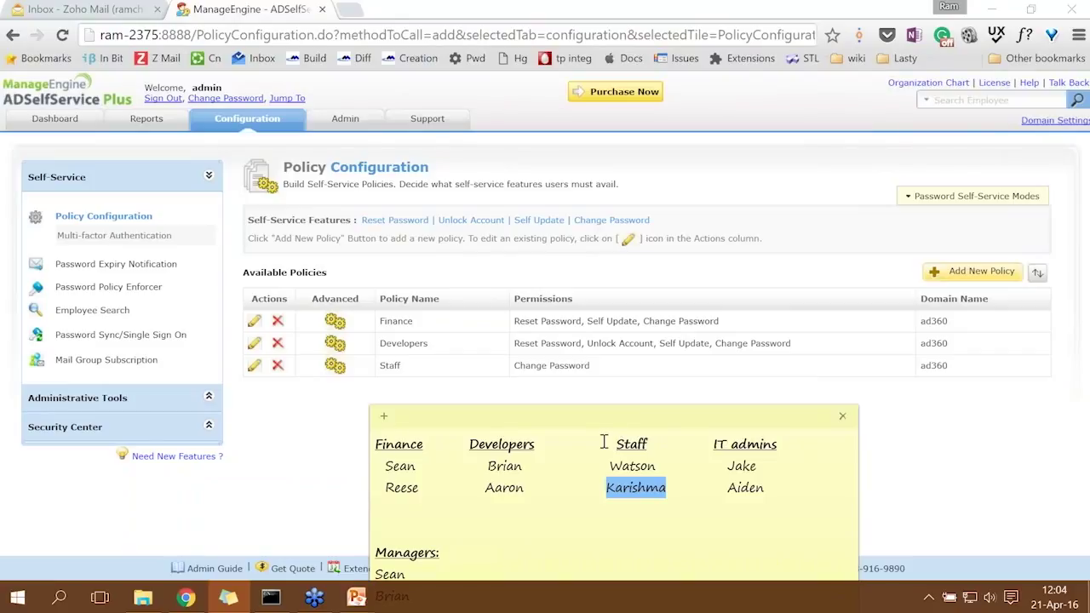
pyautogui.click(321, 440)
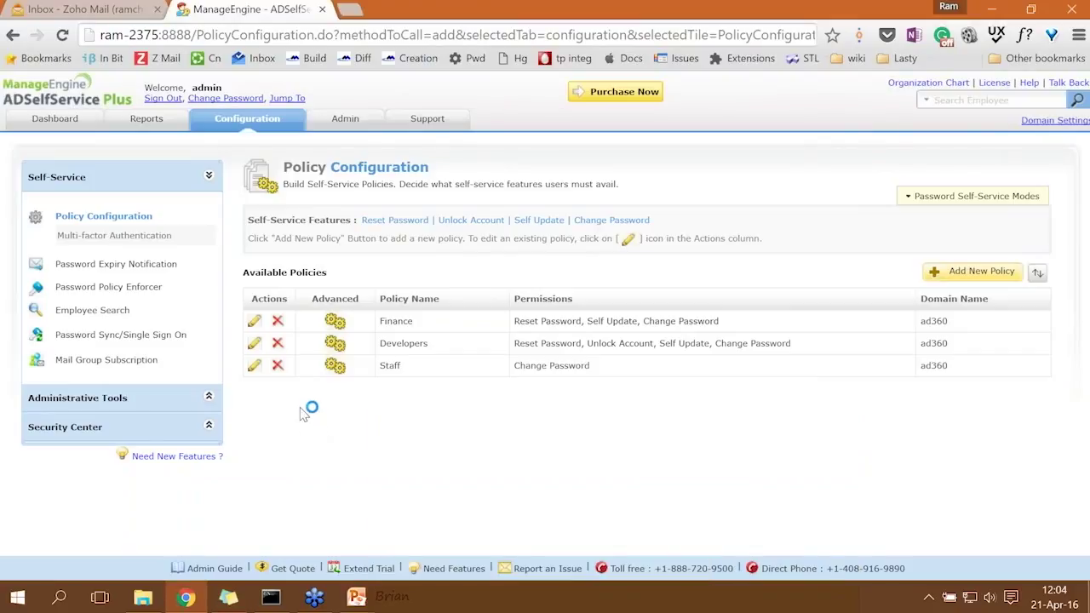
# Sign out and request a forgotten-password reset for a Staff user.
pyautogui.click(163, 98)
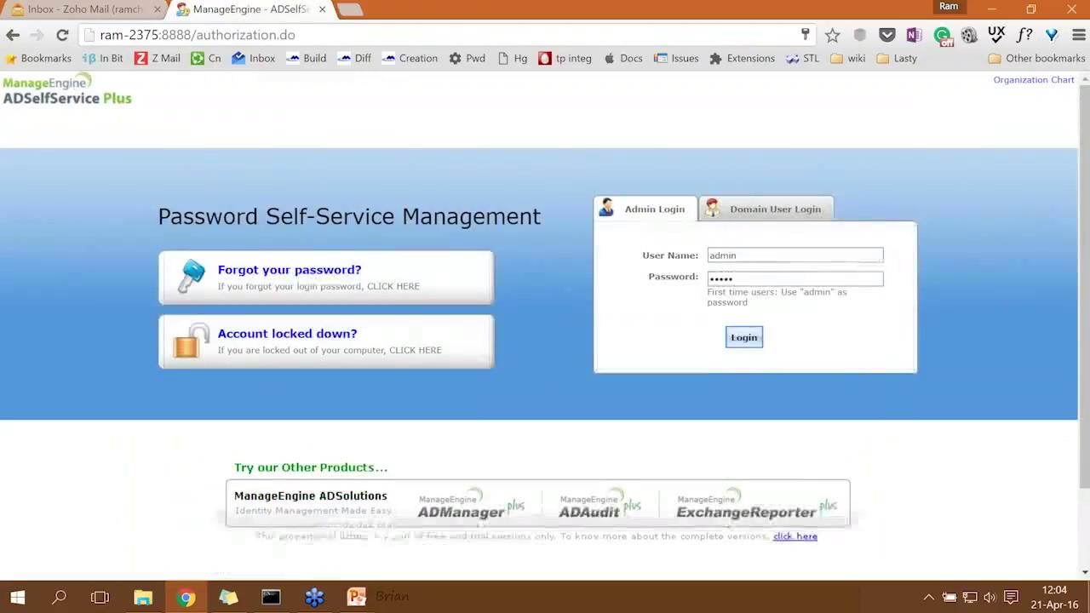
pyautogui.click(313, 277)
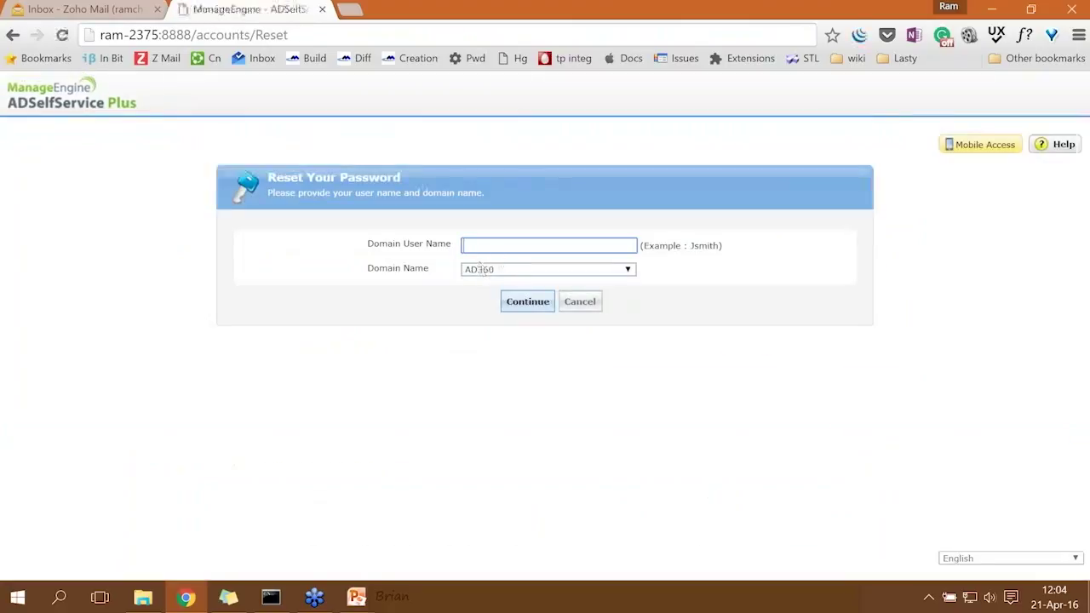
pyautogui.write('karishma')
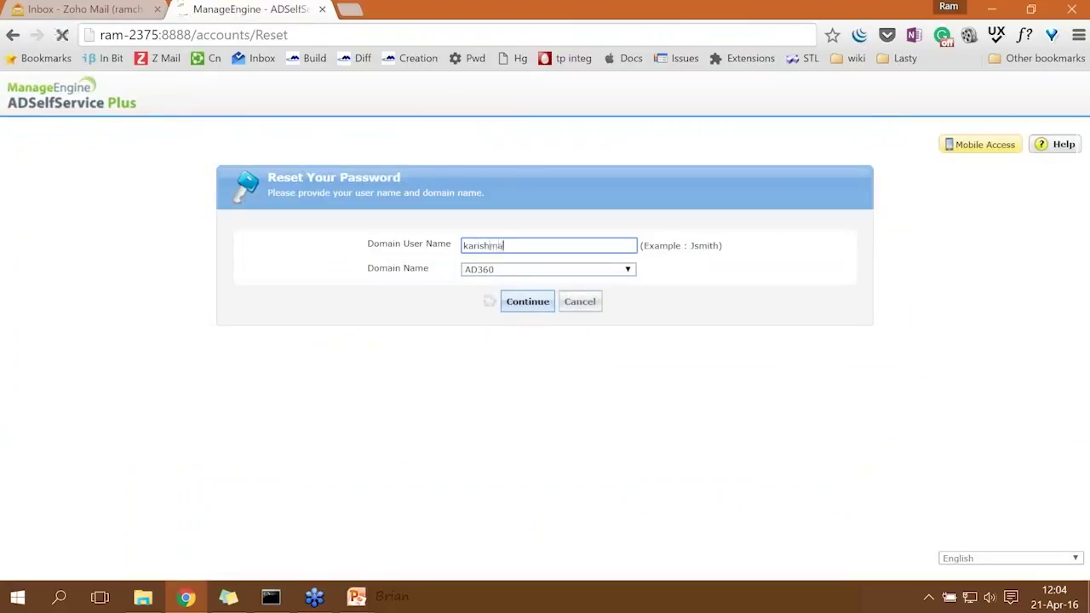
pyautogui.press('Return')
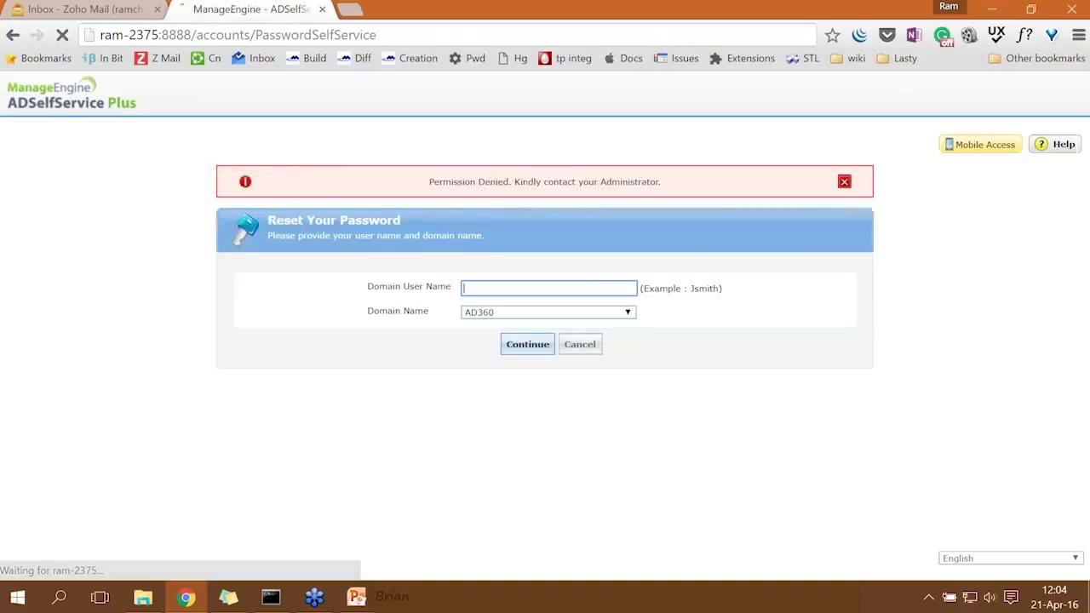
# Dismiss the Permission Denied message, cancel the reset, and bring the slide show forward.
pyautogui.moveTo(672, 187); pyautogui.dragTo(428, 184)
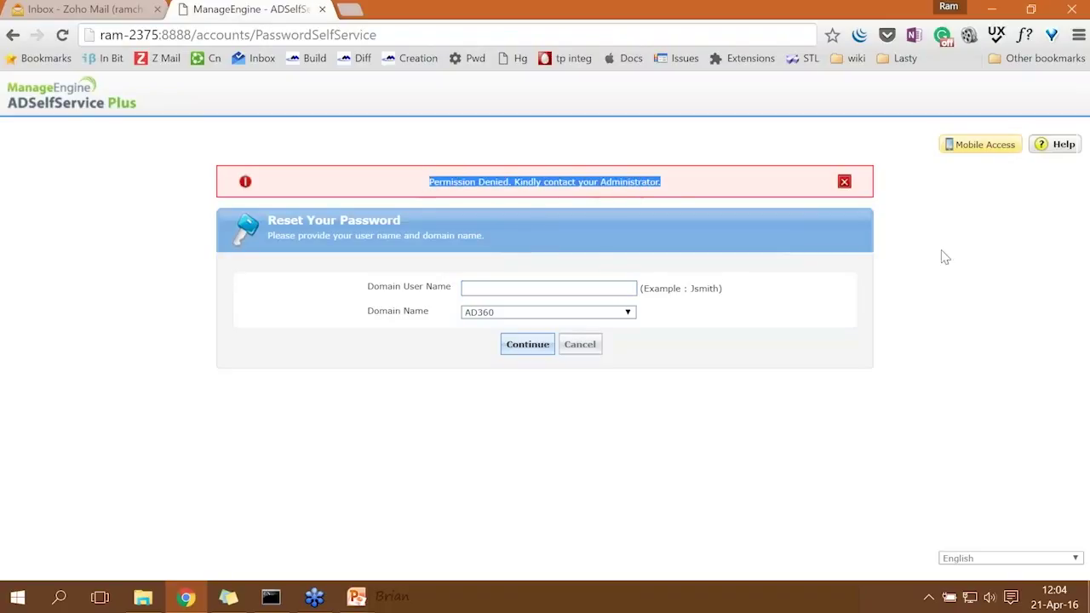
pyautogui.click(844, 182)
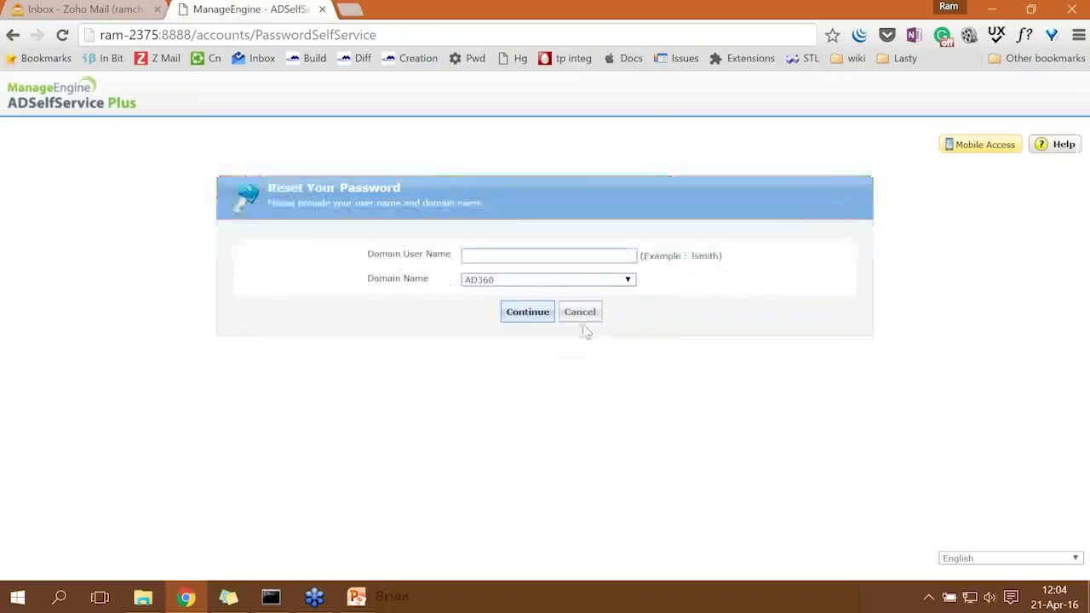
pyautogui.click(580, 313)
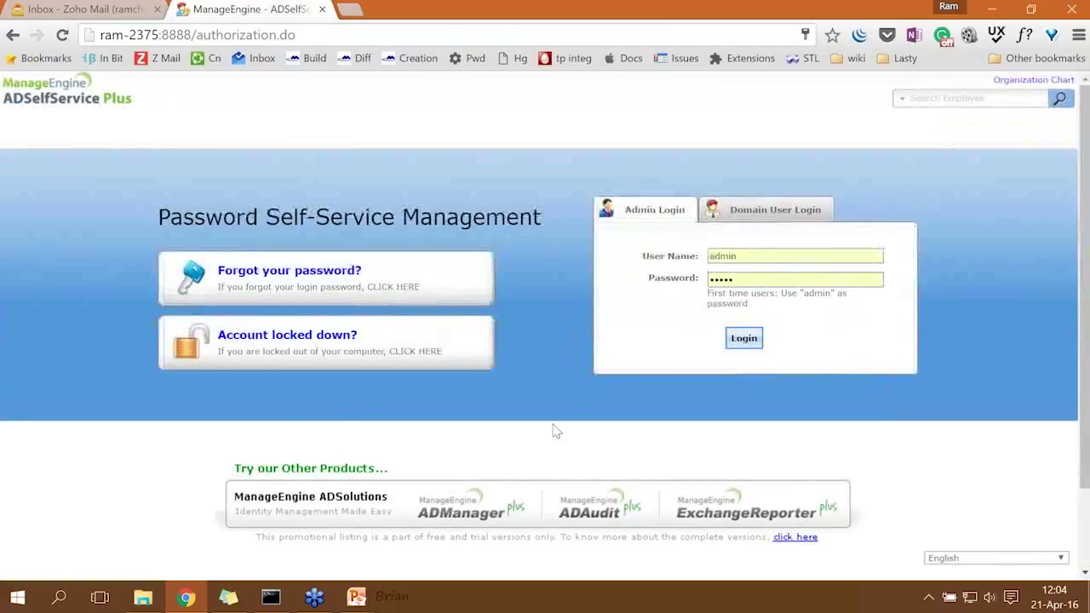
pyautogui.moveTo(356, 596)
pyautogui.click(428, 549)
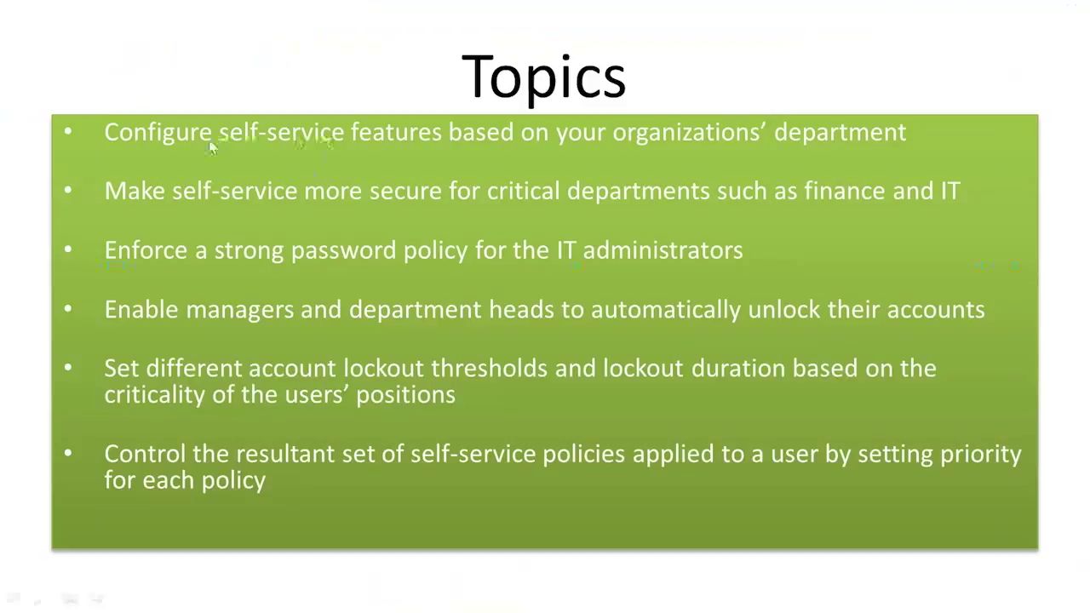
# Exit the finished slide show and advance from the workshop title slide to Topics.
pyautogui.click(249, 133)
pyautogui.click(301, 170)
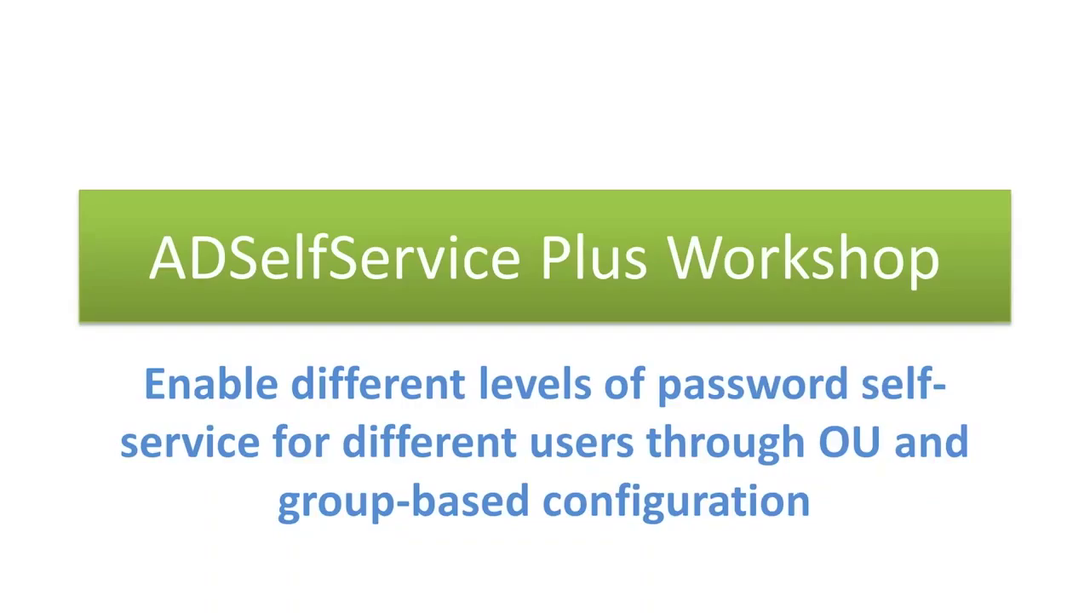
pyautogui.press('Right')
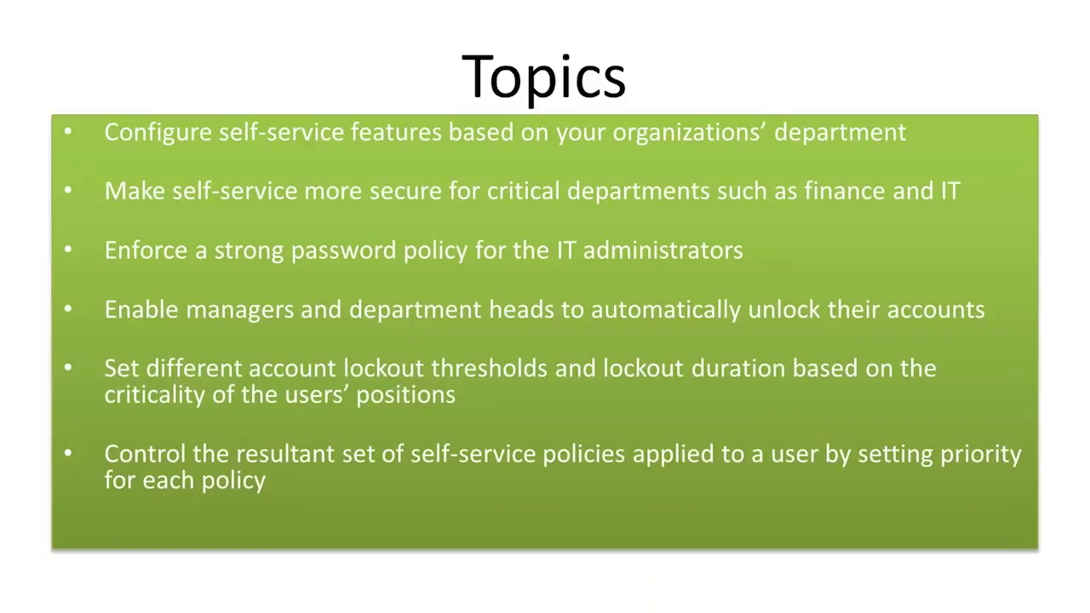
pyautogui.hotkey('alt', 'Tab')
pyautogui.hotkey('alt', 'Tab')
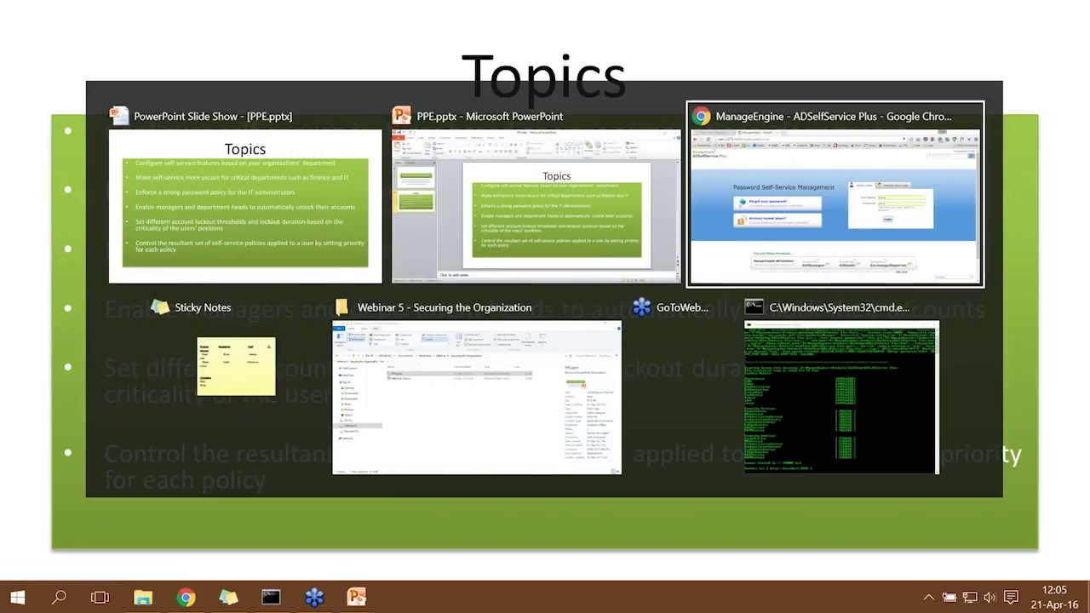
# Log in as admin and go to the Configuration tab's policy settings.
pyautogui.click(745, 343)
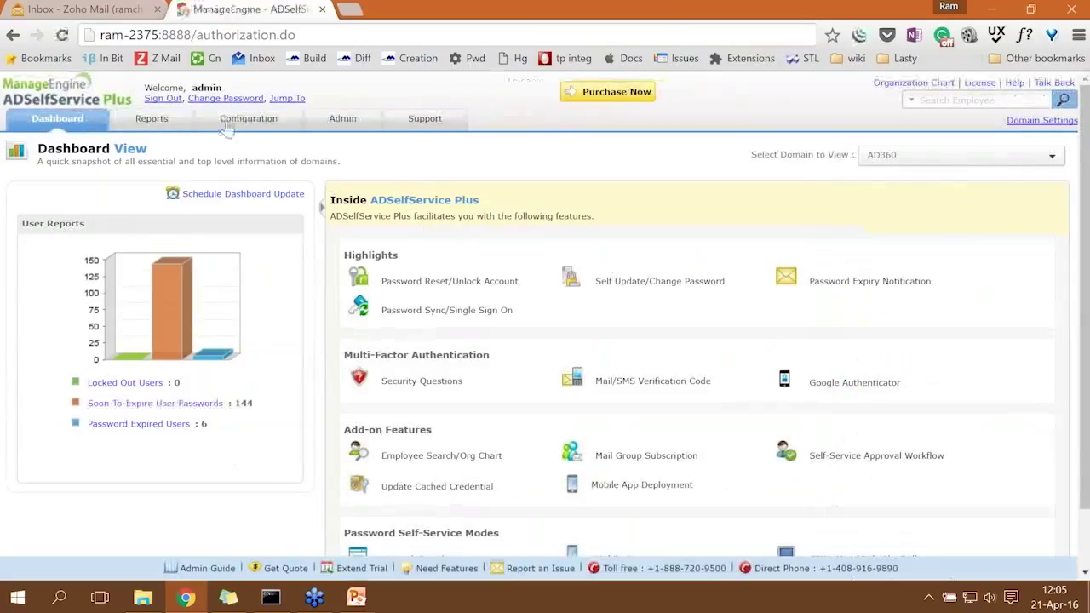
pyautogui.click(248, 119)
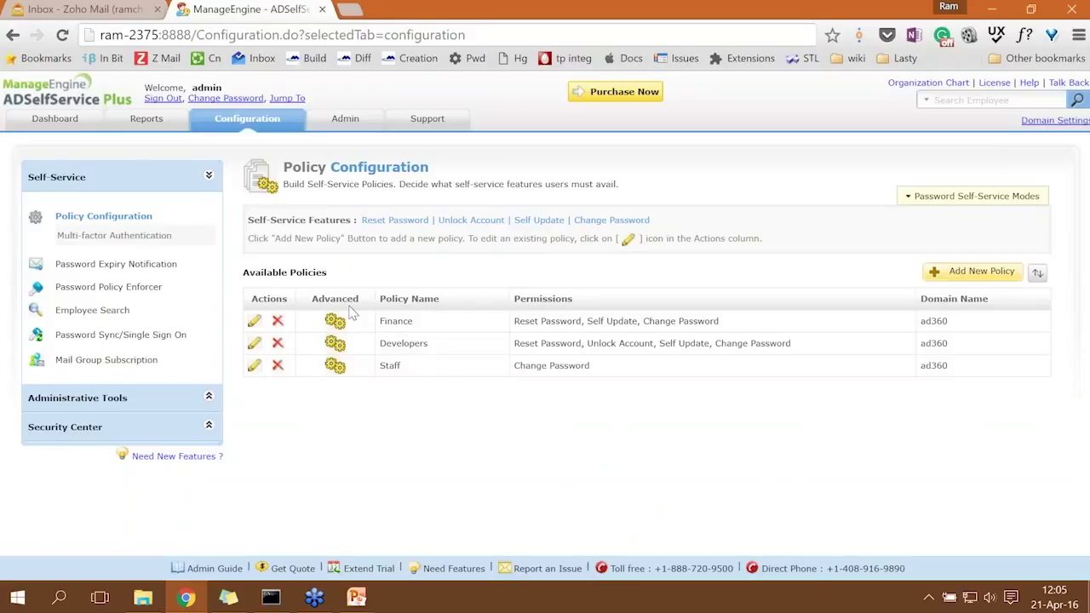
# Open the Finance policy's Multi-factor Authentication settings.
pyautogui.click(157, 243)
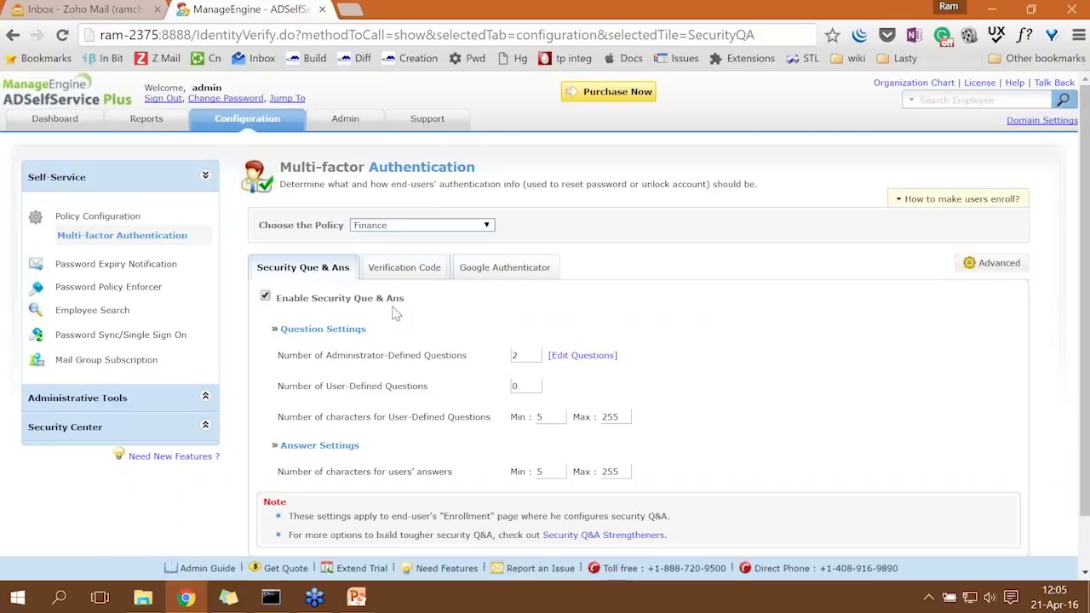
# Require 4 administrator-defined questions and an 8-character minimum for user-defined questions, then save.
pyautogui.click(525, 355)
pyautogui.scroll(-1, 552, 382)
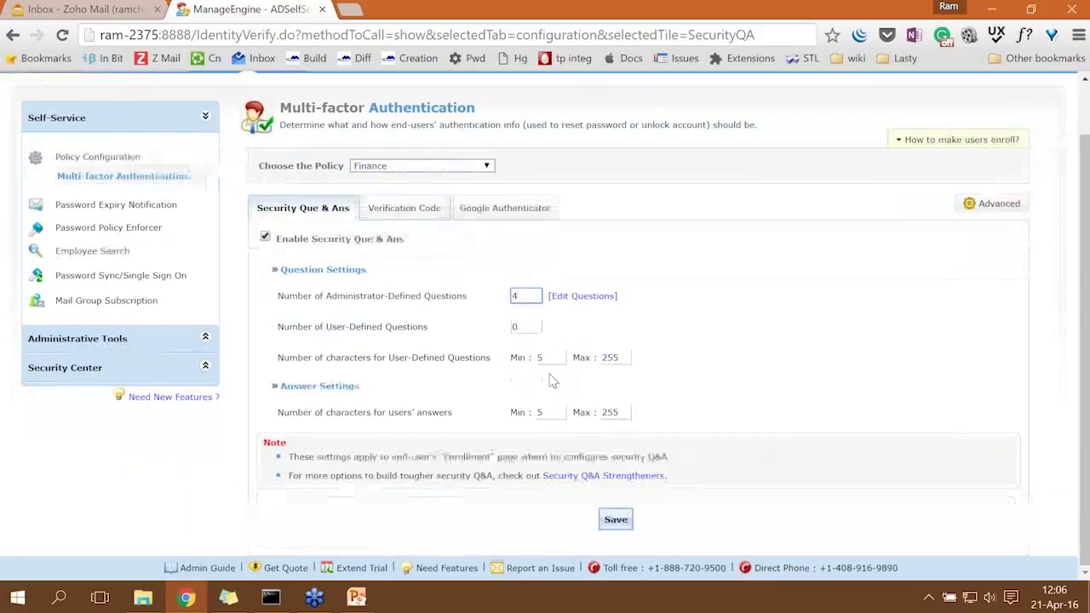
pyautogui.click(552, 359)
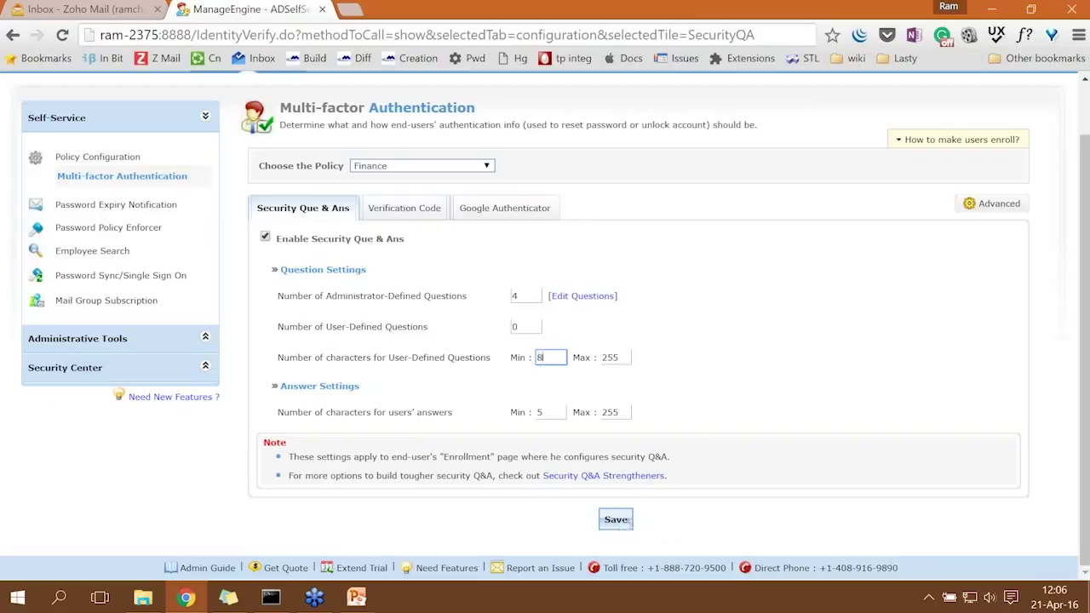
pyautogui.click(476, 169)
pyautogui.click(397, 191)
pyautogui.click(616, 521)
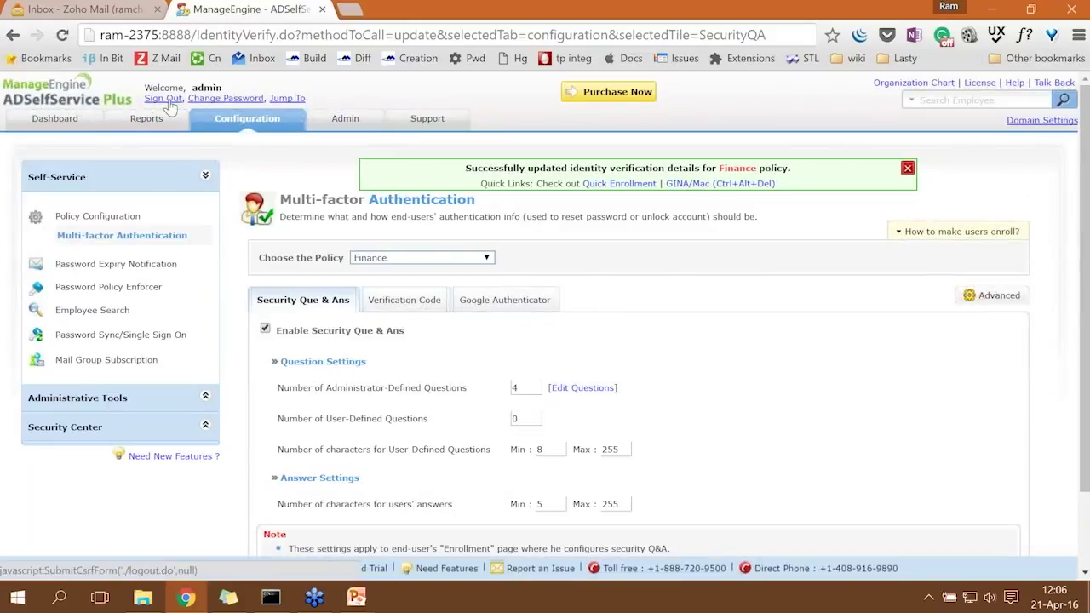
# Sign out of the admin console and look up a Finance user's name in the sticky note.
pyautogui.click(167, 100)
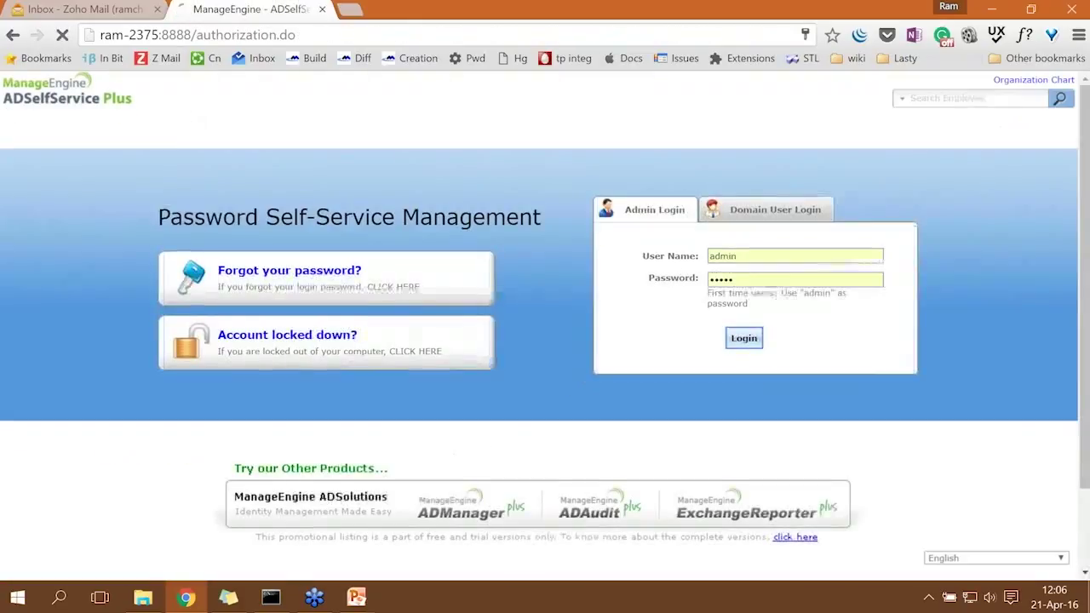
pyautogui.click(756, 215)
pyautogui.click(679, 252)
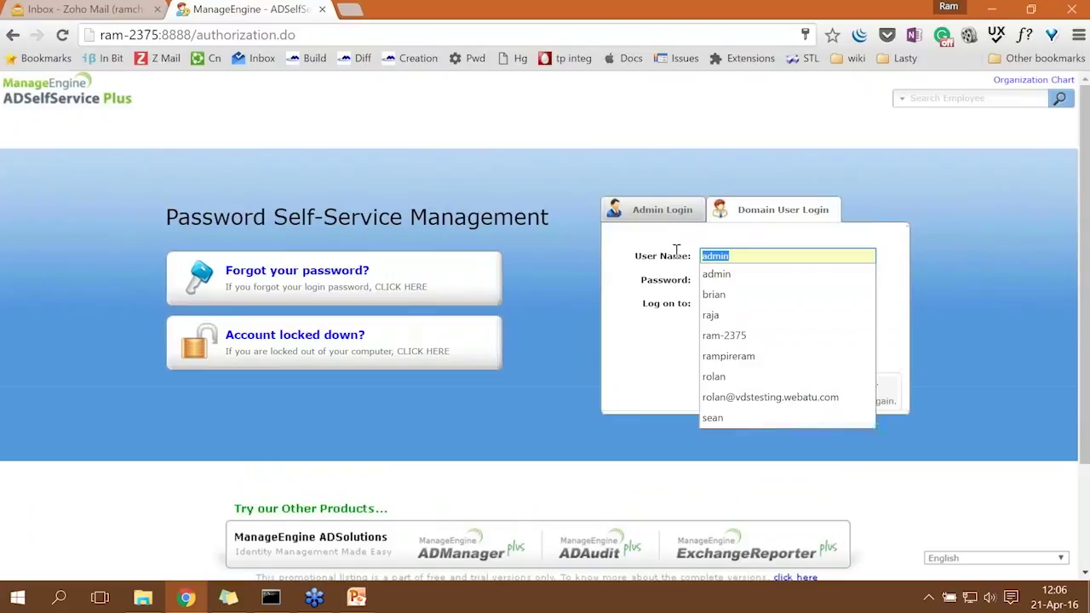
pyautogui.click(228, 598)
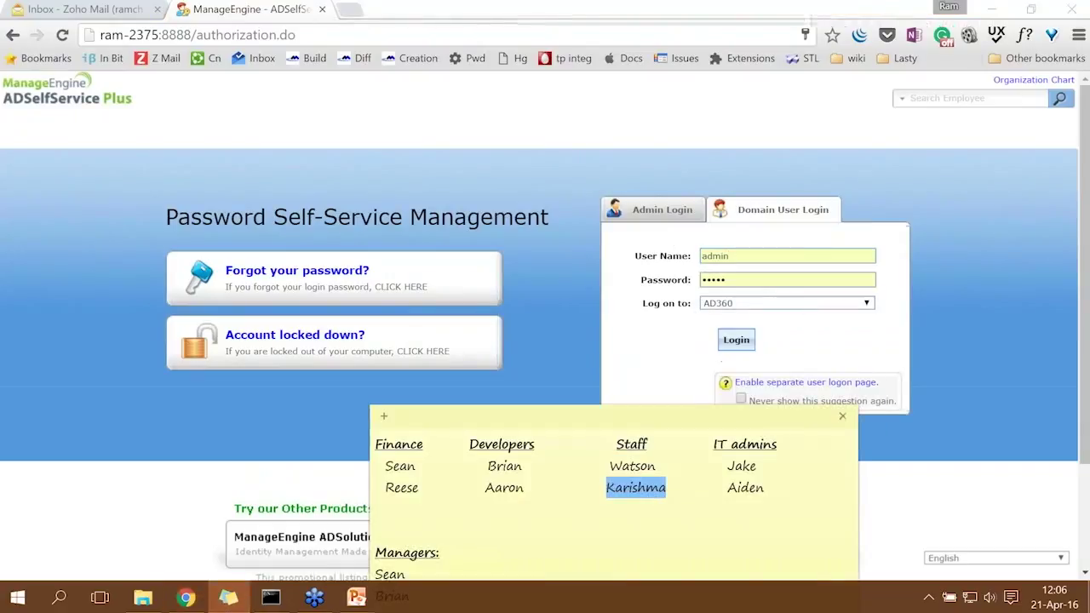
pyautogui.moveTo(418, 489); pyautogui.dragTo(384, 491)
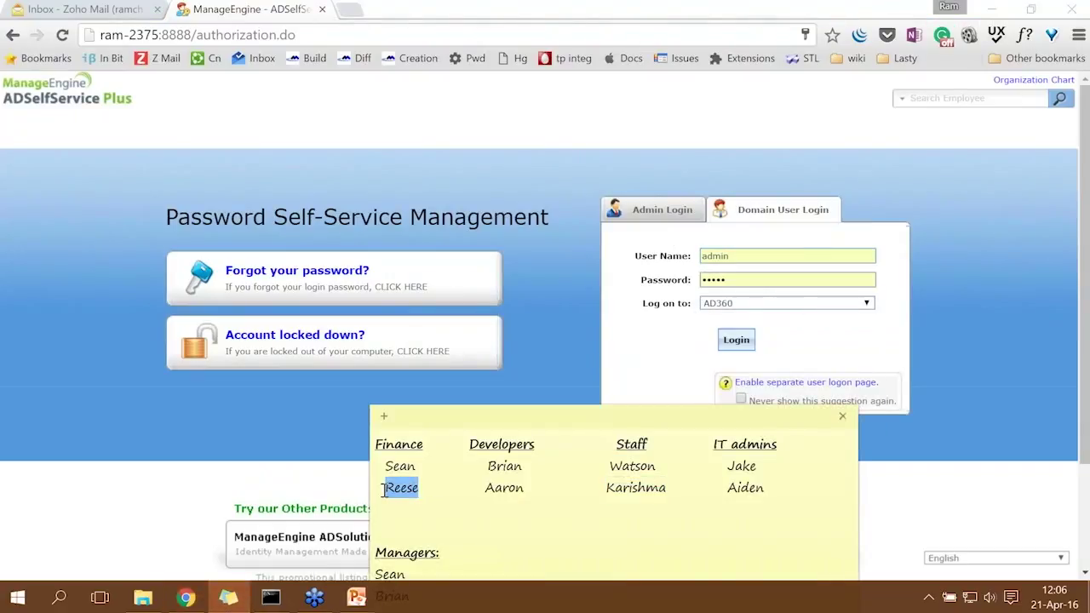
# Log in as the second Finance user with their password and decline saving the password.
pyautogui.click(736, 256)
pyautogui.moveTo(736, 255); pyautogui.dragTo(683, 255)
pyautogui.write('reese')
pyautogui.press('Tab')
pyautogui.write('123')
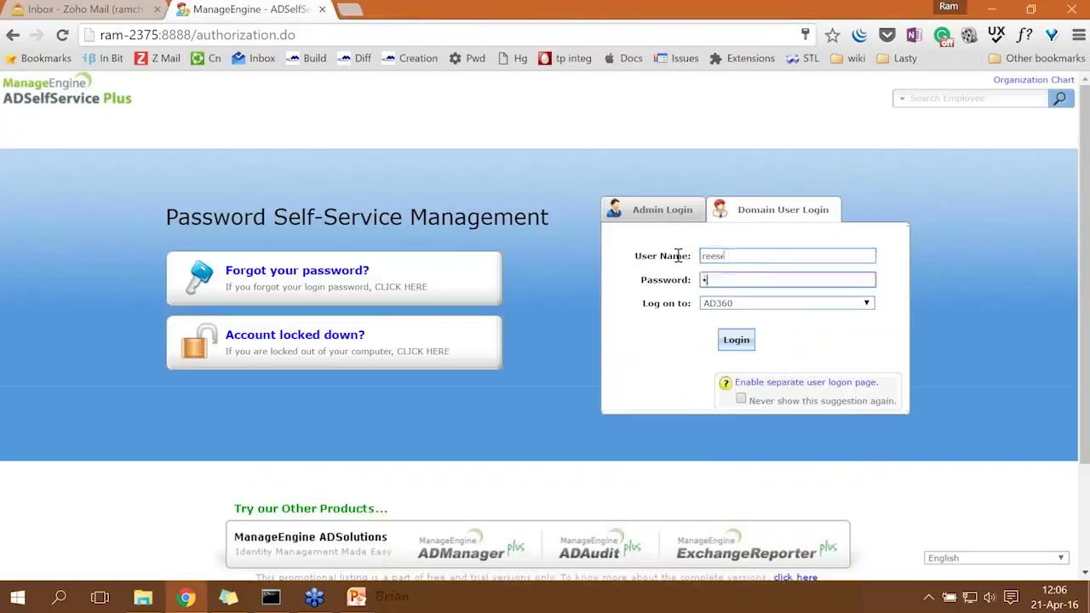
pyautogui.write('456789')
pyautogui.press('Return')
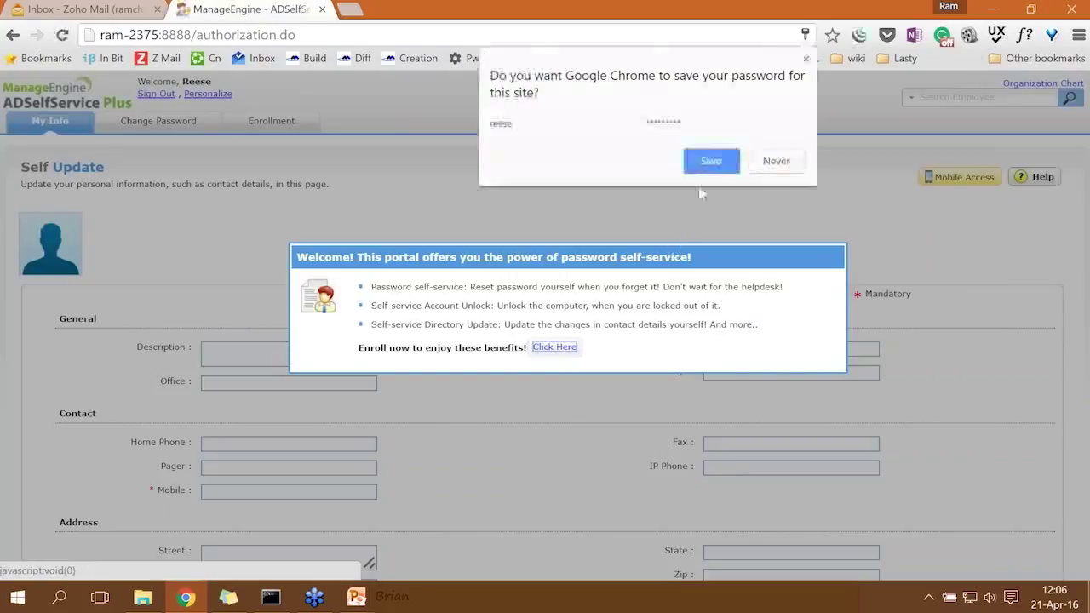
pyautogui.click(711, 171)
# Pick mother's maiden name, favourite cousin, childhood hero and favourite colour as questions, showing answers in plain text.
pyautogui.click(554, 346)
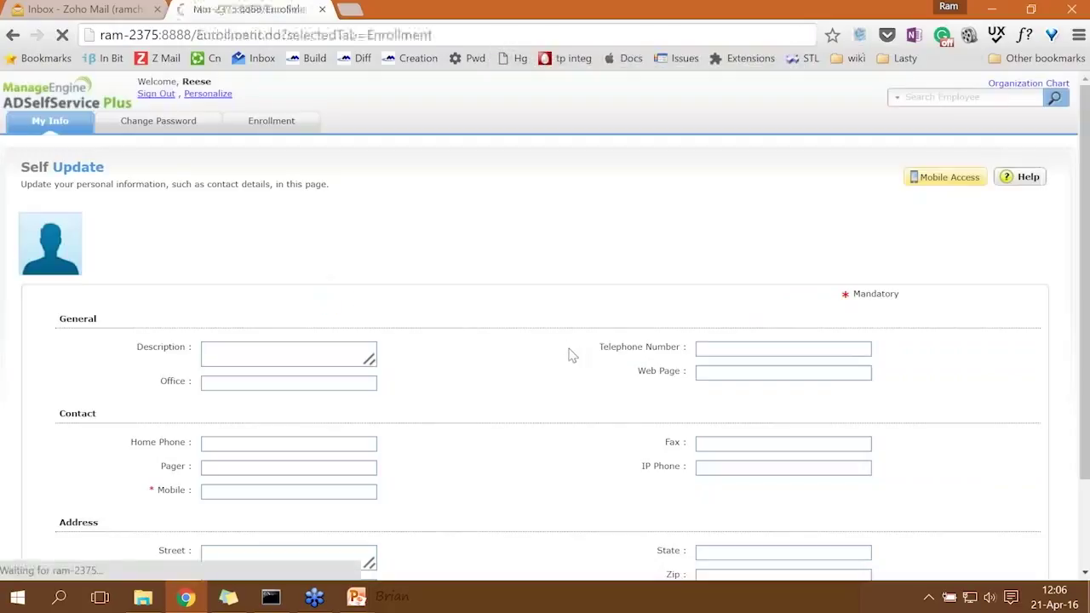
pyautogui.scroll(-1, 543, 310)
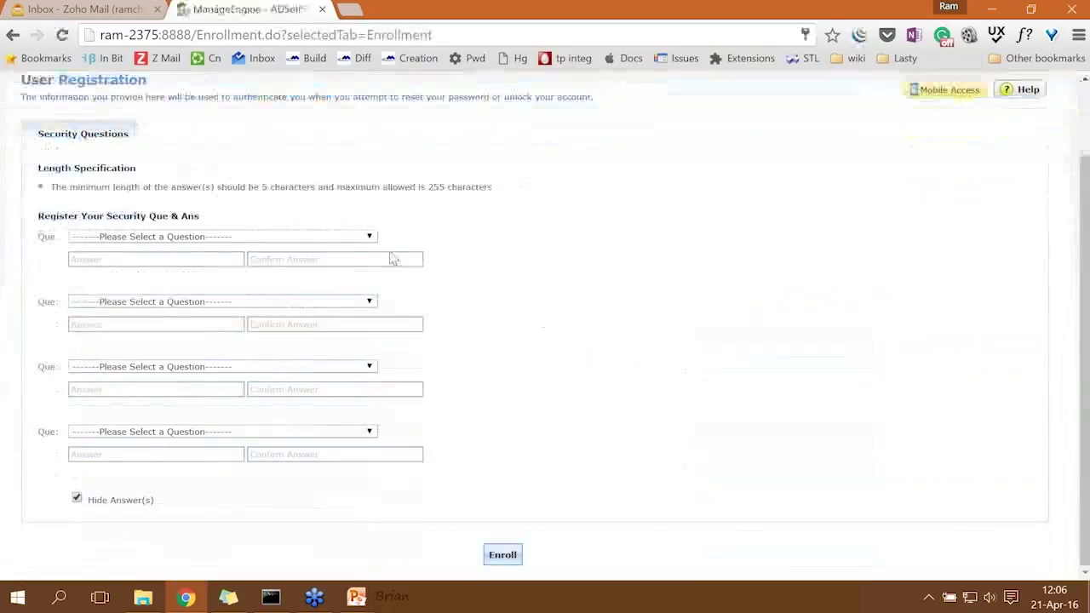
pyautogui.click(345, 240)
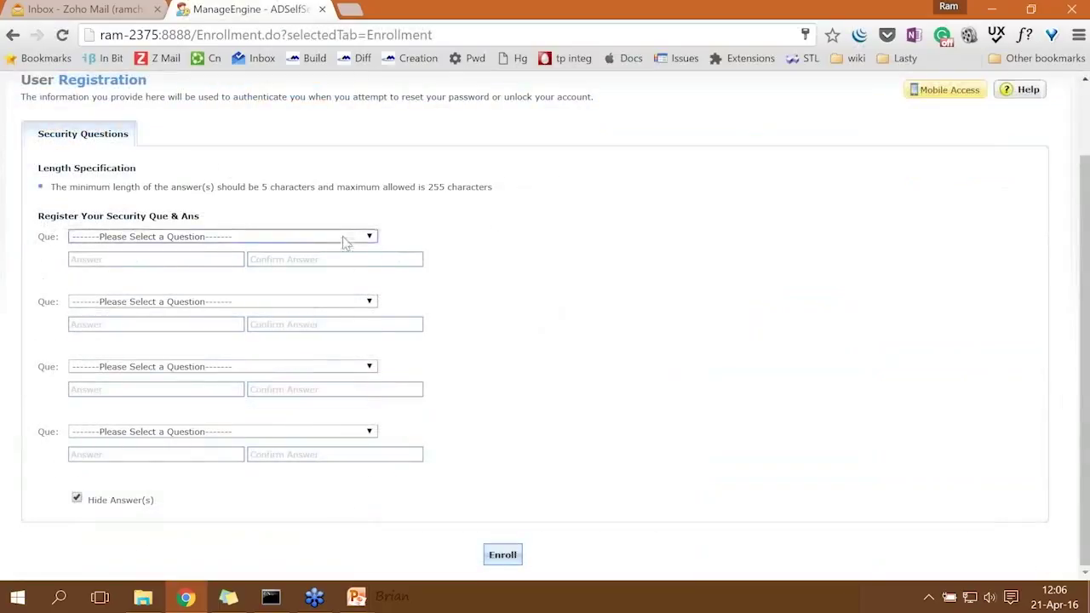
pyautogui.click(326, 268)
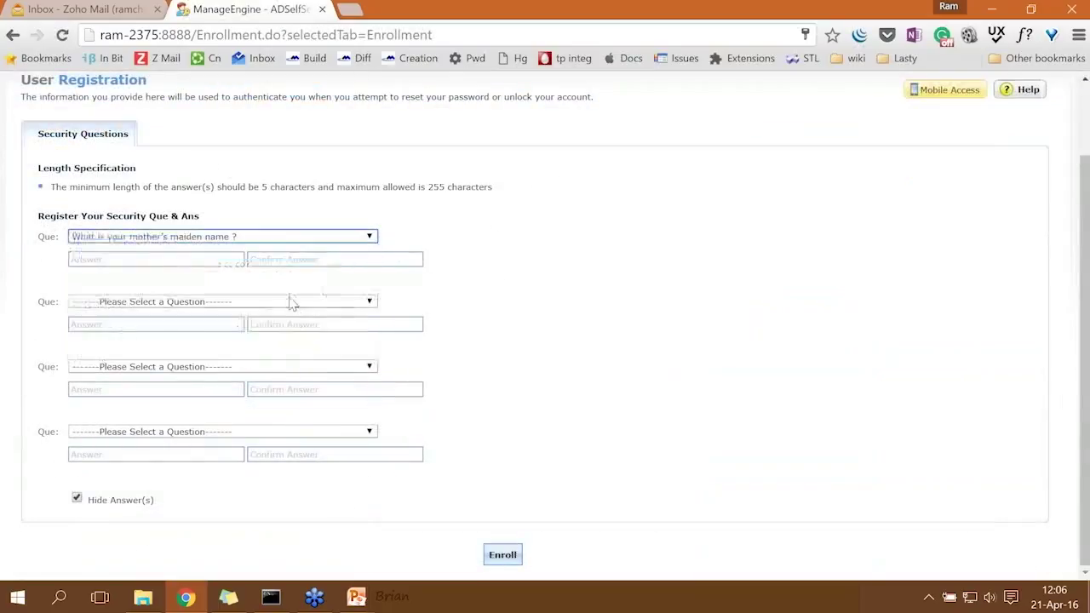
pyautogui.click(289, 302)
pyautogui.click(275, 325)
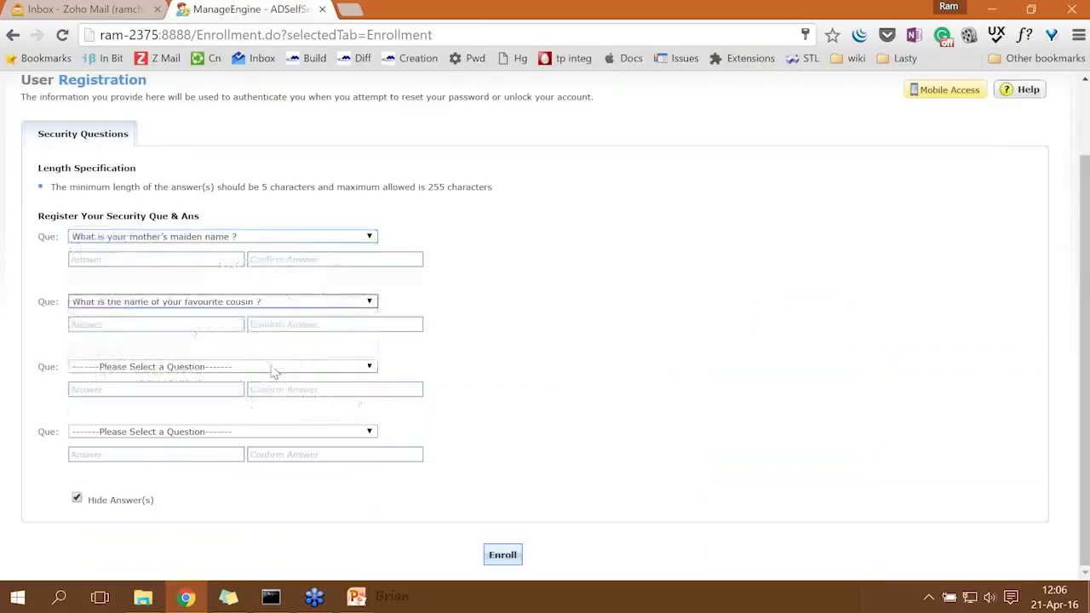
pyautogui.click(268, 366)
pyautogui.click(256, 414)
pyautogui.click(247, 437)
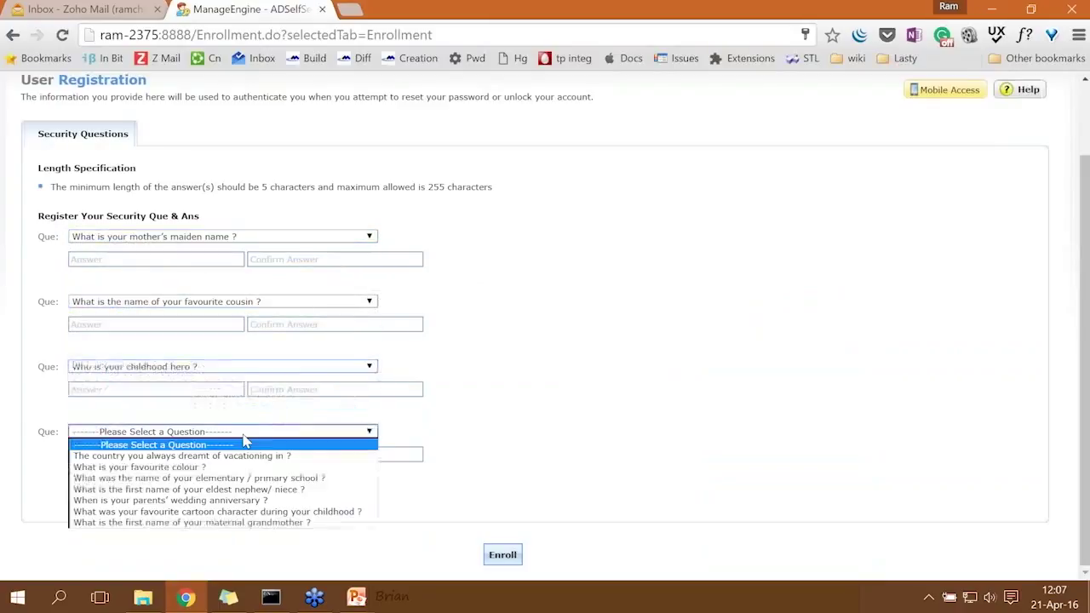
pyautogui.click(231, 466)
pyautogui.click(76, 498)
# Fill in the four security answers and submit them for enrollment.
pyautogui.click(160, 259)
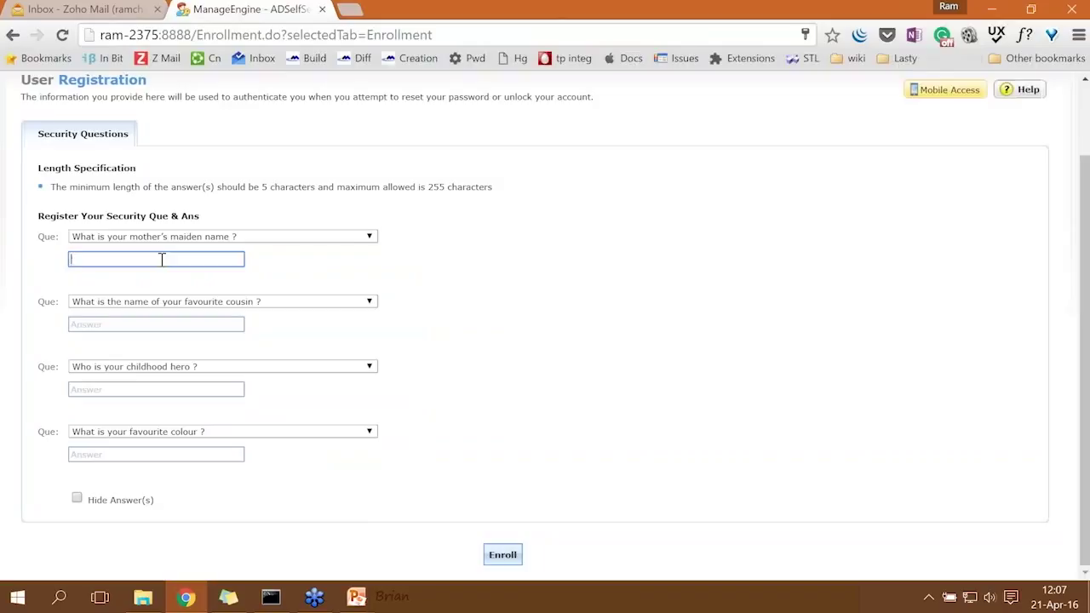
pyautogui.write('qwerty')
pyautogui.press('Tab')
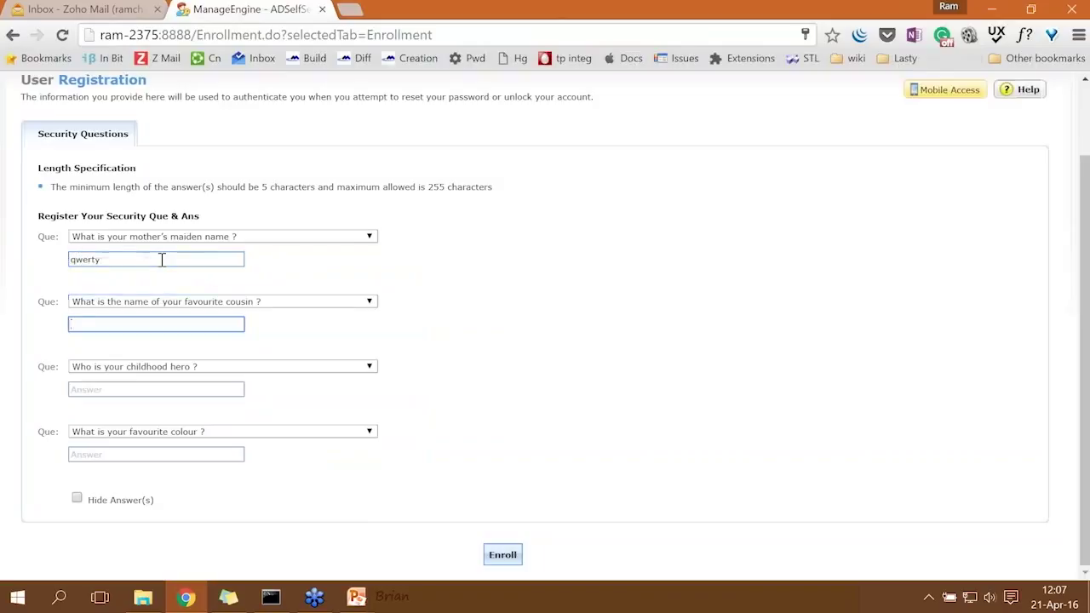
pyautogui.write('john')
pyautogui.press('Tab')
pyautogui.press('Tab')
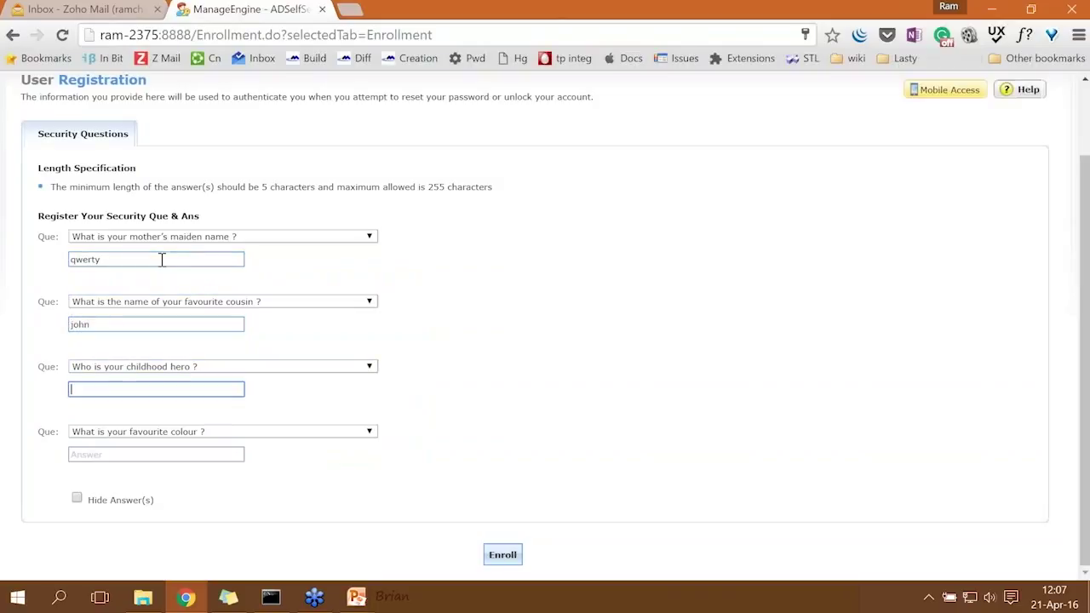
pyautogui.write('spiderman')
pyautogui.press('Tab')
pyautogui.press('Tab')
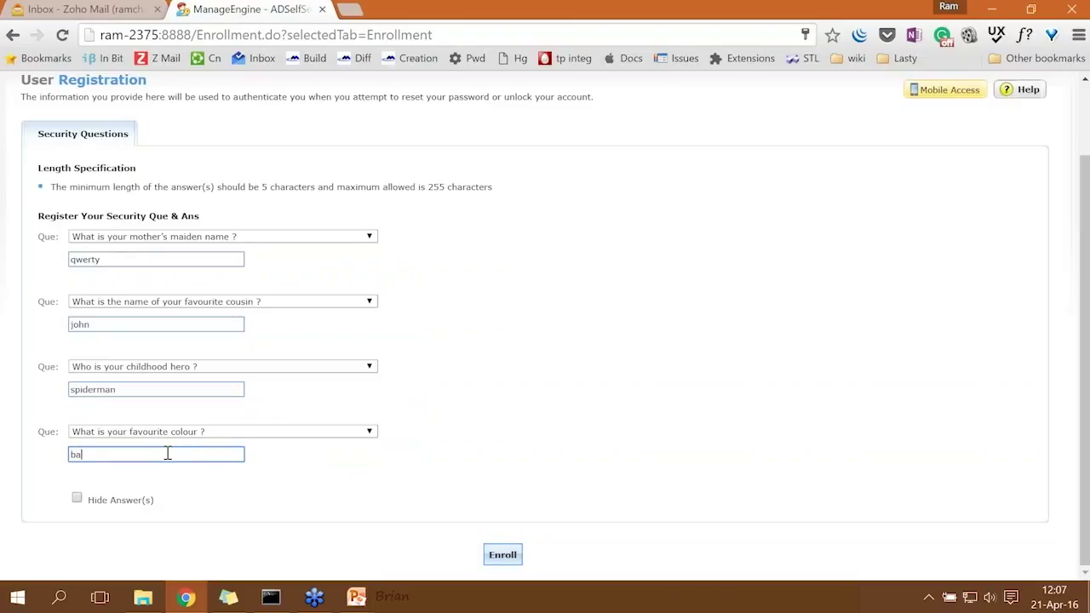
pyautogui.write('black')
pyautogui.click(489, 555)
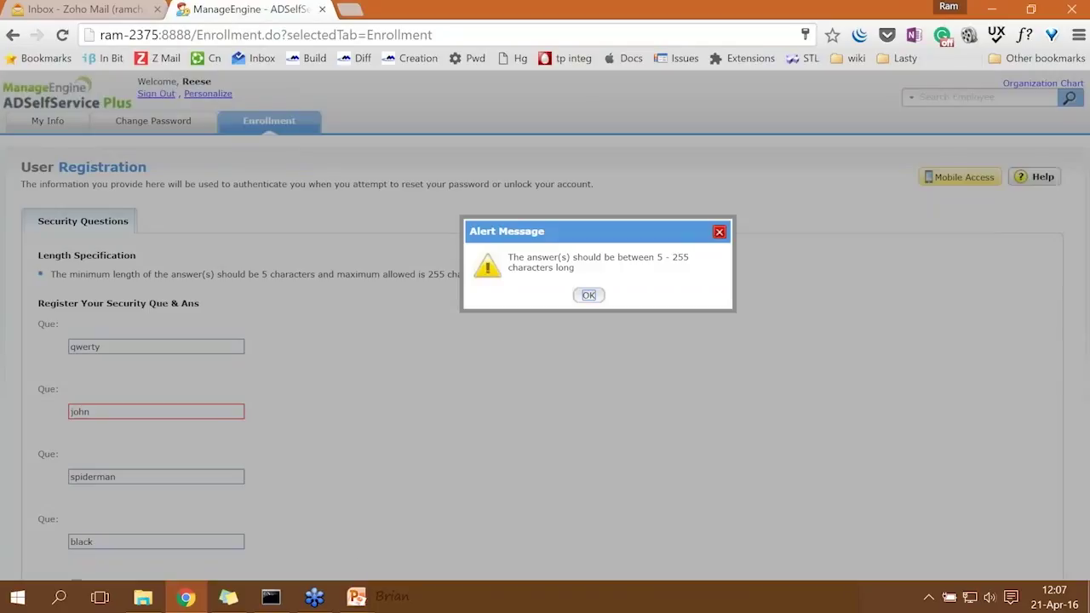
# Dismiss the answer-length alert, lengthen the too-short second answer, and resubmit the enrollment.
pyautogui.click(587, 298)
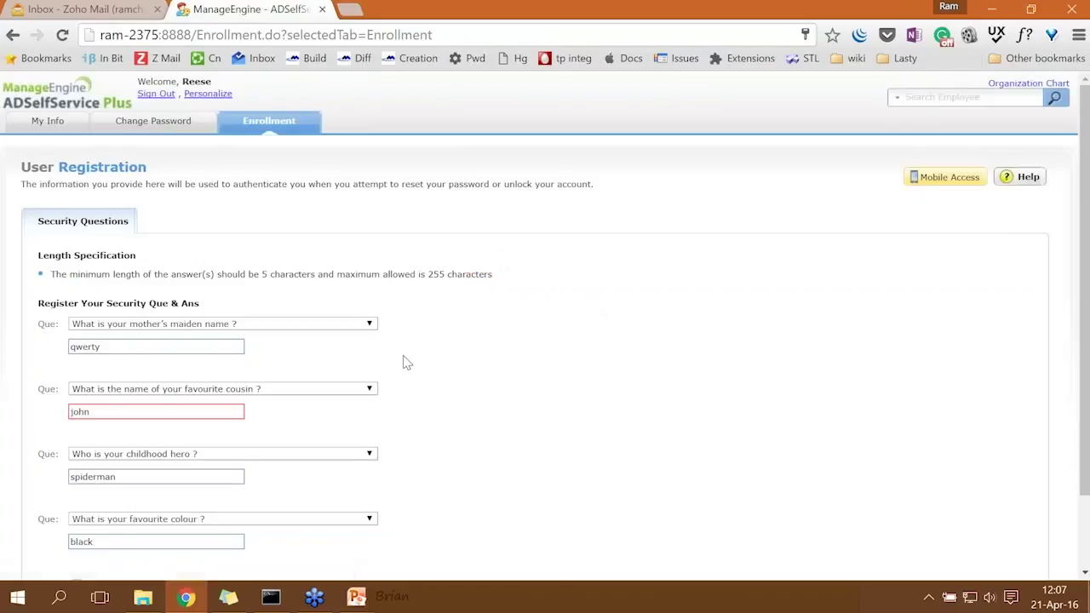
pyautogui.scroll(-1, 396, 356)
pyautogui.click(131, 328)
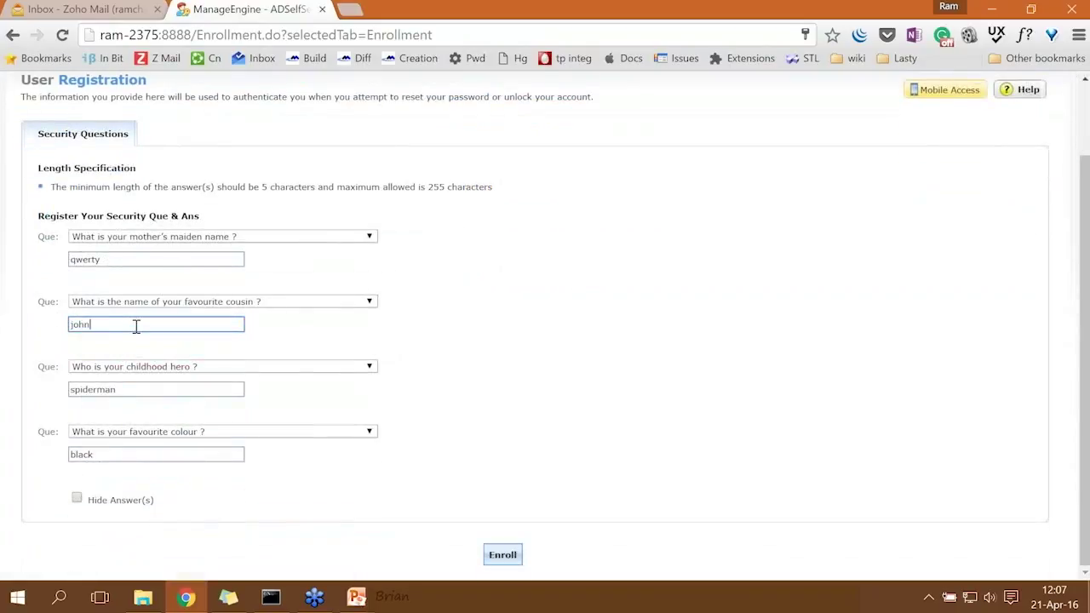
pyautogui.write('y')
pyautogui.click(494, 553)
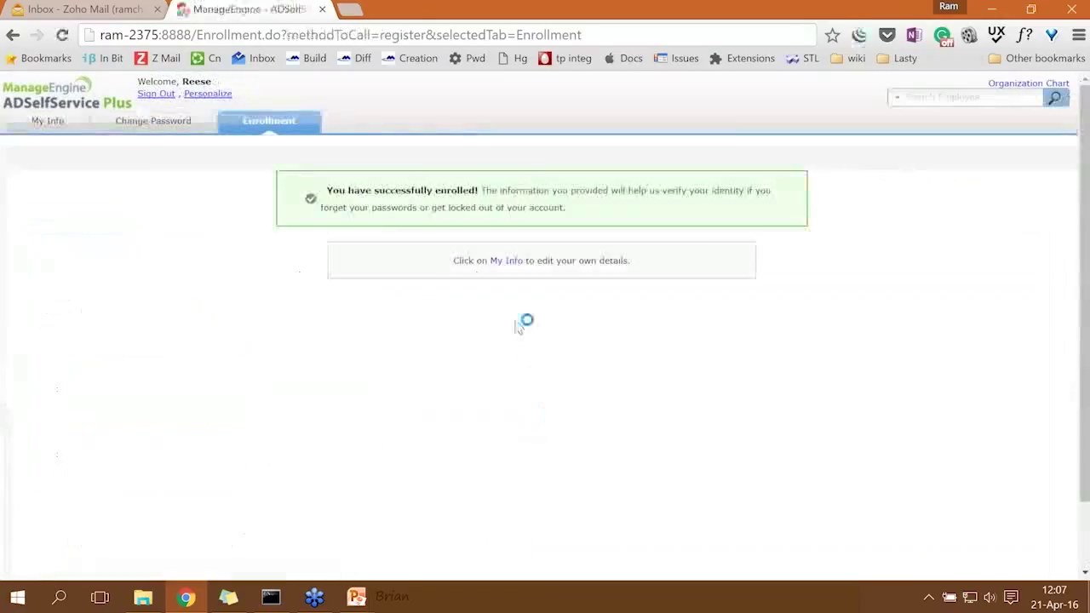
# Sign out of the user's session and check the sticky note's list of department users.
pyautogui.click(167, 96)
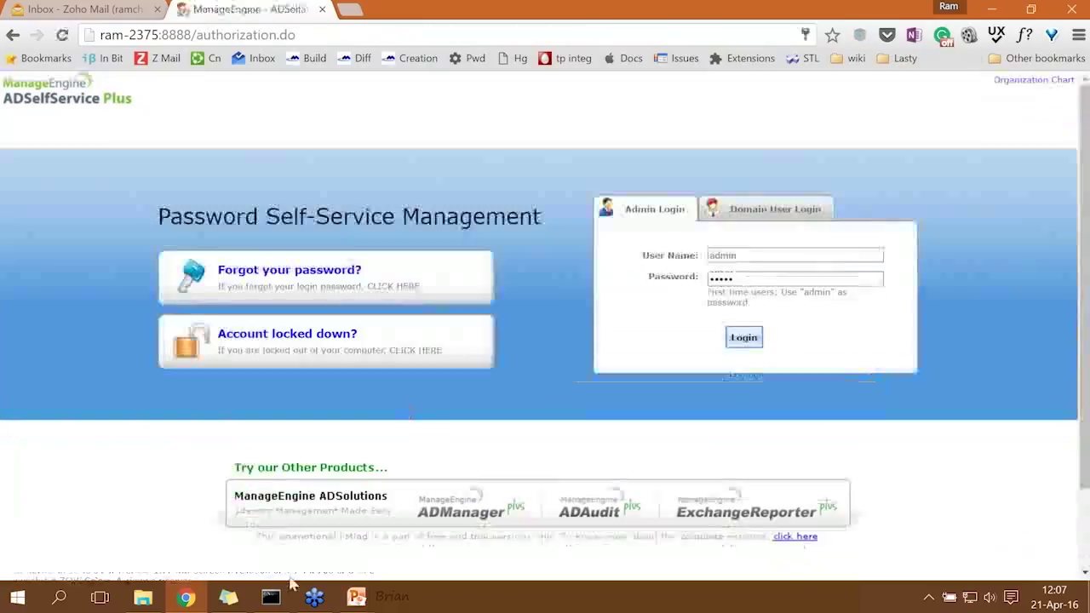
pyautogui.click(228, 599)
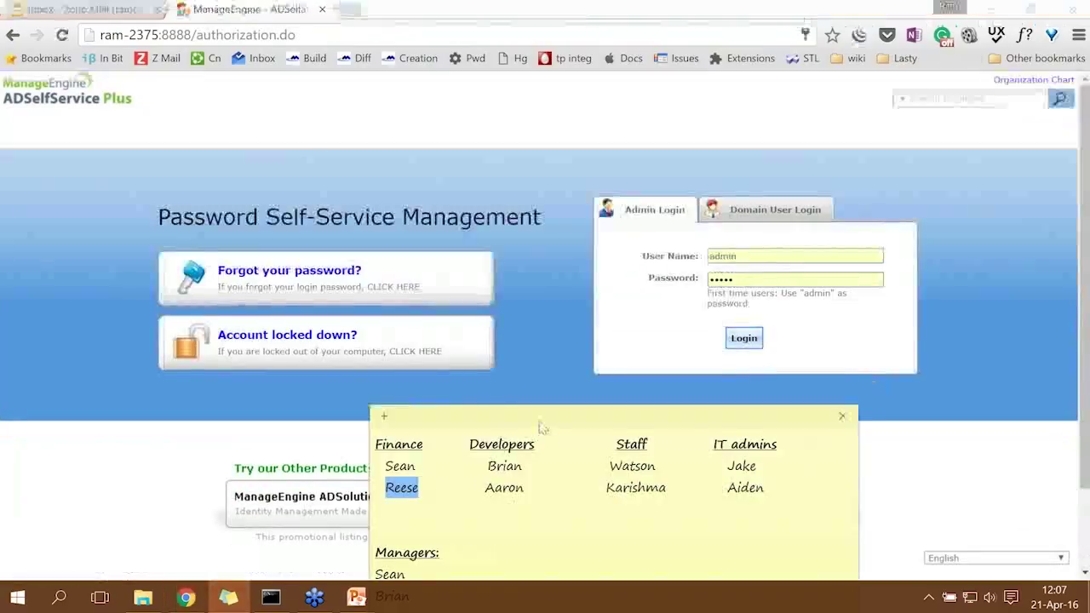
pyautogui.moveTo(540, 431); pyautogui.dragTo(516, 308)
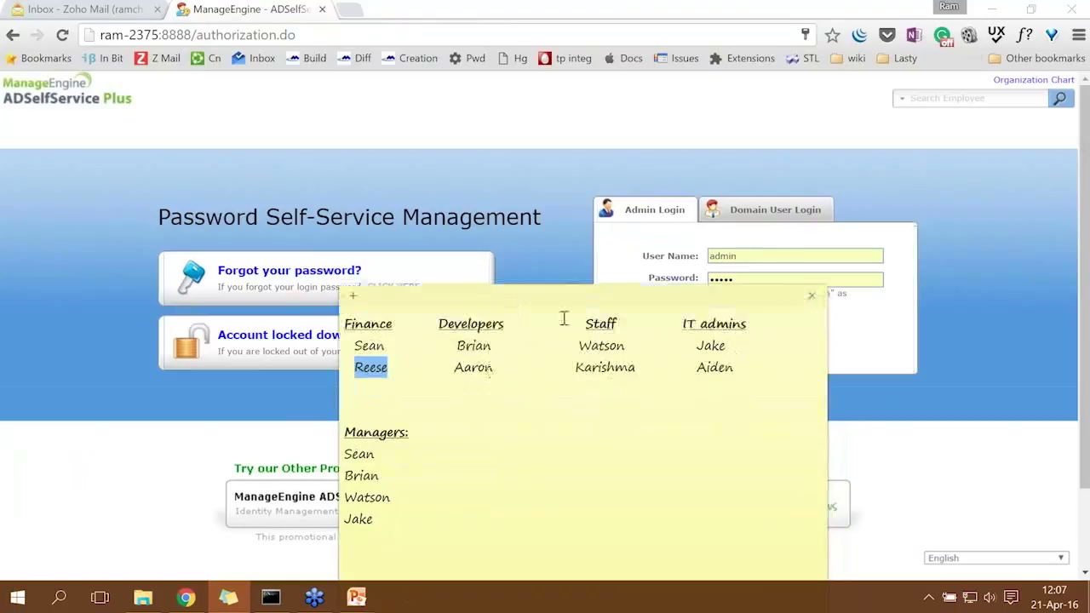
# Log in as a Developers domain user and continue to security question enrollment.
pyautogui.click(749, 218)
pyautogui.doubleClick(723, 257)
pyautogui.write('aaron')
pyautogui.press('Tab')
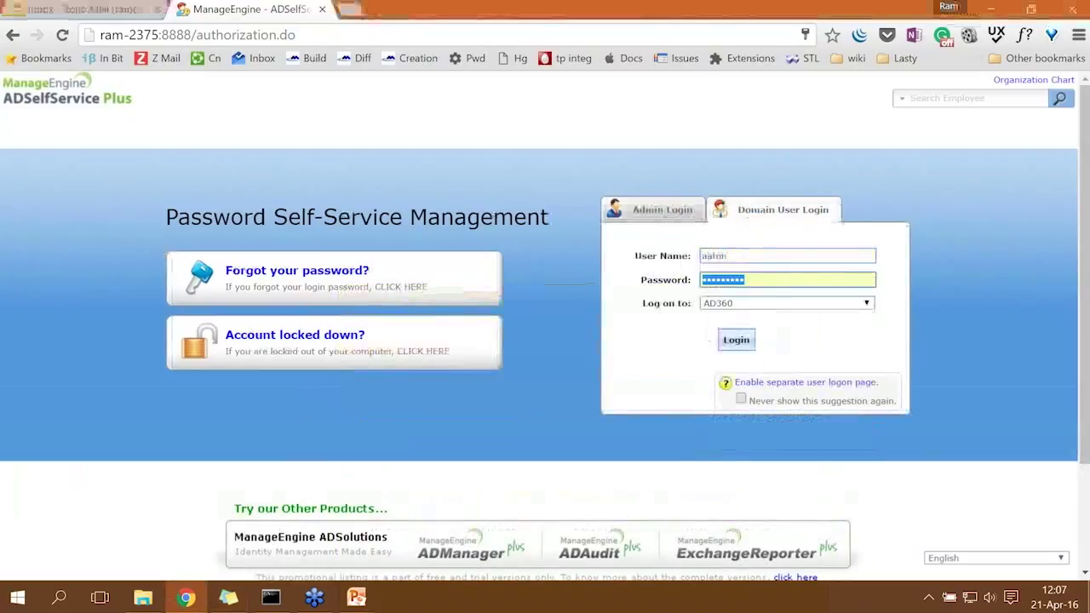
pyautogui.write('*********')
pyautogui.press('Return')
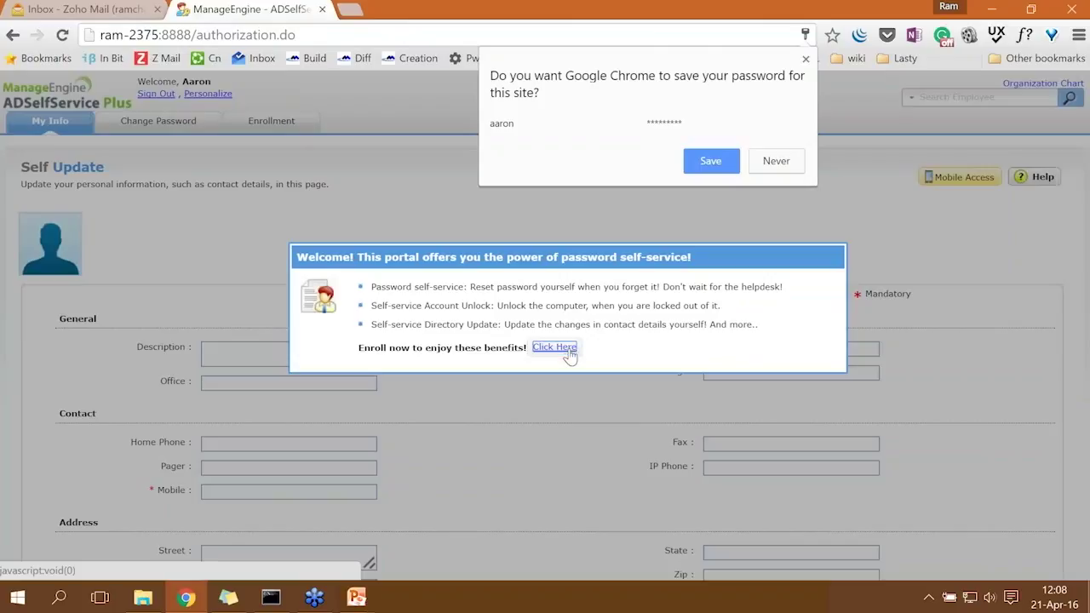
pyautogui.click(555, 345)
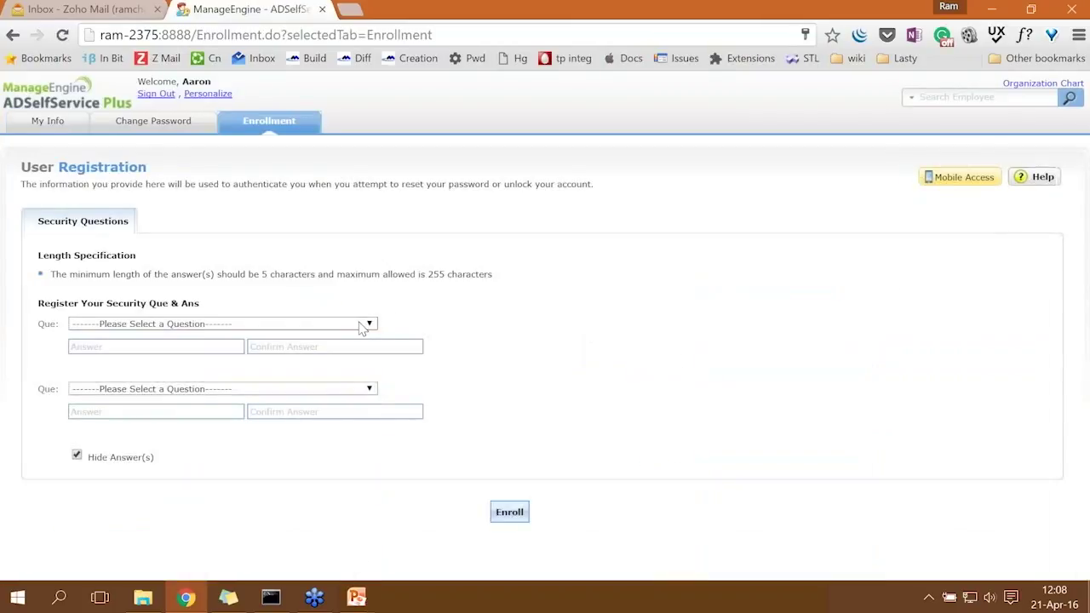
# Choose childhood hero and favourite colour as the two questions, with answers shown in plain text.
pyautogui.click(361, 328)
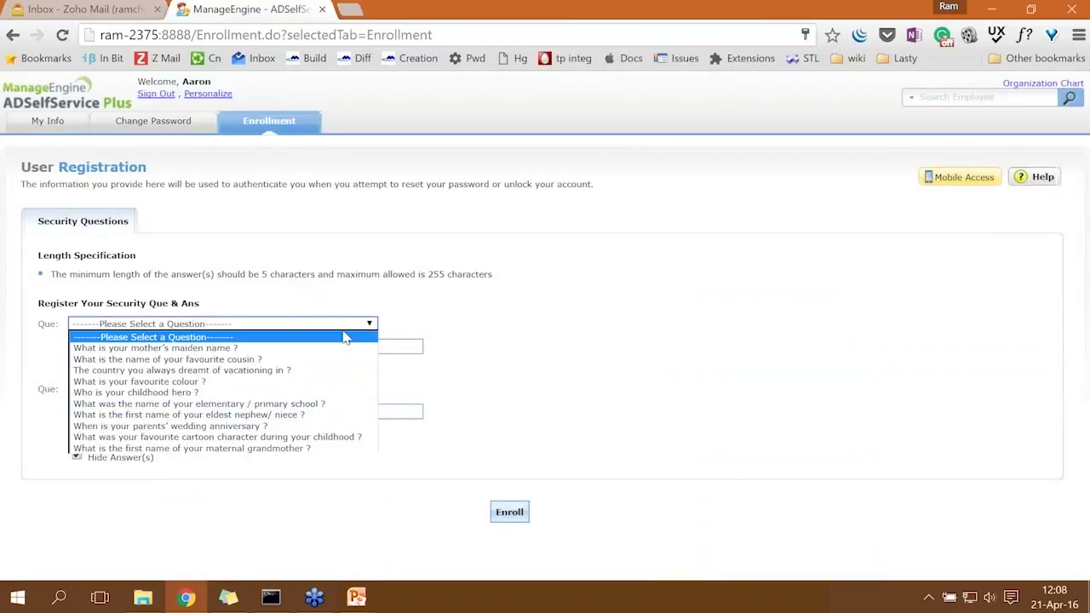
pyautogui.click(290, 392)
pyautogui.click(289, 388)
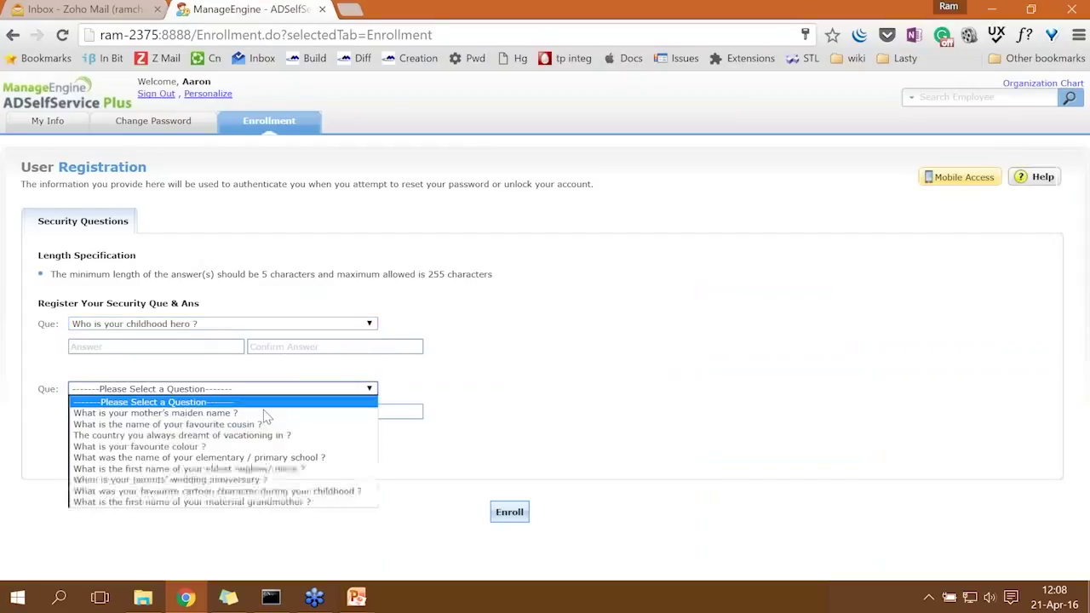
pyautogui.click(243, 447)
pyautogui.click(77, 456)
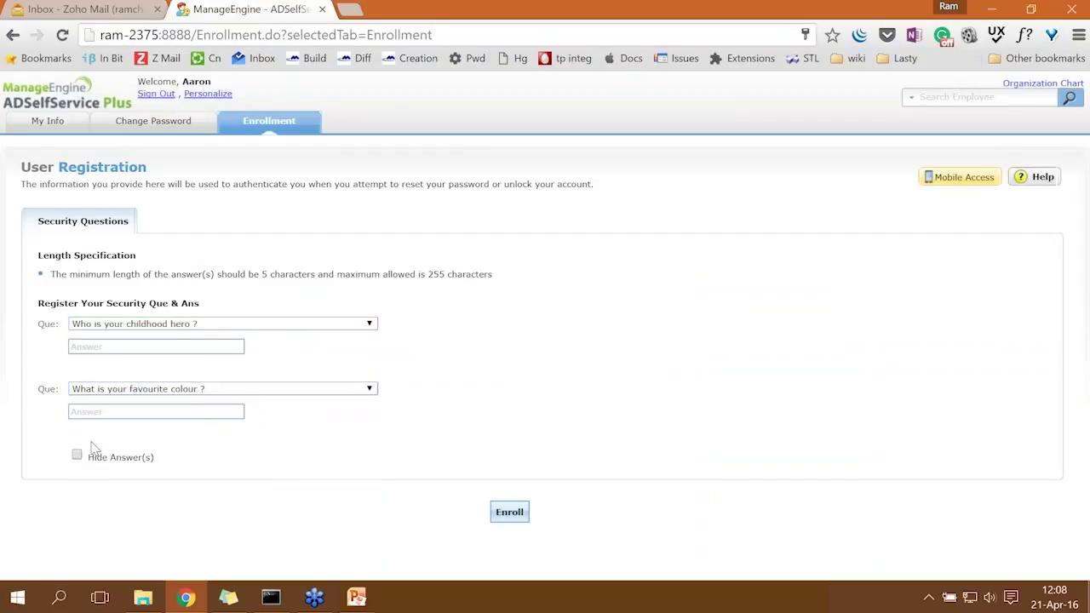
# Type both security answers, correcting the second, and submit the enrollment.
pyautogui.click(143, 346)
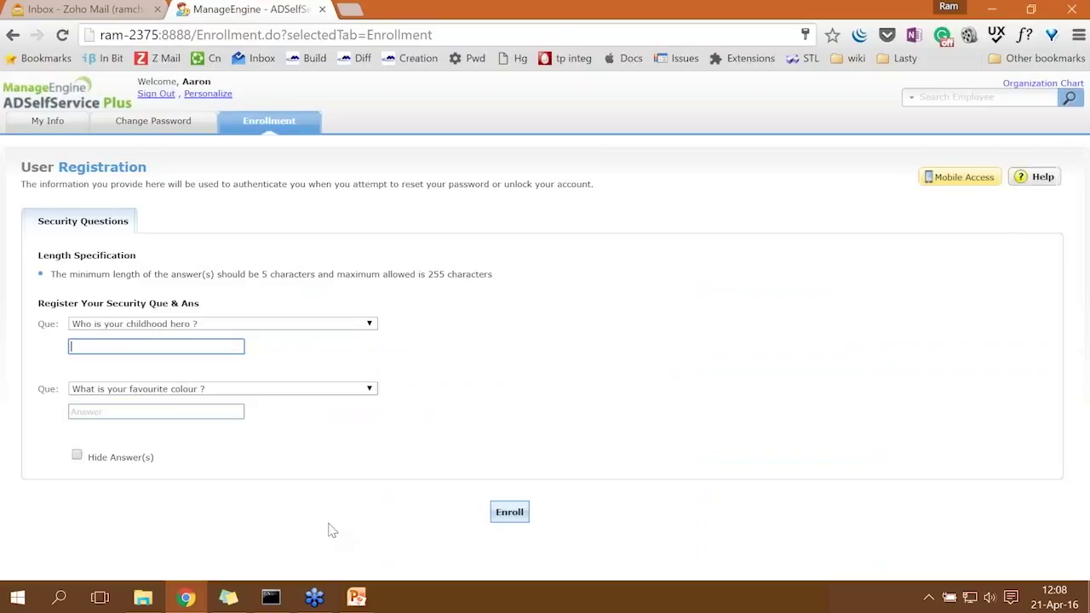
pyautogui.write('qwerty')
pyautogui.press('Tab')
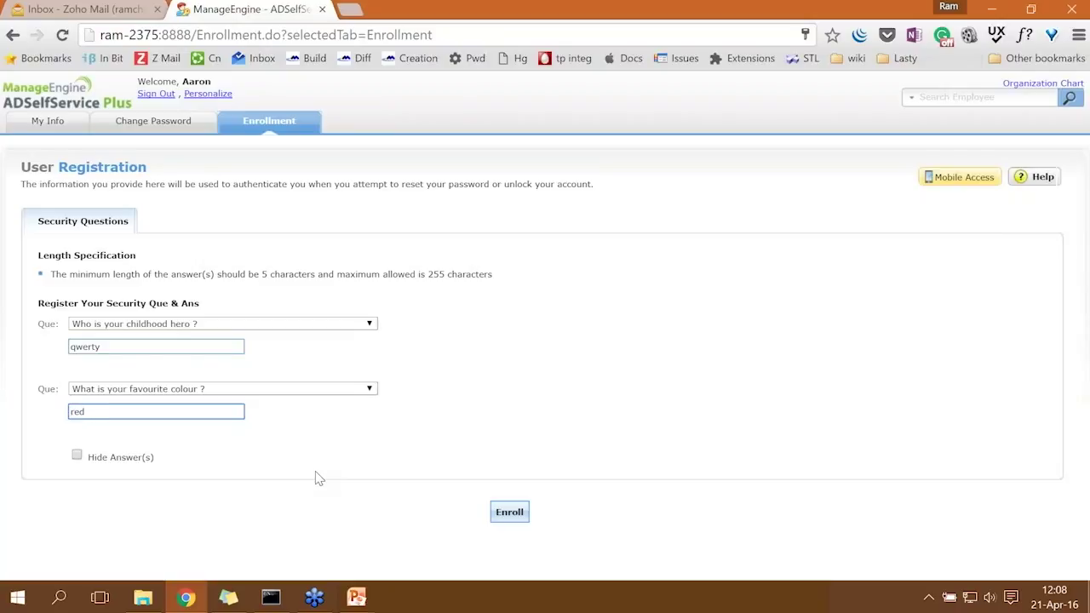
pyautogui.press('BackSpace')
pyautogui.press('BackSpace')
pyautogui.write('black')
pyautogui.click(515, 509)
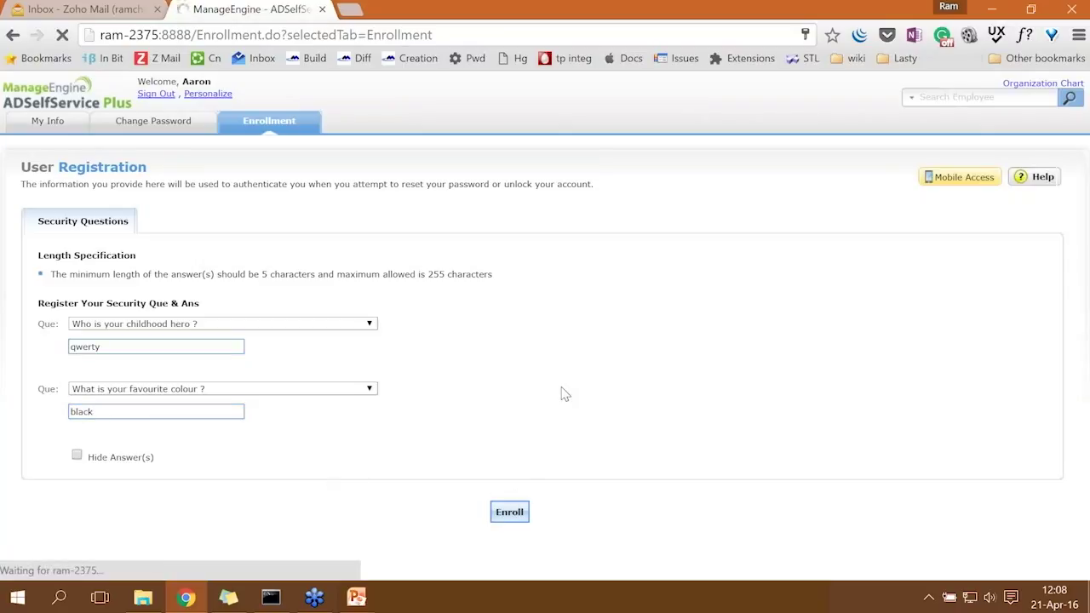
# Bring the Topics slide show forward, then switch back to the browser.
pyautogui.moveTo(351, 600)
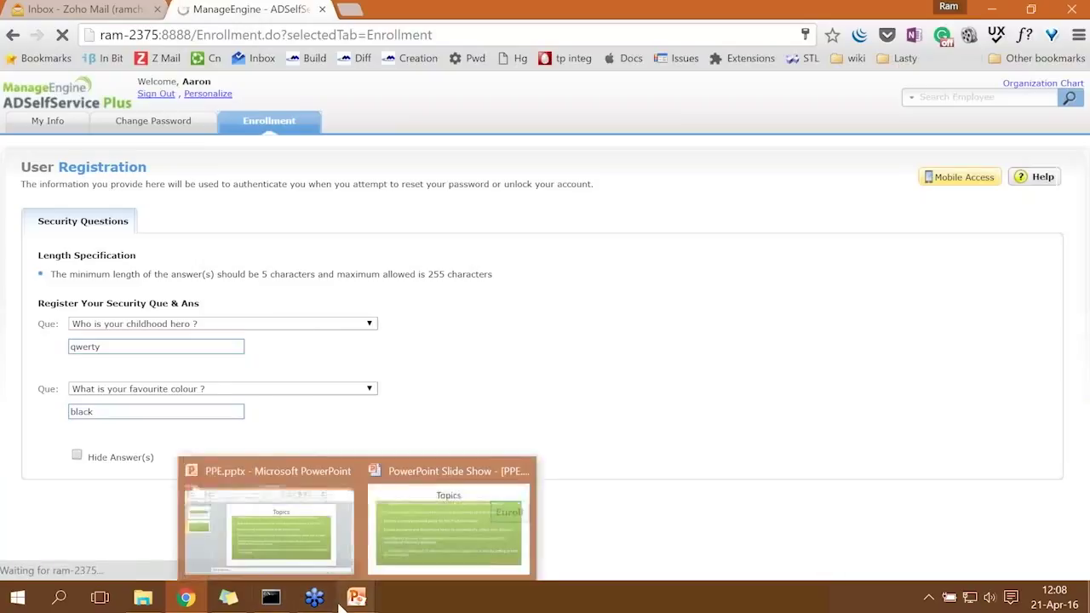
pyautogui.click(446, 517)
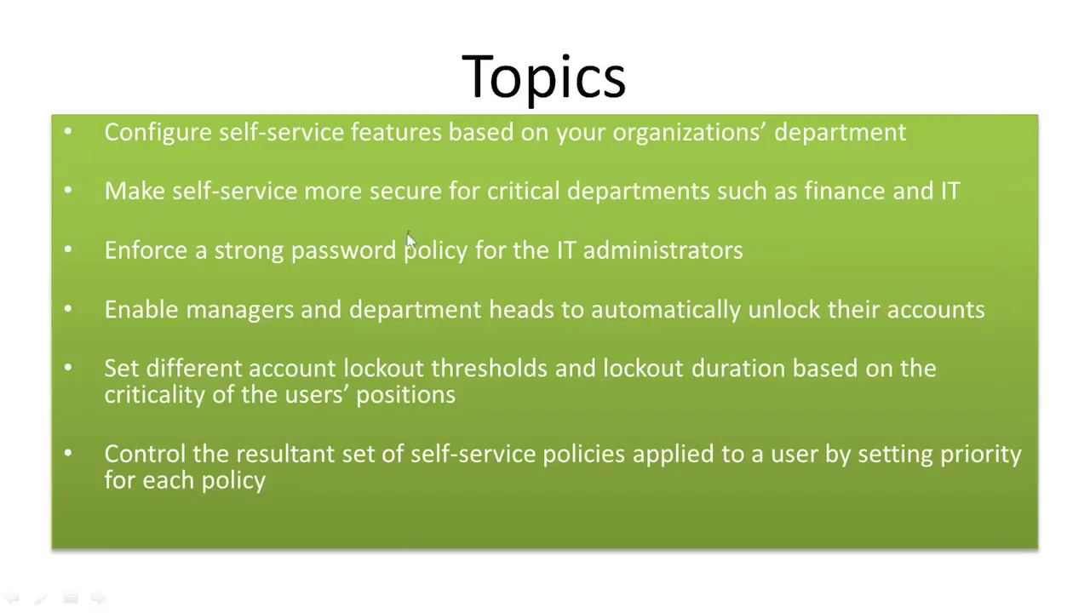
pyautogui.hotkey('alt', 'Tab')
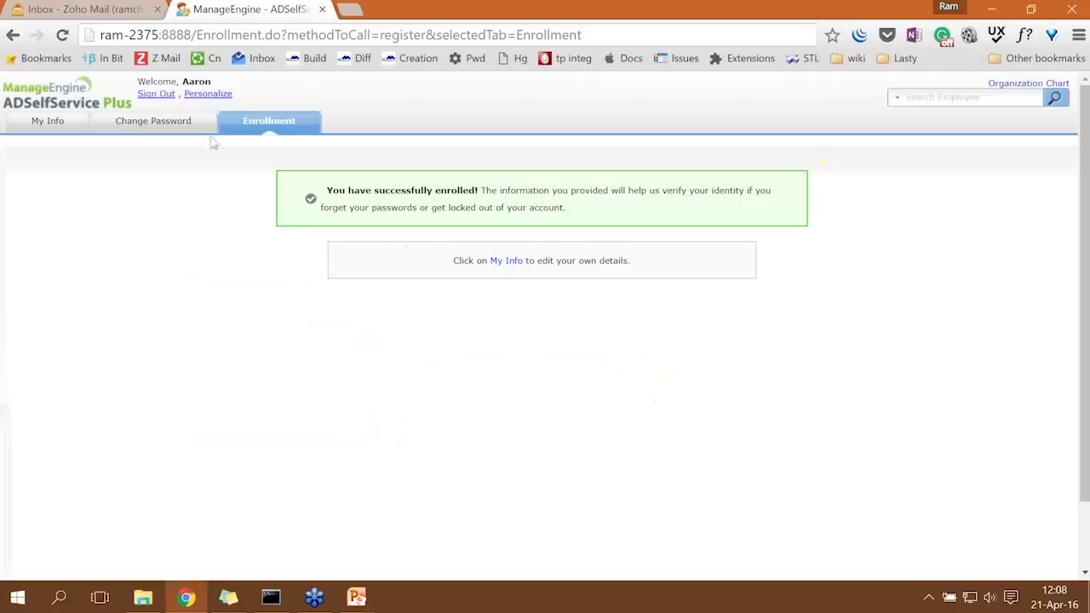
# Sign back in as administrator and open the Finance policy from Configuration > Policy Configuration.
pyautogui.click(160, 94)
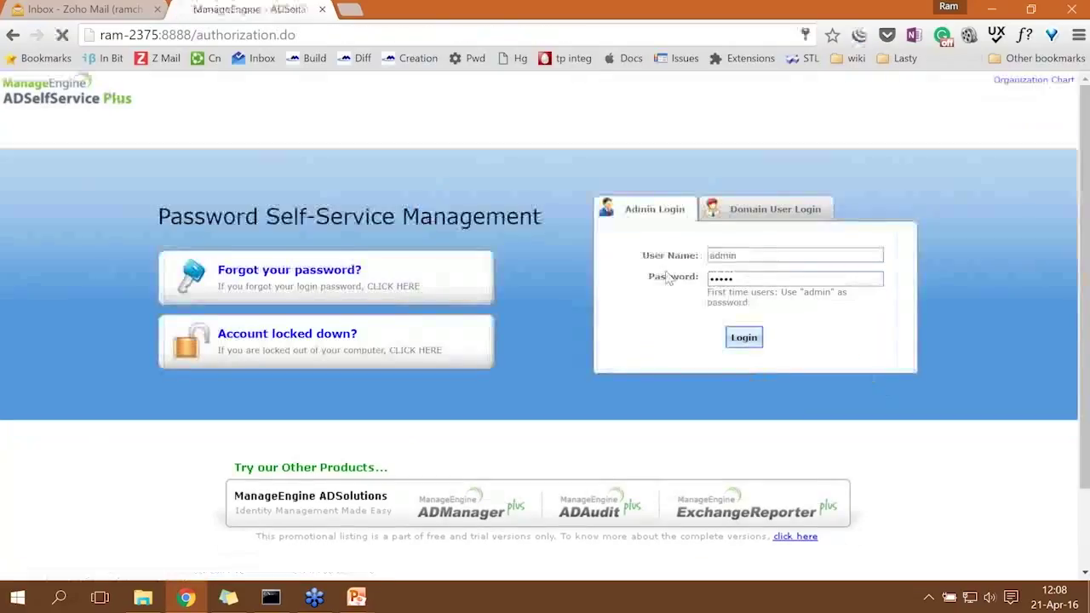
pyautogui.click(739, 338)
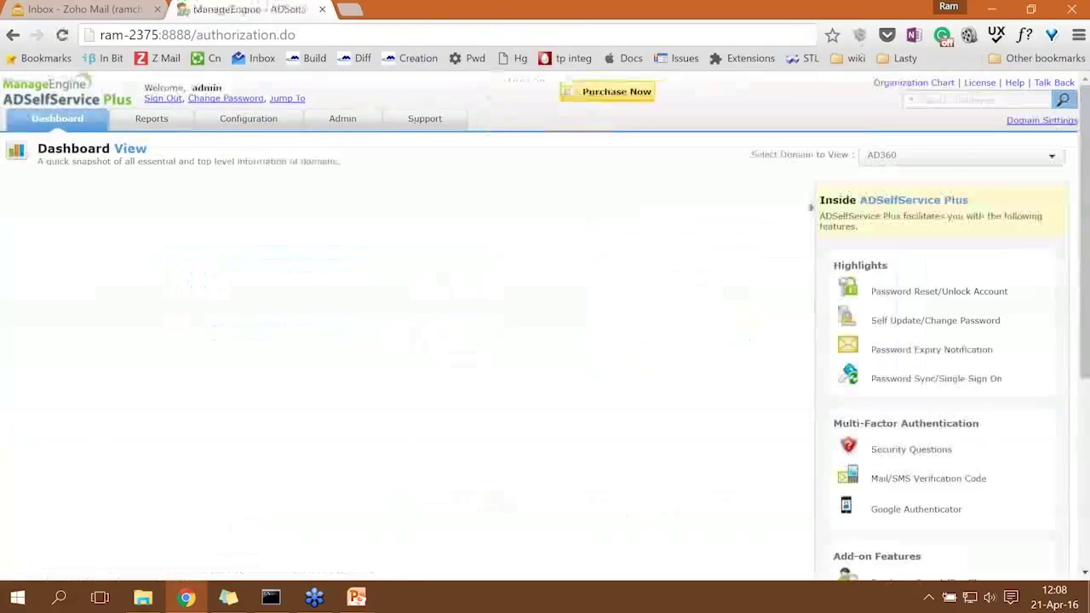
pyautogui.click(288, 127)
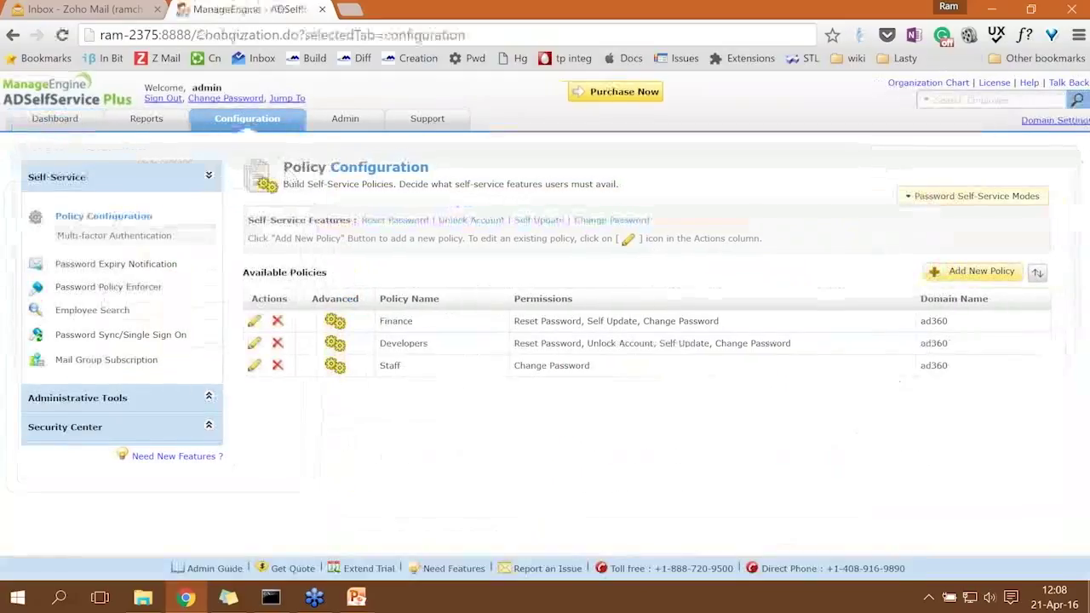
pyautogui.click(132, 220)
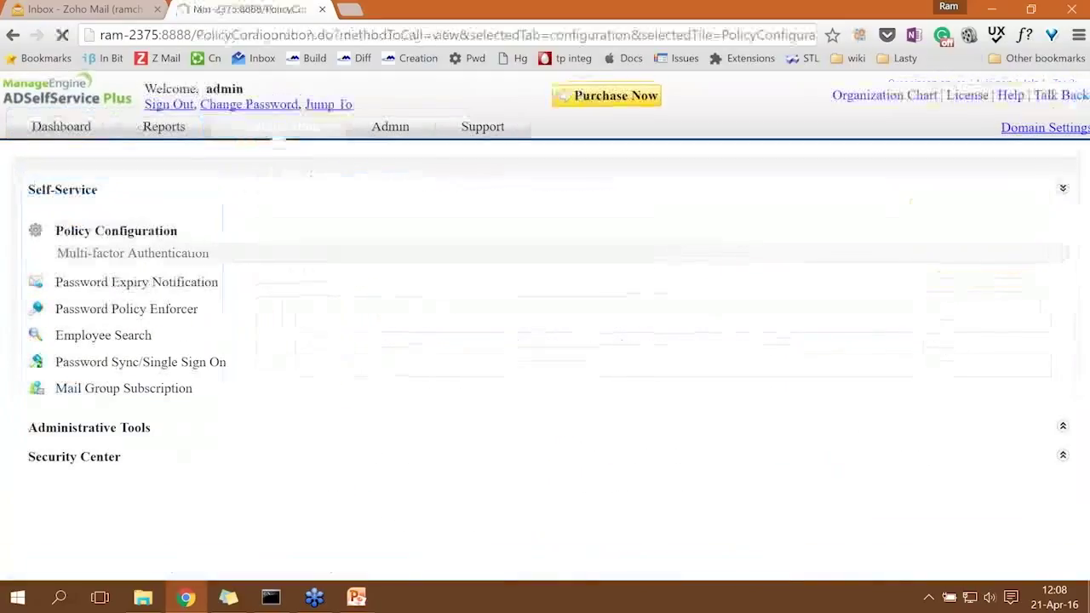
pyautogui.click(254, 343)
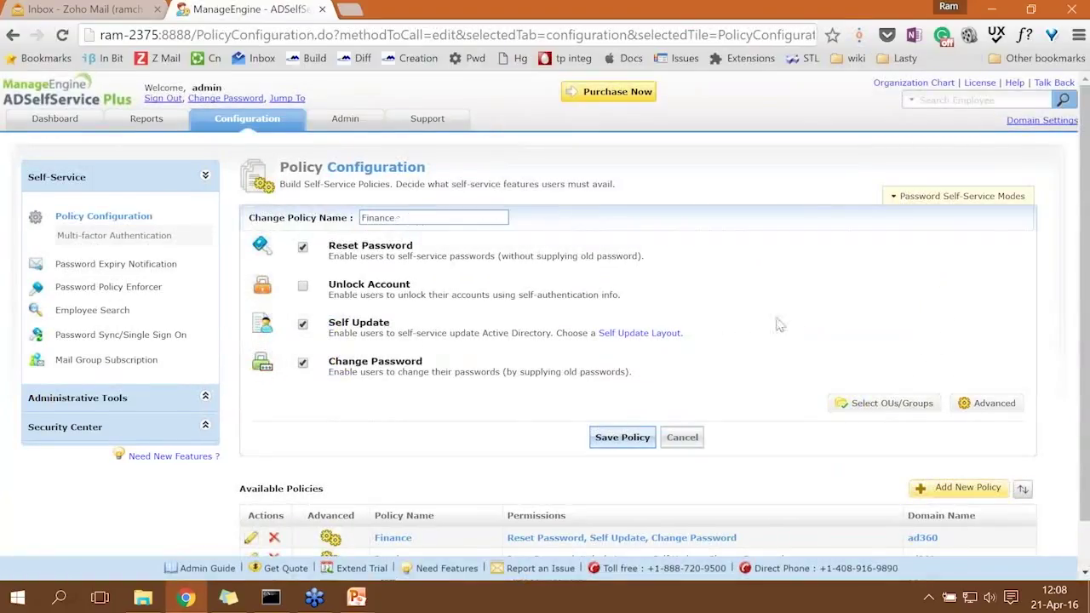
# In Finance's advanced Reset & Unlock settings, allow 2 resets, set a 3-minute idle limit, and enforce AD password history.
pyautogui.click(988, 404)
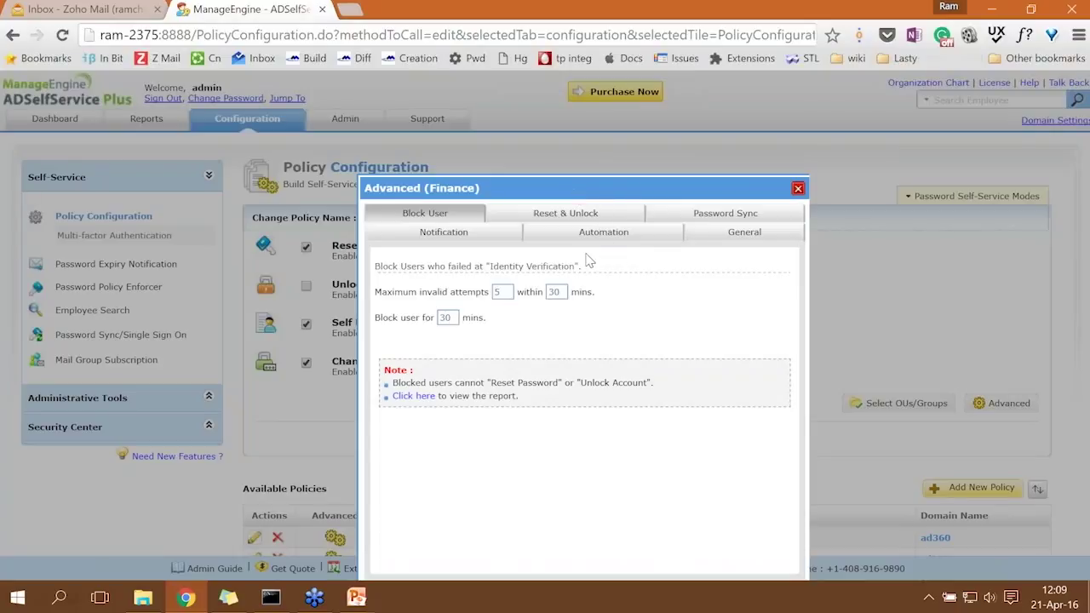
pyautogui.doubleClick(494, 292)
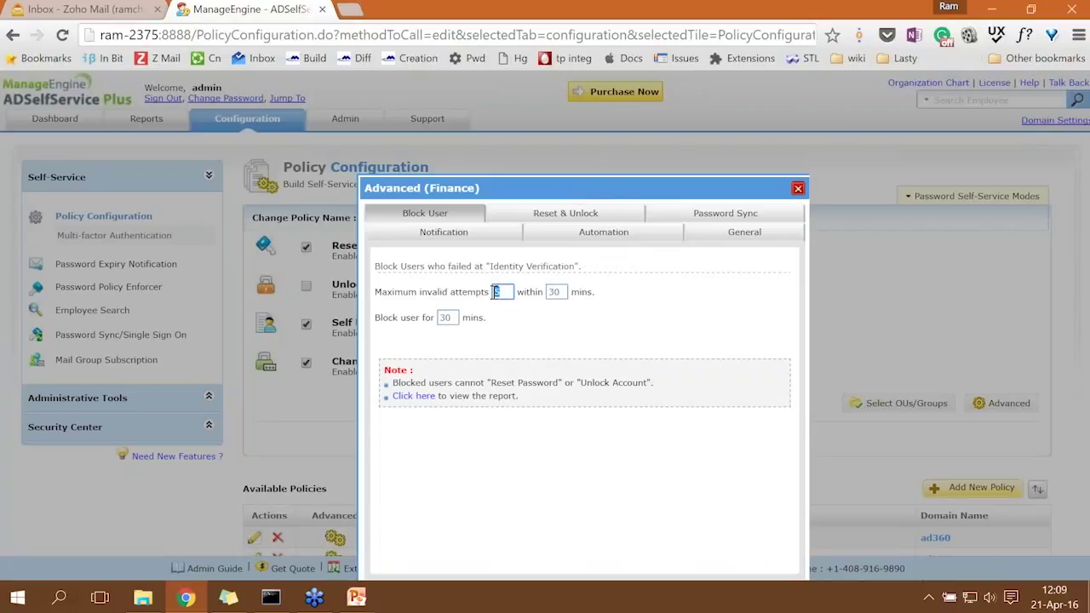
pyautogui.click(560, 220)
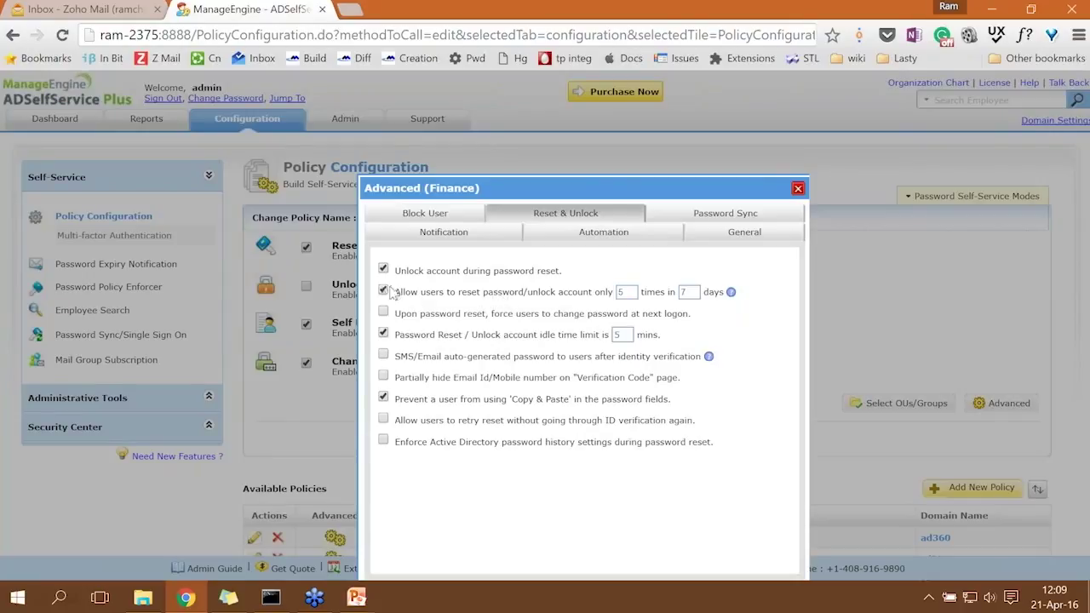
pyautogui.doubleClick(620, 293)
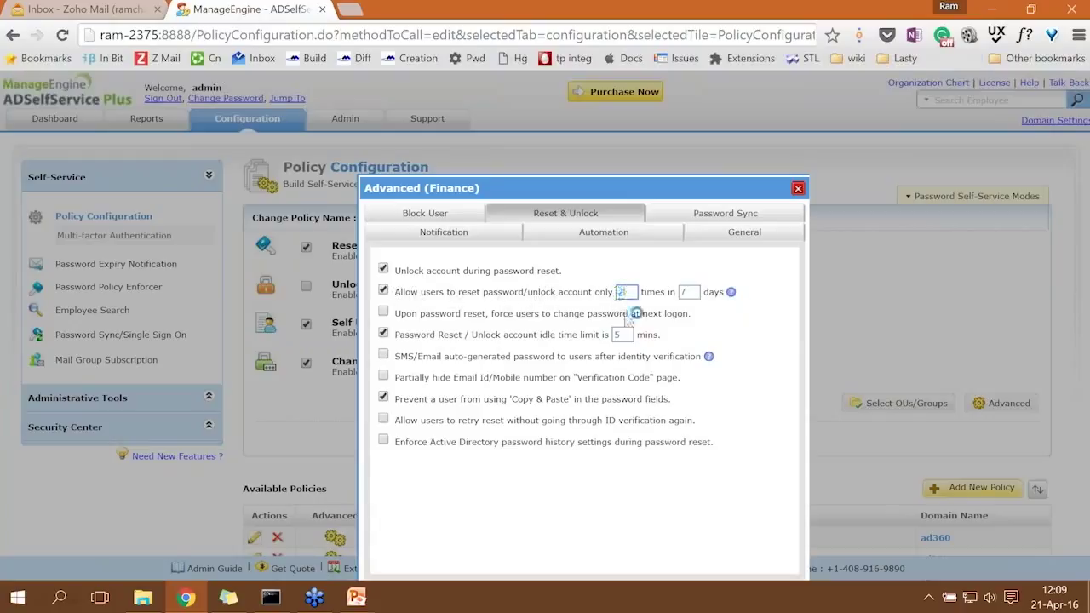
pyautogui.write('2')
pyautogui.doubleClick(623, 334)
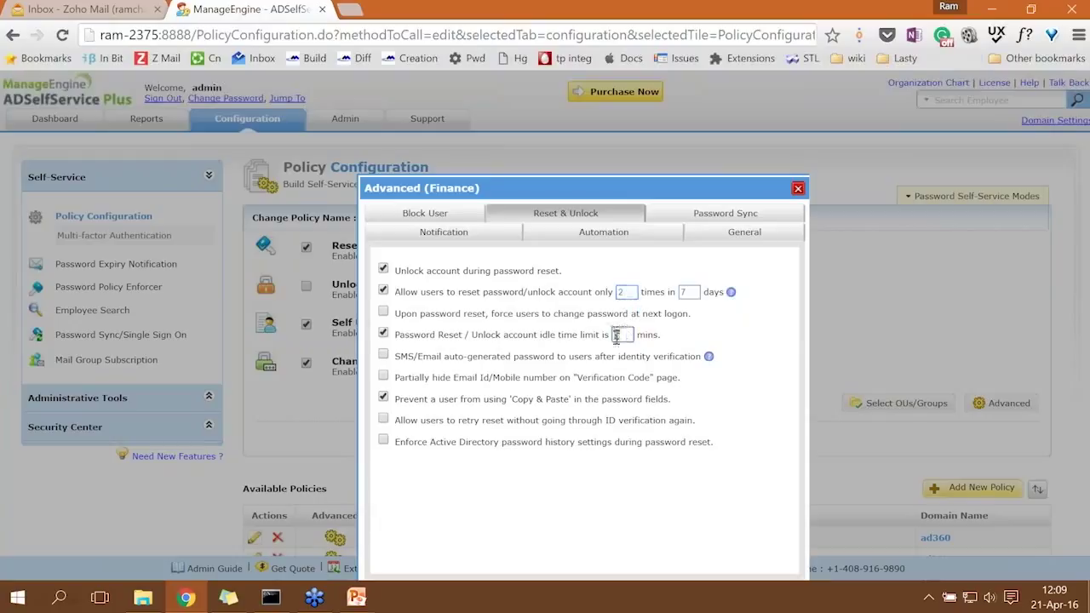
pyautogui.write('3')
pyautogui.click(383, 441)
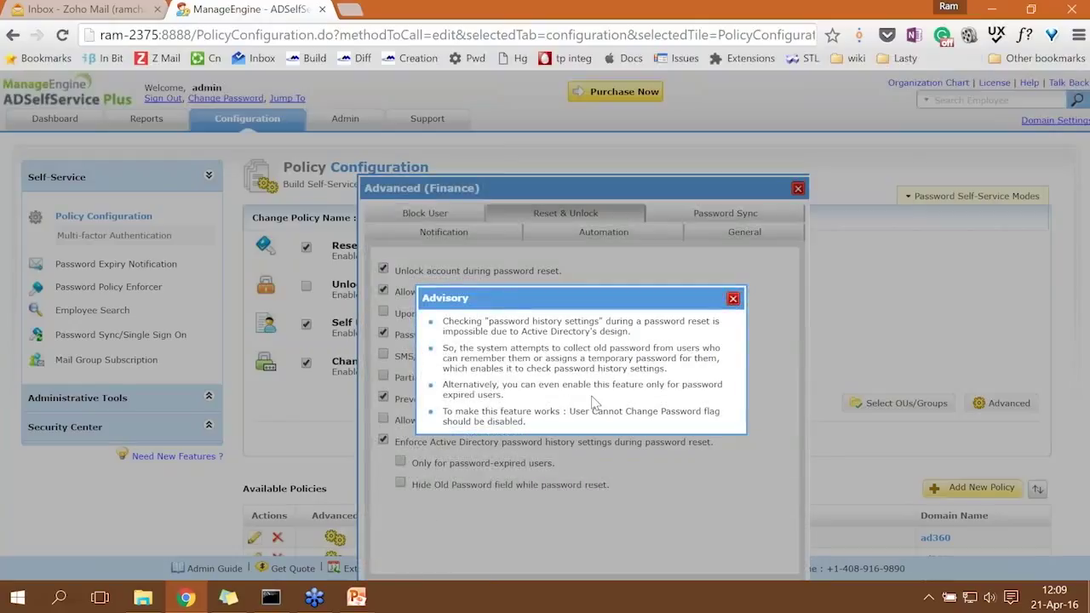
pyautogui.click(732, 298)
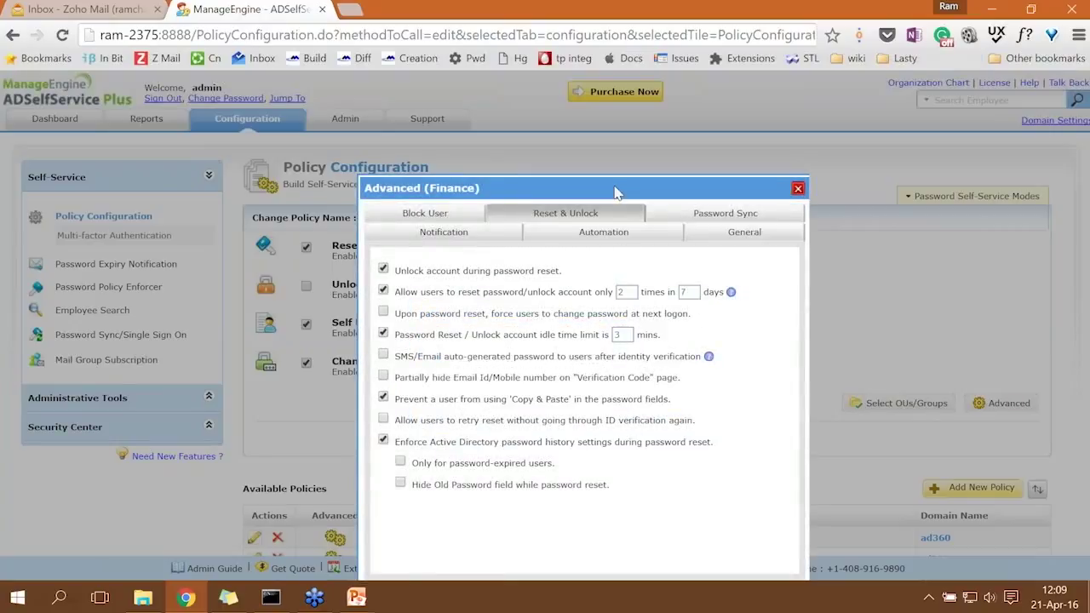
pyautogui.hotkey('ctrl', '-')
pyautogui.click(613, 538)
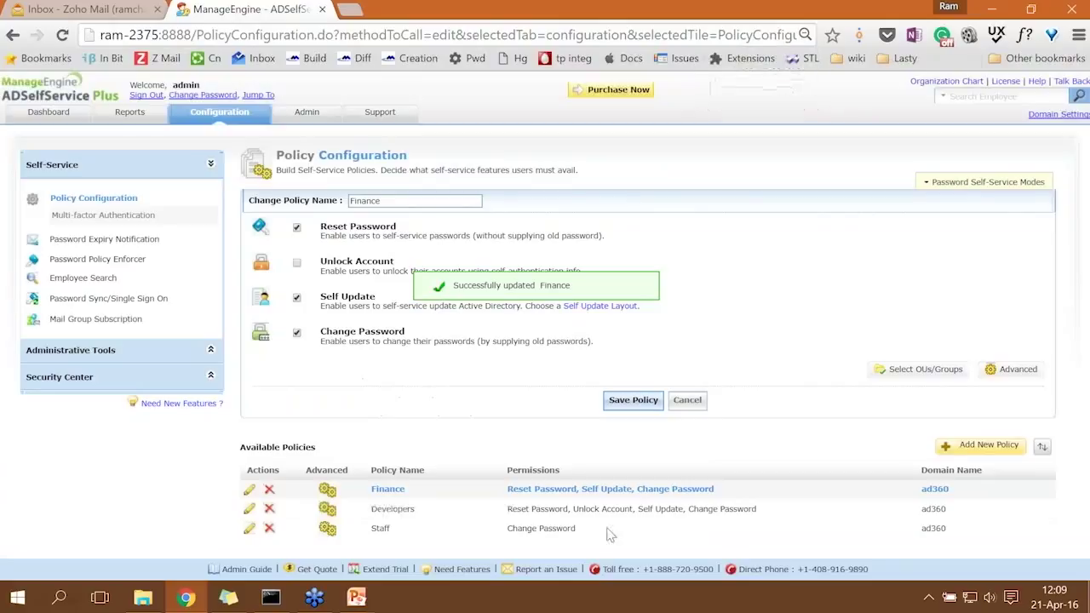
pyautogui.click(632, 402)
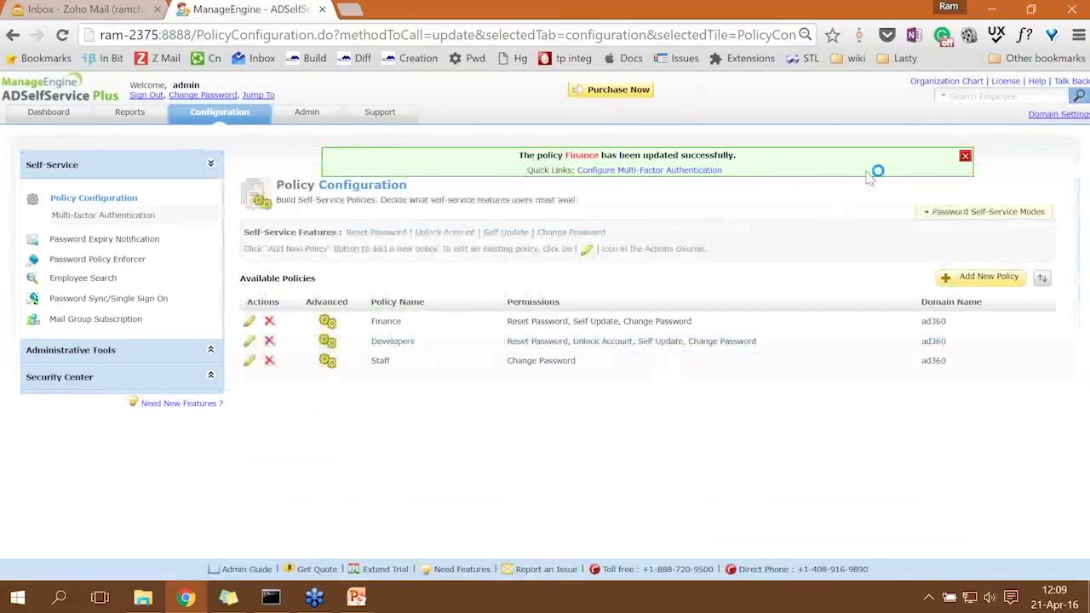
pyautogui.click(965, 156)
pyautogui.moveTo(357, 596)
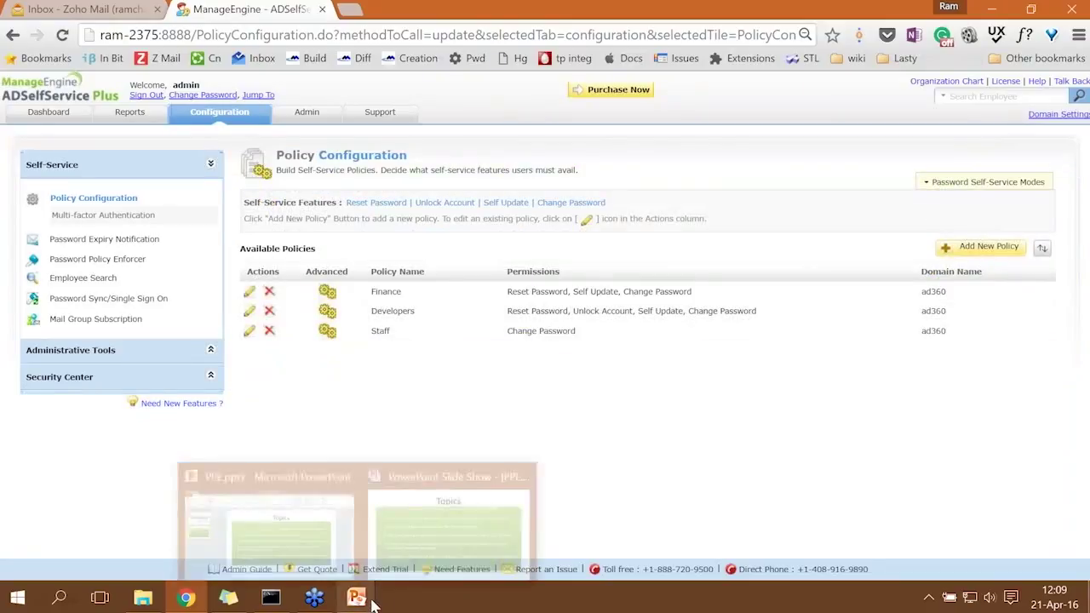
pyautogui.click(419, 537)
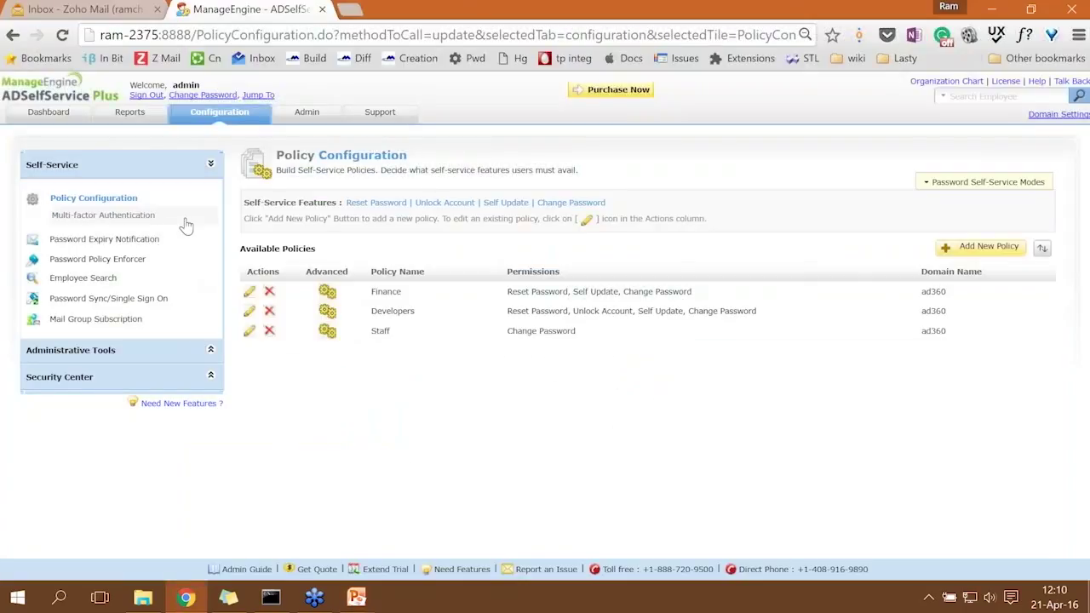
pyautogui.click(126, 262)
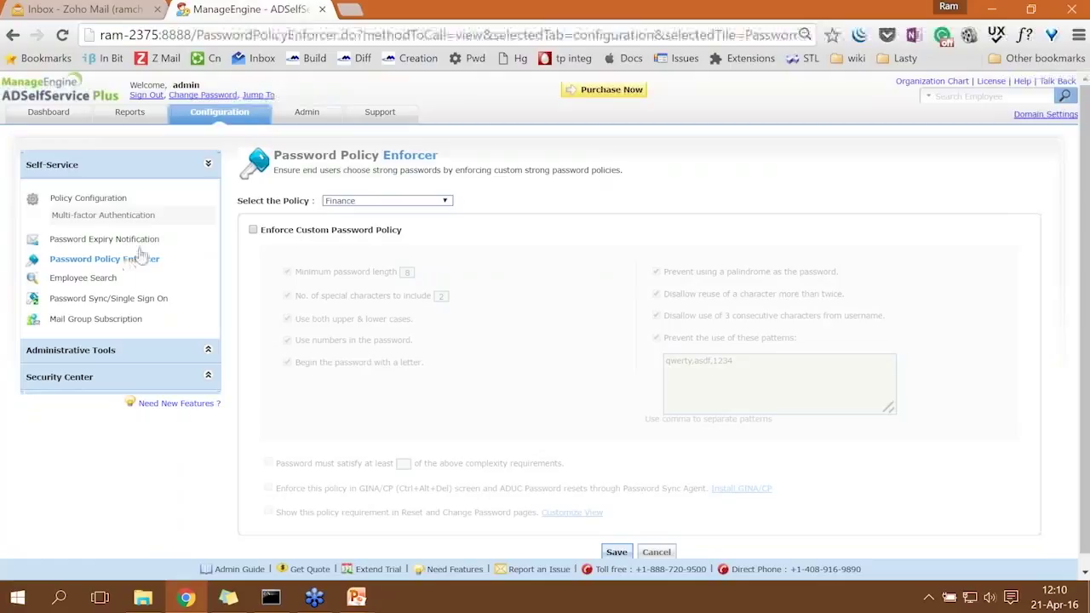
pyautogui.click(111, 201)
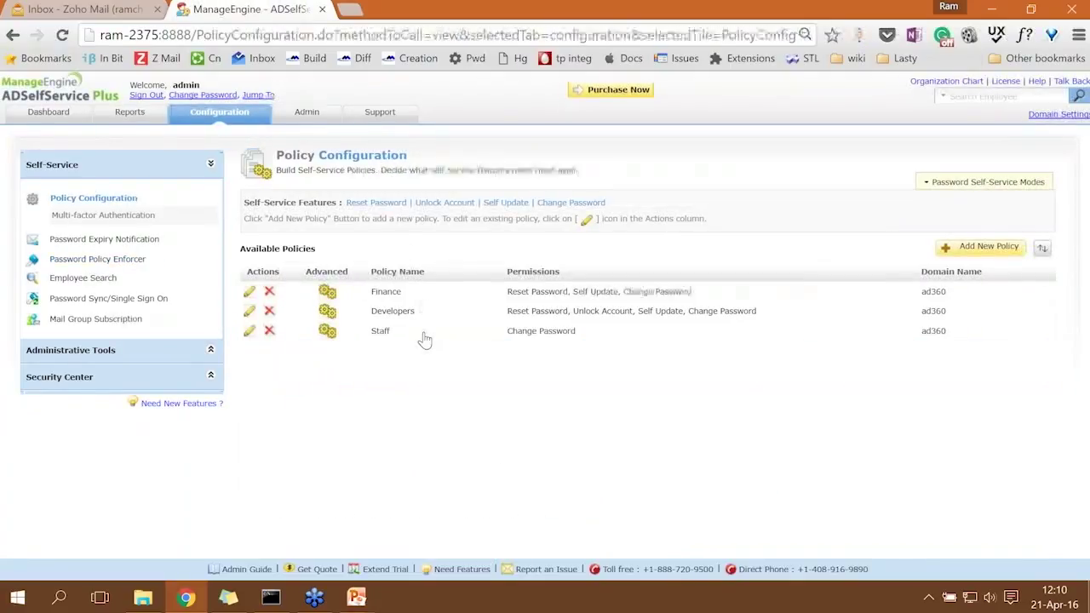
# Create a policy named 'IT admins' allowing reset password, unlock account, self update and change password.
pyautogui.click(991, 248)
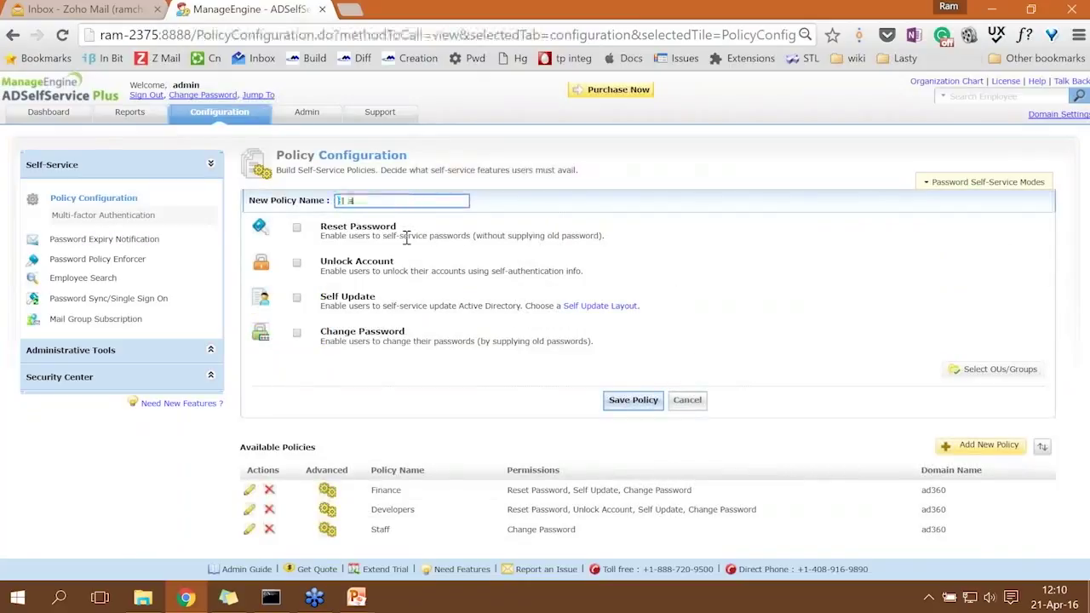
pyautogui.write('IT admins')
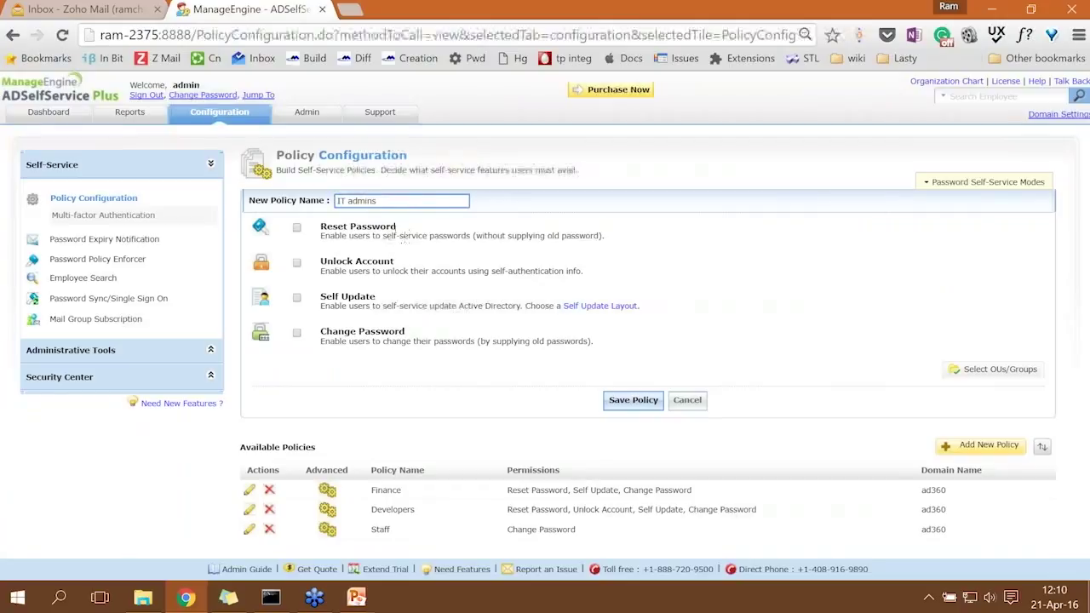
pyautogui.click(297, 228)
pyautogui.click(296, 263)
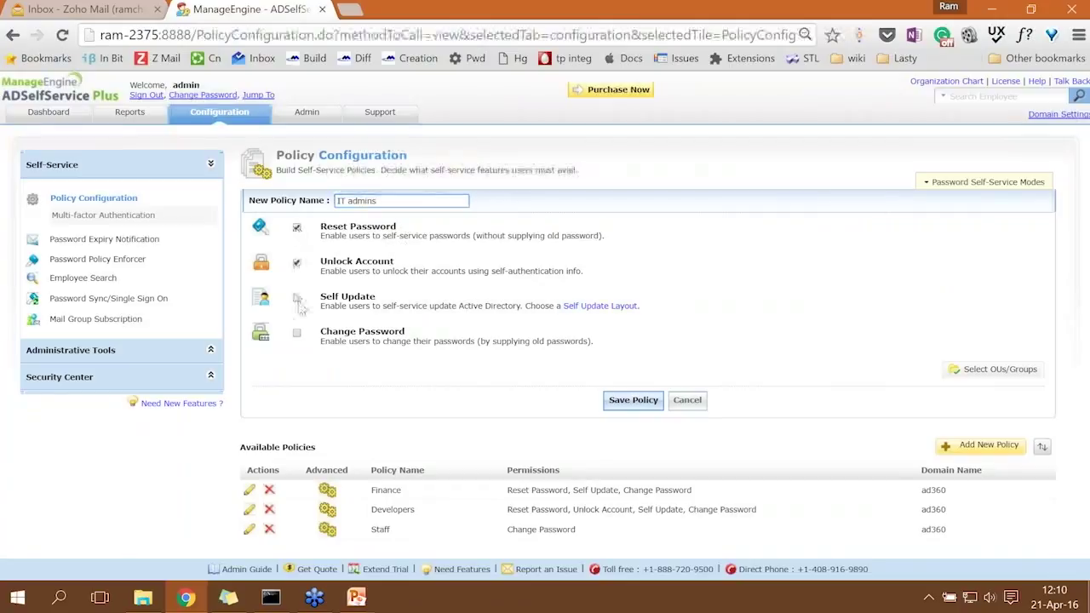
pyautogui.click(298, 299)
pyautogui.click(297, 333)
# Apply the policy to the IT admins OU and save it.
pyautogui.click(1002, 375)
pyautogui.scroll(-5, 394, 298)
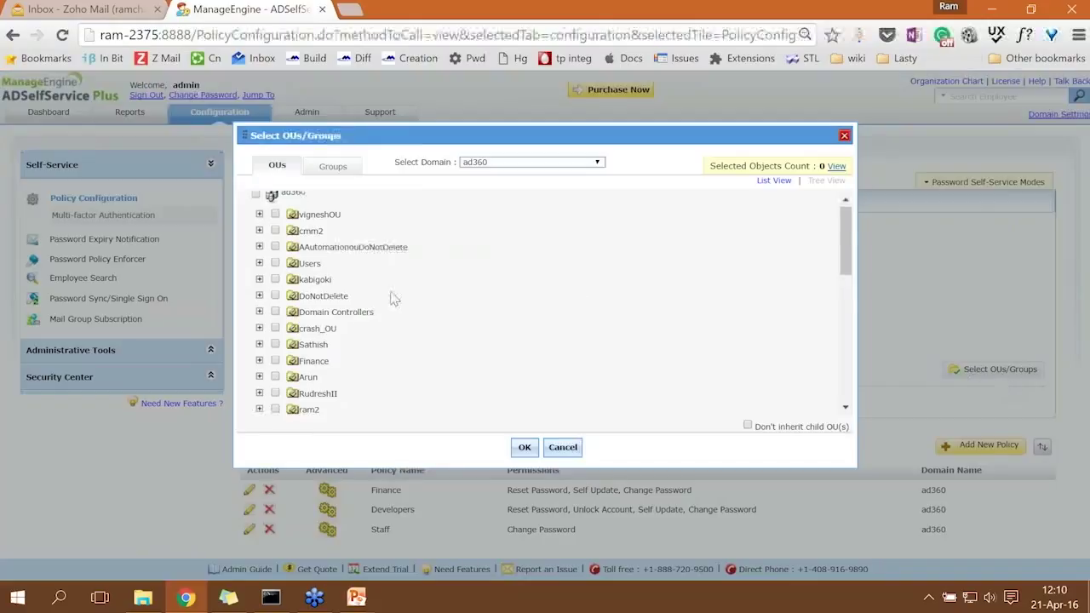
pyautogui.scroll(-5, 395, 296)
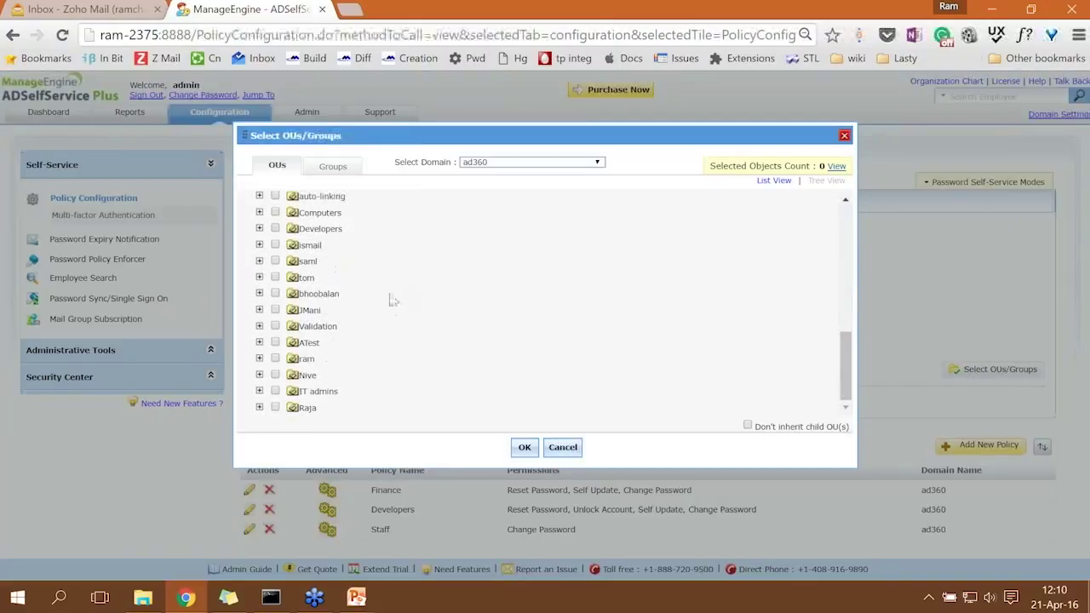
pyautogui.click(275, 391)
pyautogui.click(522, 448)
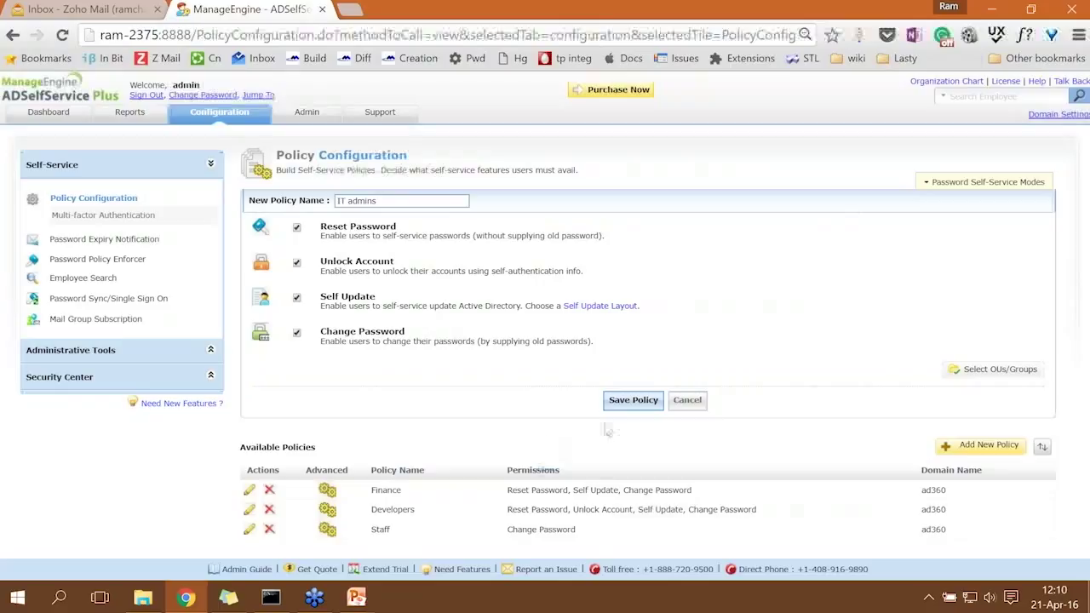
pyautogui.click(634, 404)
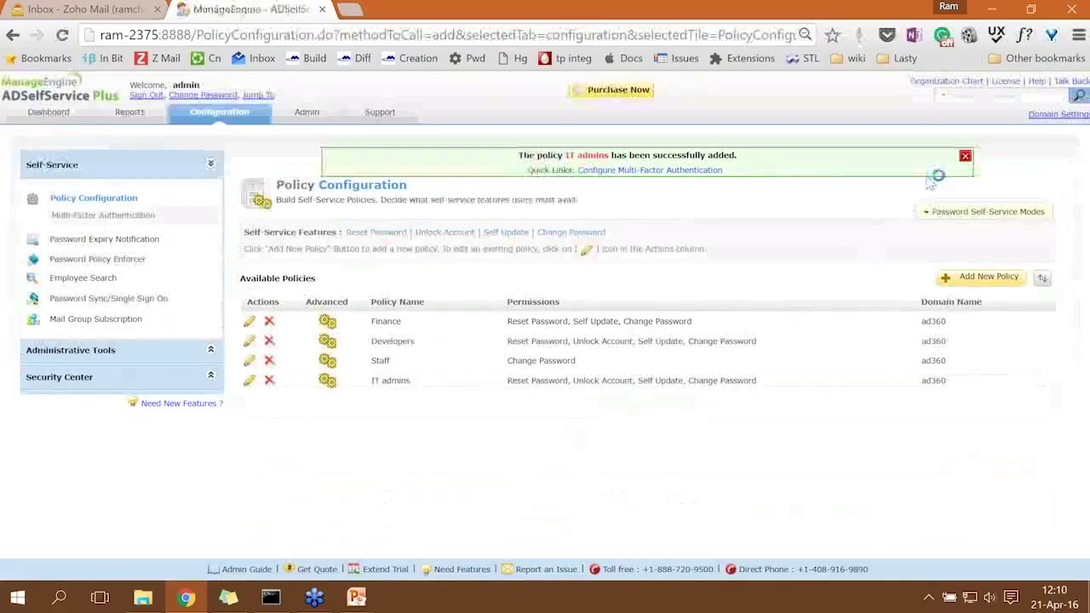
pyautogui.click(966, 158)
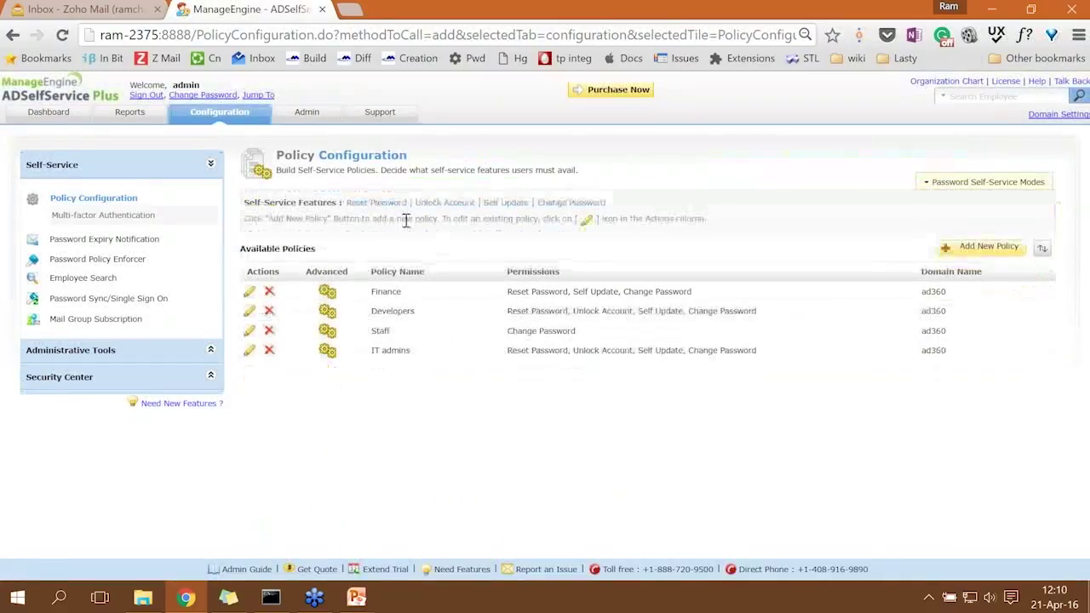
pyautogui.click(97, 261)
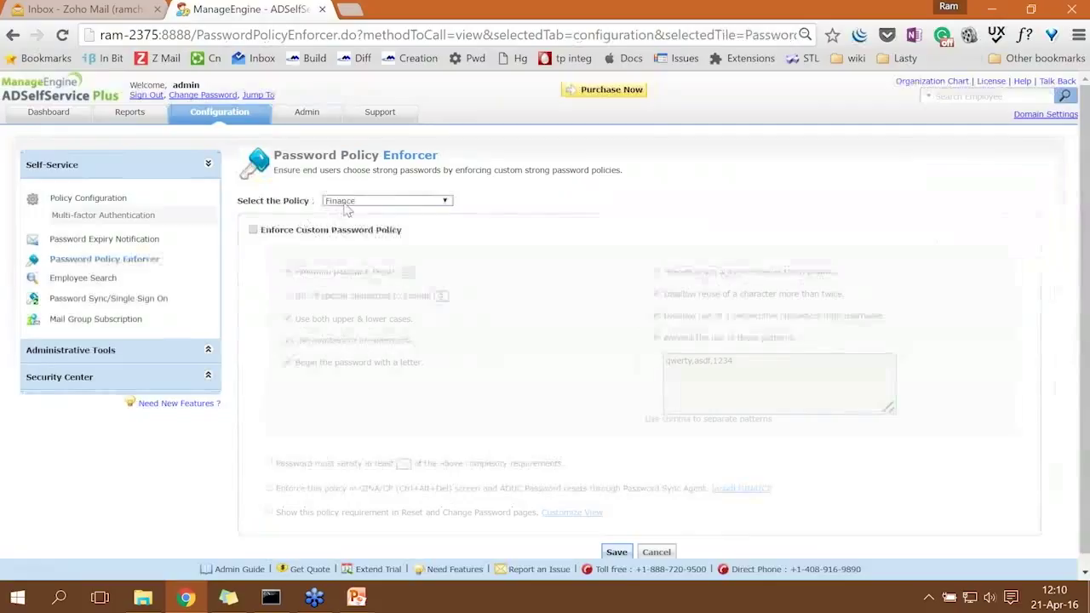
# Enable custom password rules for IT admins, relax two character rules, and block 'password' and 'machine' patterns.
pyautogui.click(349, 202)
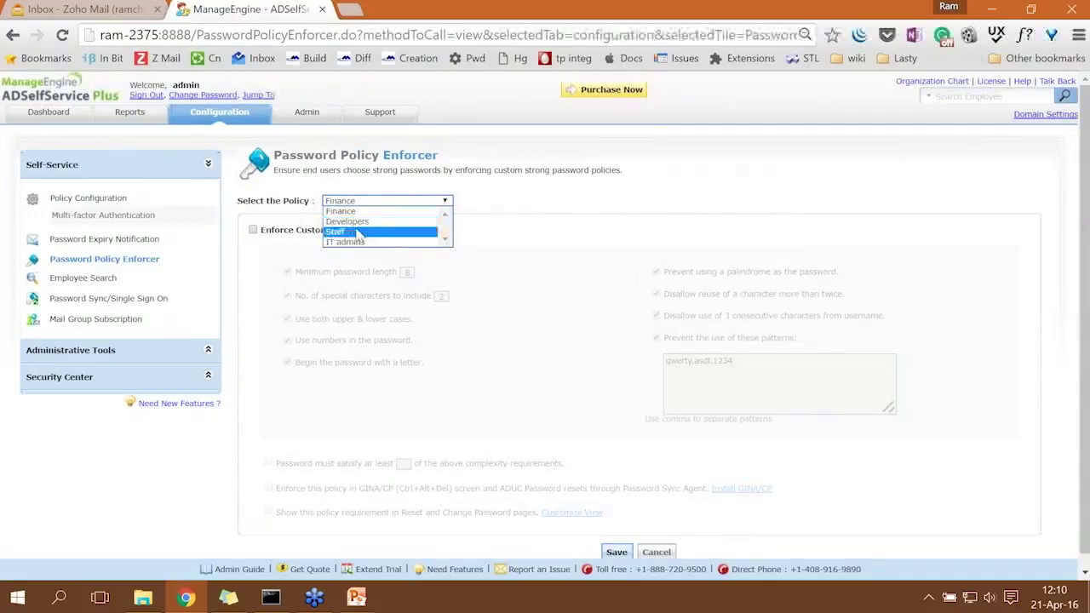
pyautogui.click(345, 242)
pyautogui.click(253, 230)
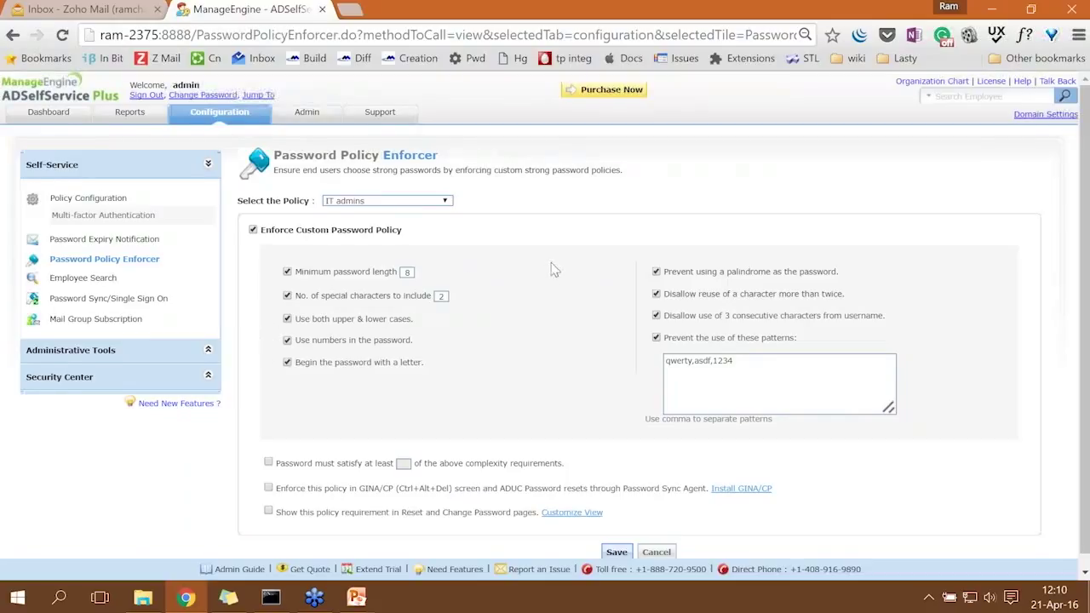
pyautogui.scroll(-1, 552, 270)
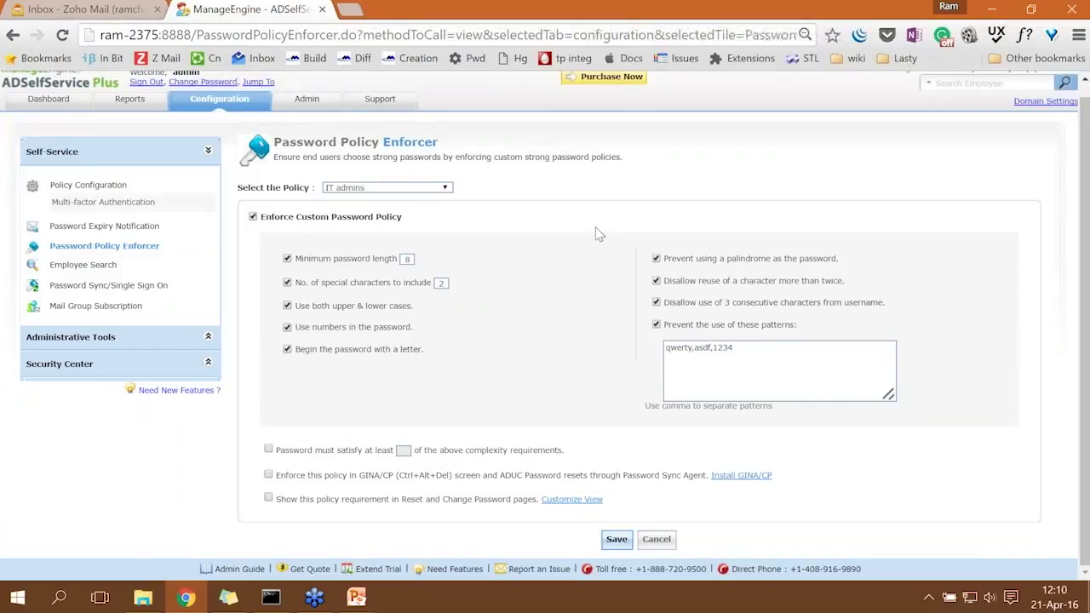
pyautogui.click(656, 303)
pyautogui.click(657, 281)
pyautogui.click(748, 358)
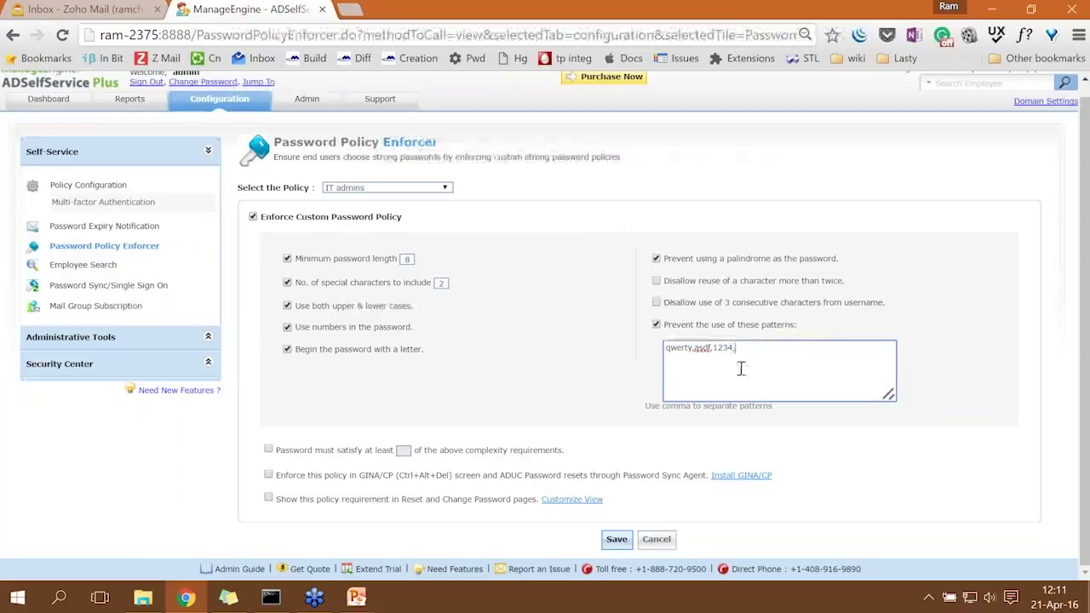
pyautogui.write(',password,machine')
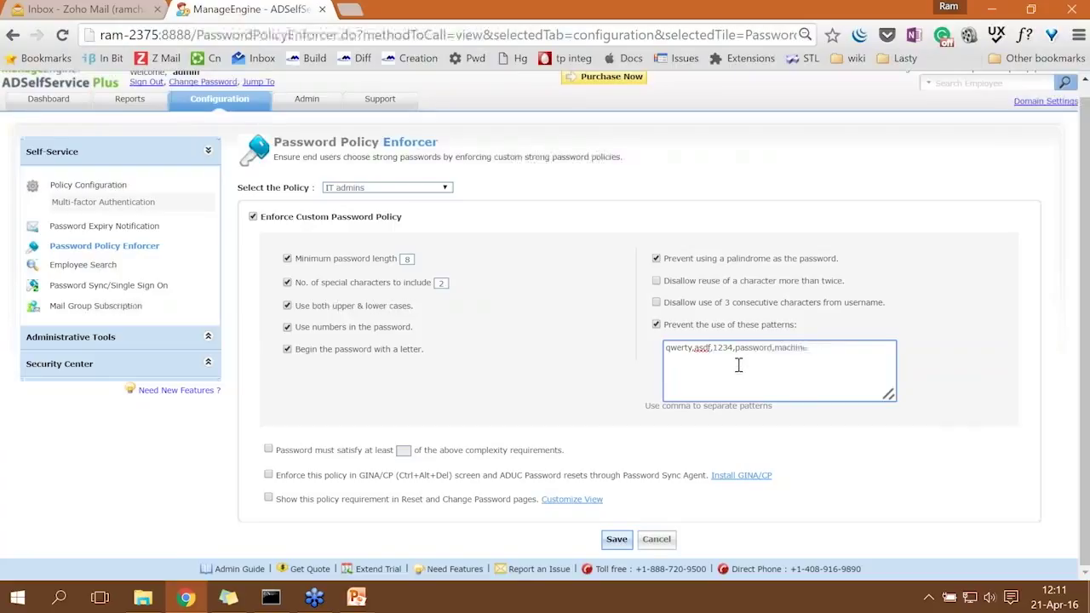
# Set a 10-character minimum length, show requirements on reset/change pages, and save the rules.
pyautogui.doubleClick(410, 260)
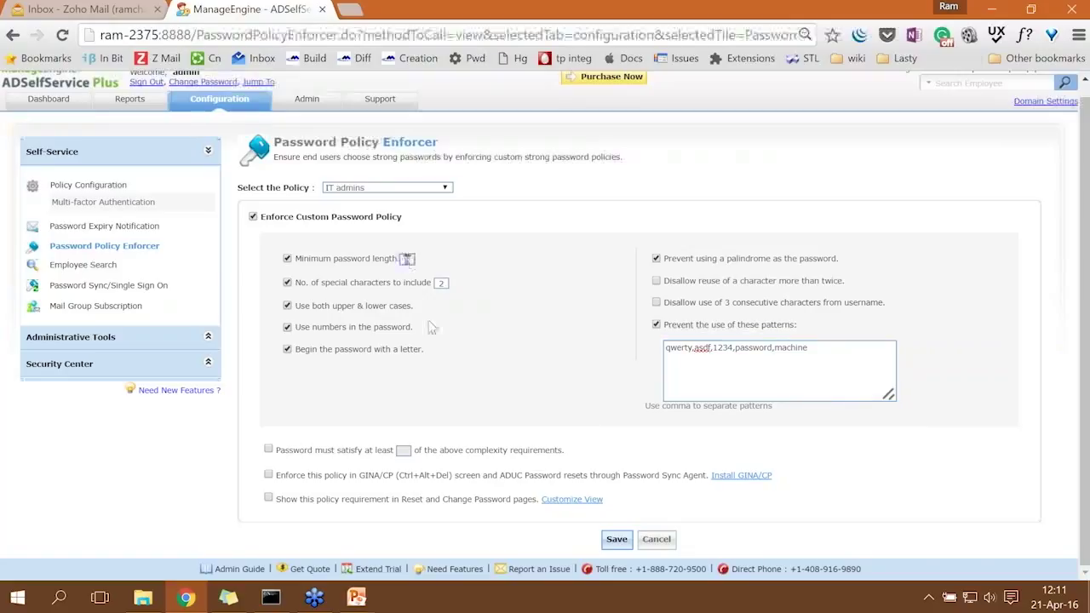
pyautogui.write('10')
pyautogui.click(269, 499)
pyautogui.moveTo(401, 501); pyautogui.dragTo(541, 508)
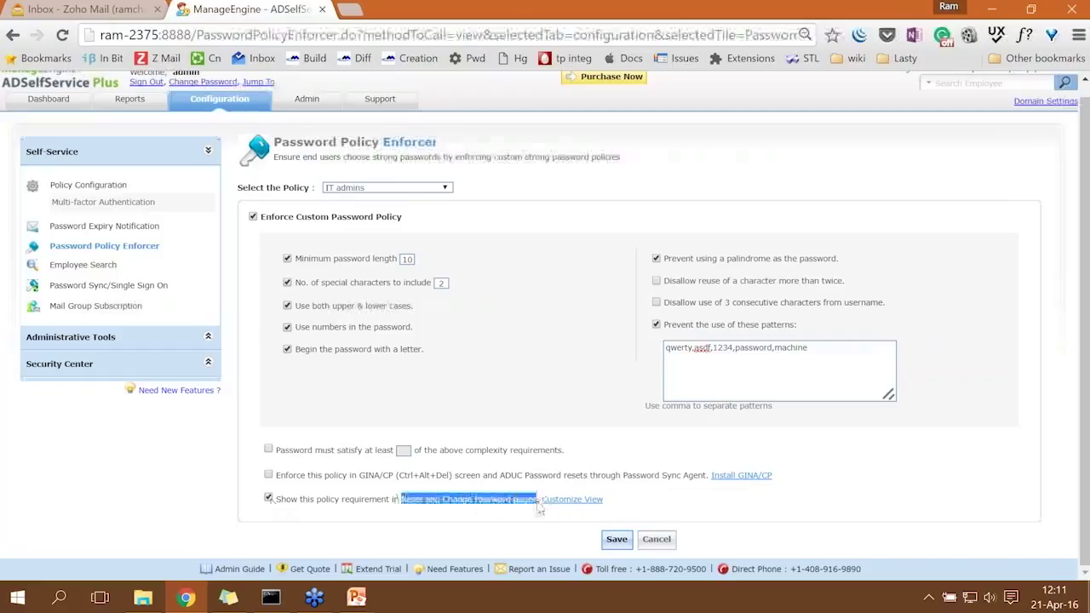
pyautogui.click(617, 541)
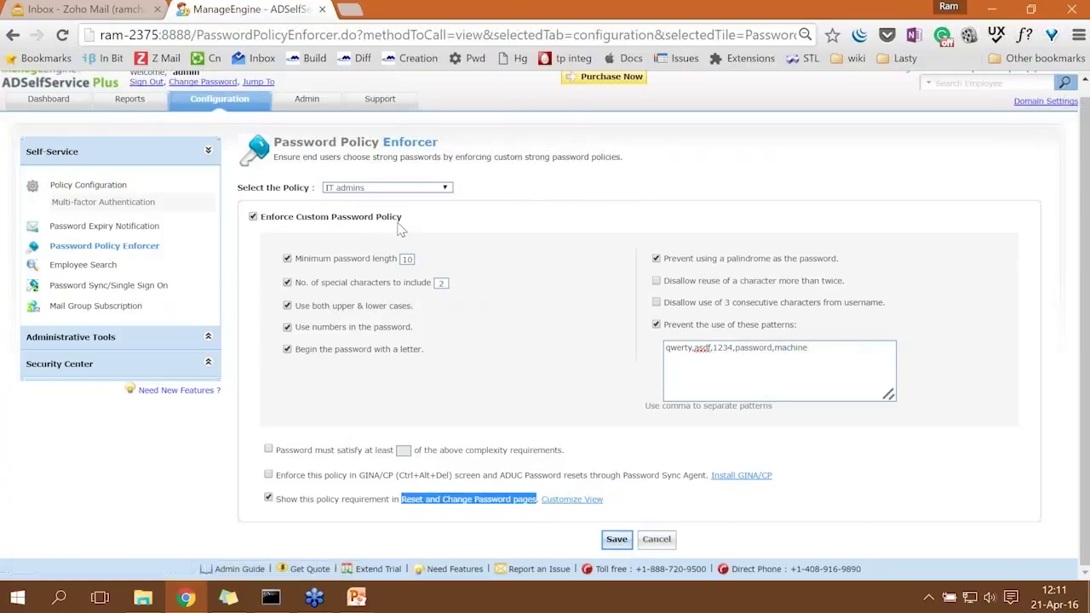
pyautogui.click(122, 207)
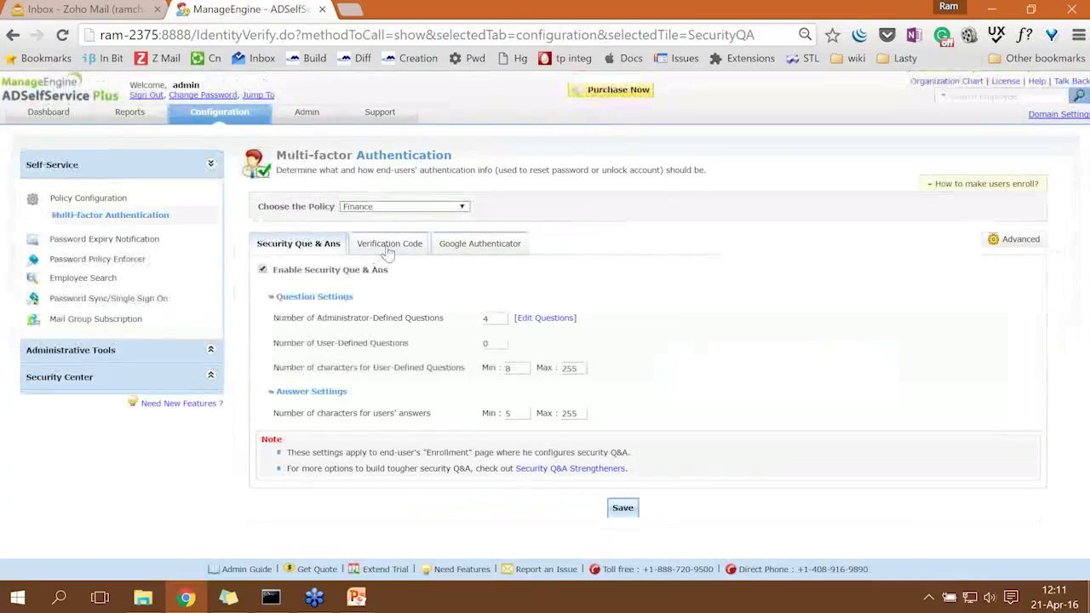
# Turn on verification codes for the Finance policy, sent by e-mail.
pyautogui.click(403, 208)
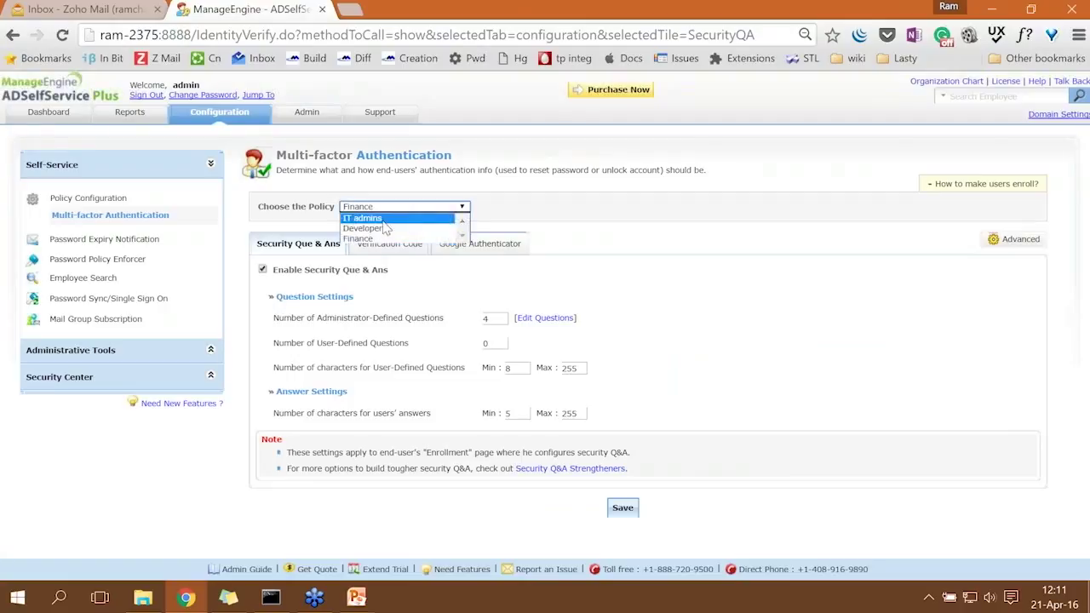
pyautogui.click(366, 240)
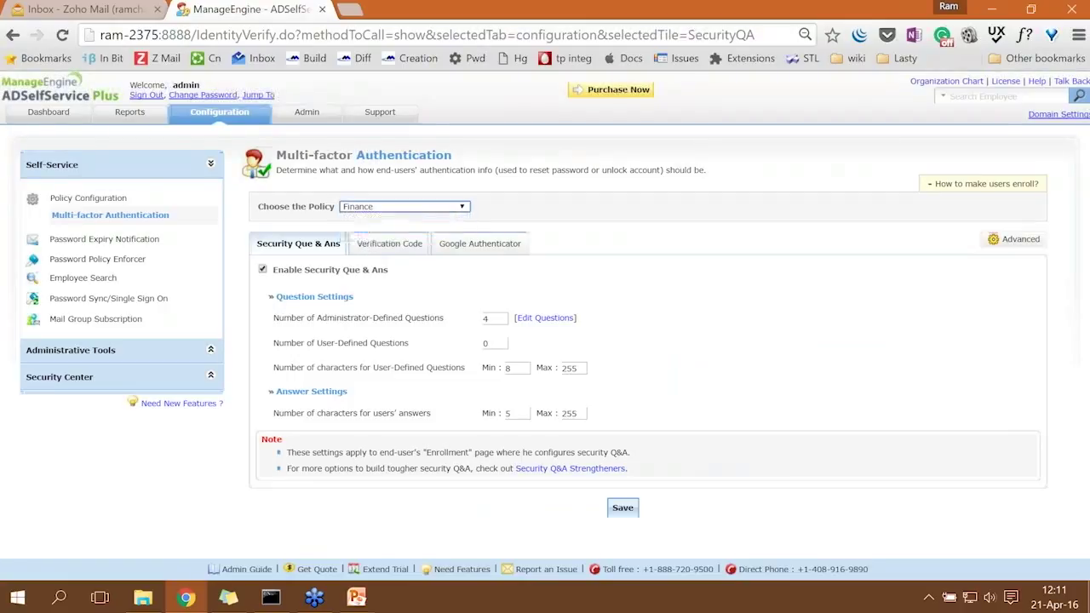
pyautogui.click(405, 247)
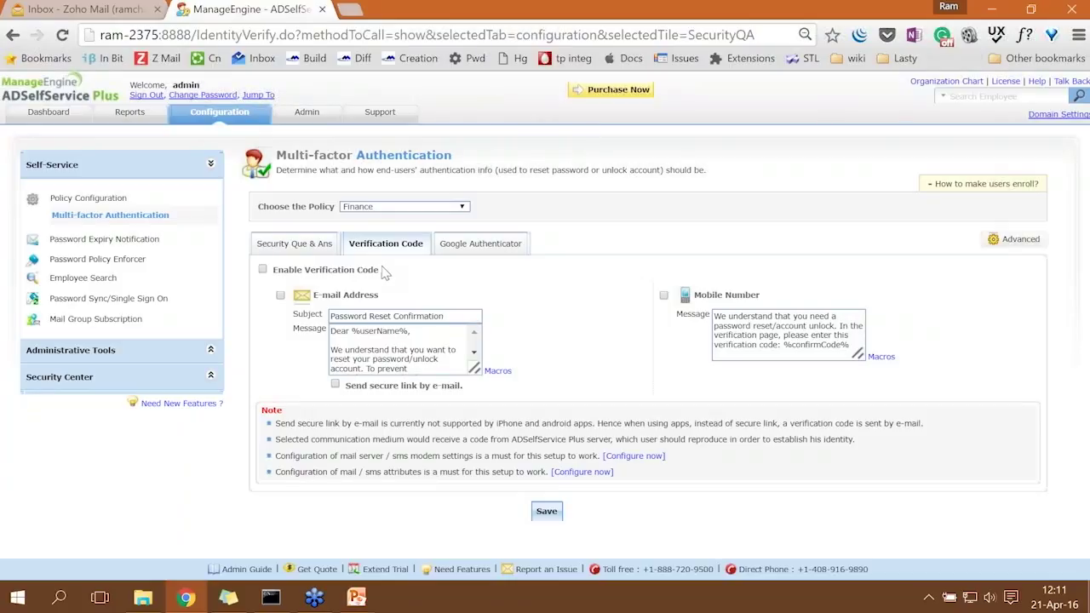
pyautogui.click(263, 270)
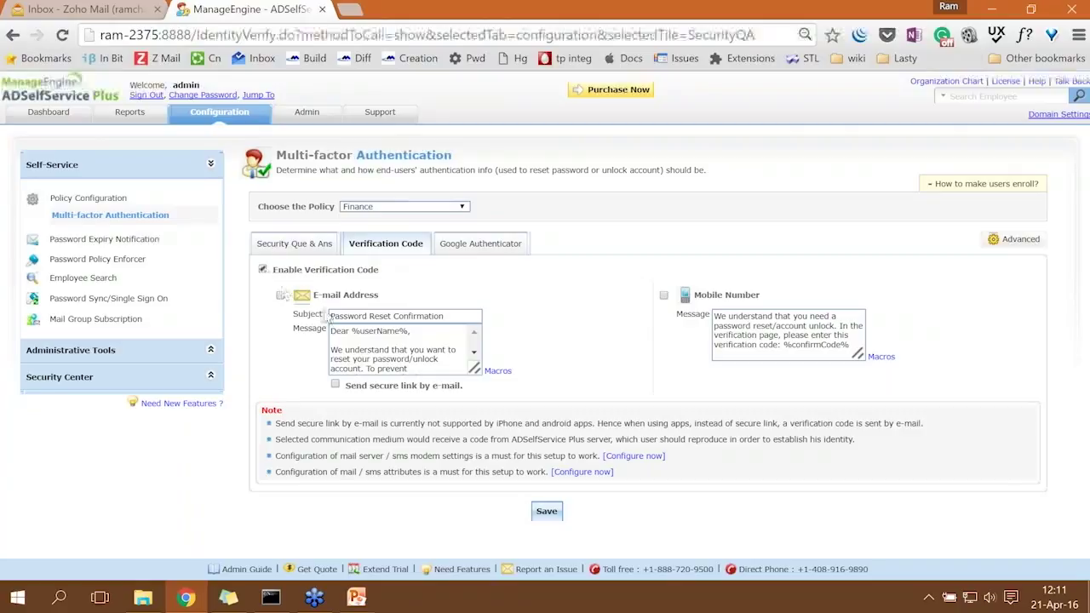
pyautogui.click(281, 295)
# Review the e-mail message box, save the Finance verification settings, and sign out of the admin console.
pyautogui.moveTo(737, 296); pyautogui.dragTo(641, 305)
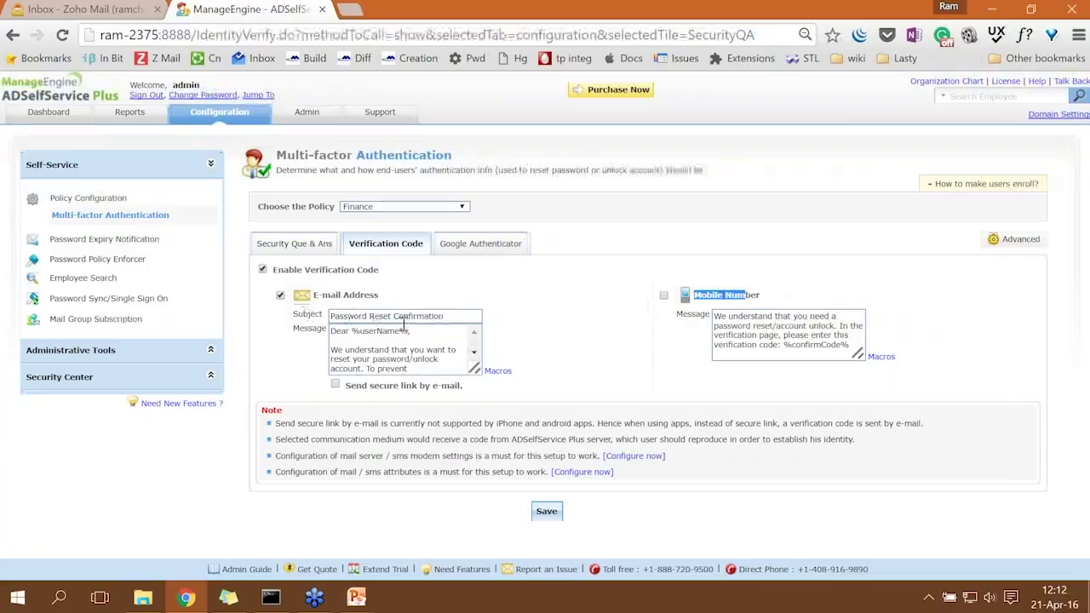
pyautogui.scroll(-2, 465, 359)
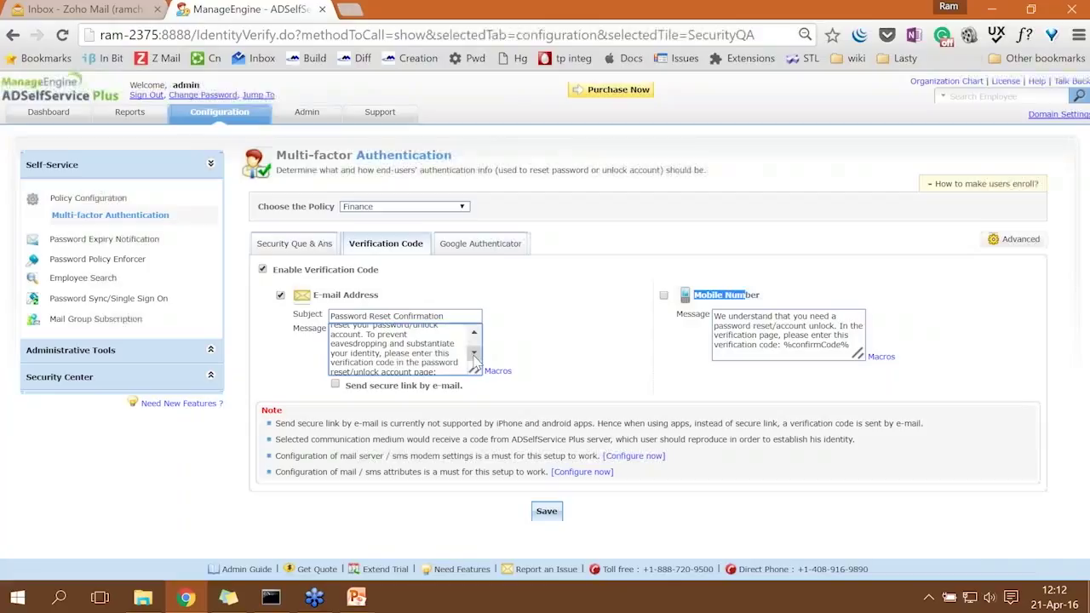
pyautogui.click(381, 314)
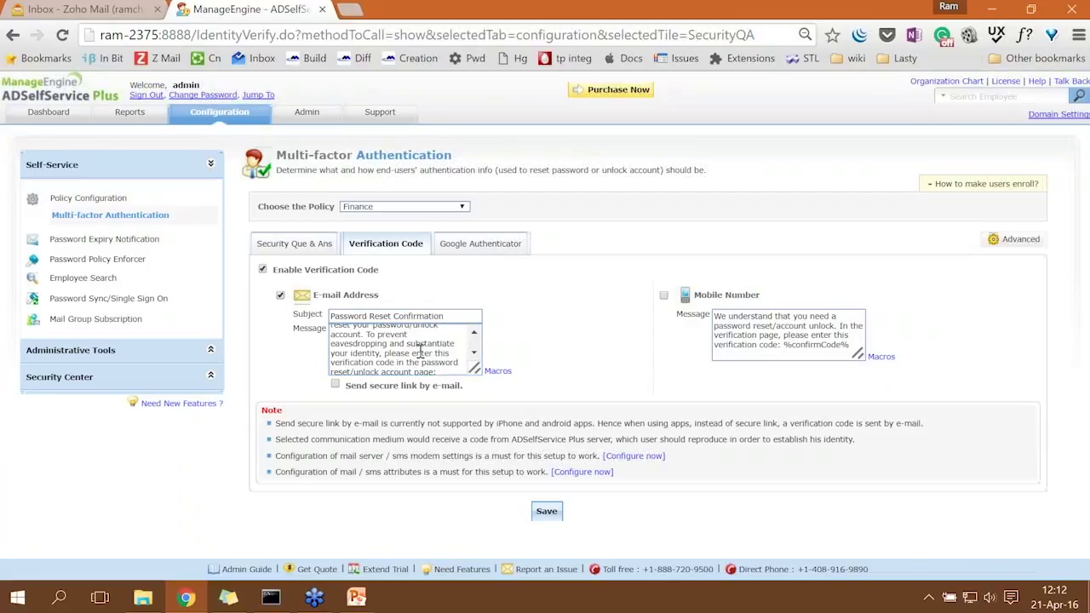
pyautogui.moveTo(480, 379); pyautogui.dragTo(577, 426)
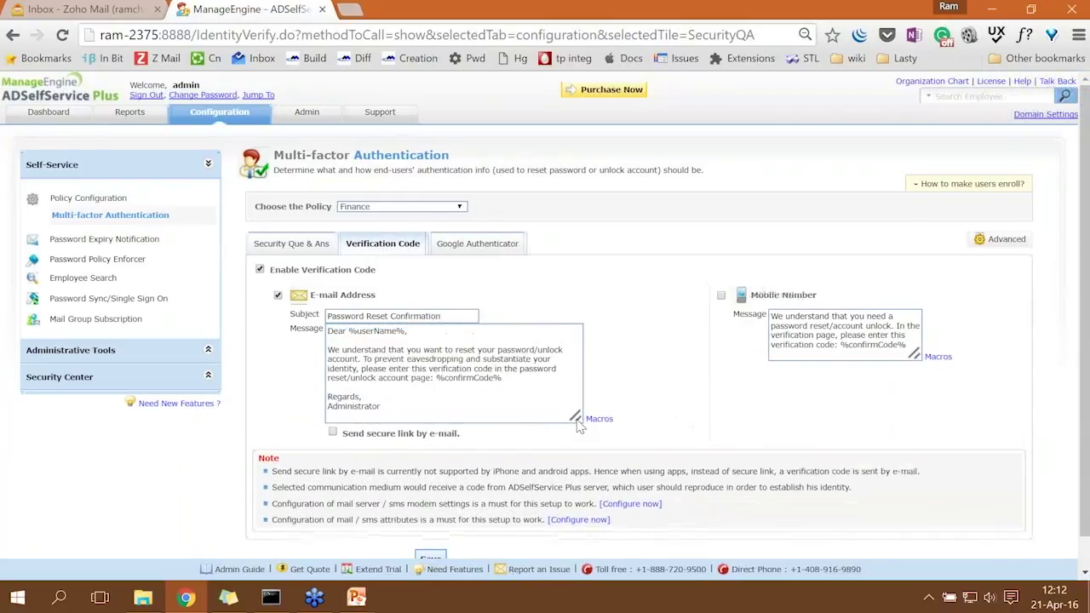
pyautogui.scroll(-1, 609, 415)
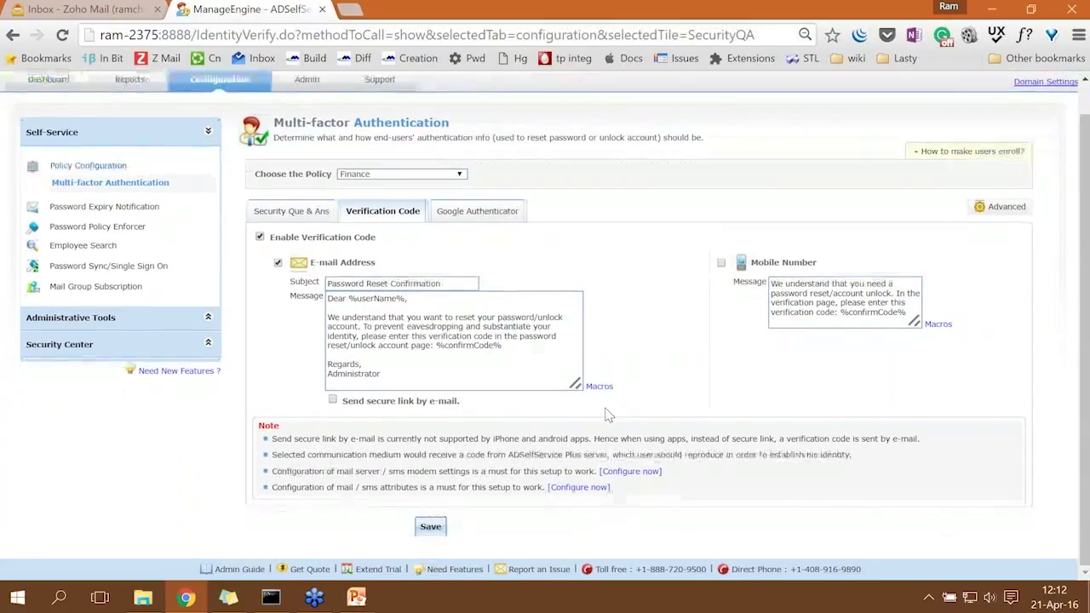
pyautogui.click(432, 527)
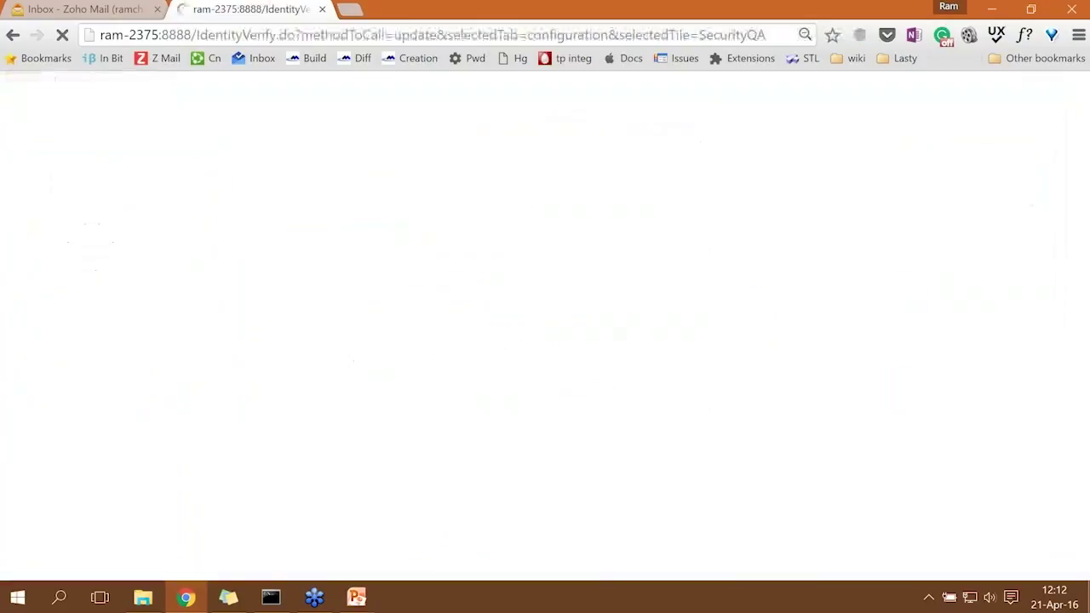
pyautogui.click(913, 156)
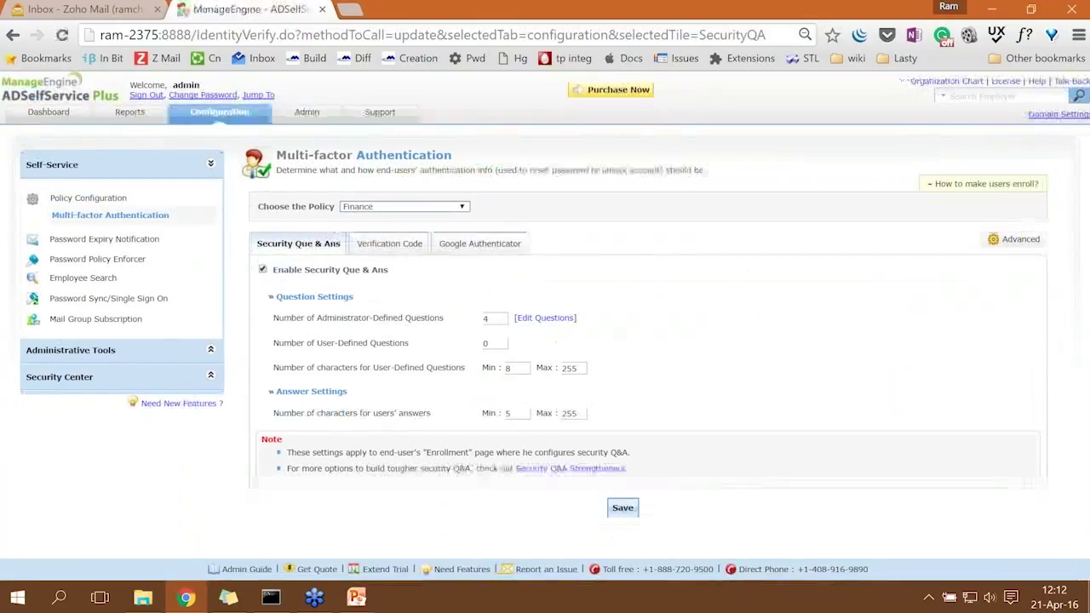
pyautogui.click(137, 97)
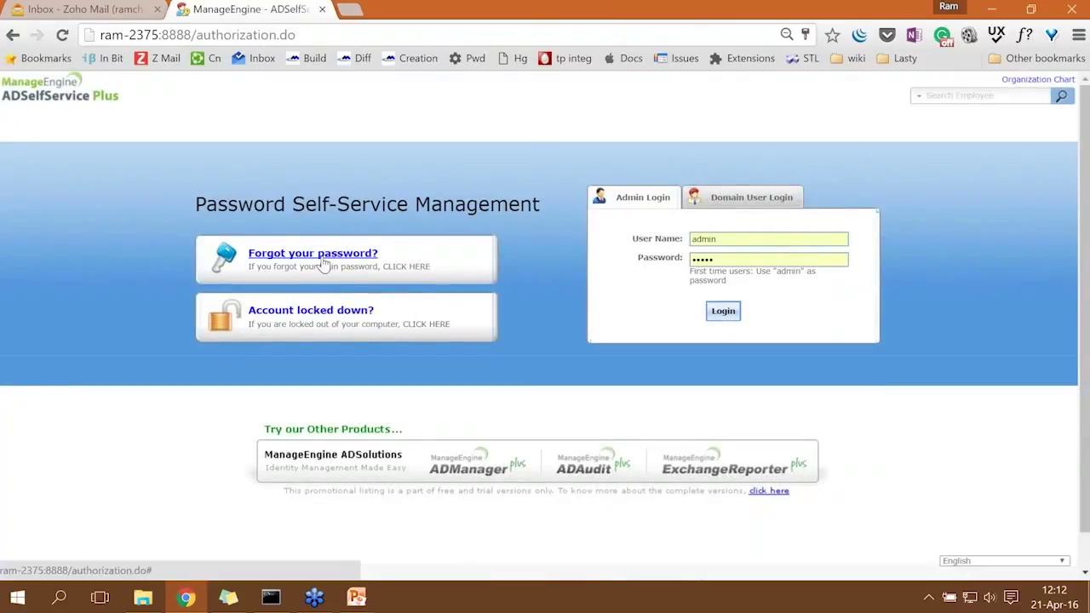
# Start a forgotten-password reset for the Finance user found in the sticky note.
pyautogui.click(228, 598)
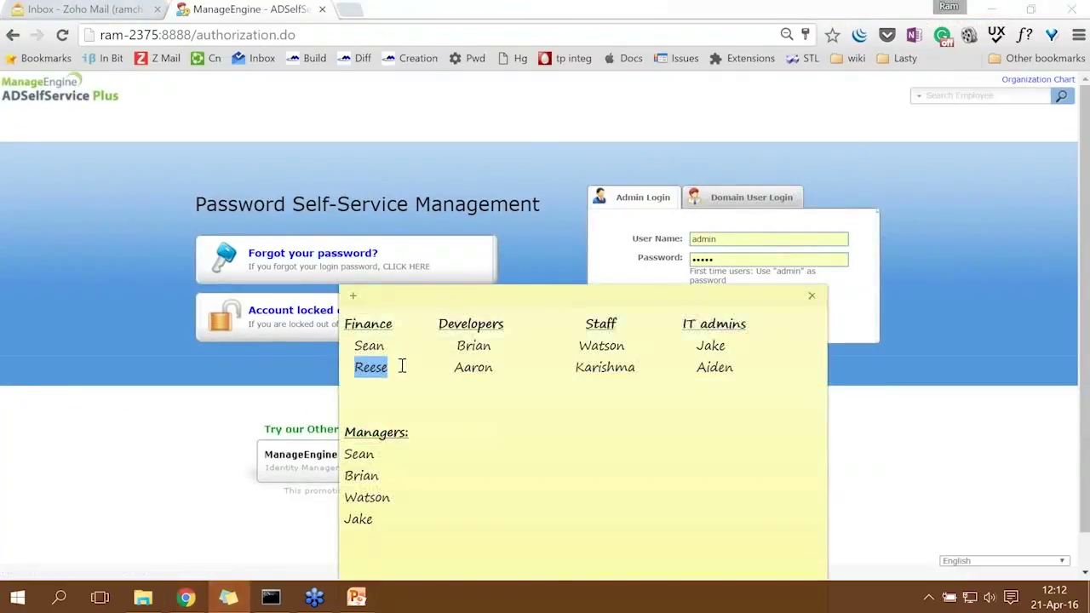
pyautogui.click(317, 260)
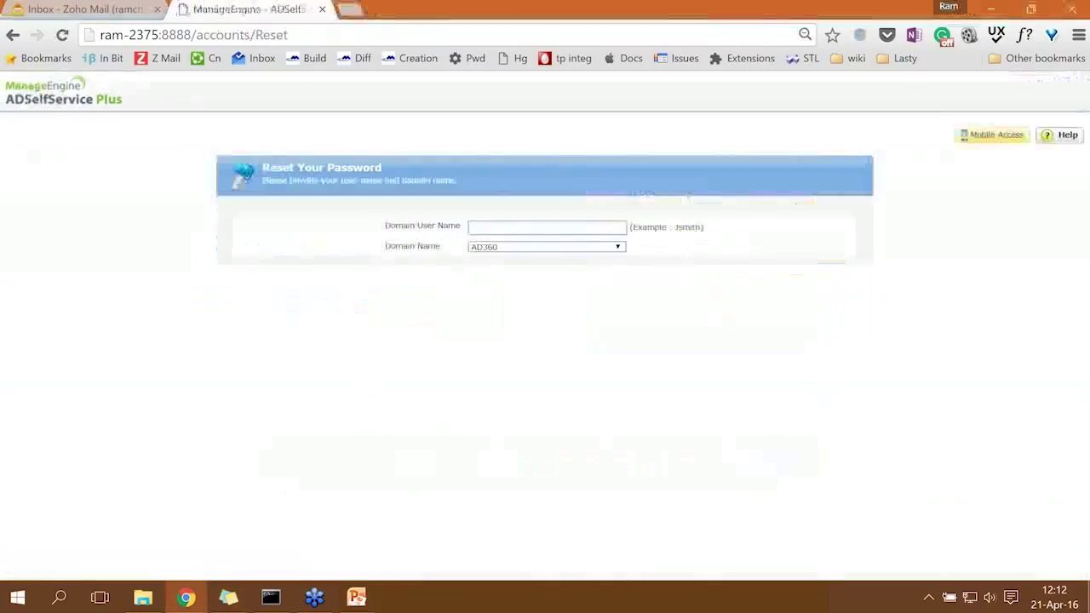
pyautogui.write('reese')
pyautogui.click(522, 272)
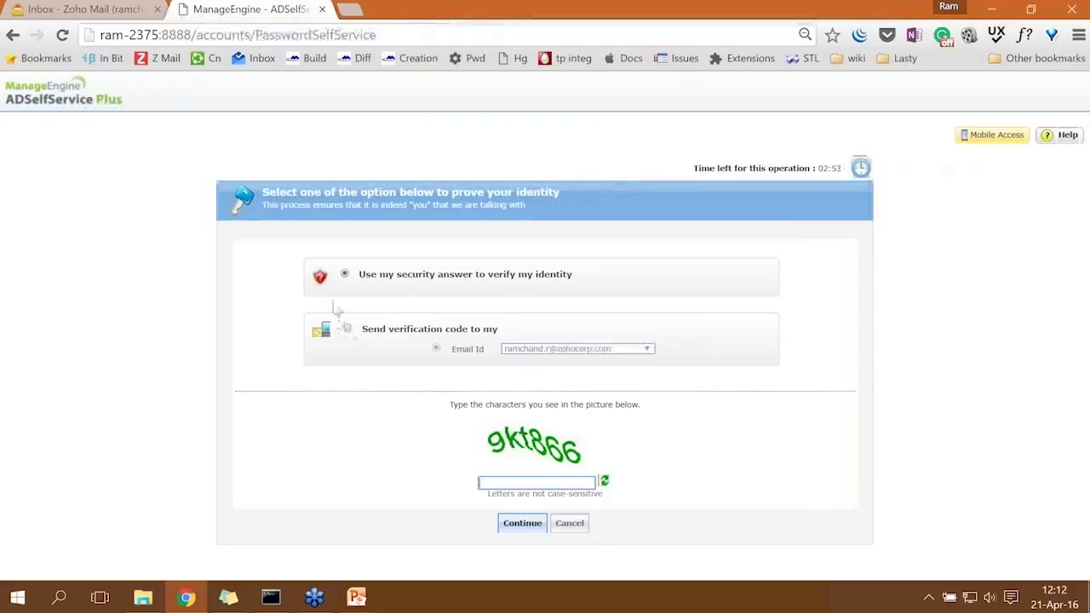
# Choose verification by e-mailed code, fill in the captcha, and request the code.
pyautogui.click(348, 330)
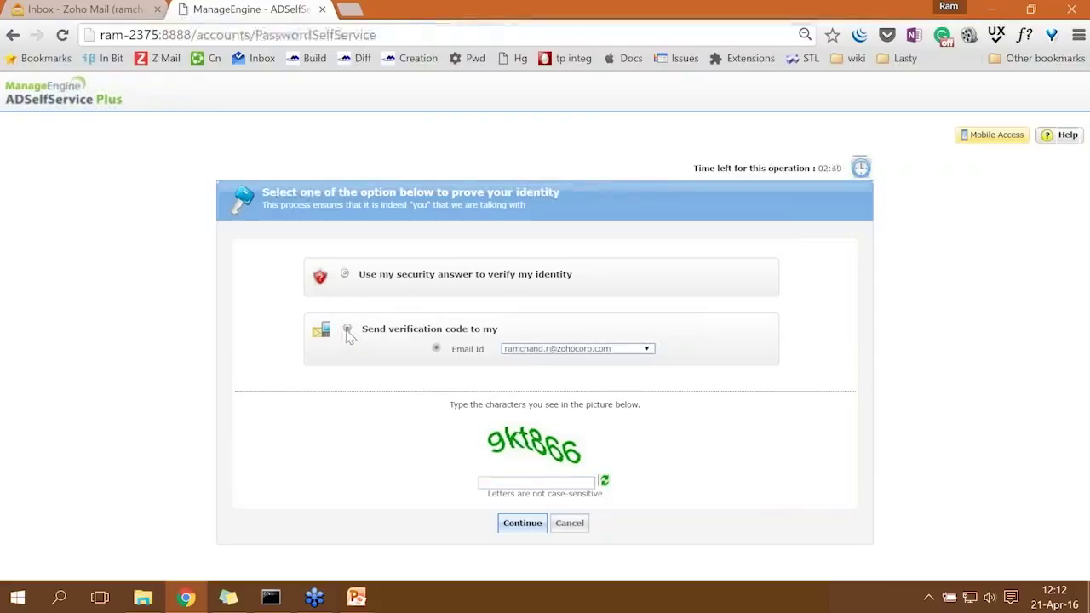
pyautogui.click(543, 351)
pyautogui.click(543, 360)
pyautogui.click(544, 350)
pyautogui.click(545, 360)
pyautogui.click(523, 481)
pyautogui.write('9kt866')
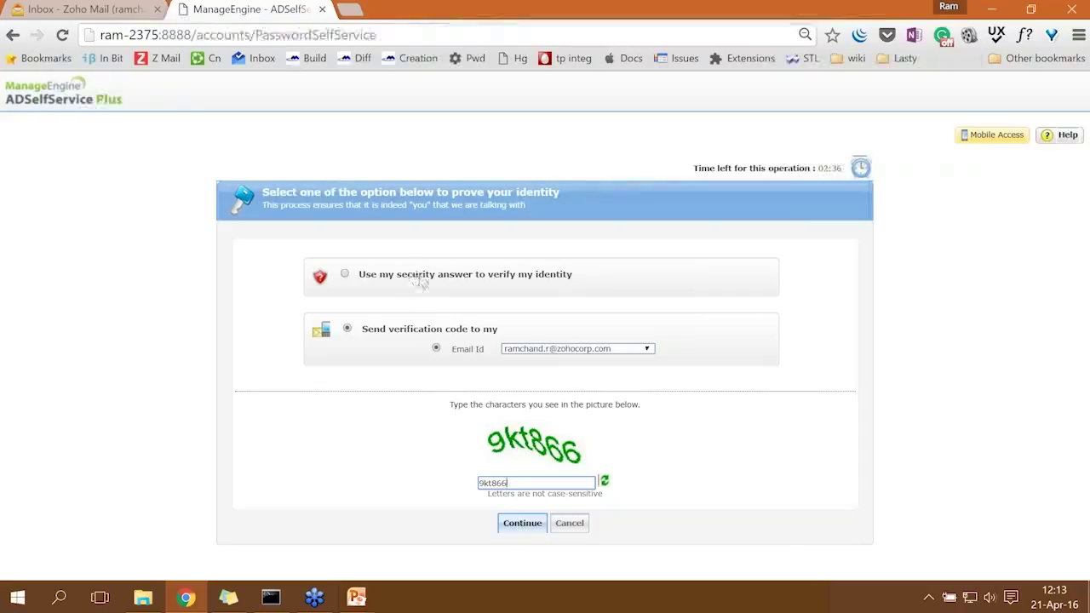
pyautogui.click(509, 527)
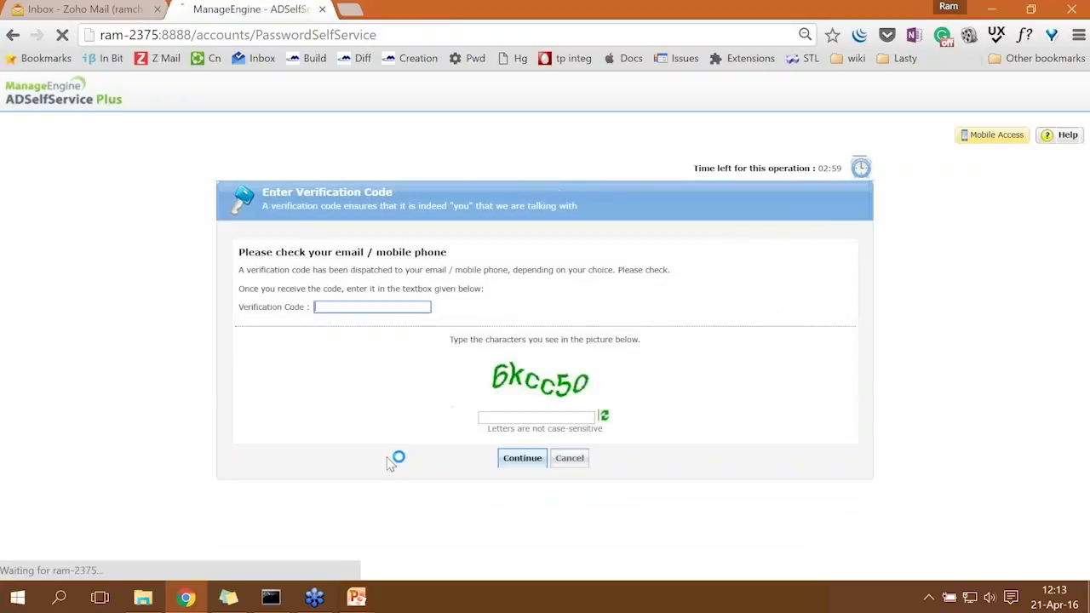
pyautogui.click(120, 9)
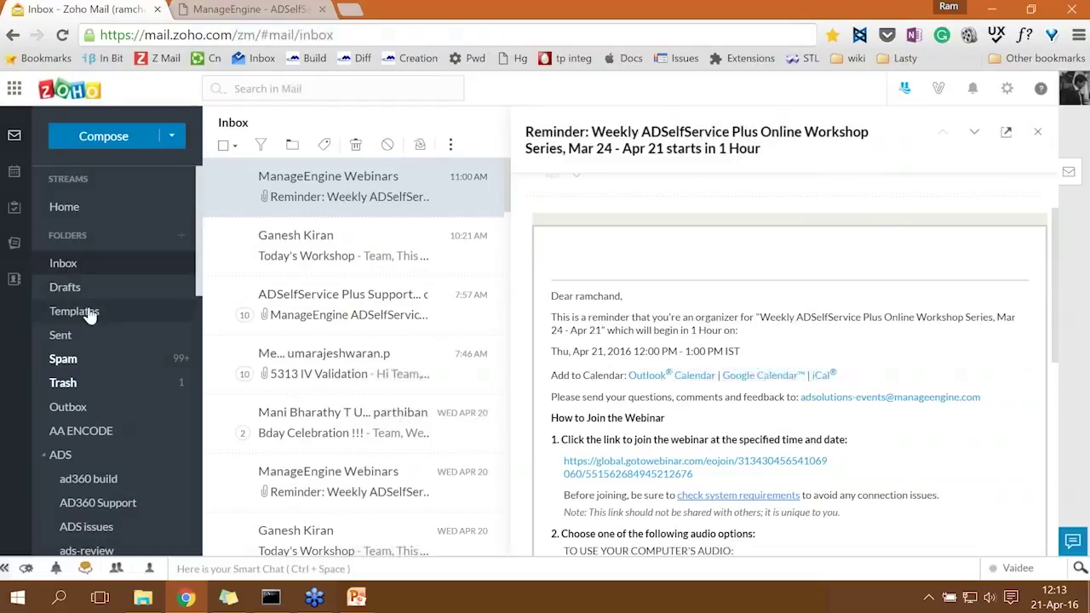
# Copy the code from the Password Reset Confirmation e-mail into the reset page's Verification Code field.
pyautogui.click(394, 195)
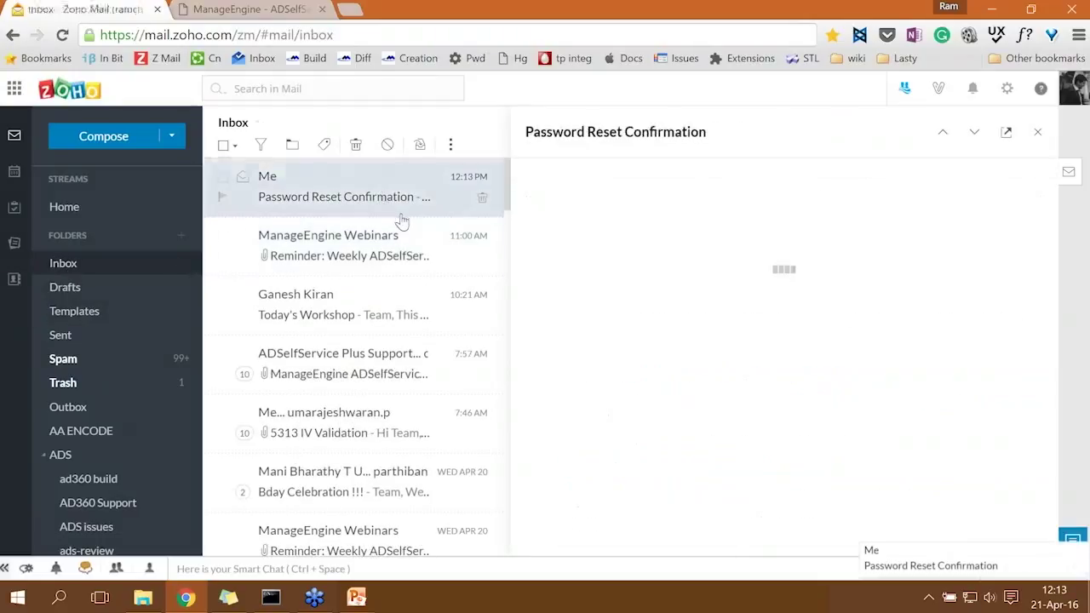
pyautogui.moveTo(665, 351); pyautogui.dragTo(605, 353)
pyautogui.hotkey('ctrl', 'c')
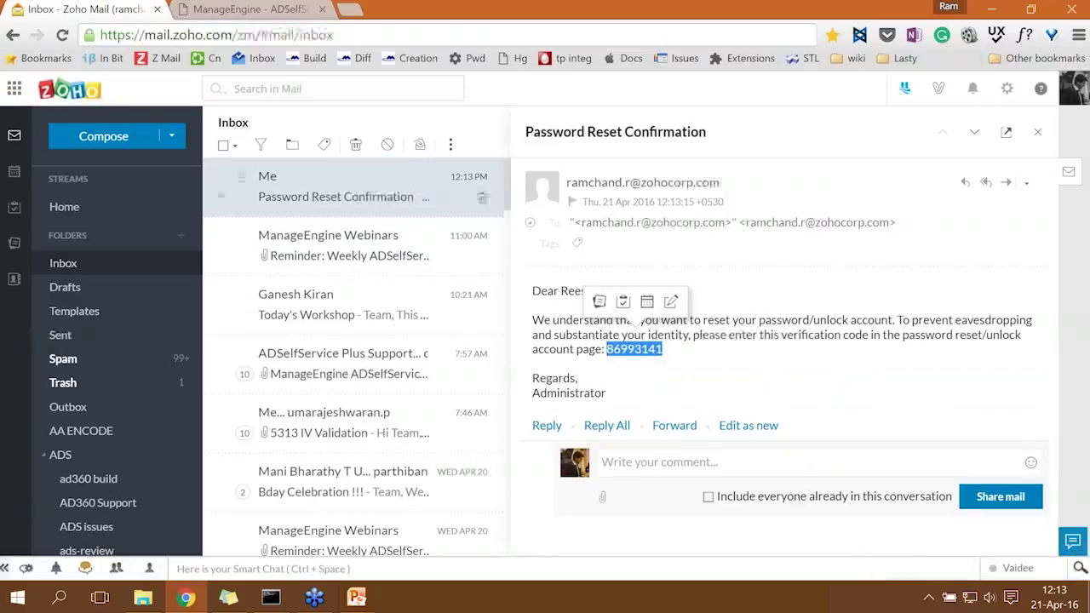
pyautogui.click(254, 8)
pyautogui.hotkey('ctrl', 'v')
pyautogui.click(554, 417)
# Enter the captcha characters and submit the verification code.
pyautogui.write('6')
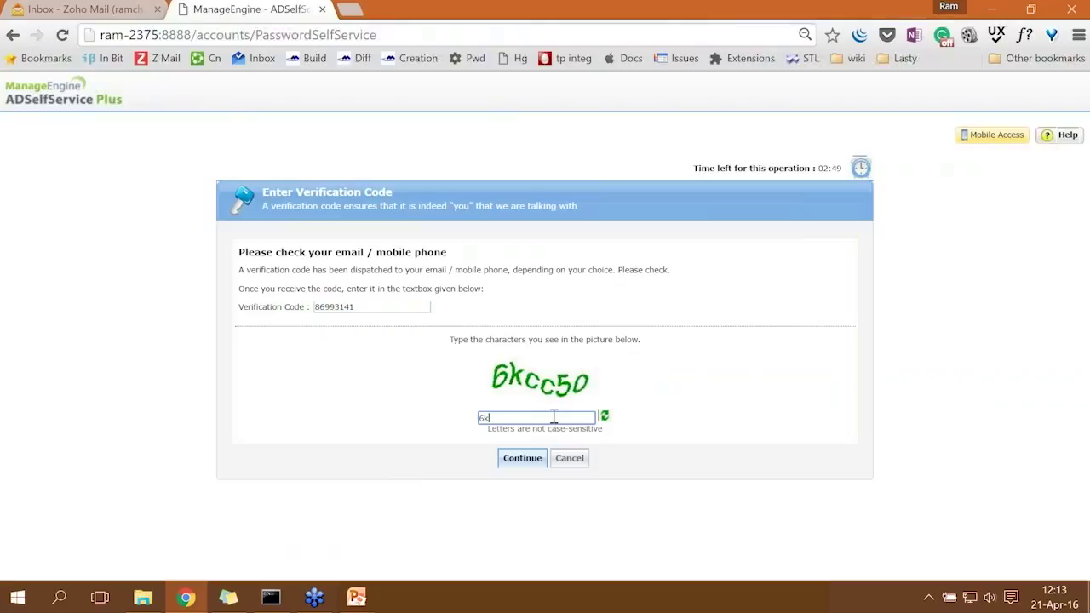
pyautogui.write('kcc5o')
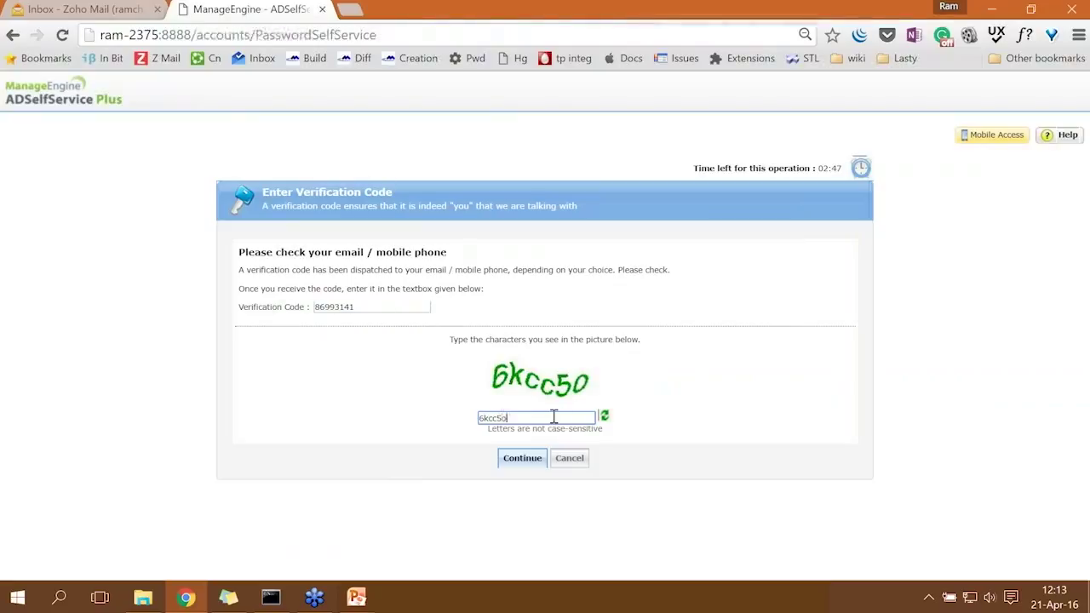
pyautogui.click(532, 463)
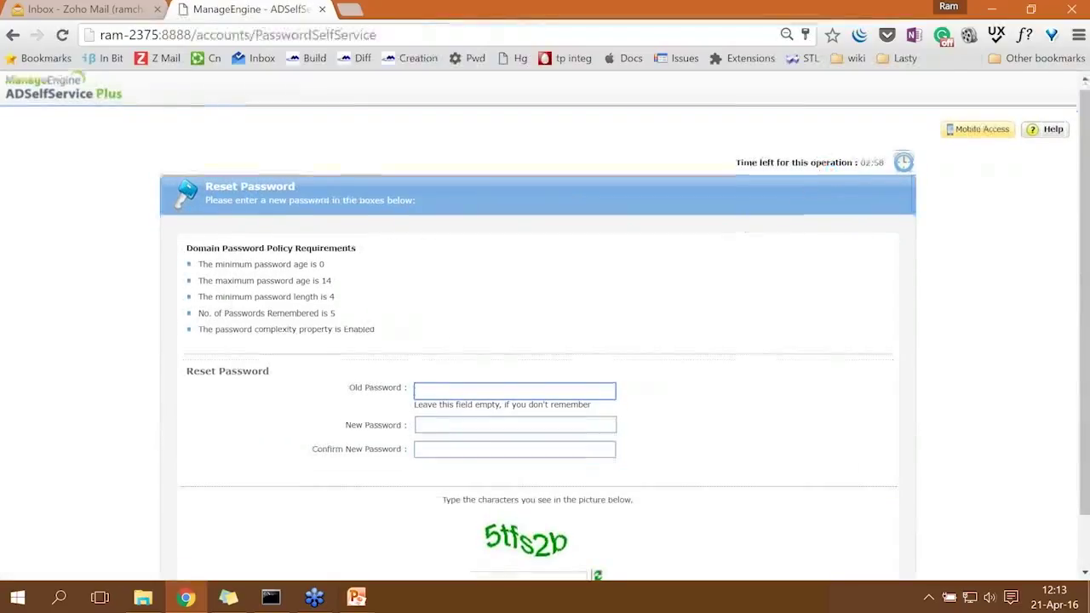
# Enter the old password, then the new password and its confirmation.
pyautogui.scroll(-1, 748, 230)
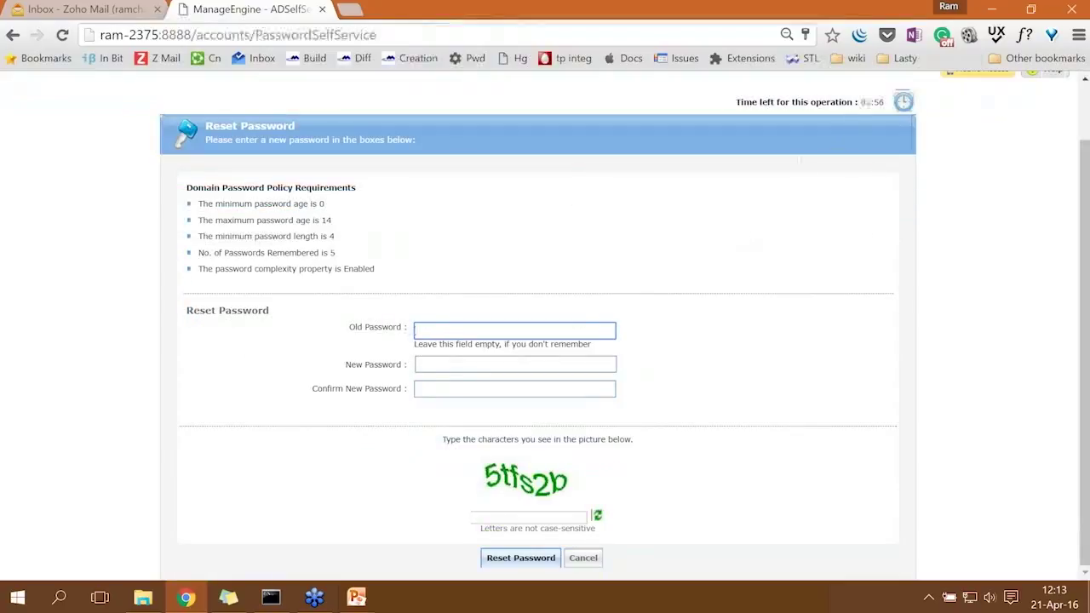
pyautogui.click(441, 328)
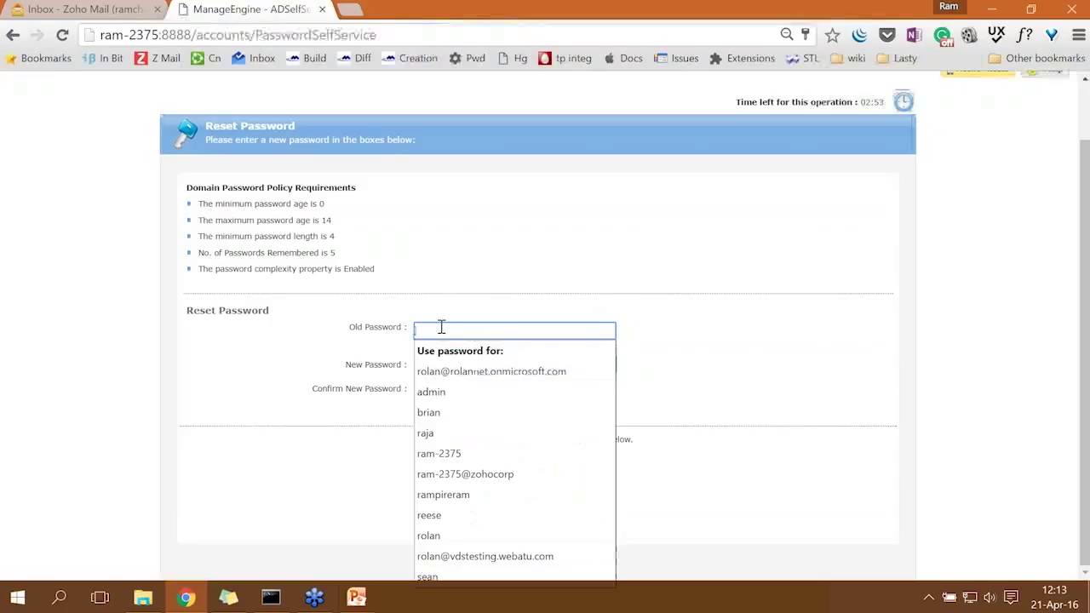
pyautogui.write('••••••')
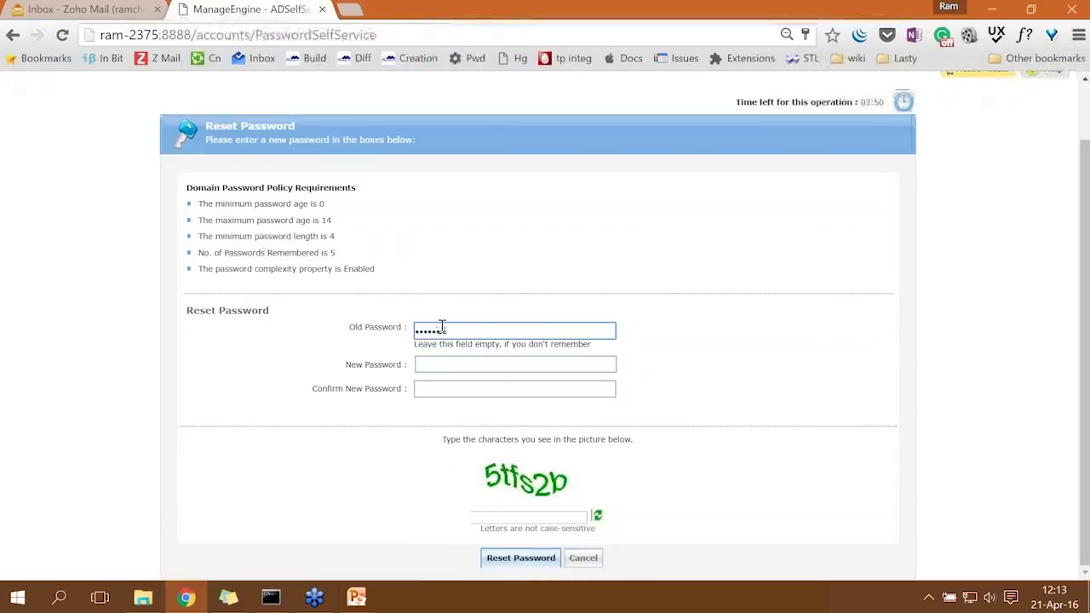
pyautogui.click(443, 361)
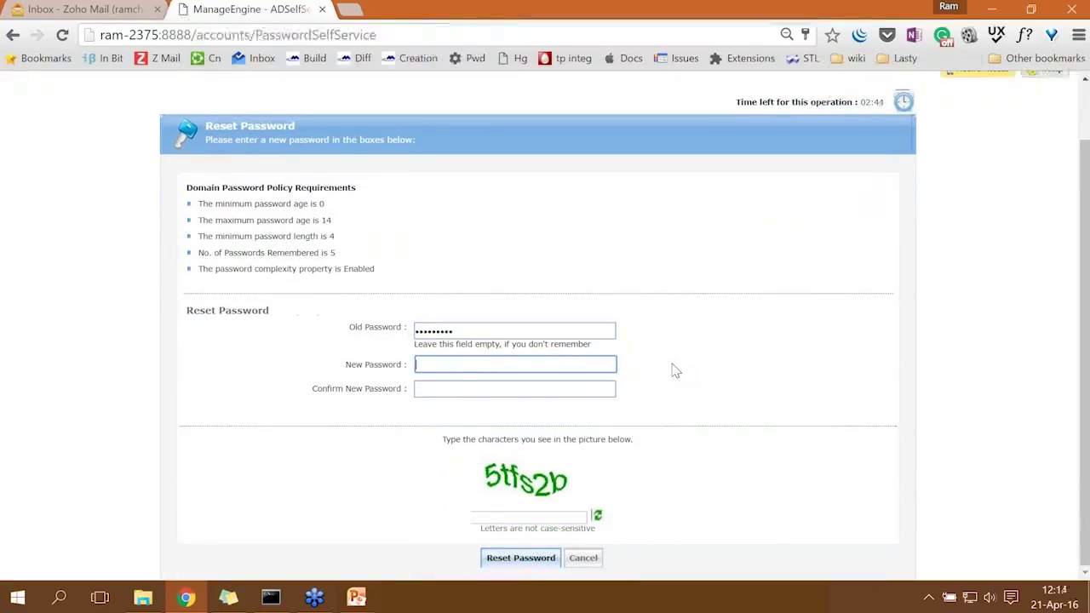
pyautogui.write('••••••••')
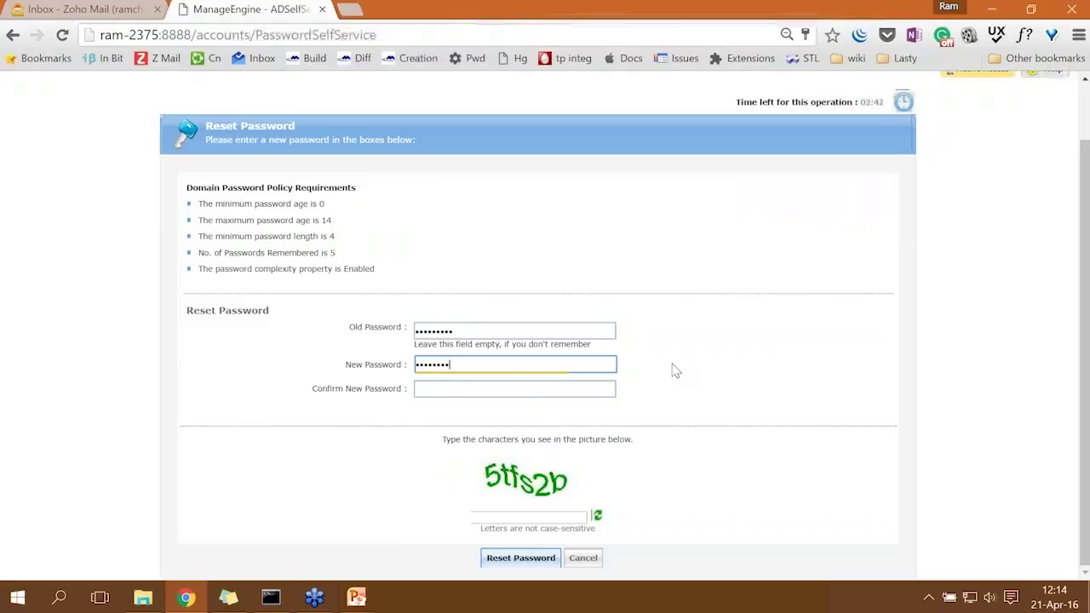
pyautogui.press('Tab')
pyautogui.write('••••••••')
# Fill in the captcha, submit the password reset, and bring up the Topics slide.
pyautogui.click(503, 516)
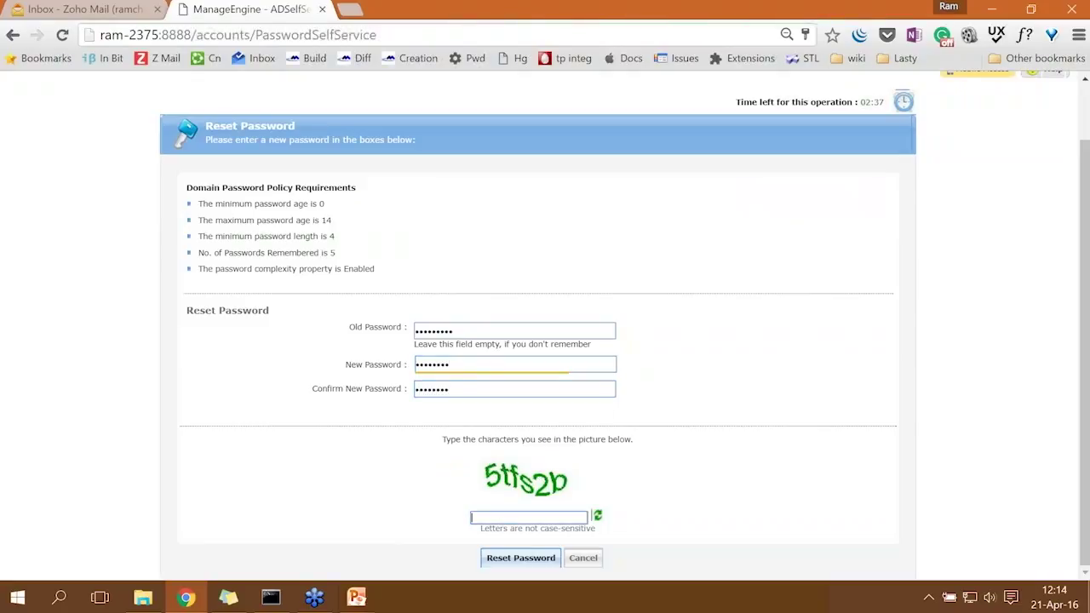
pyautogui.write('5tfs2b')
pyautogui.click(521, 558)
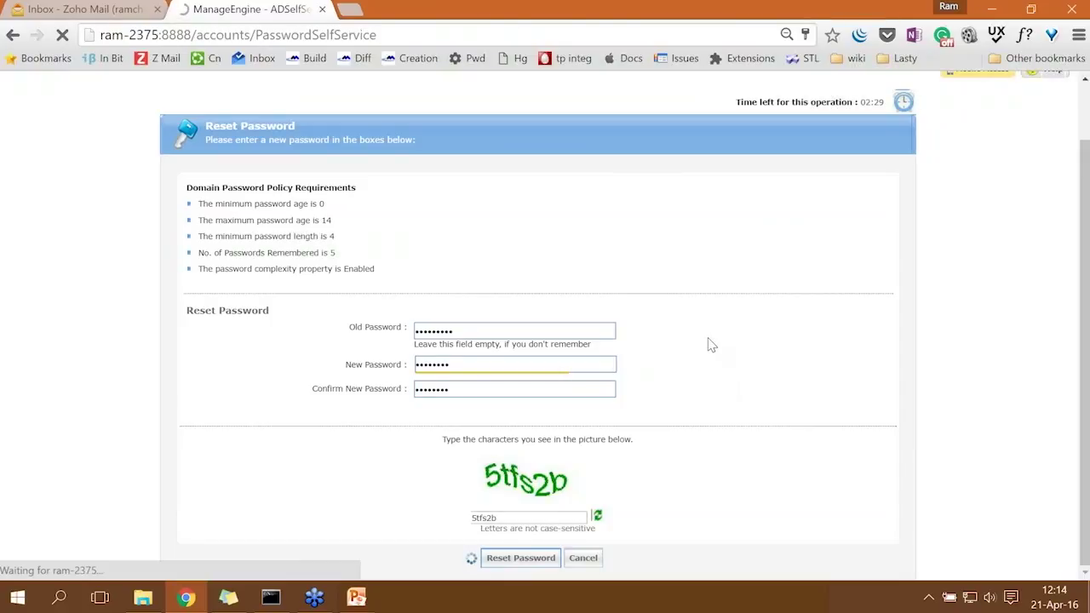
pyautogui.moveTo(356, 598)
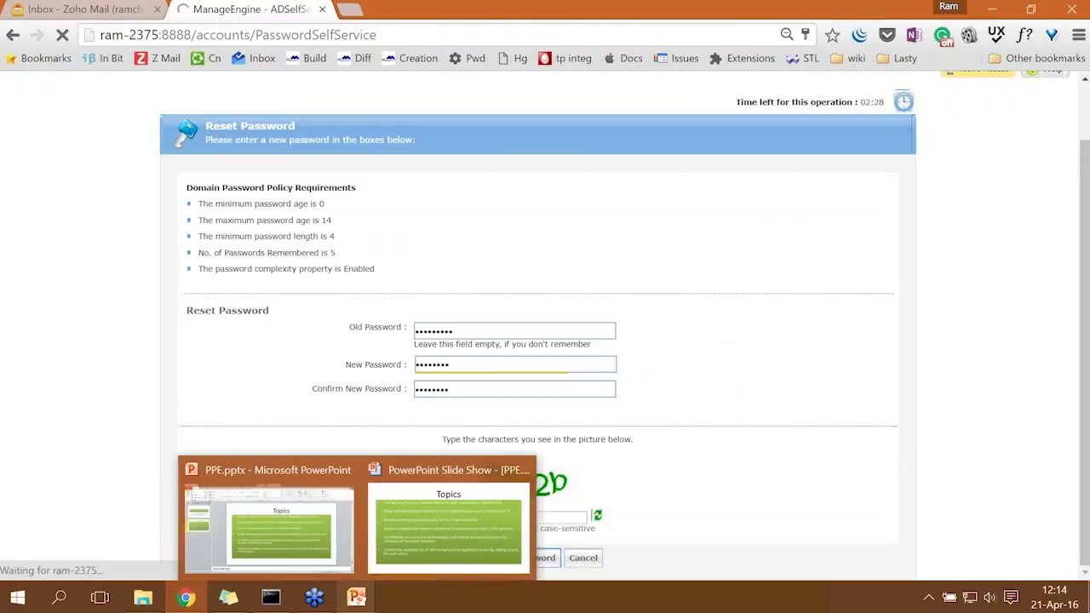
pyautogui.click(449, 520)
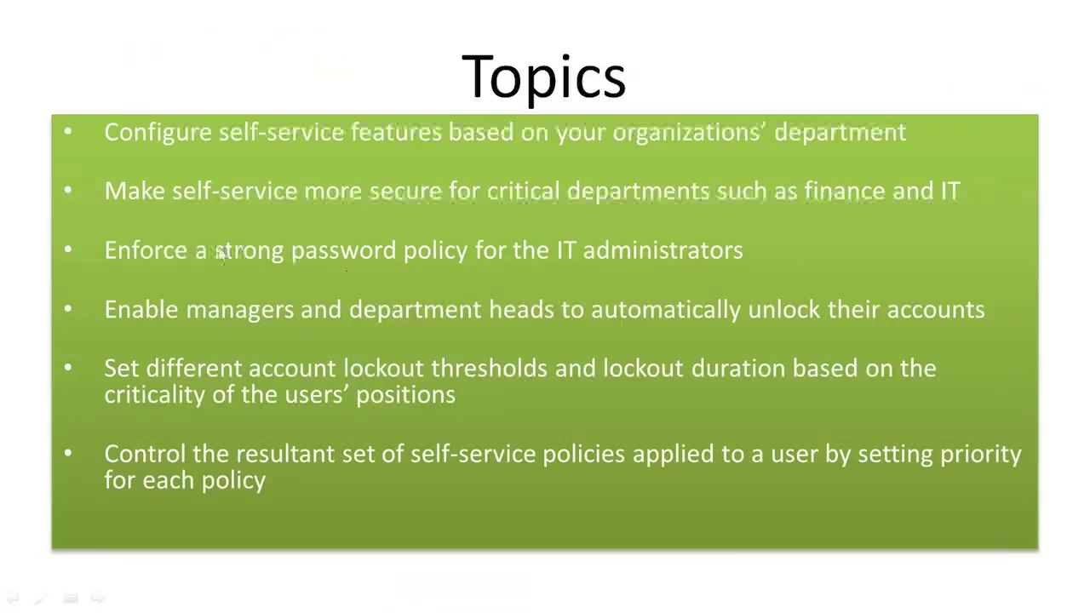
# Return to the browser, which reports the password was reset successfully.
pyautogui.hotkey('alt', 'Tab')
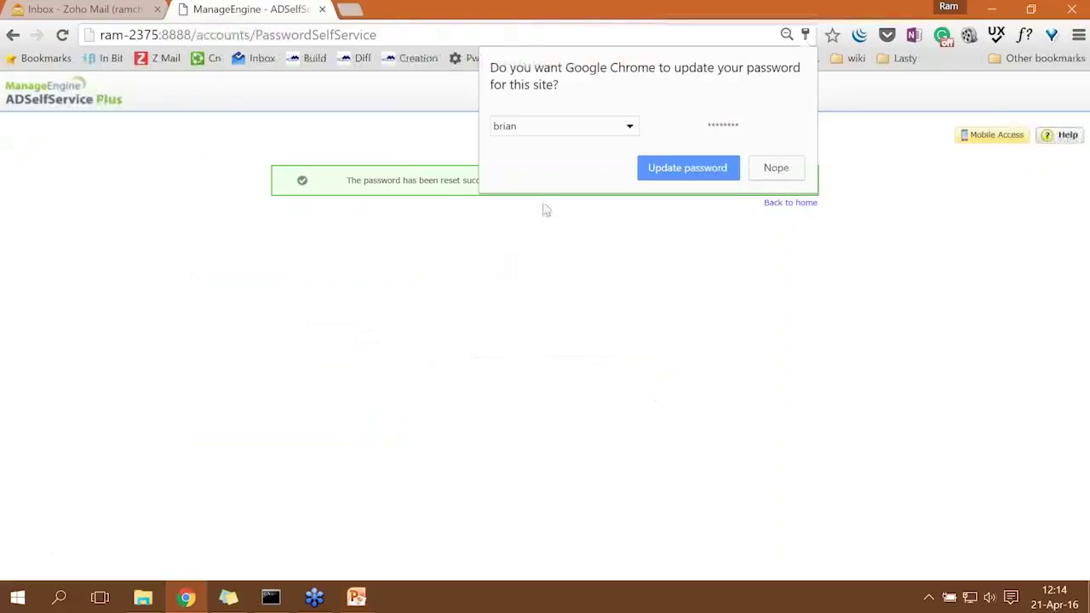
# Update the browser's saved password, return to login, and find the IT admins user on the note.
pyautogui.click(690, 168)
pyautogui.click(786, 203)
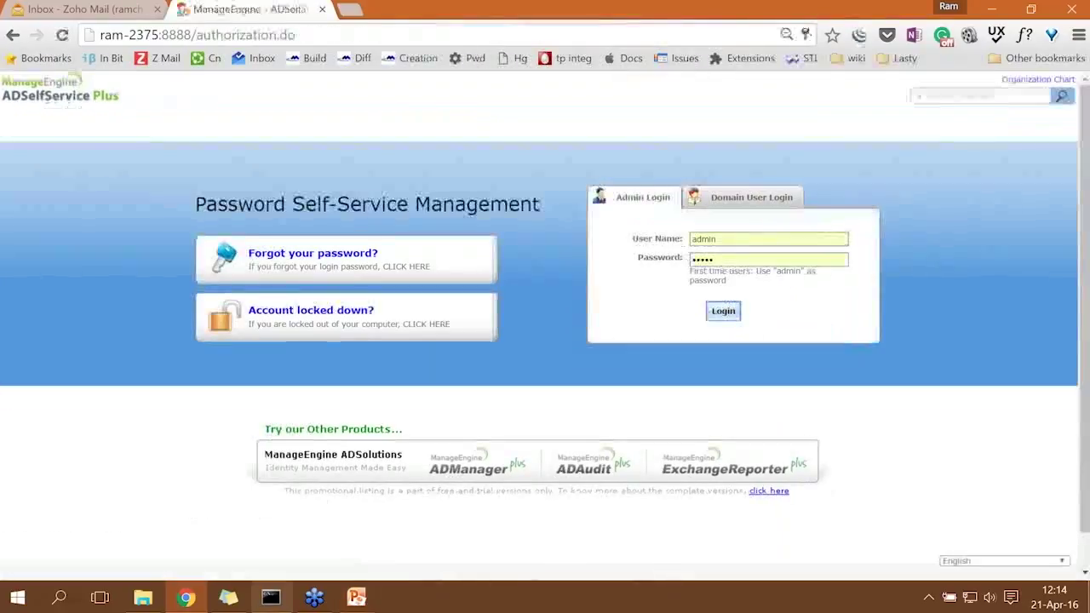
pyautogui.click(228, 597)
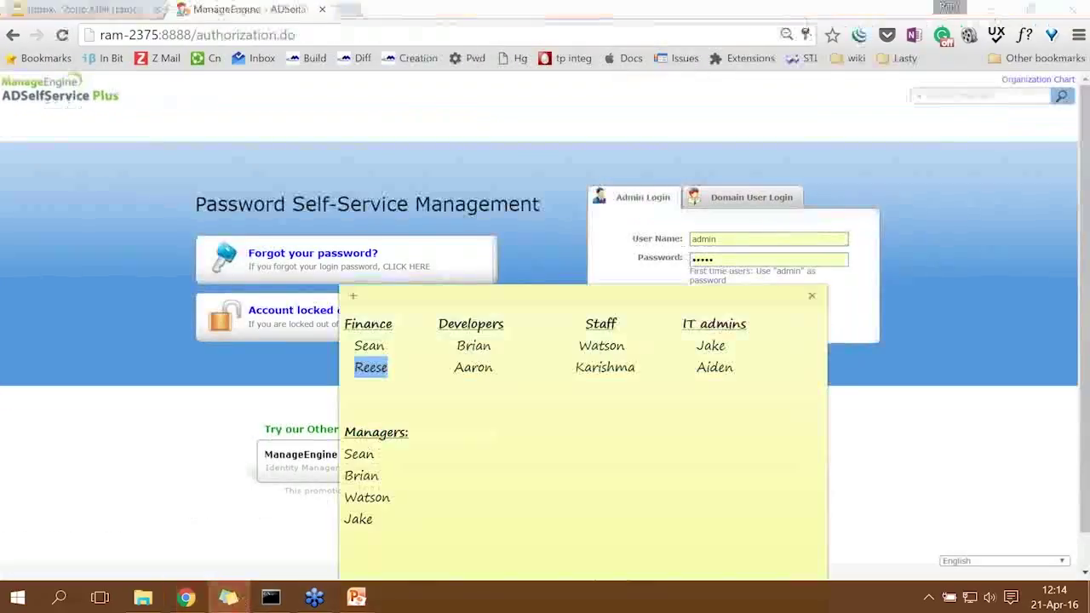
pyautogui.moveTo(596, 296); pyautogui.dragTo(525, 218)
pyautogui.moveTo(615, 244); pyautogui.dragTo(687, 244)
pyautogui.doubleClick(644, 265)
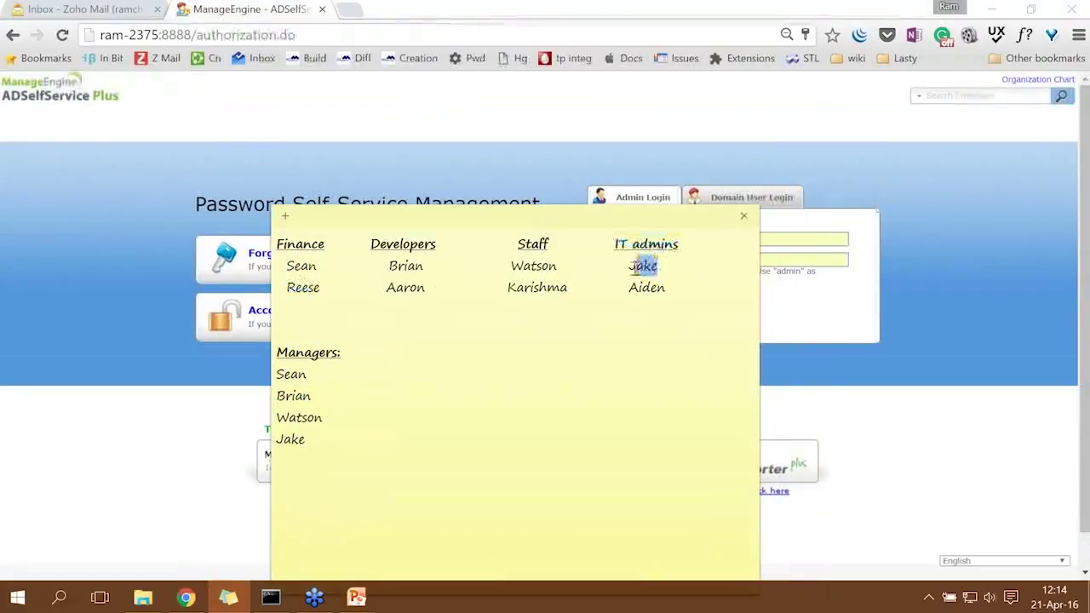
# Log in as the first IT admins user through Domain User Login.
pyautogui.click(715, 200)
pyautogui.moveTo(725, 242); pyautogui.dragTo(658, 243)
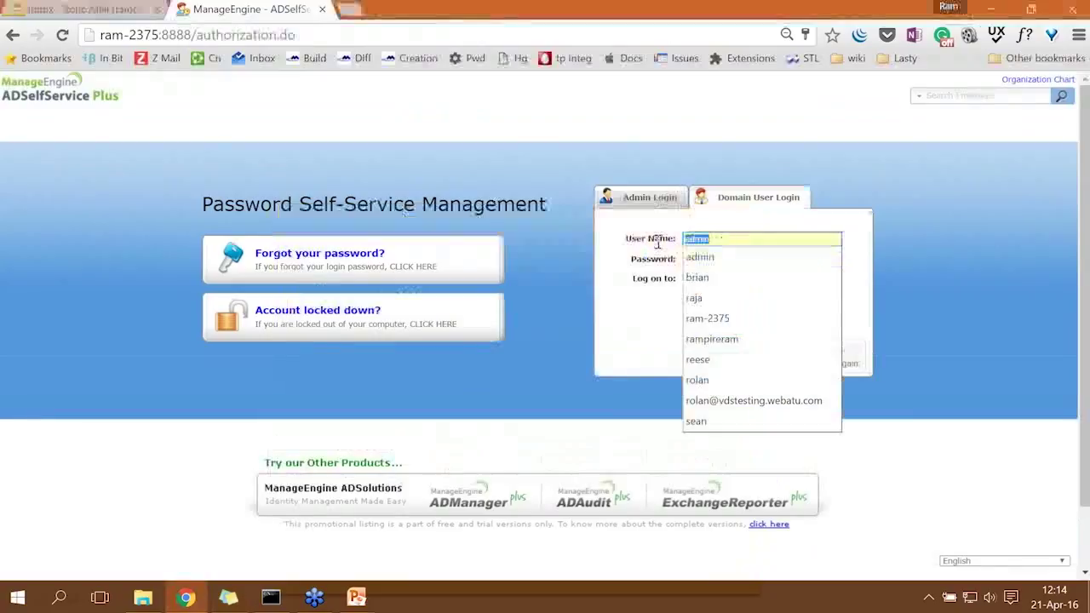
pyautogui.write('jake')
pyautogui.press('Tab')
pyautogui.write('•••••••••')
pyautogui.press('Return')
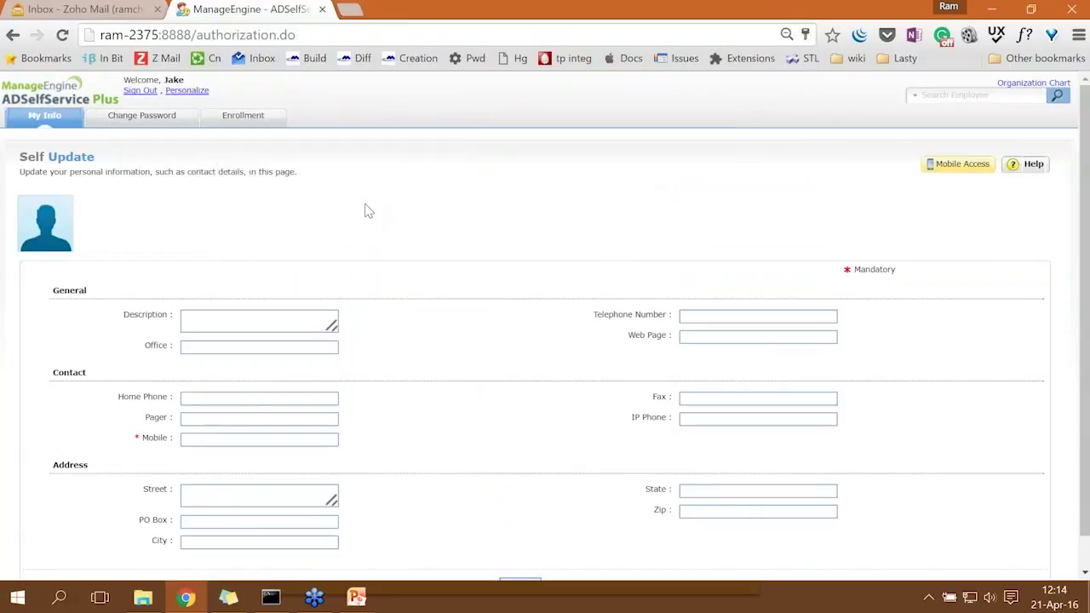
# Check Enrollment, then open Change Password and highlight its rules: minimum length 10, 2 special characters.
pyautogui.click(245, 117)
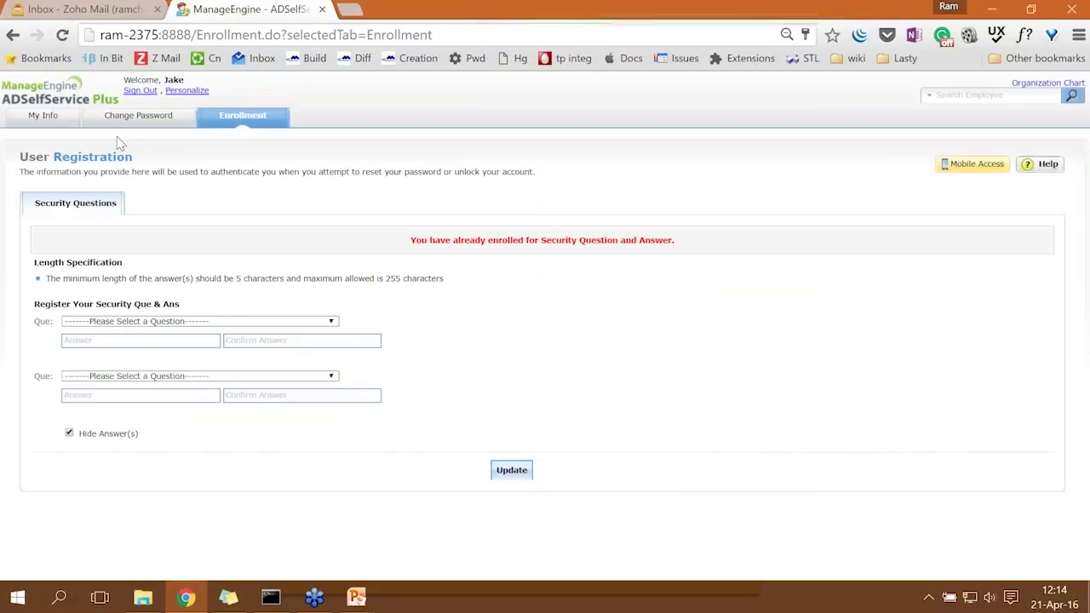
pyautogui.click(159, 120)
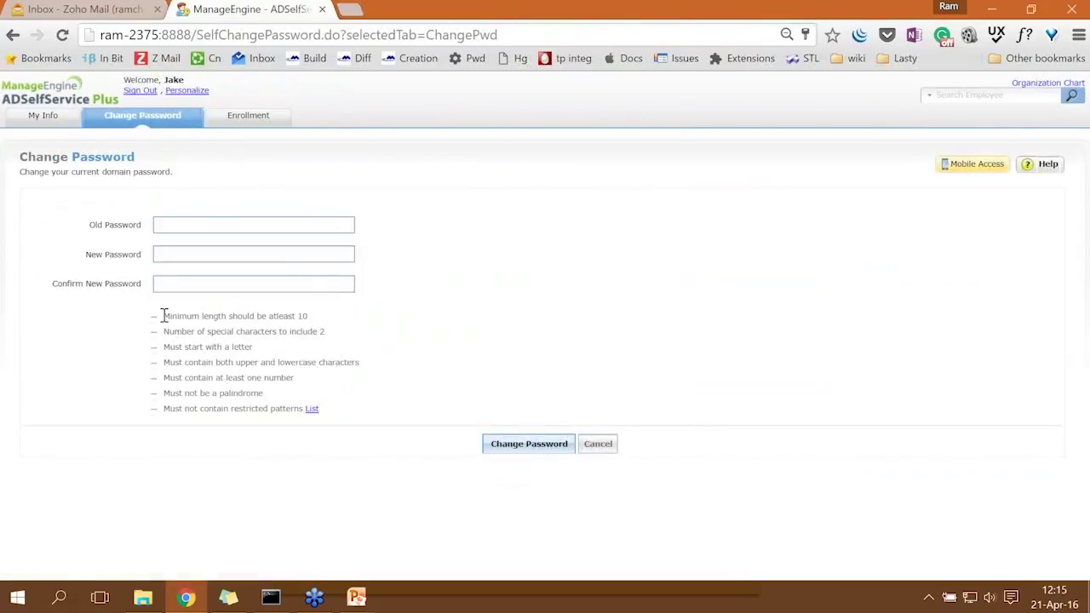
pyautogui.moveTo(166, 316); pyautogui.dragTo(255, 375)
pyautogui.moveTo(269, 385); pyautogui.dragTo(302, 409)
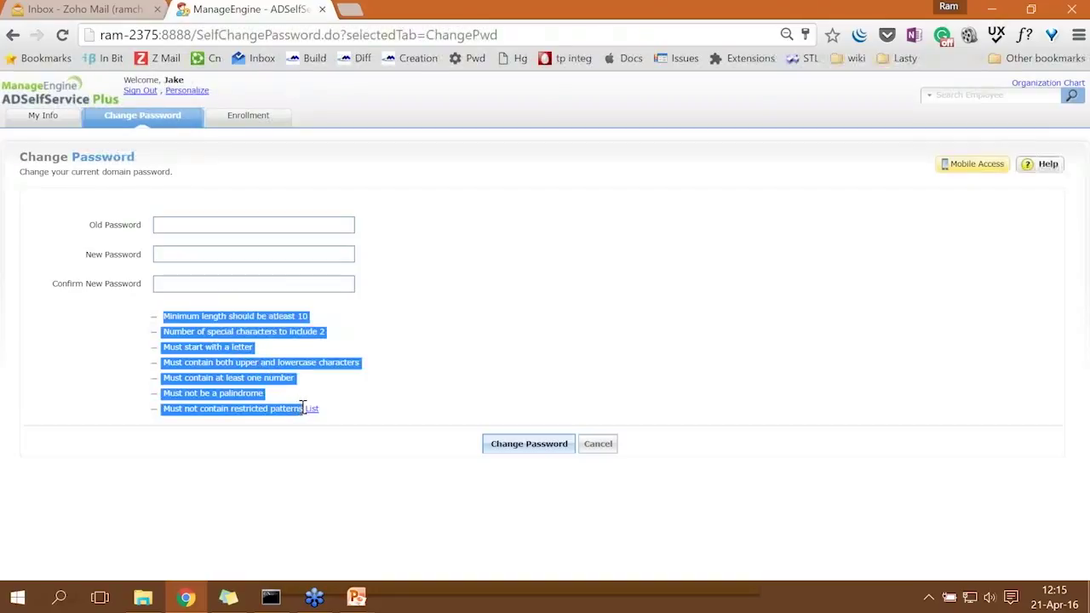
pyautogui.click(286, 329)
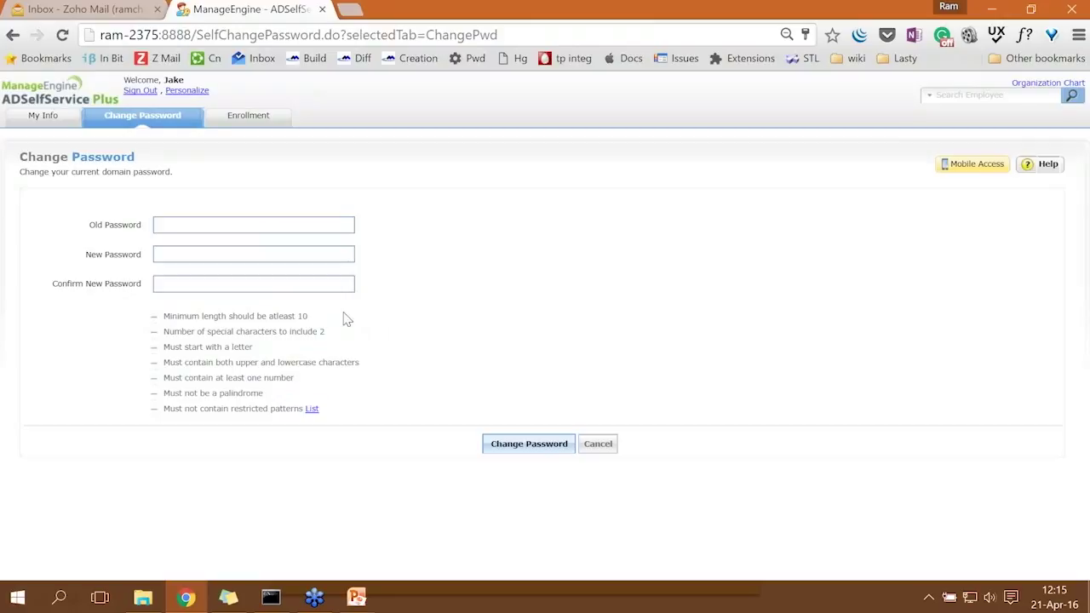
# Enter the old password and a first new password.
pyautogui.click(295, 226)
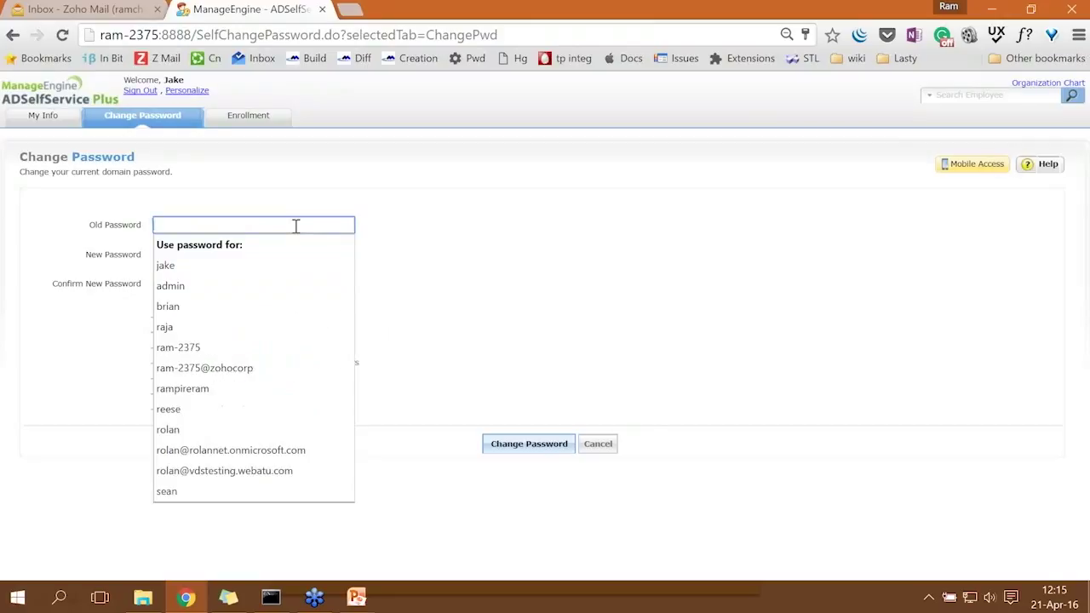
pyautogui.write('••••••')
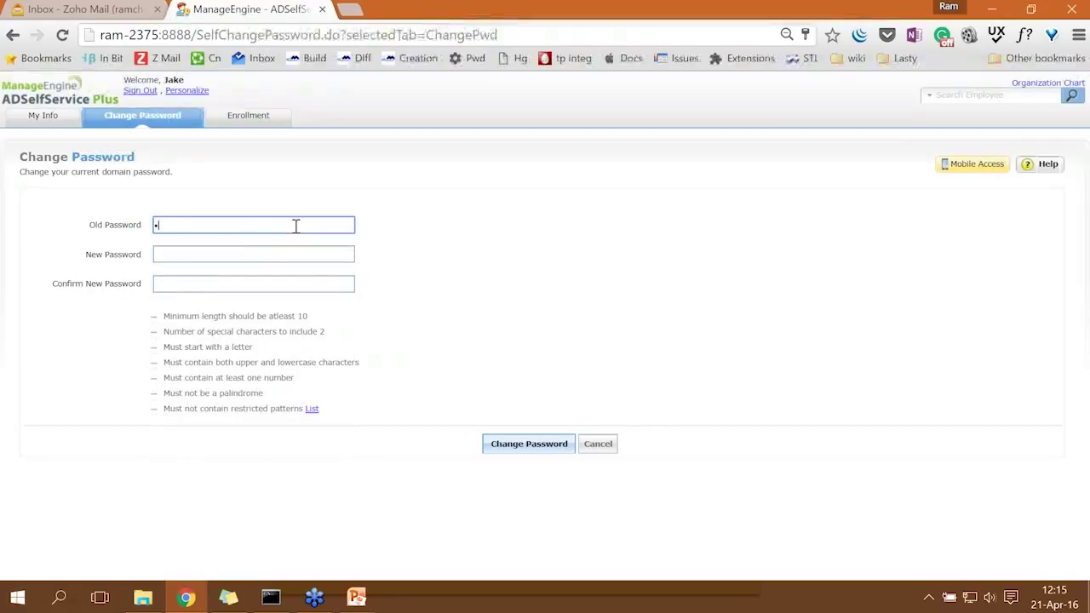
pyautogui.press('Tab')
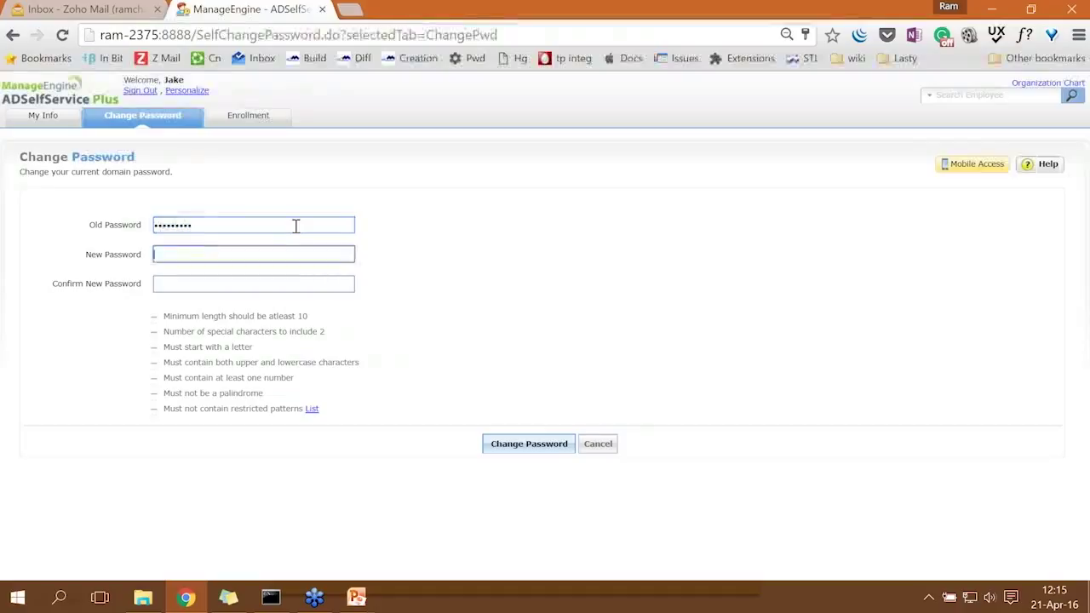
pyautogui.write('••••')
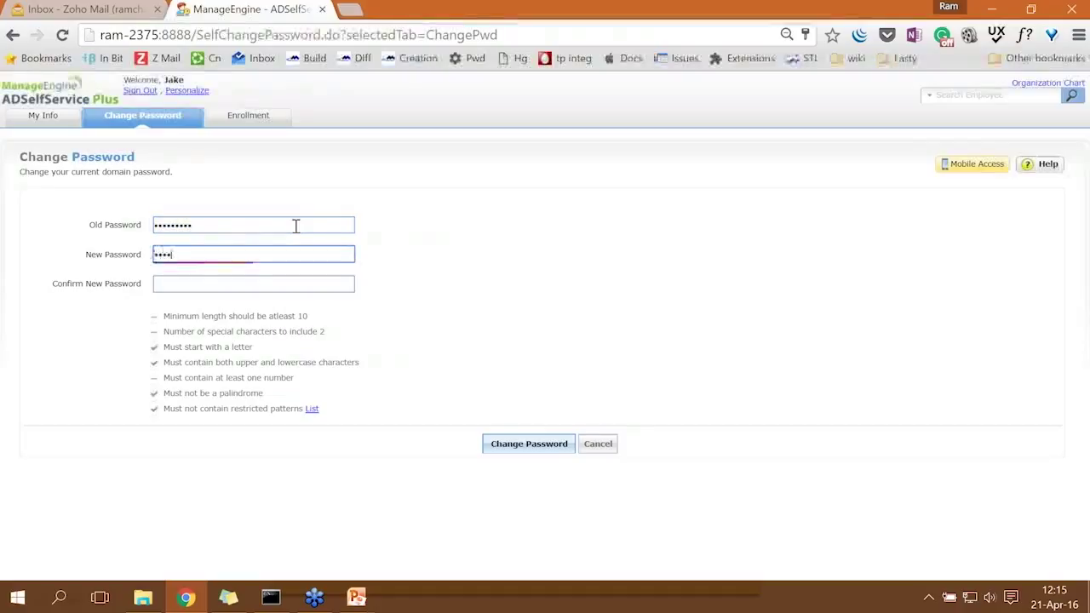
pyautogui.write('•')
# Retype the new password and add a sample password to the department sticky note.
pyautogui.hotkey('ctrl', 'a')
pyautogui.write('••••••••••••')
pyautogui.hotkey('ctrl', 'a')
pyautogui.press('BackSpace')
pyautogui.write('•••••')
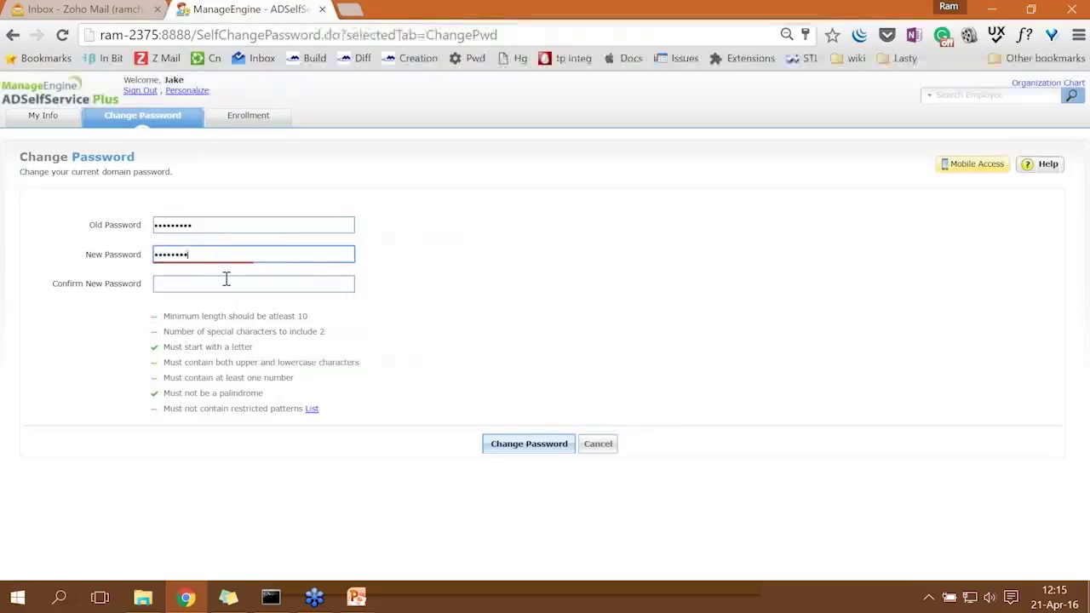
pyautogui.write('•••')
pyautogui.click(228, 596)
pyautogui.write('password')
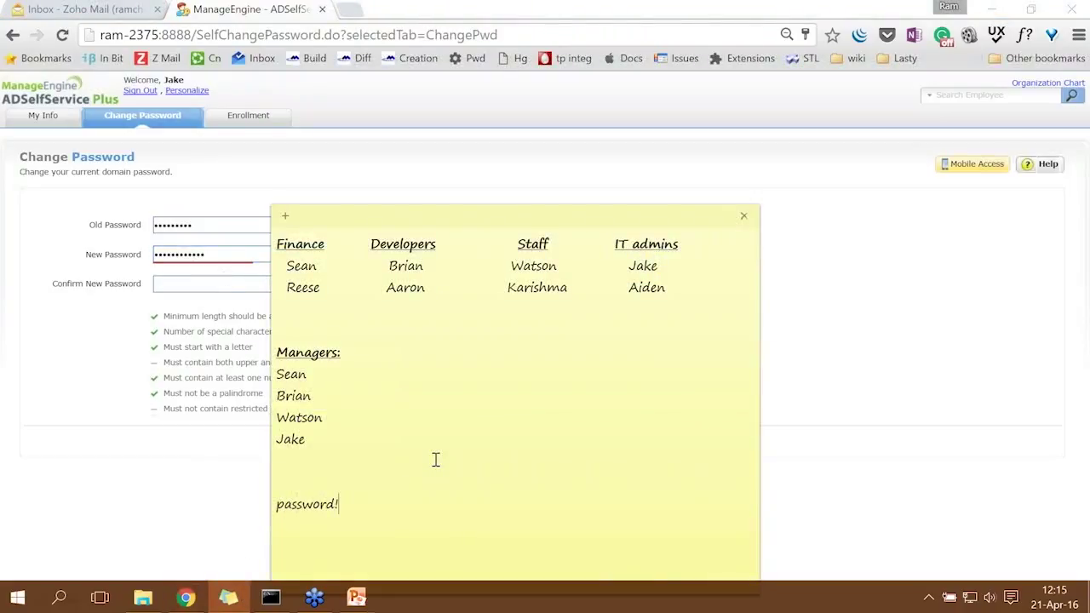
pyautogui.write('@!23')
# Move the sticky note aside and highlight the word 'password' in the sample password.
pyautogui.moveTo(379, 221); pyautogui.dragTo(469, 113)
pyautogui.moveTo(458, 397); pyautogui.dragTo(352, 397)
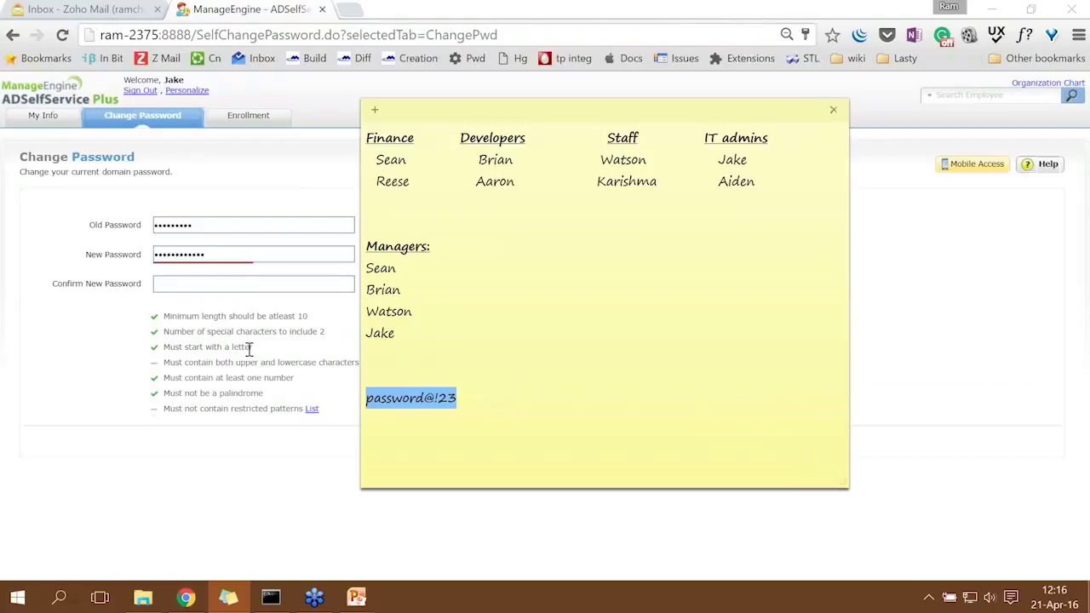
pyautogui.click(392, 399)
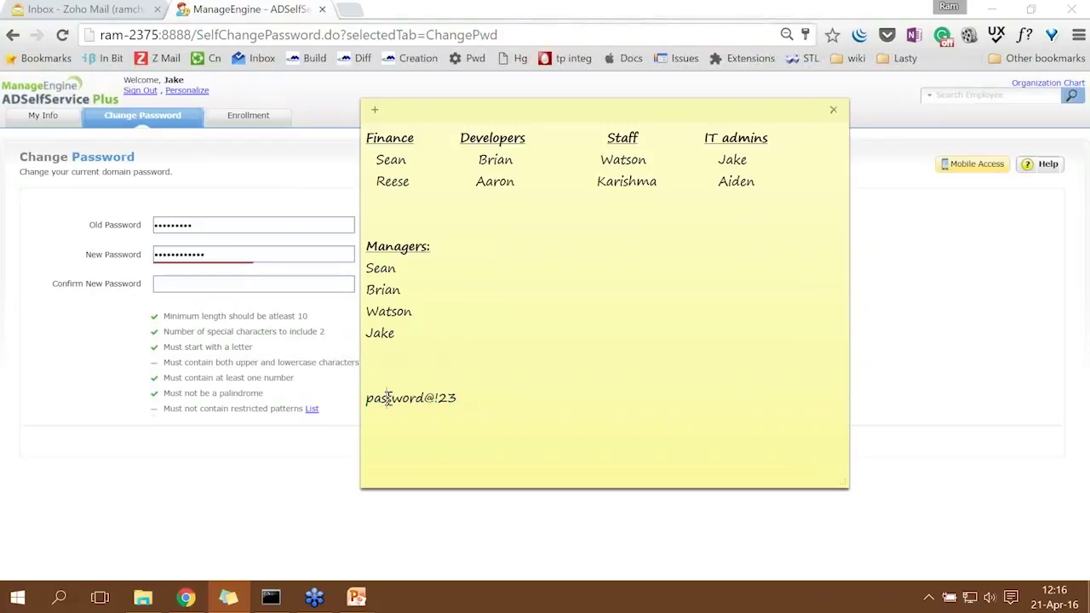
pyautogui.moveTo(398, 399); pyautogui.dragTo(417, 399)
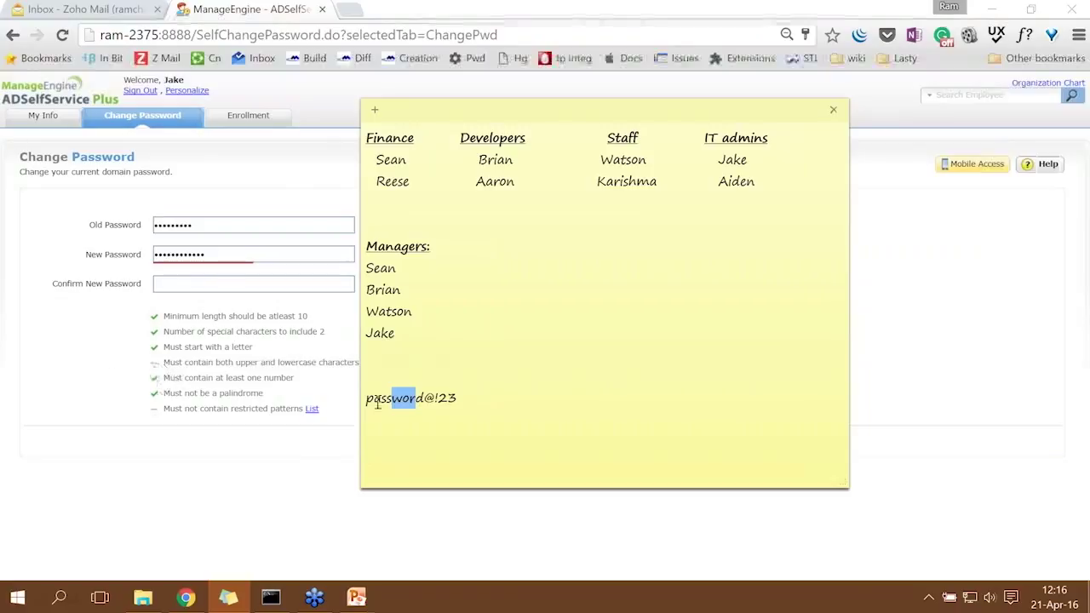
pyautogui.moveTo(366, 398); pyautogui.dragTo(423, 399)
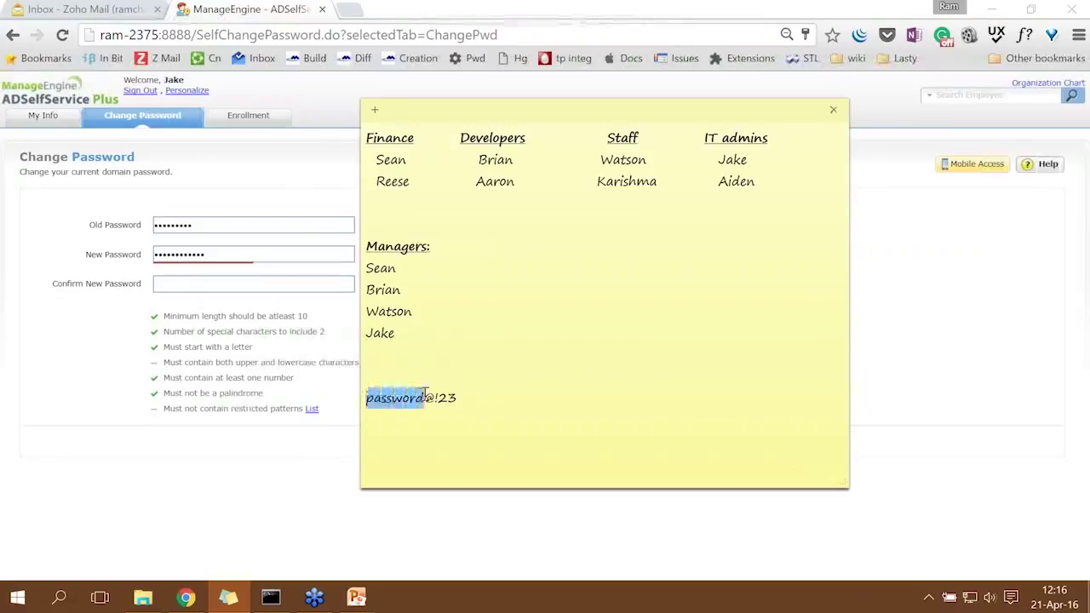
# Check the restricted patterns list, which includes 'password'.
pyautogui.click(312, 409)
pyautogui.moveTo(457, 194); pyautogui.dragTo(407, 193)
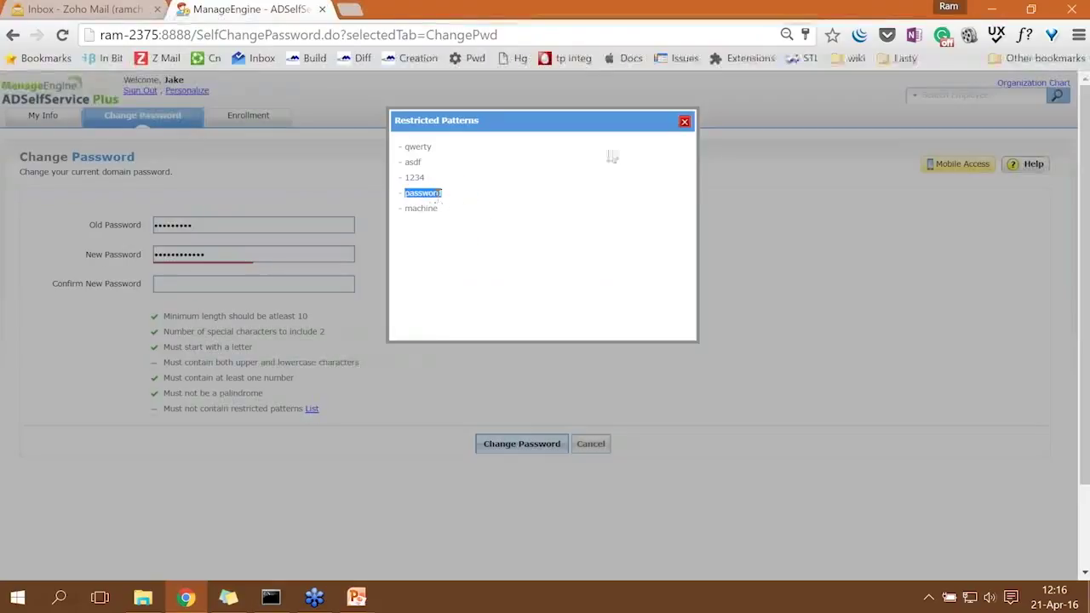
pyautogui.click(687, 122)
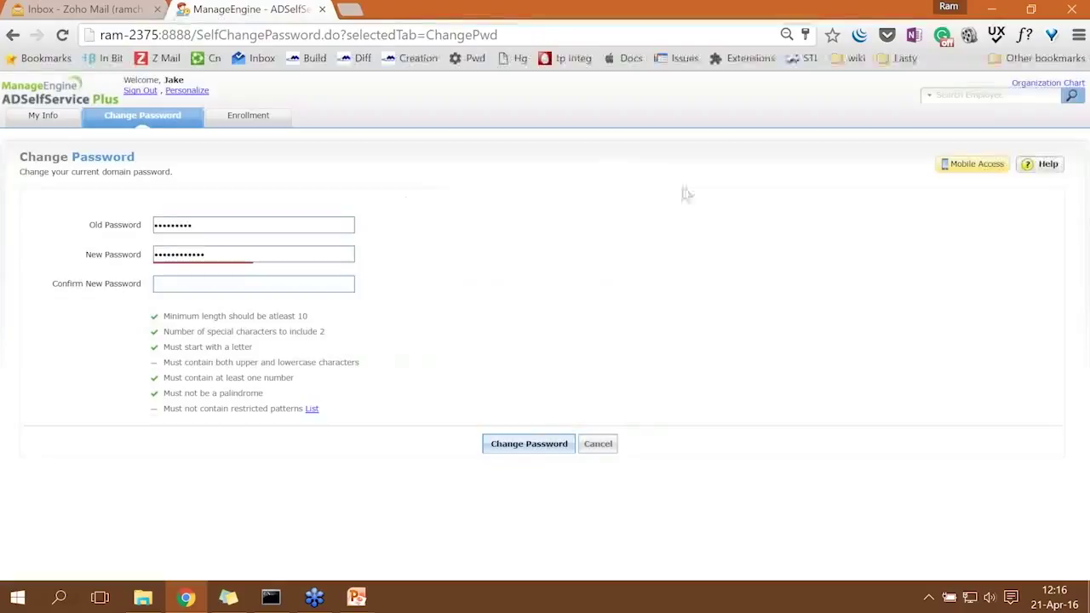
pyautogui.hotkey('alt', 'Tab')
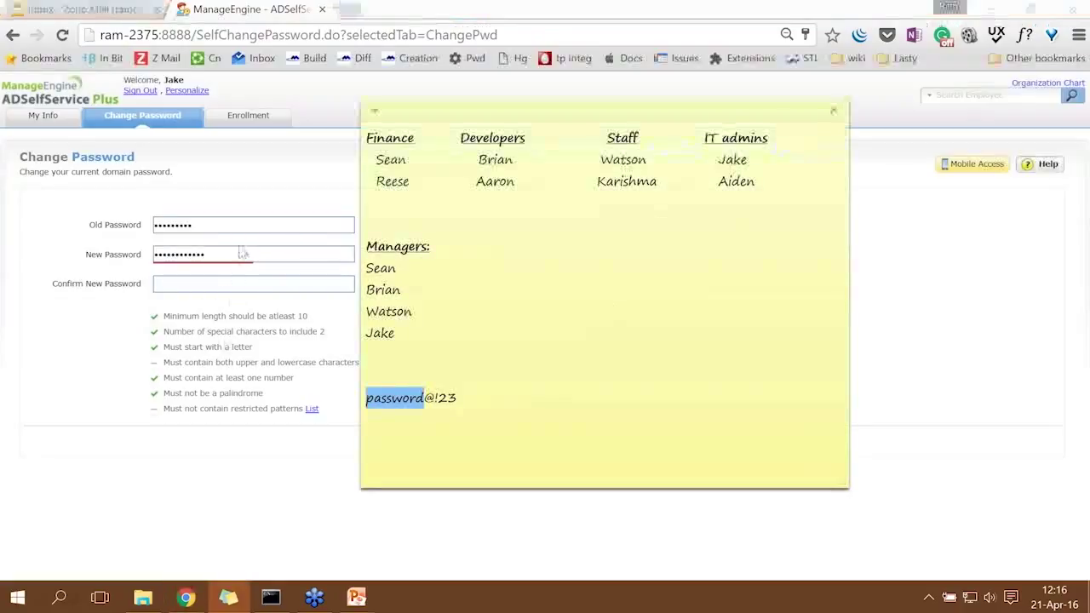
# Retype the new password without the restricted pattern and begin the confirmation.
pyautogui.moveTo(244, 253); pyautogui.dragTo(141, 253)
pyautogui.write('p•••••')
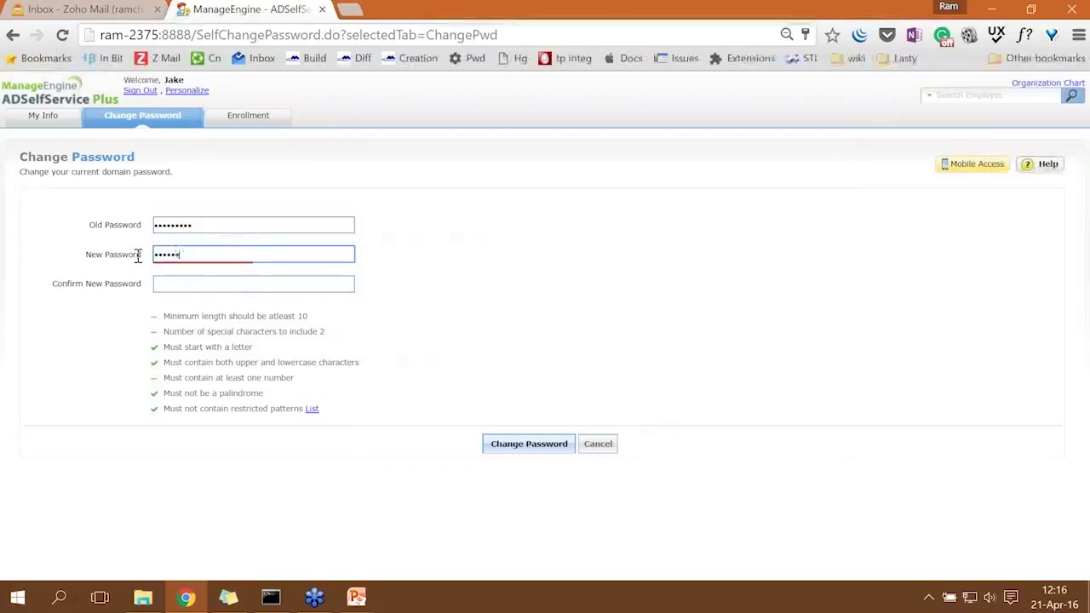
pyautogui.write('••')
pyautogui.press('Tab')
pyautogui.write('•')
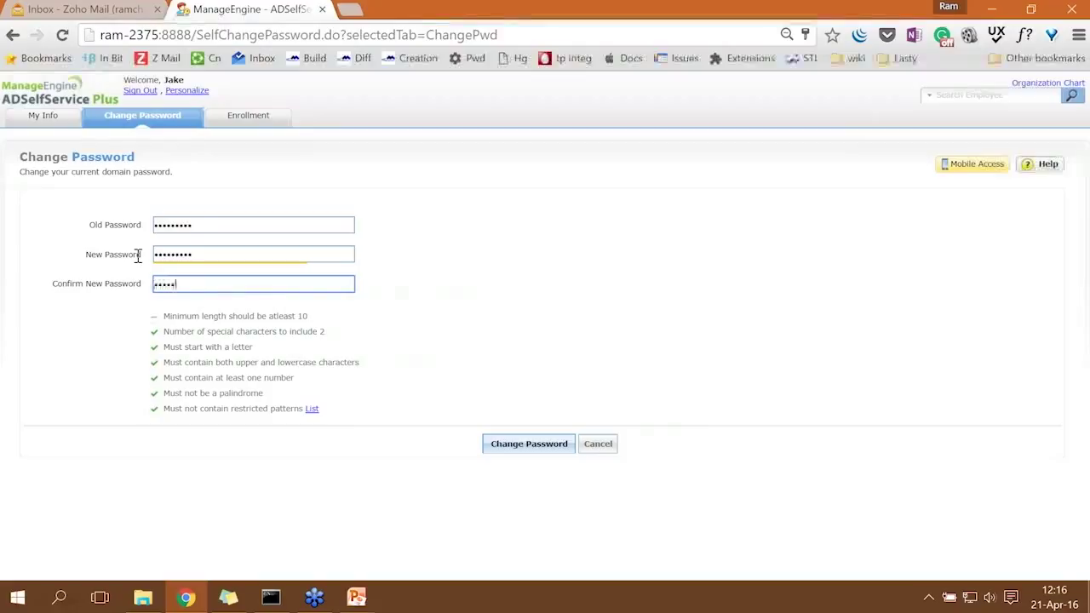
pyautogui.write('••••••••')
# Lengthen both password fields and submit, then dismiss the passwords-do-not-match alert.
pyautogui.hotkey('shift', 'Tab')
pyautogui.press('End')
pyautogui.write('•')
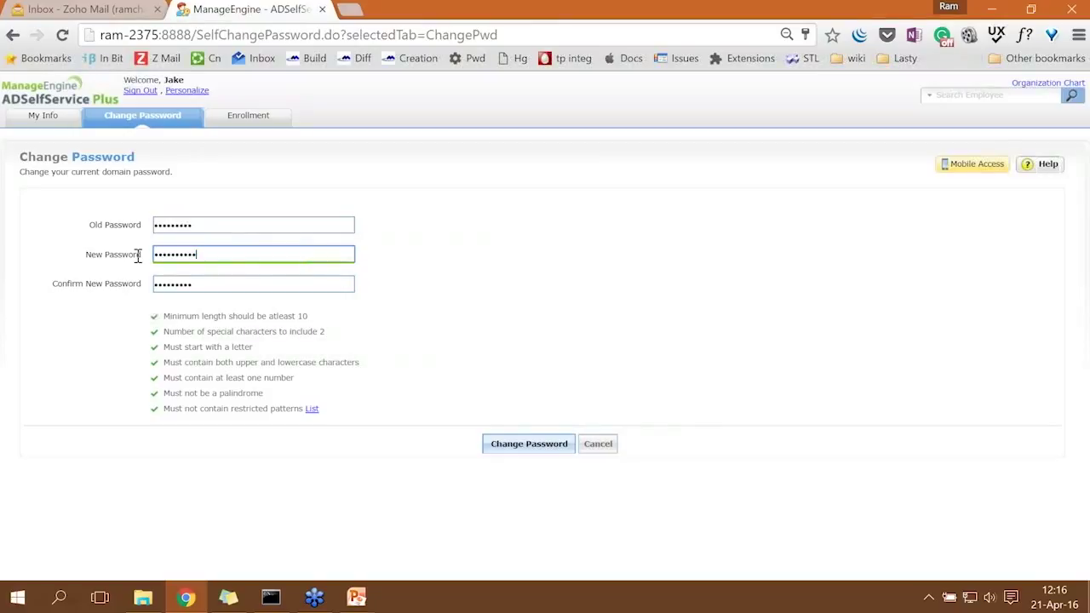
pyautogui.press('Tab')
pyautogui.press('End')
pyautogui.write('•')
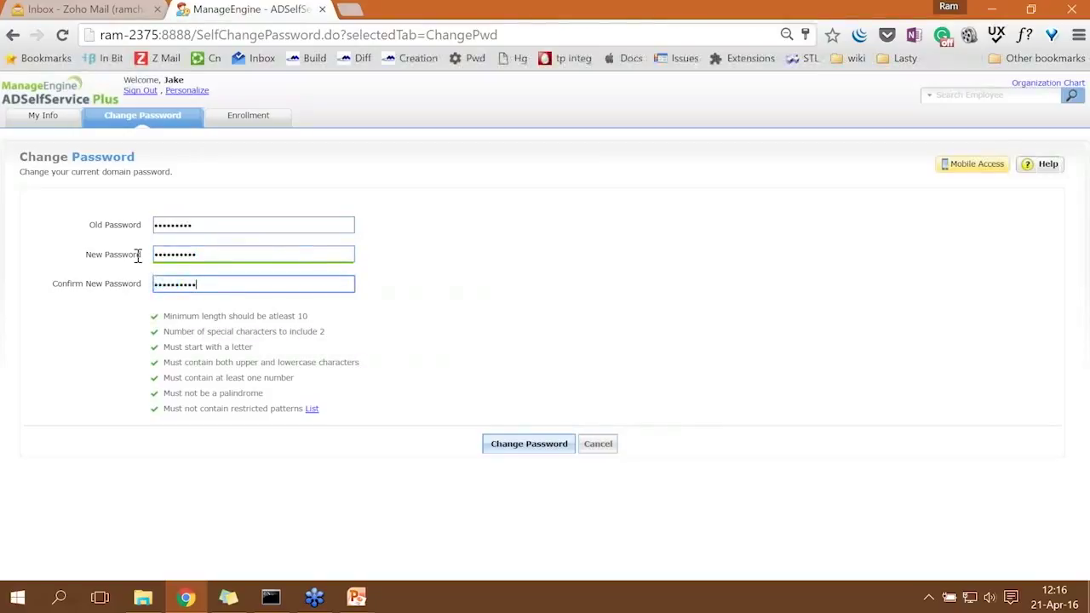
pyautogui.click(514, 439)
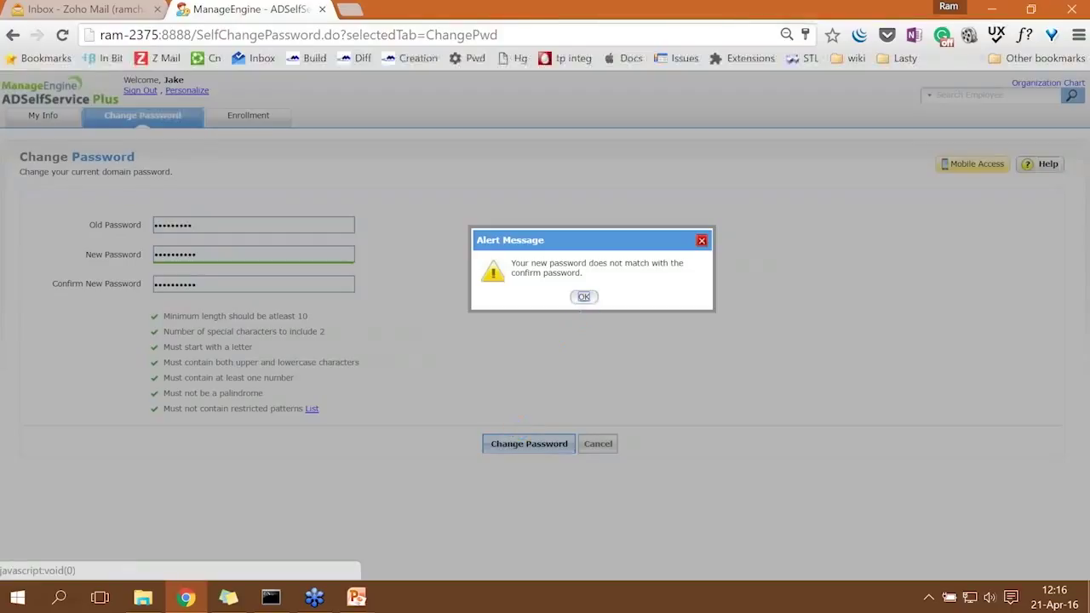
pyautogui.click(587, 303)
# Retype matching new and confirm passwords meeting every rule and submit the change.
pyautogui.moveTo(214, 254); pyautogui.dragTo(110, 257)
pyautogui.press('BackSpace')
pyautogui.write('••••••••••••')
pyautogui.press('Tab')
pyautogui.write('•')
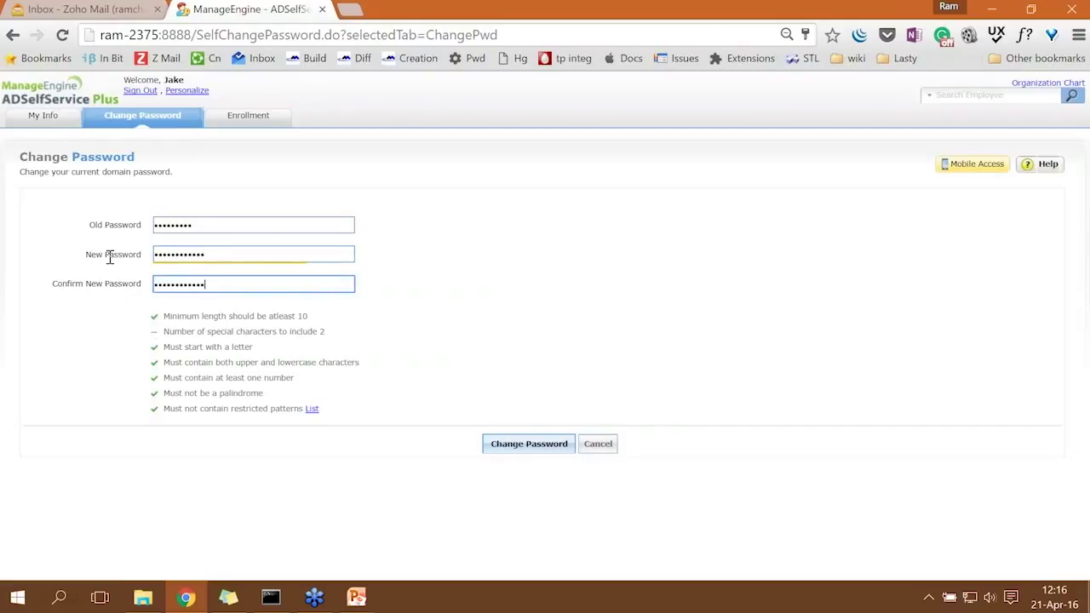
pyautogui.click(216, 261)
pyautogui.write('•')
pyautogui.click(512, 453)
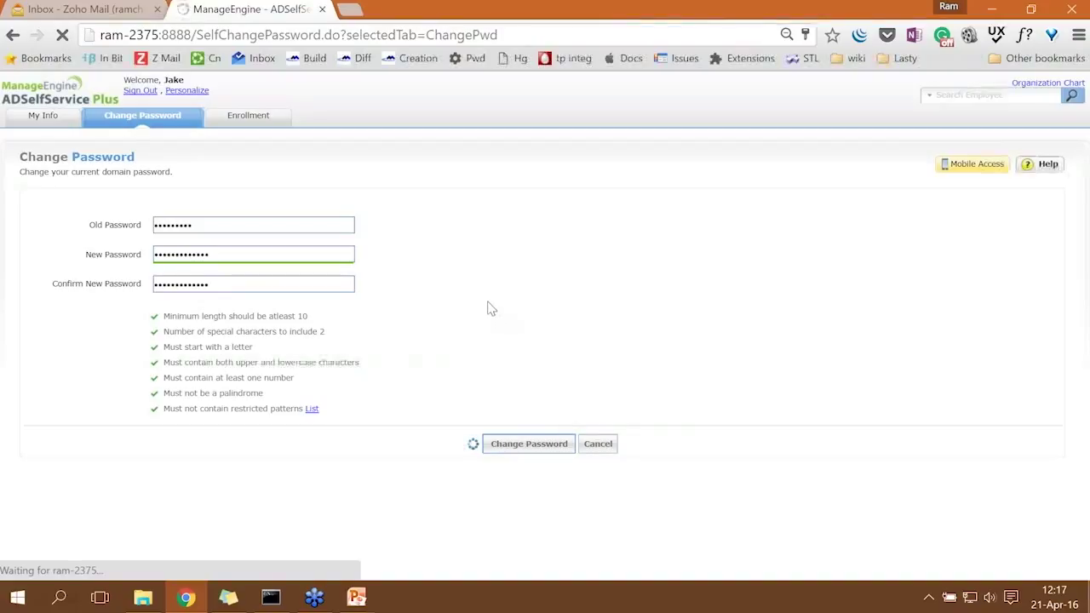
pyautogui.click(228, 597)
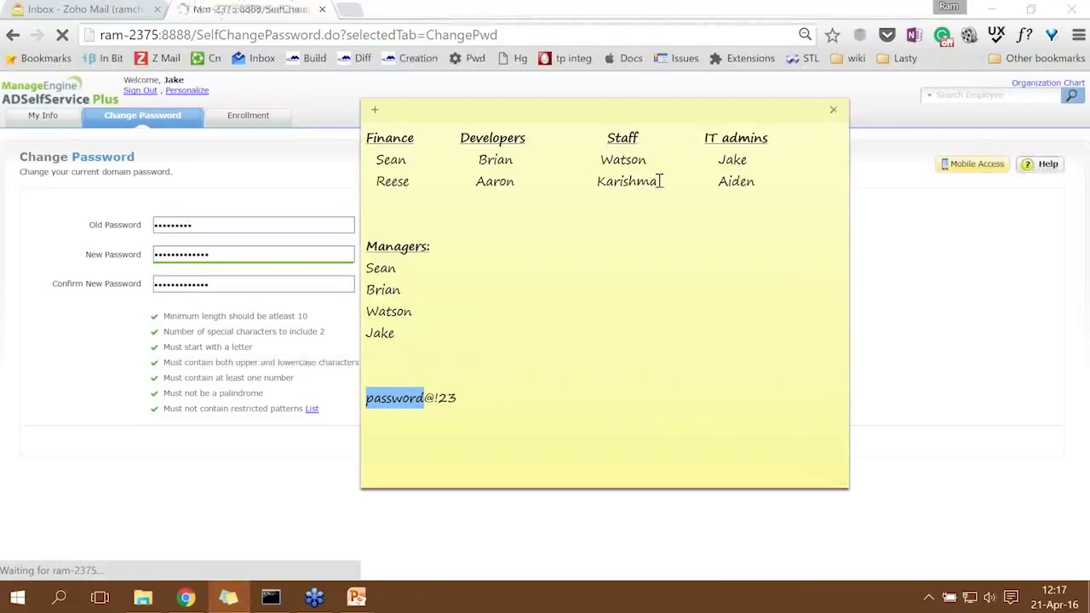
# Pick a Staff user from the sticky note and log in with their domain credentials.
pyautogui.moveTo(660, 181); pyautogui.dragTo(596, 181)
pyautogui.click(250, 287)
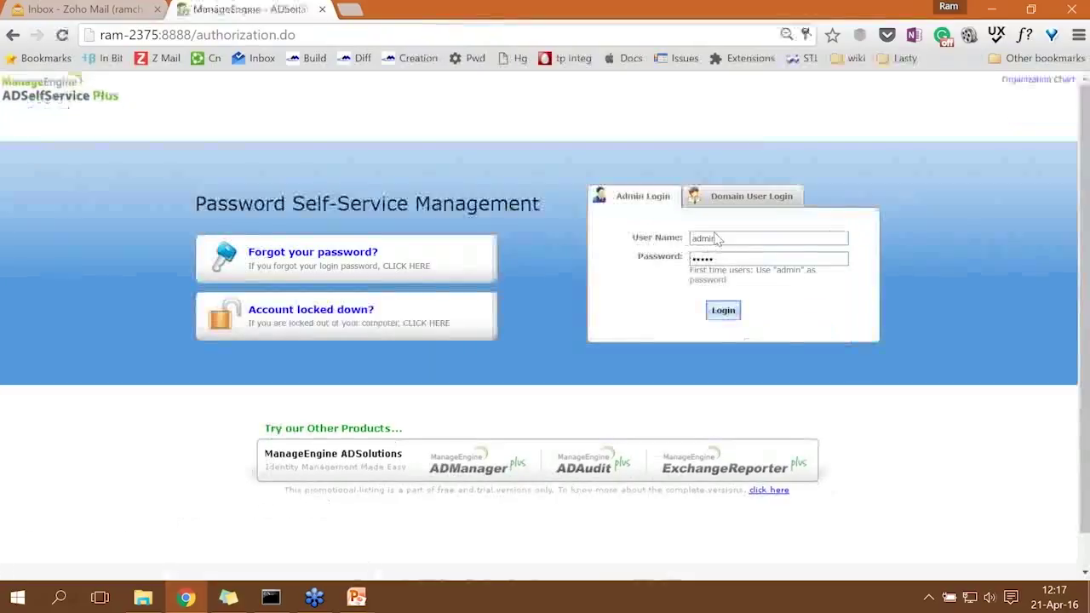
pyautogui.click(744, 208)
pyautogui.click(631, 238)
pyautogui.write('karishm')
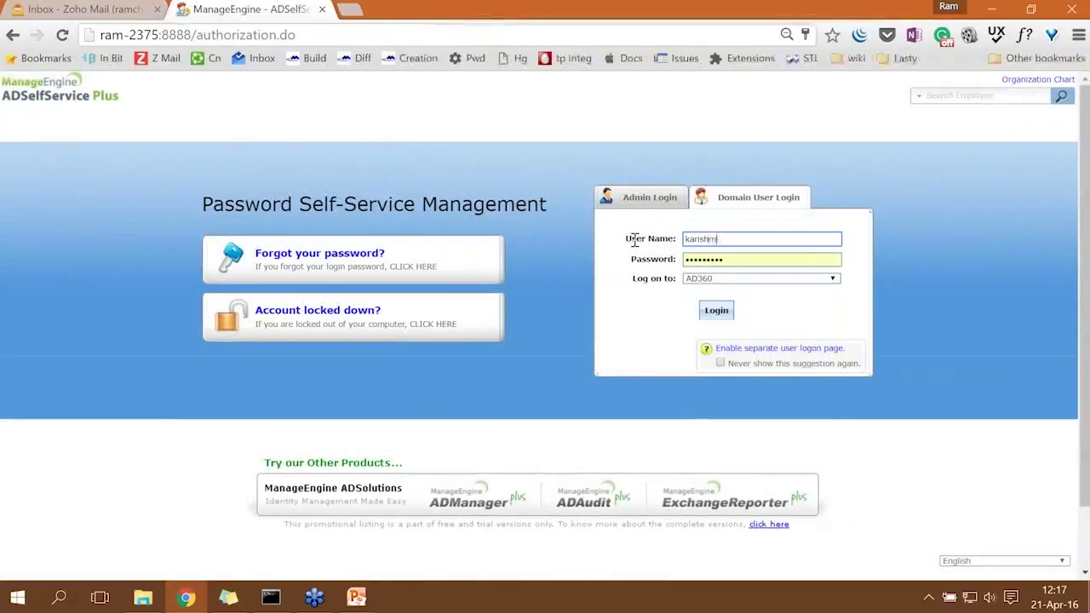
pyautogui.press('Tab')
pyautogui.hotkey('shift', 'Tab')
pyautogui.press('End')
pyautogui.write('a')
pyautogui.press('Tab')
pyautogui.write('a')
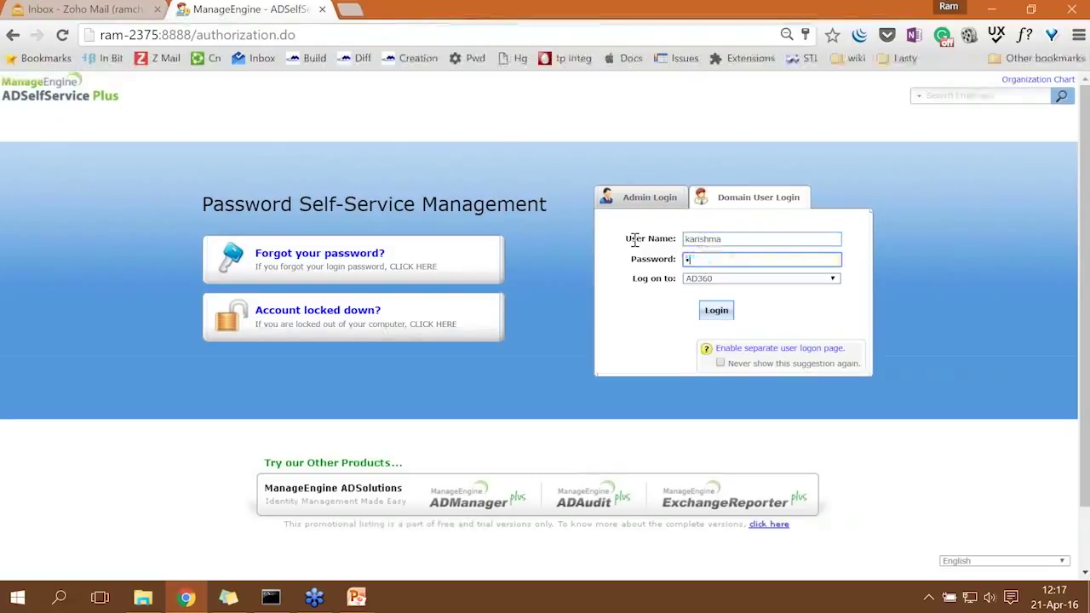
pyautogui.click(714, 310)
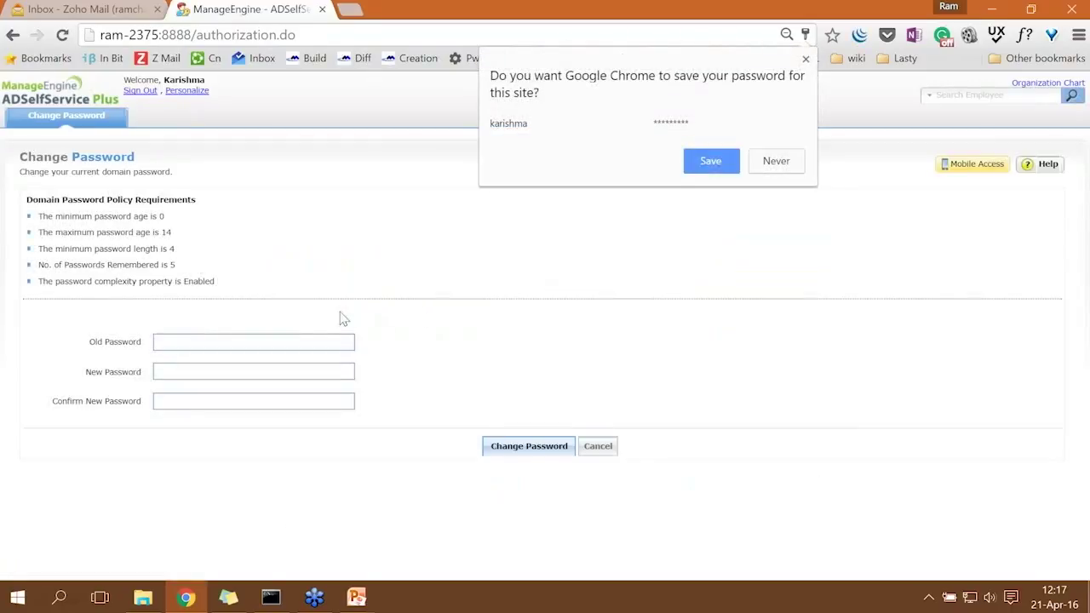
# Review the default domain password policy, sign out, and show the Topics slide again.
pyautogui.moveTo(28, 209); pyautogui.dragTo(216, 281)
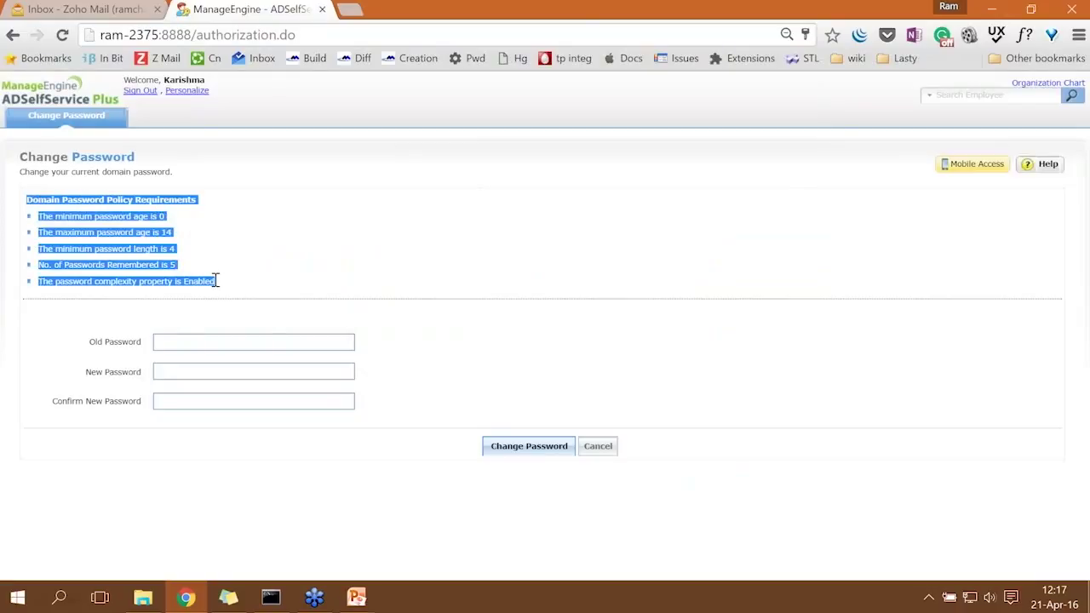
pyautogui.click(222, 342)
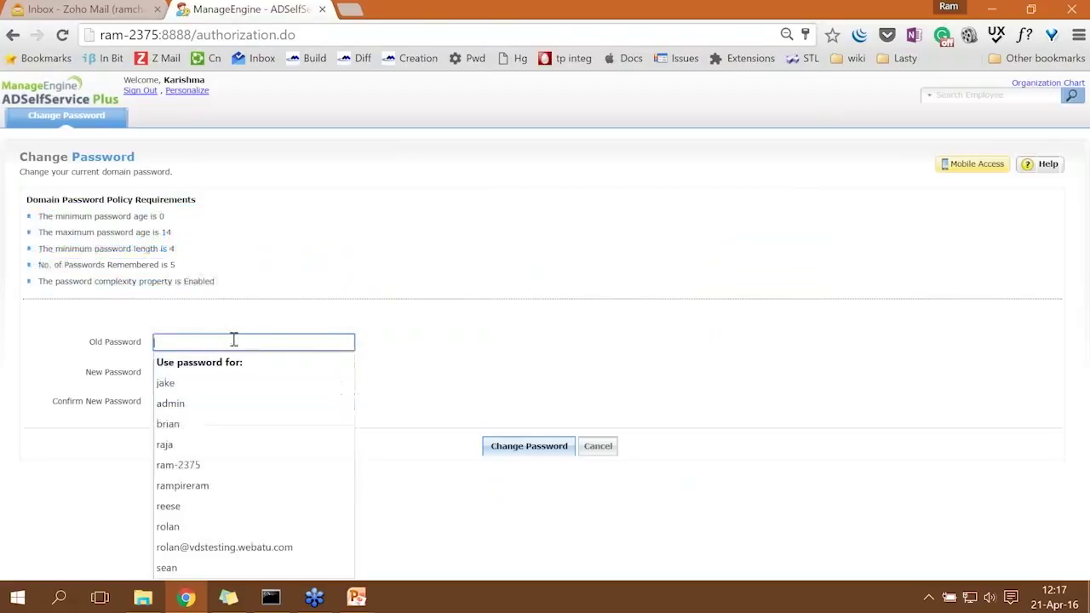
pyautogui.click(329, 275)
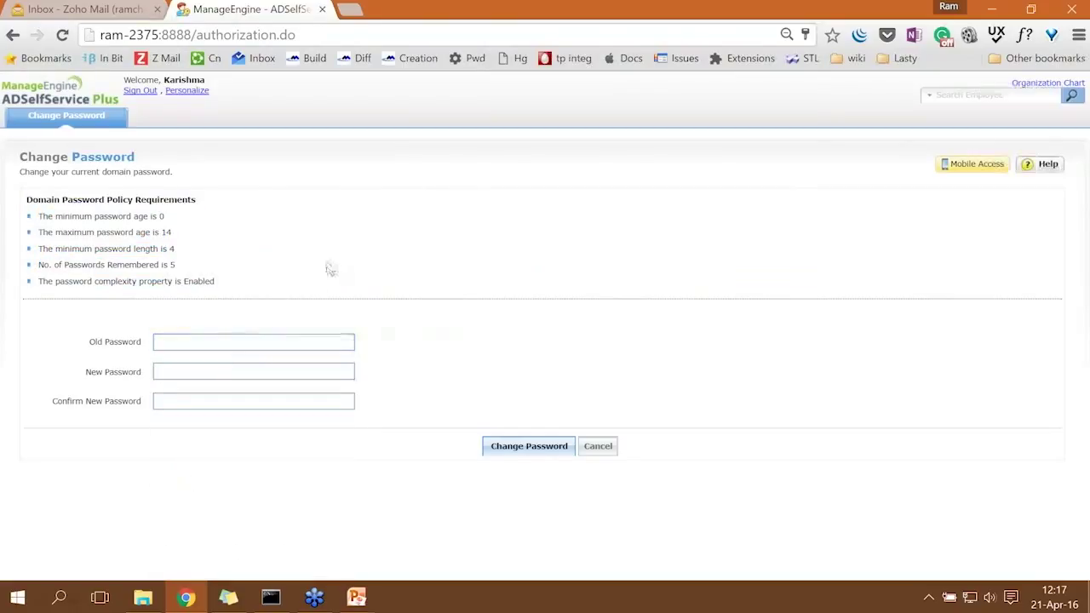
pyautogui.click(142, 91)
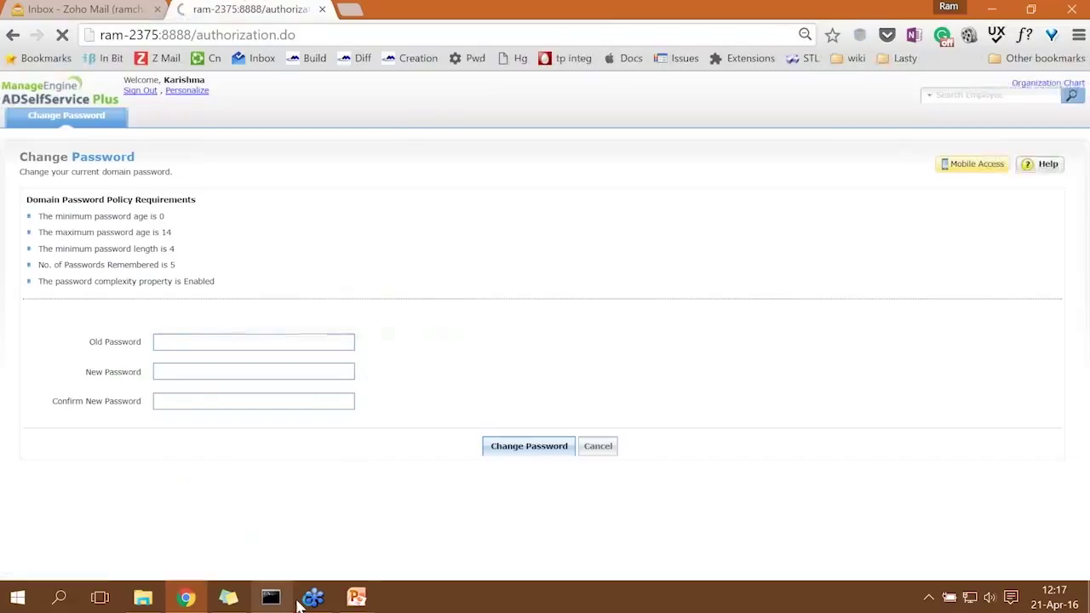
pyautogui.moveTo(356, 598)
pyautogui.click(418, 551)
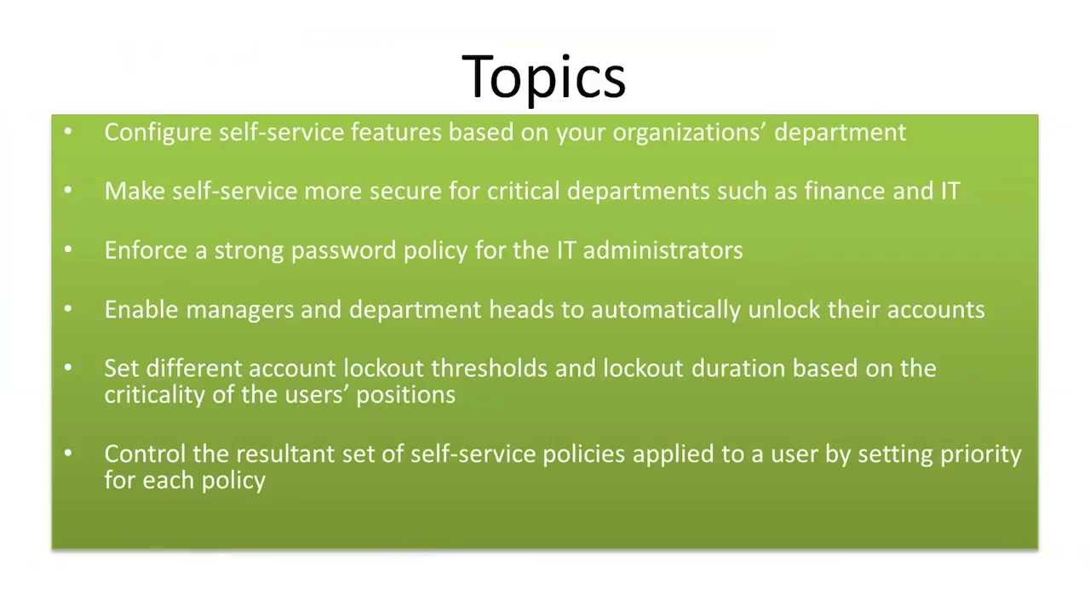
# Switch from PowerPoint back to the ADSelfService Plus dashboard in Chrome.
pyautogui.hotkey('alt', 'Tab')
pyautogui.press('Return')
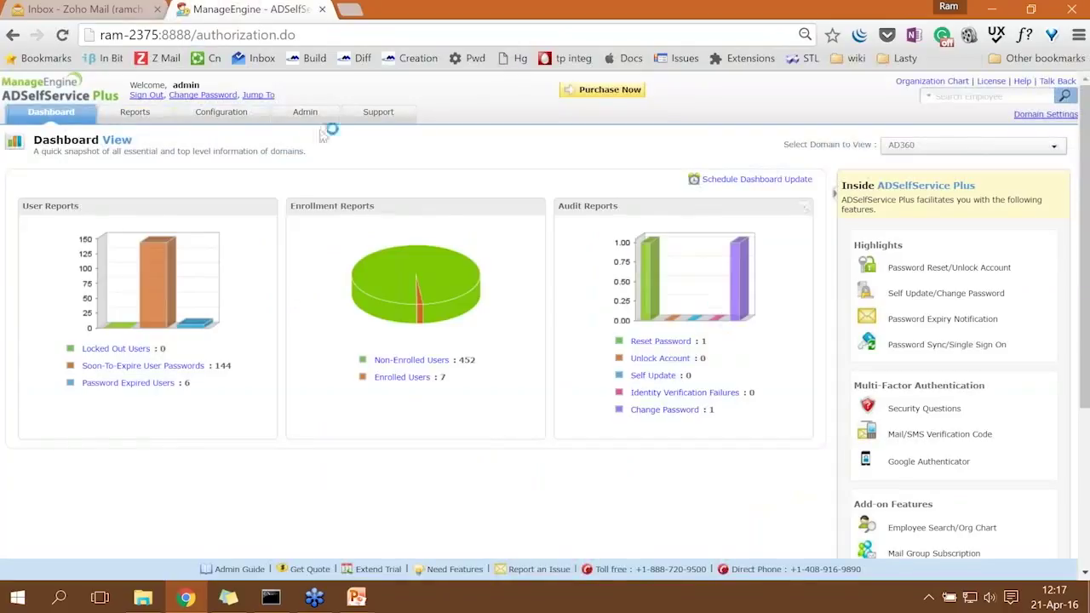
# Start a new self-service policy named Managers with Unlock Account, Change Password and Reset Password enabled.
pyautogui.click(223, 118)
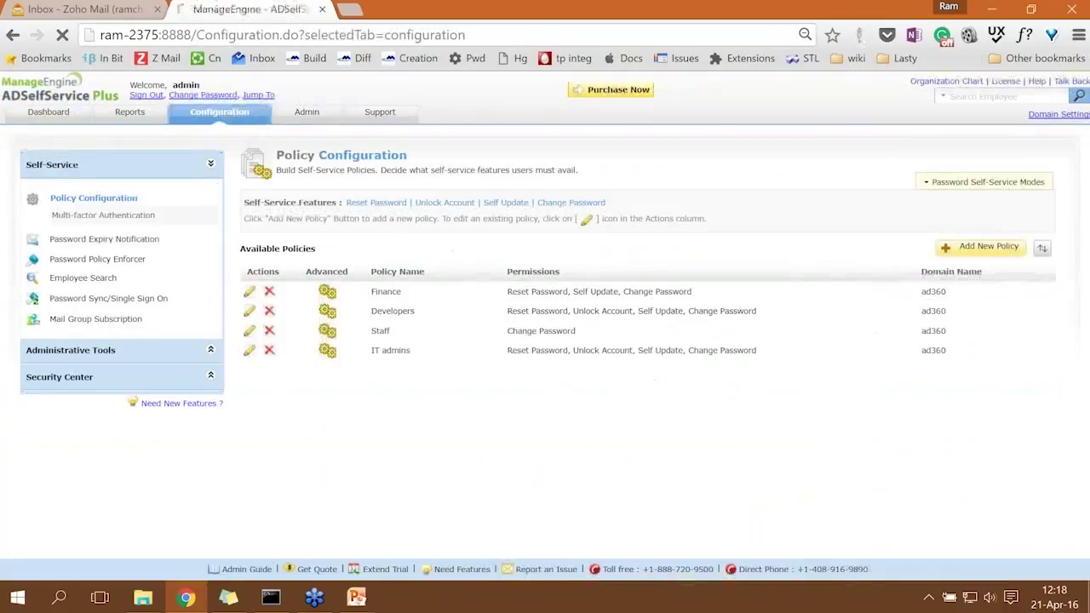
pyautogui.click(984, 249)
pyautogui.write('Manali')
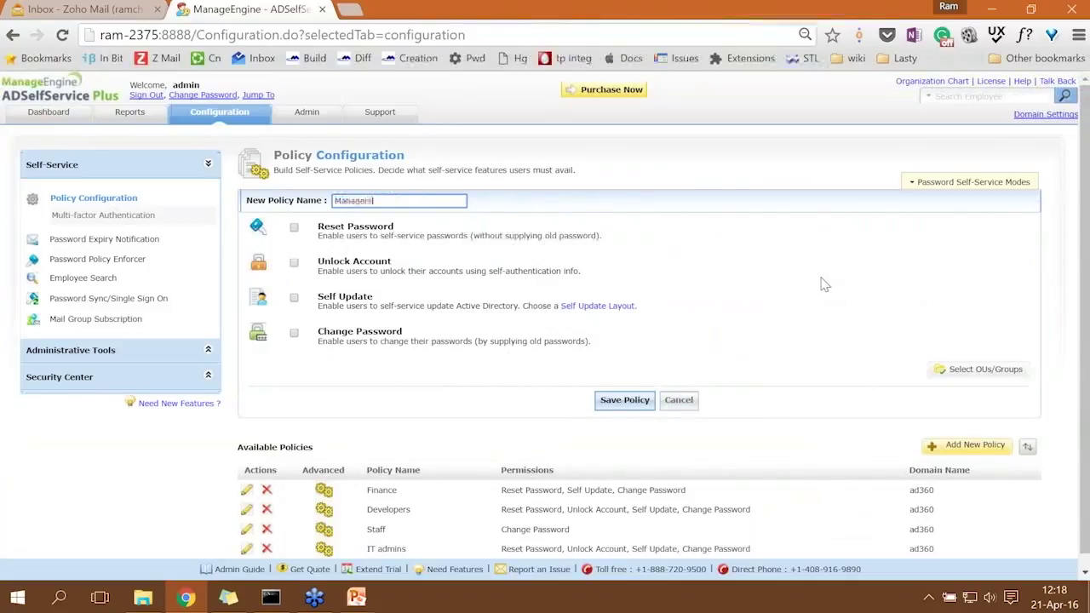
pyautogui.click(295, 264)
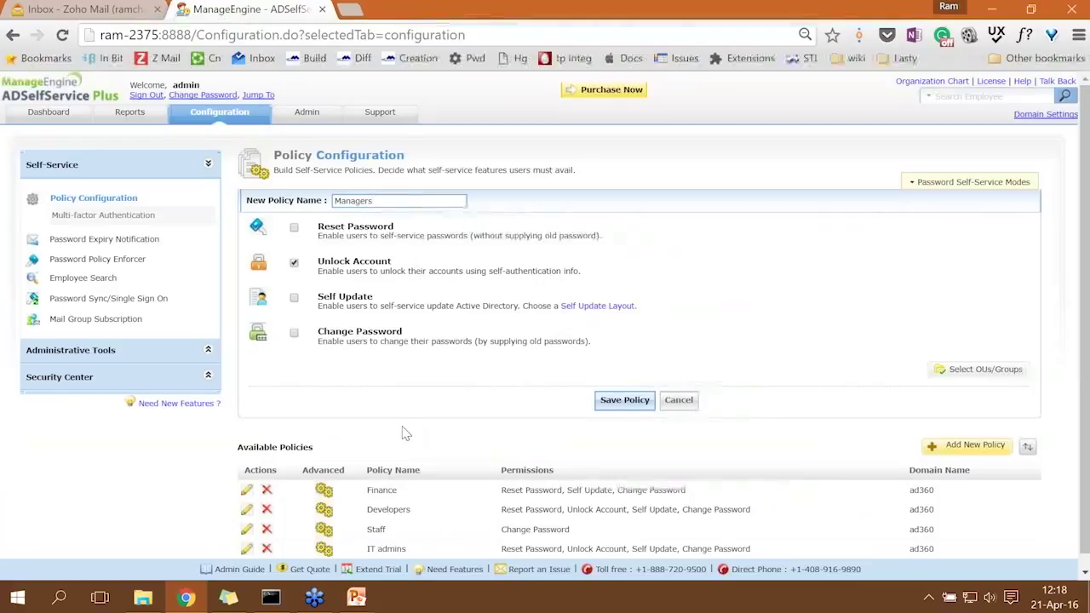
pyautogui.click(294, 333)
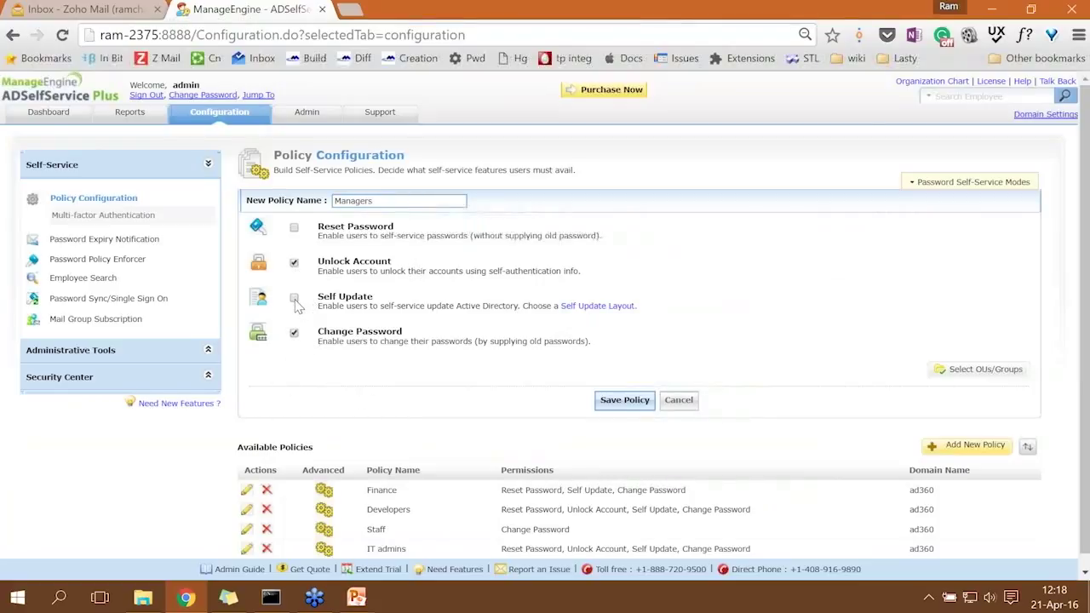
pyautogui.click(294, 228)
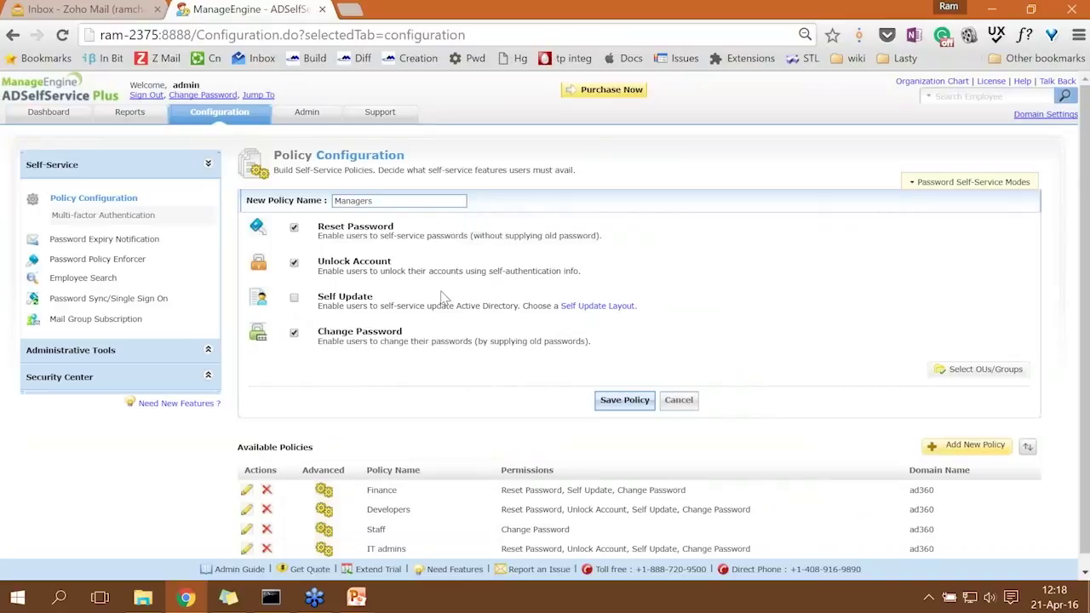
# Scope the policy to the Managers group and save it.
pyautogui.click(993, 373)
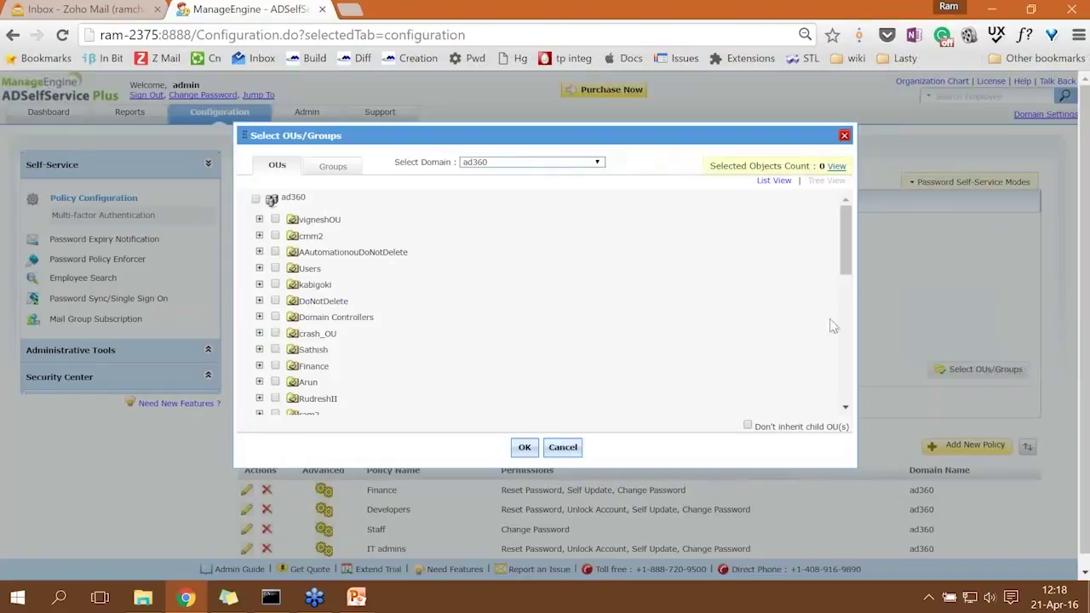
pyautogui.click(332, 167)
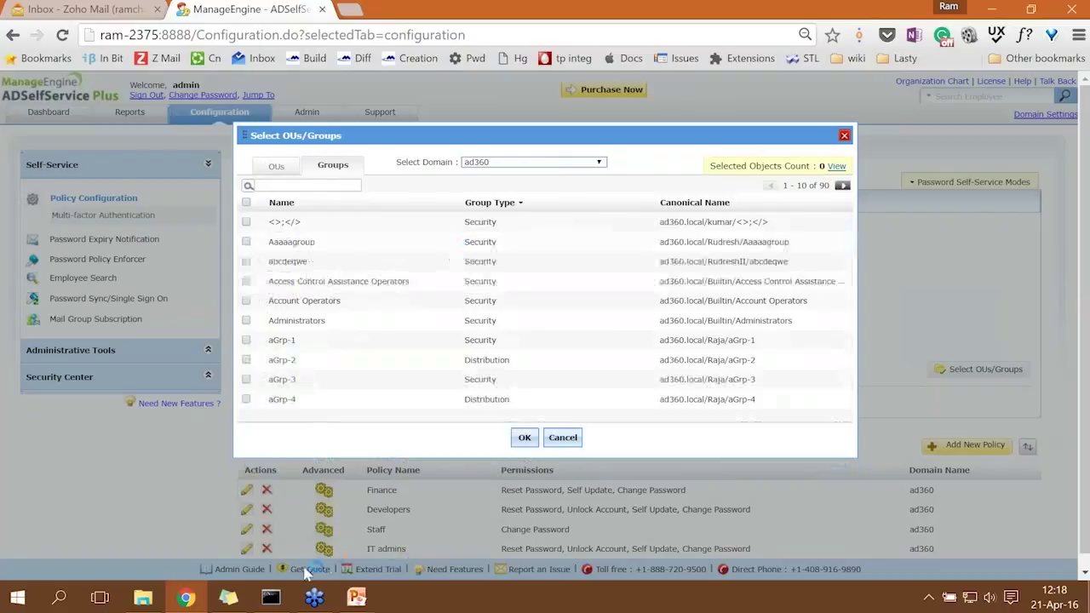
pyautogui.click(230, 596)
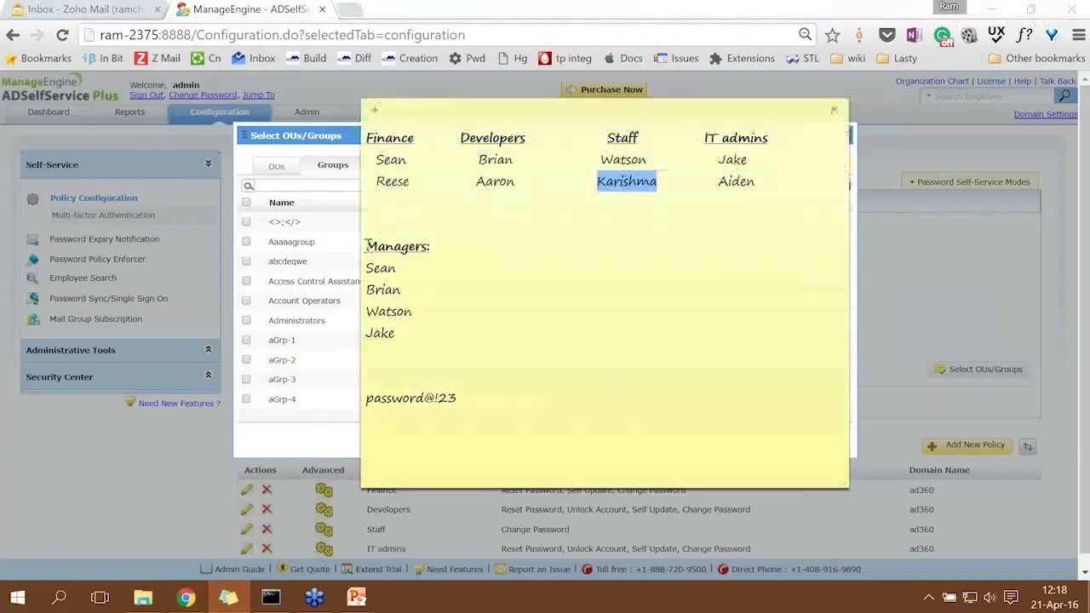
pyautogui.moveTo(366, 244); pyautogui.dragTo(435, 244)
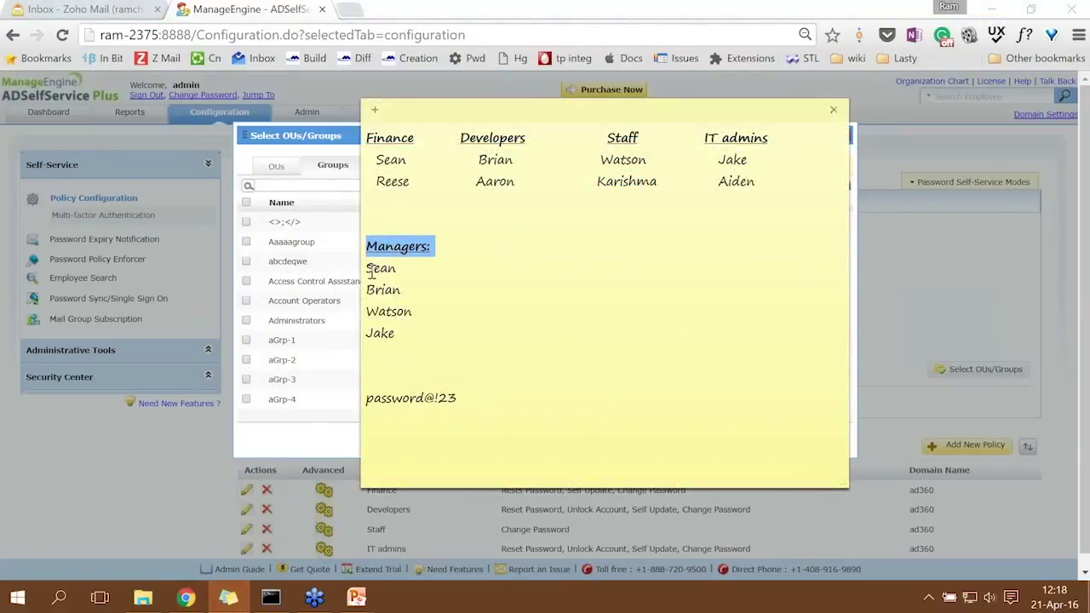
pyautogui.moveTo(368, 269); pyautogui.dragTo(398, 334)
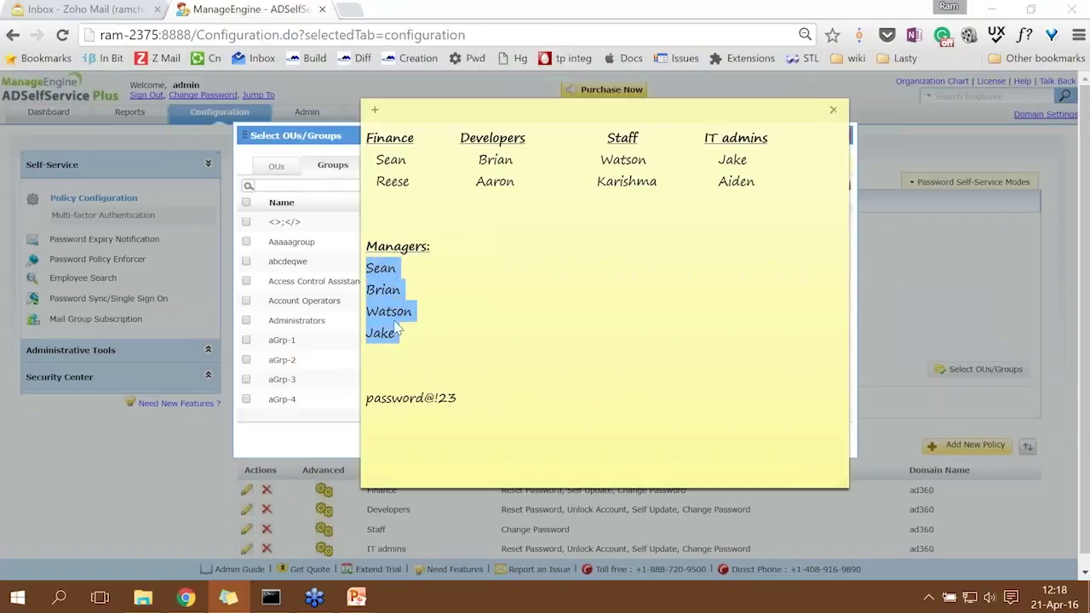
pyautogui.click(392, 170)
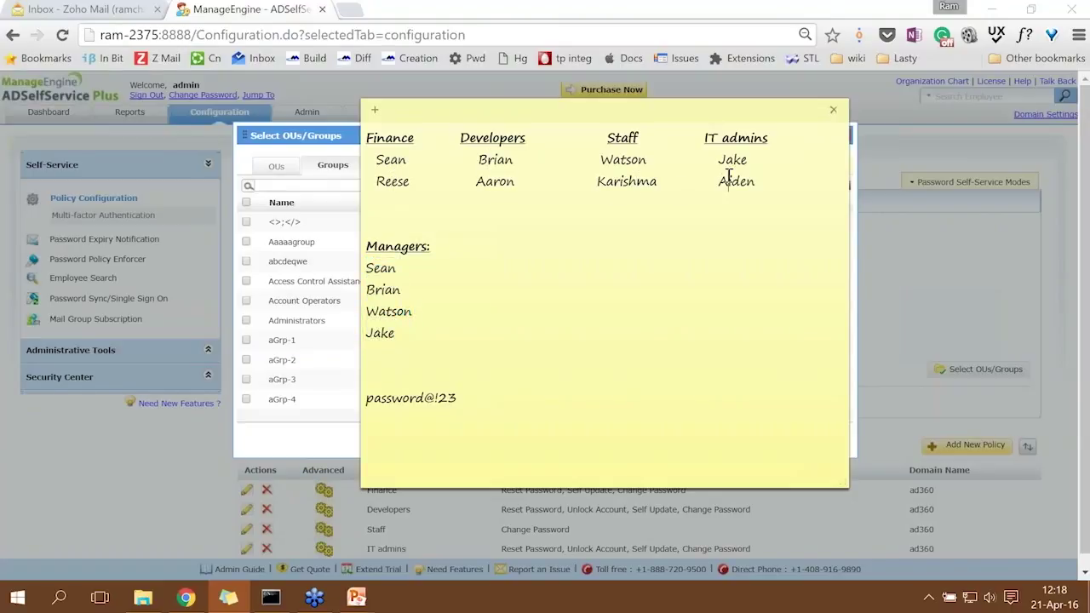
pyautogui.click(290, 181)
pyautogui.write('manag')
pyautogui.click(247, 221)
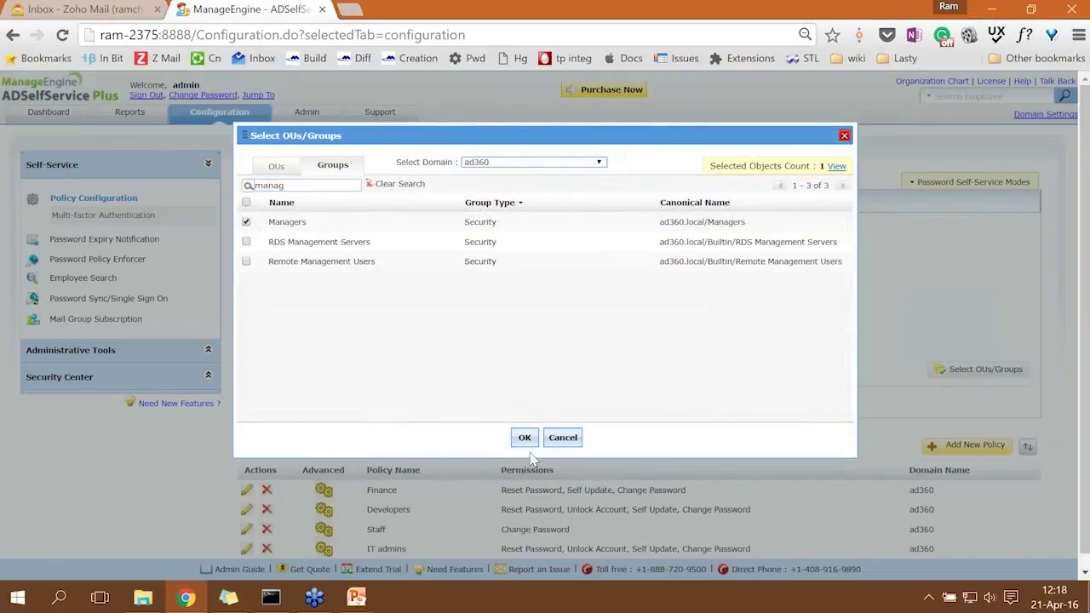
pyautogui.click(525, 438)
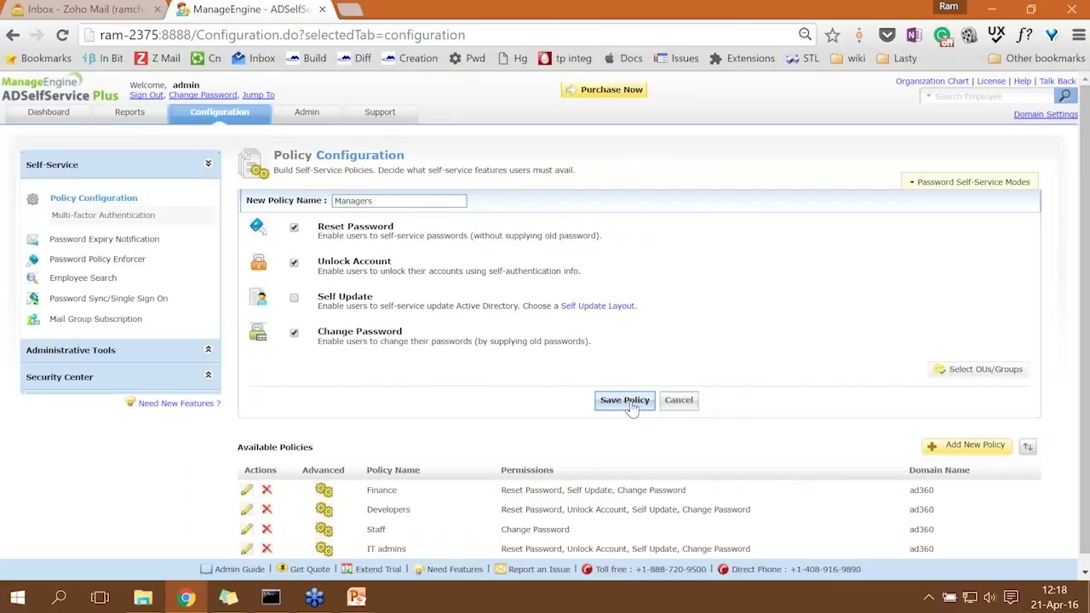
pyautogui.click(626, 401)
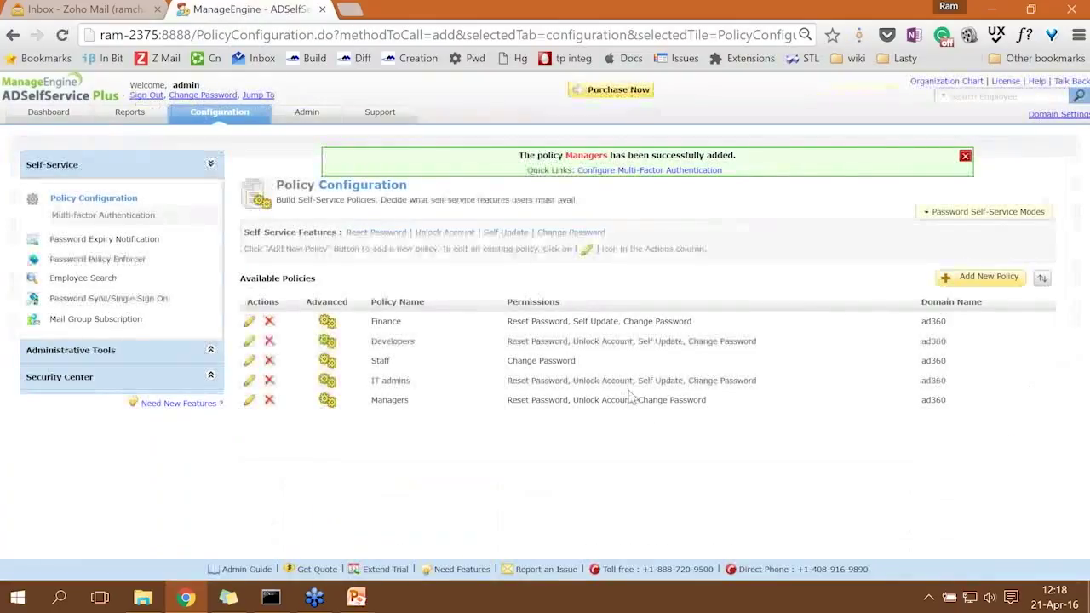
# Dismiss the policy-added banner, sign out of the admin console, and look up a Managers member in the notes.
pyautogui.click(965, 156)
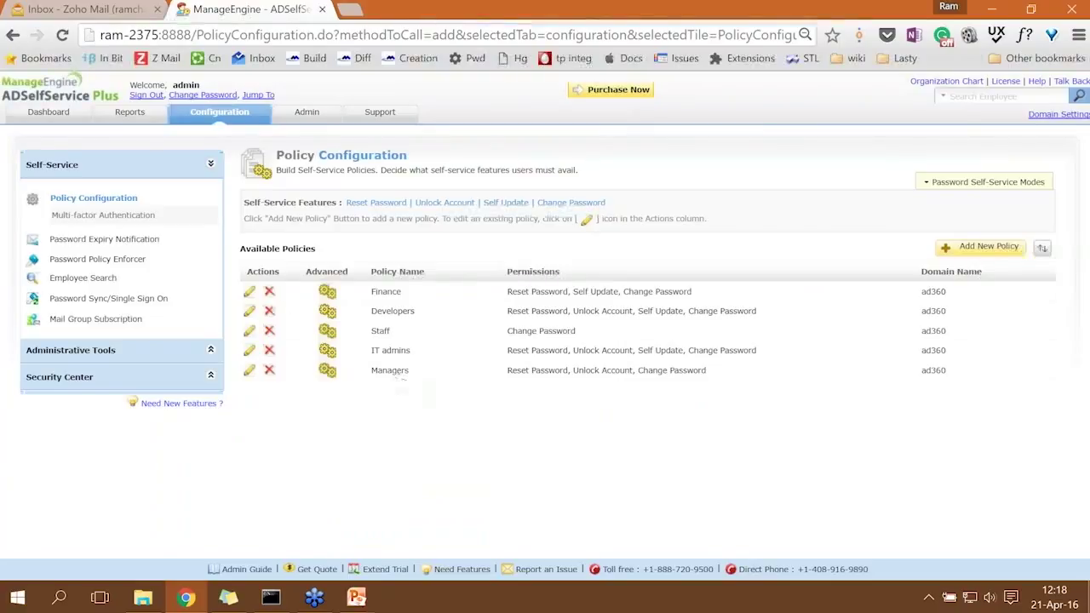
pyautogui.click(155, 98)
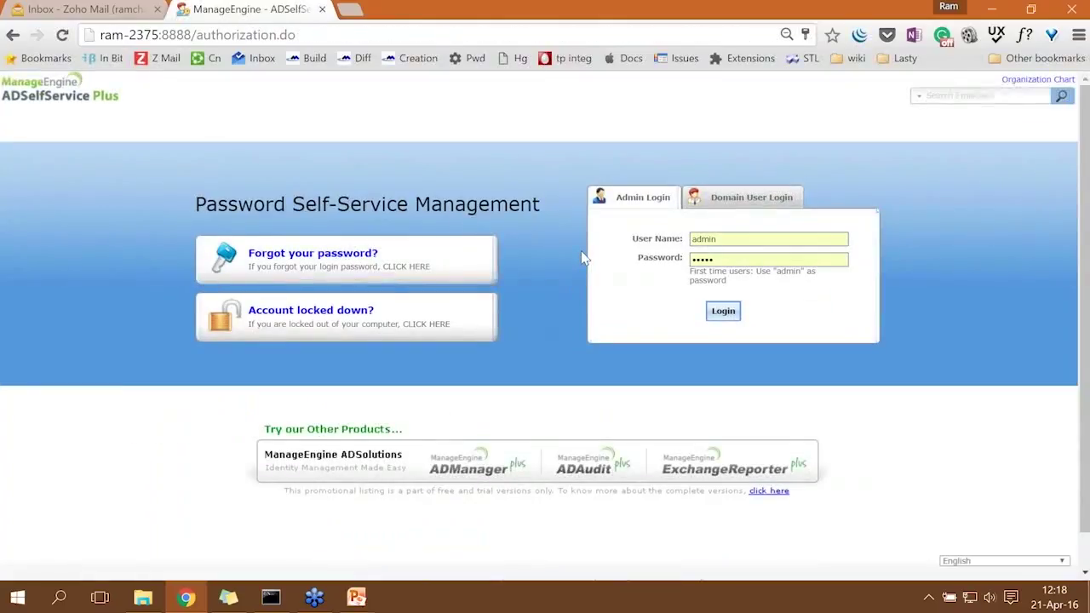
pyautogui.click(228, 597)
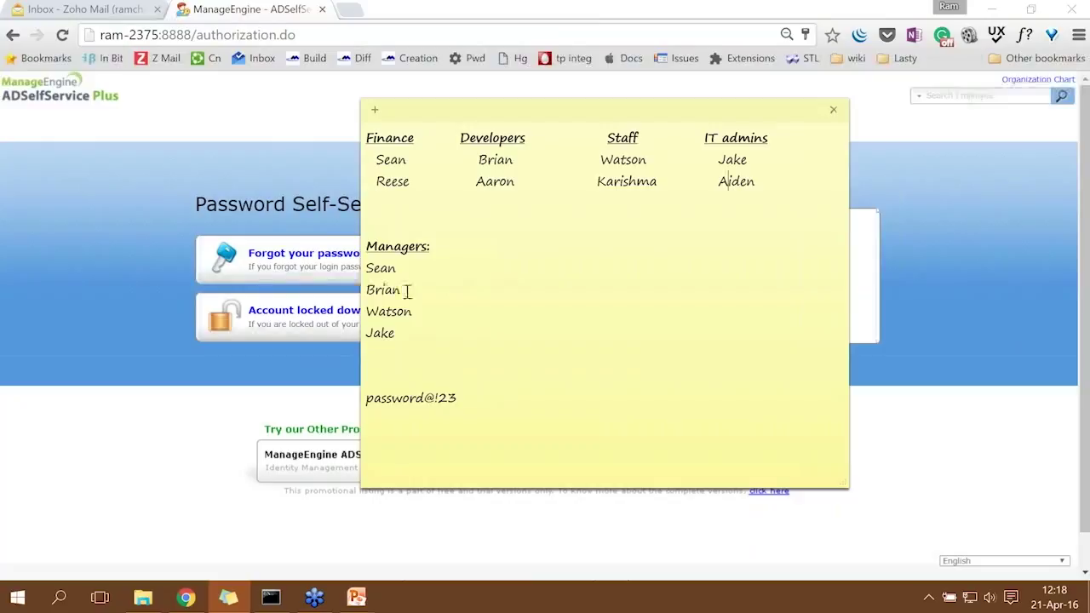
pyautogui.doubleClick(397, 292)
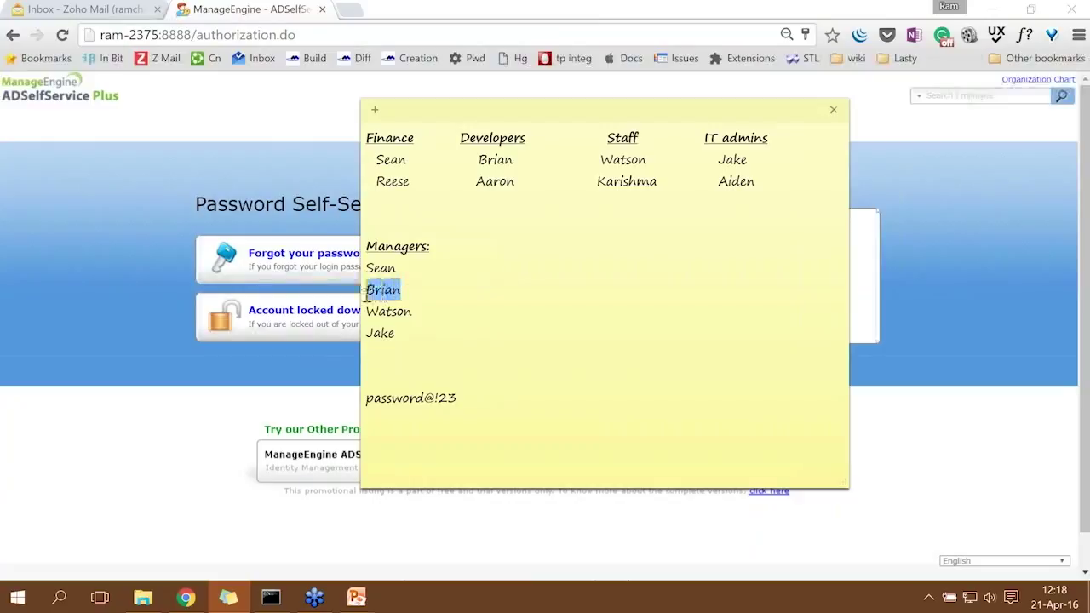
pyautogui.click(307, 383)
# Log in via Domain User Login as the Managers-group user with their password, then sign out.
pyautogui.click(773, 196)
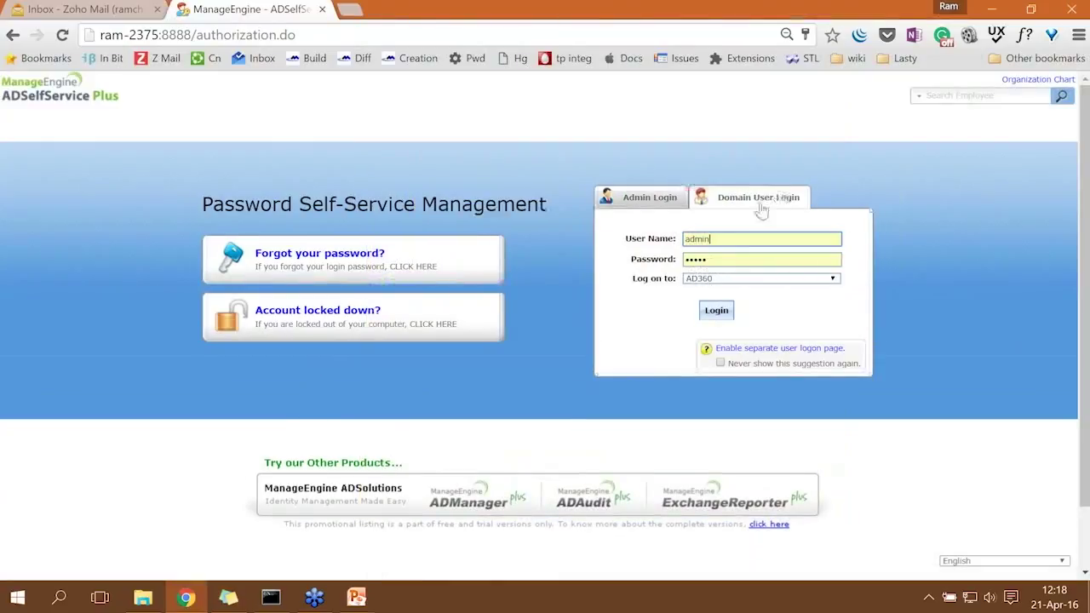
pyautogui.moveTo(718, 239); pyautogui.dragTo(630, 237)
pyautogui.write('brian')
pyautogui.press('Tab')
pyautogui.write('•')
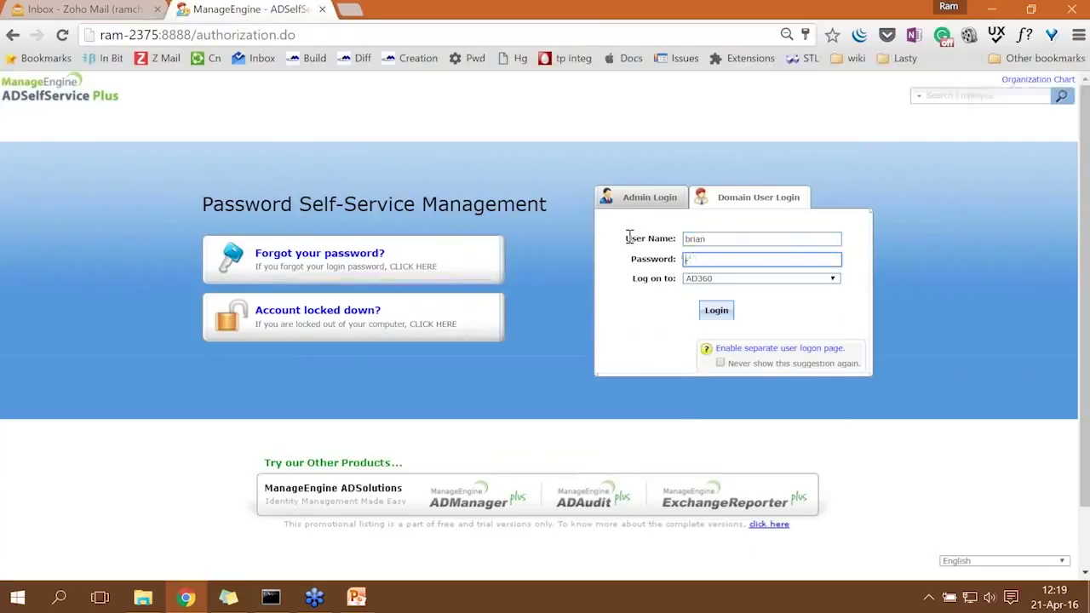
pyautogui.write('••••••••')
pyautogui.press('Return')
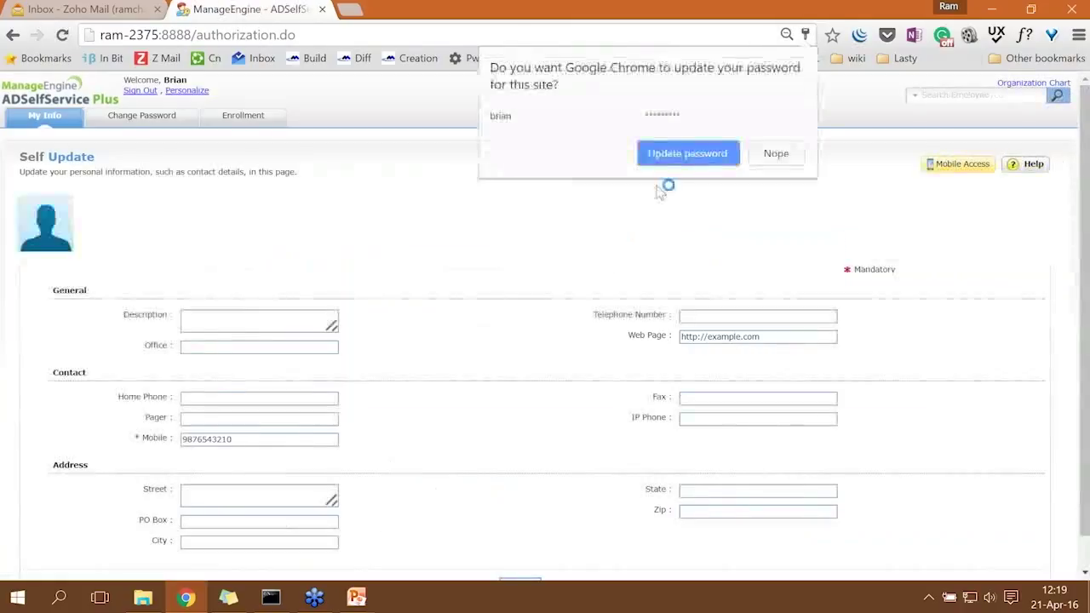
pyautogui.click(147, 92)
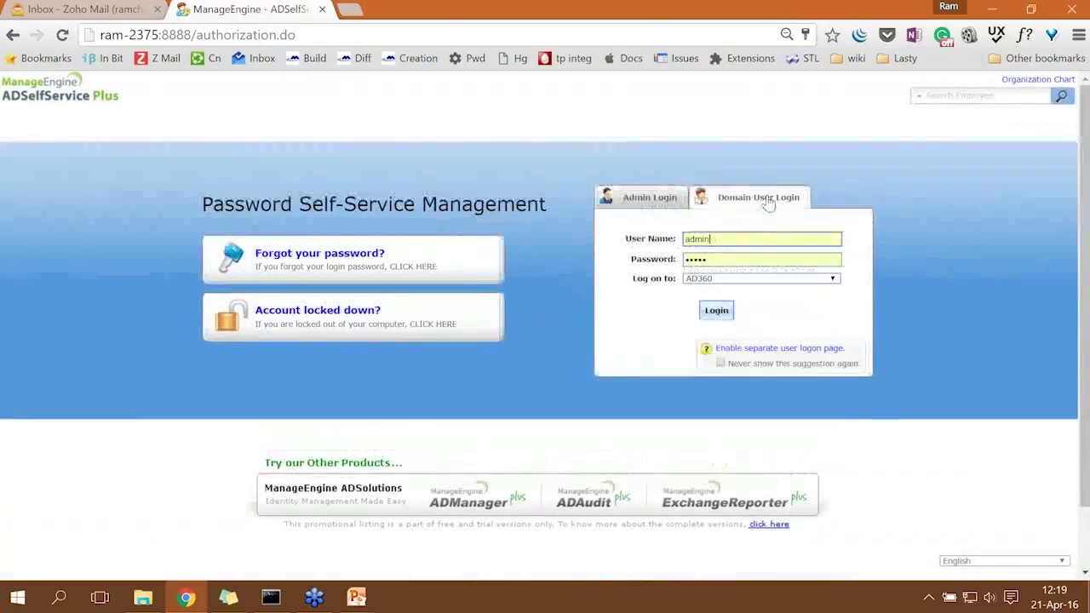
# Enter the Managers user's corrected user name and password on Domain User Login and submit.
pyautogui.doubleClick(721, 238)
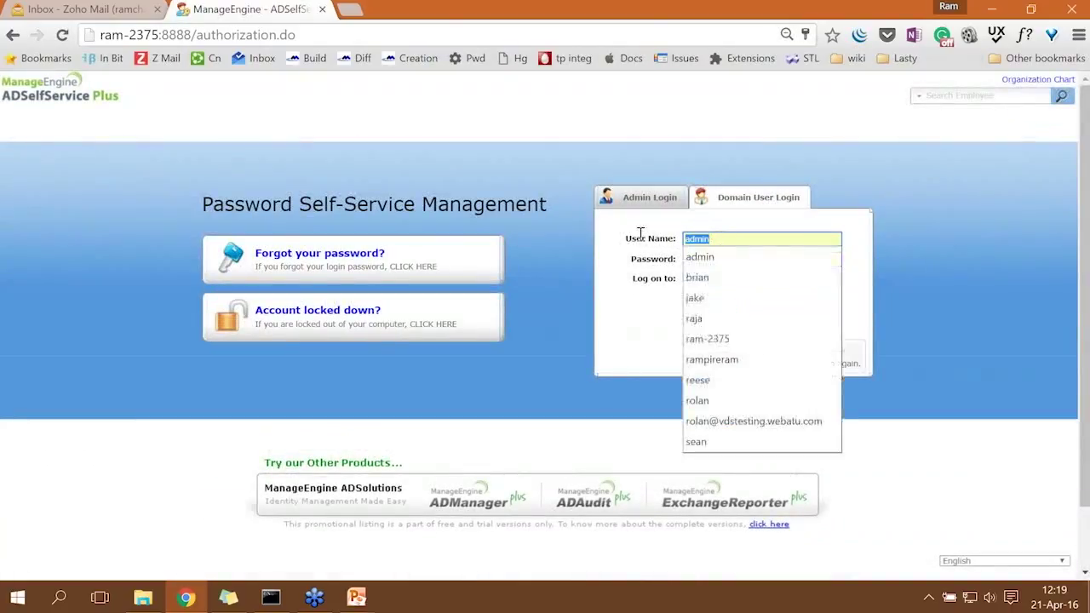
pyautogui.write('biran')
pyautogui.press('Tab')
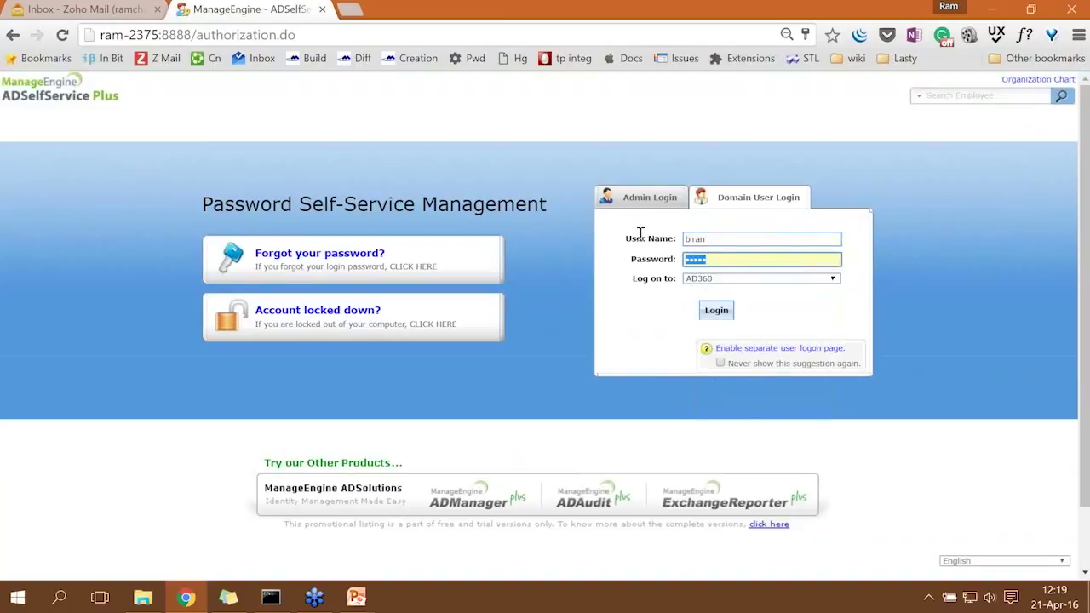
pyautogui.hotkey('shift', 'Tab')
pyautogui.write('brian')
pyautogui.press('Tab')
pyautogui.write('Password1')
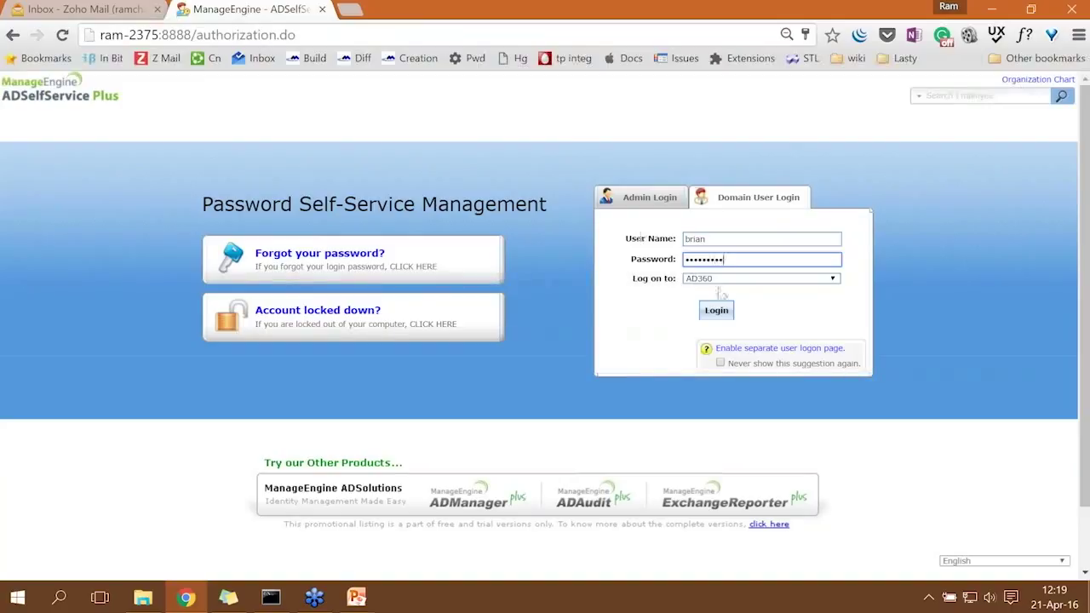
pyautogui.press('Return')
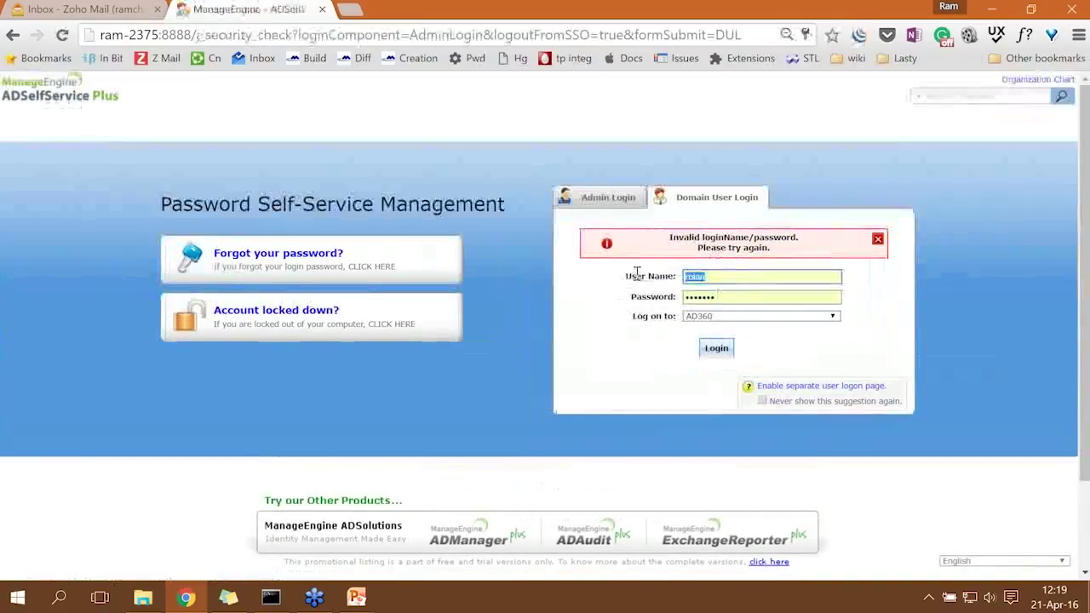
# After the invalid login error, re-enter the user name and password and retry twice.
pyautogui.write('brian')
pyautogui.press('Tab')
pyautogui.write('•••••••••')
pyautogui.press('Return')
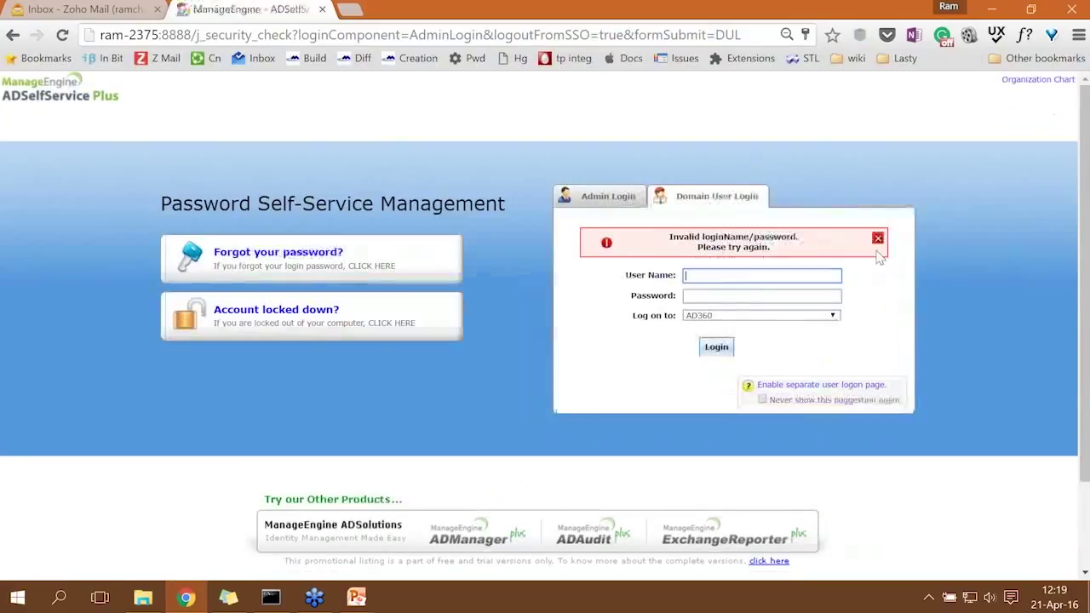
pyautogui.doubleClick(743, 280)
pyautogui.write('brian')
pyautogui.press('Tab')
pyautogui.write('••••••••••')
pyautogui.press('Return')
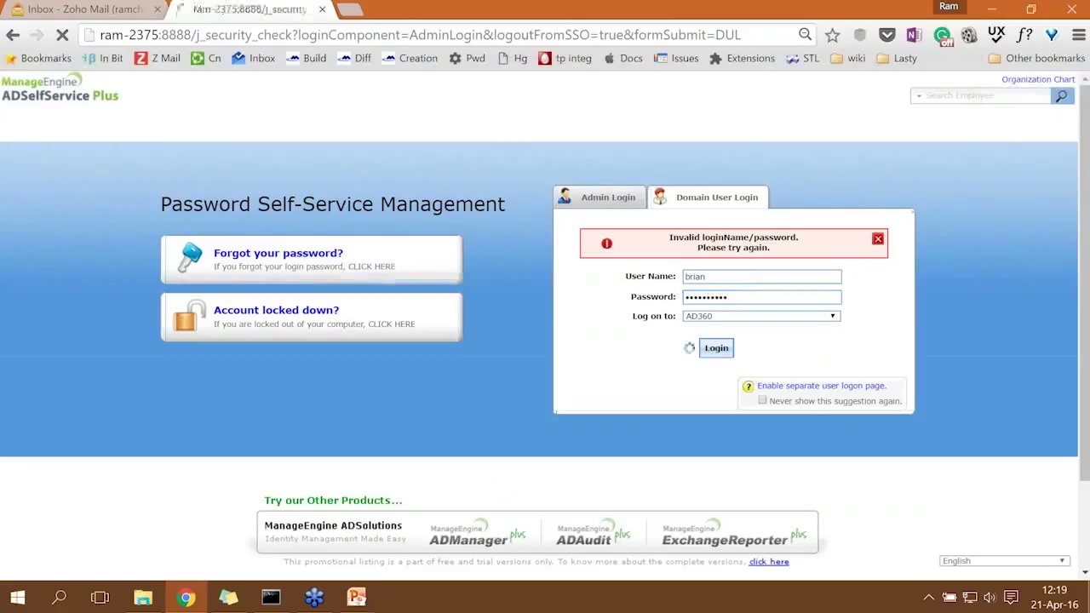
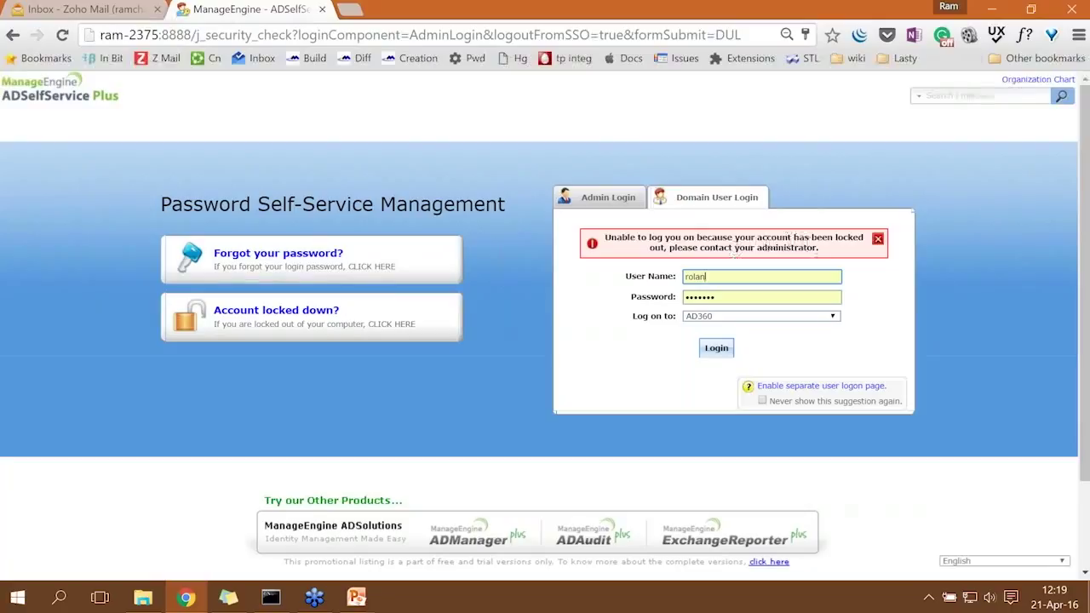
# Dismiss the account-locked error and go to the 'Account locked down?' unlock page.
pyautogui.click(878, 239)
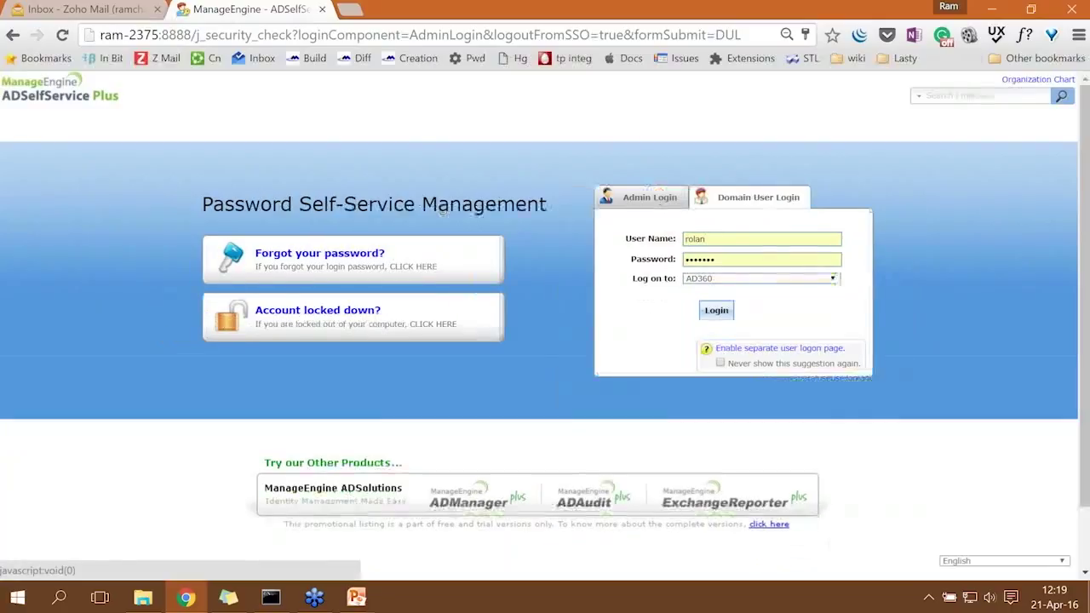
pyautogui.click(329, 315)
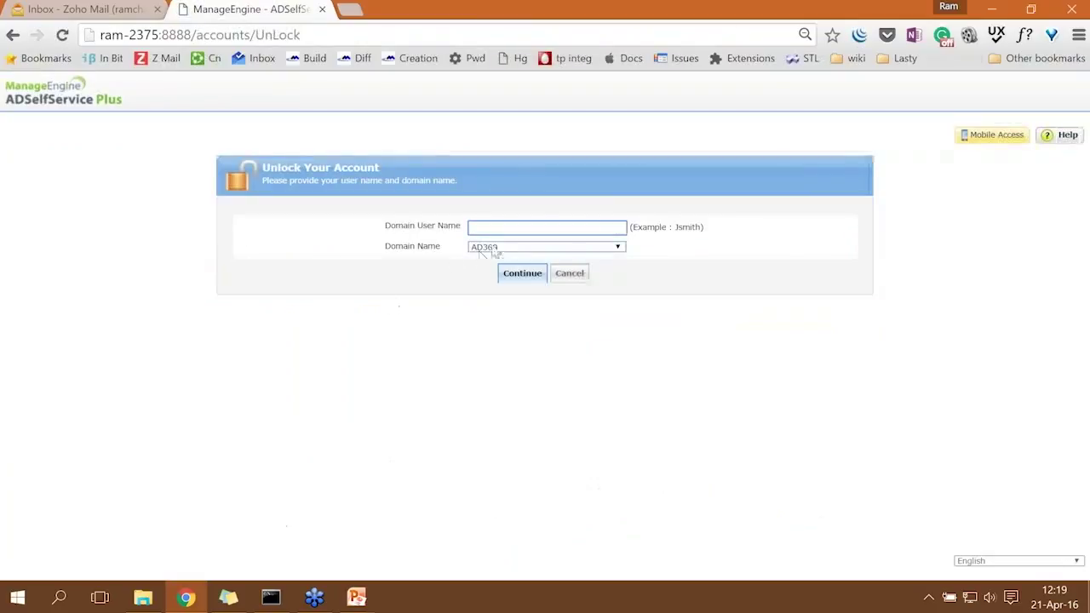
# Accept the suggested user name and AD360 domain, answer the security questions and captcha, and submit.
pyautogui.click(494, 254)
pyautogui.click(514, 277)
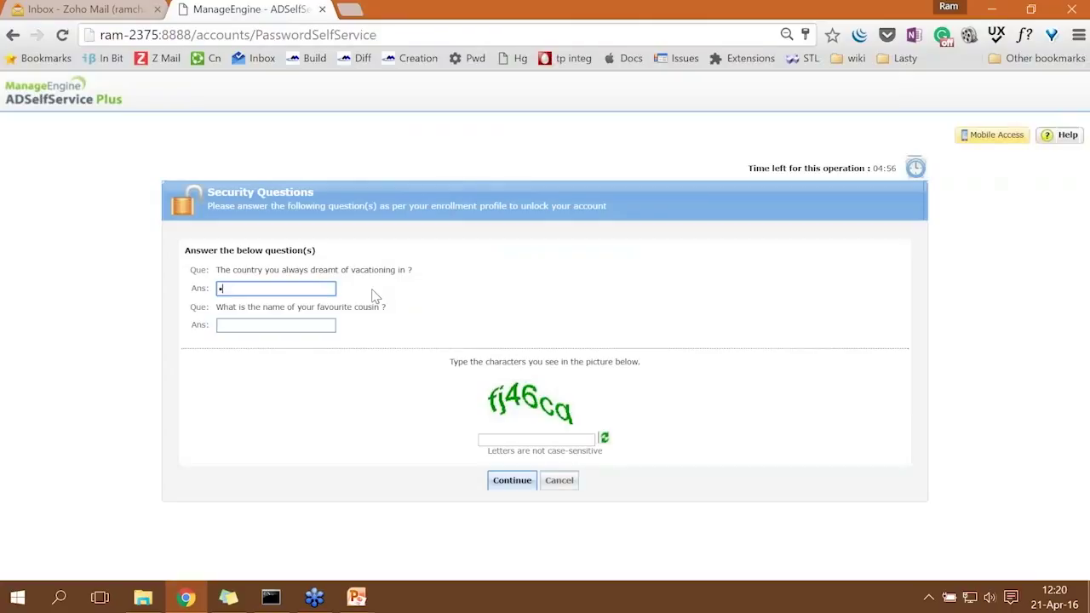
pyautogui.press('Tab')
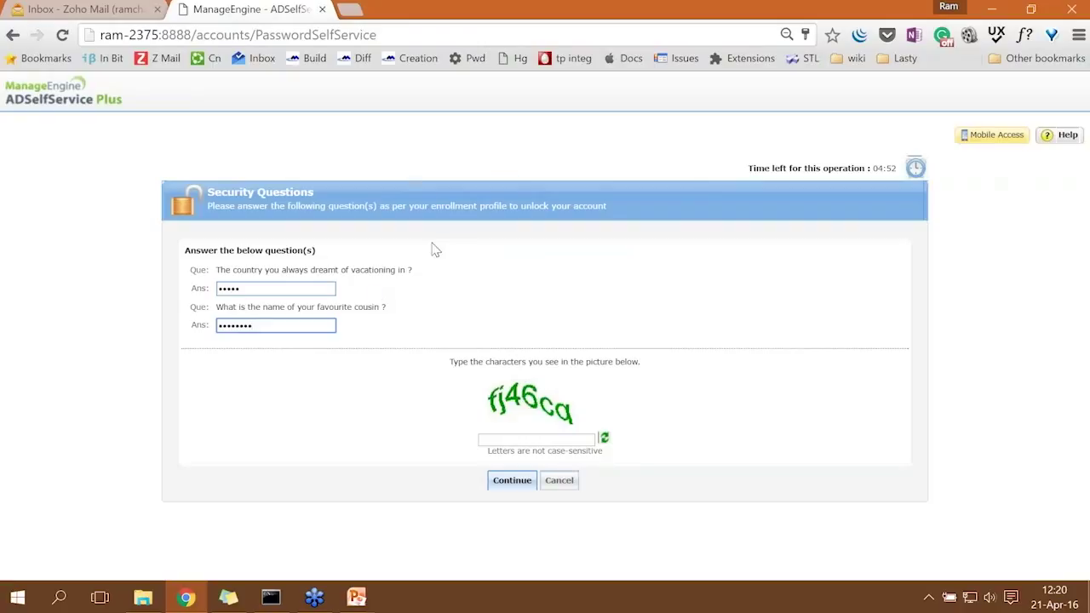
pyautogui.click(524, 440)
pyautogui.write('fj46')
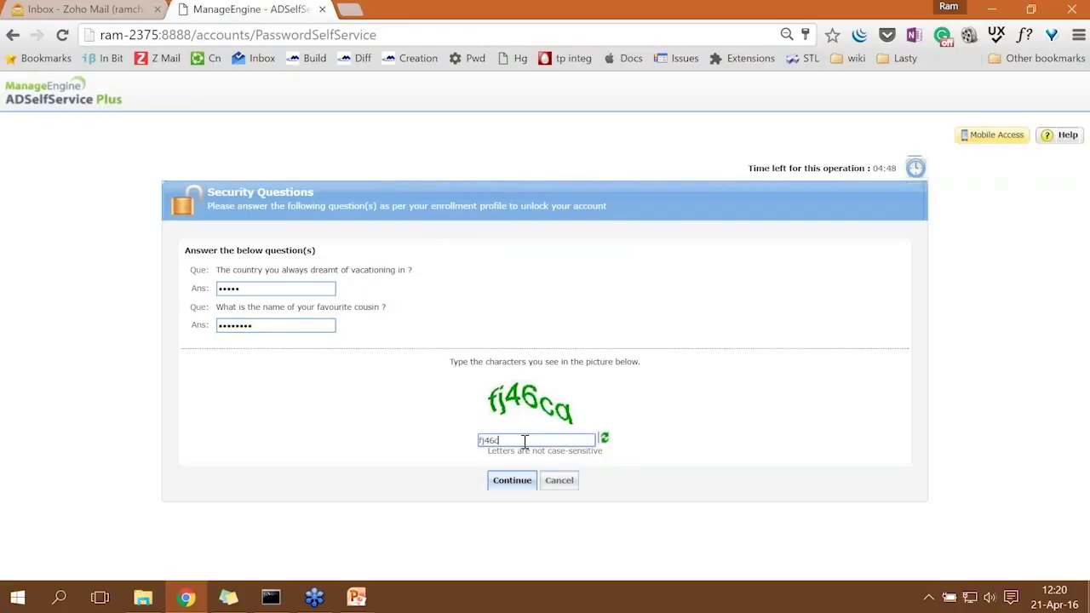
pyautogui.write('cq')
pyautogui.press('Return')
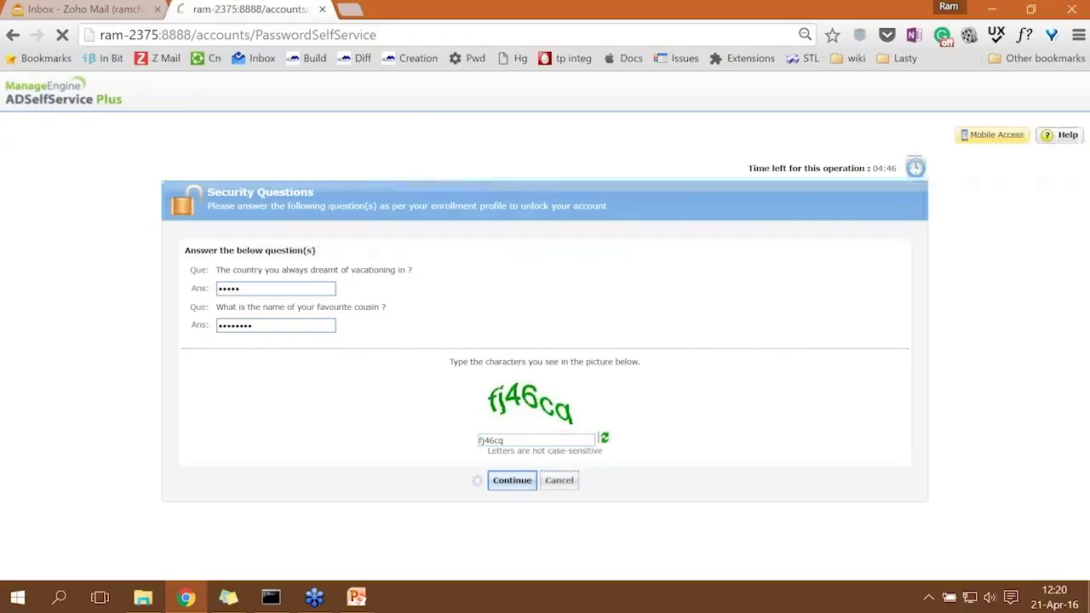
# Enter the new captcha, unlock the account, and return to the home login page.
pyautogui.click(543, 362)
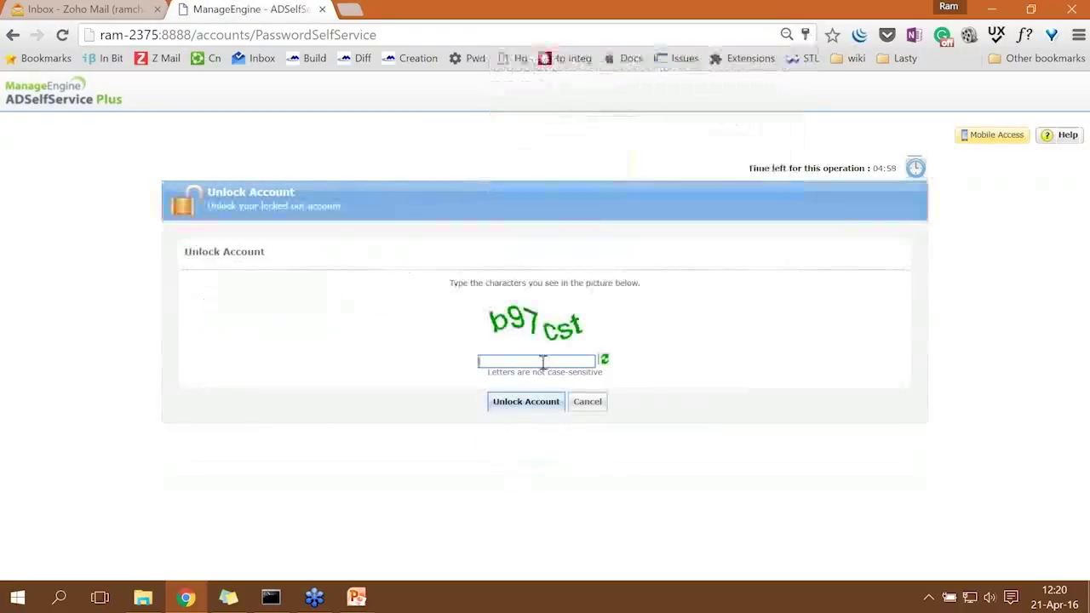
pyautogui.write('b')
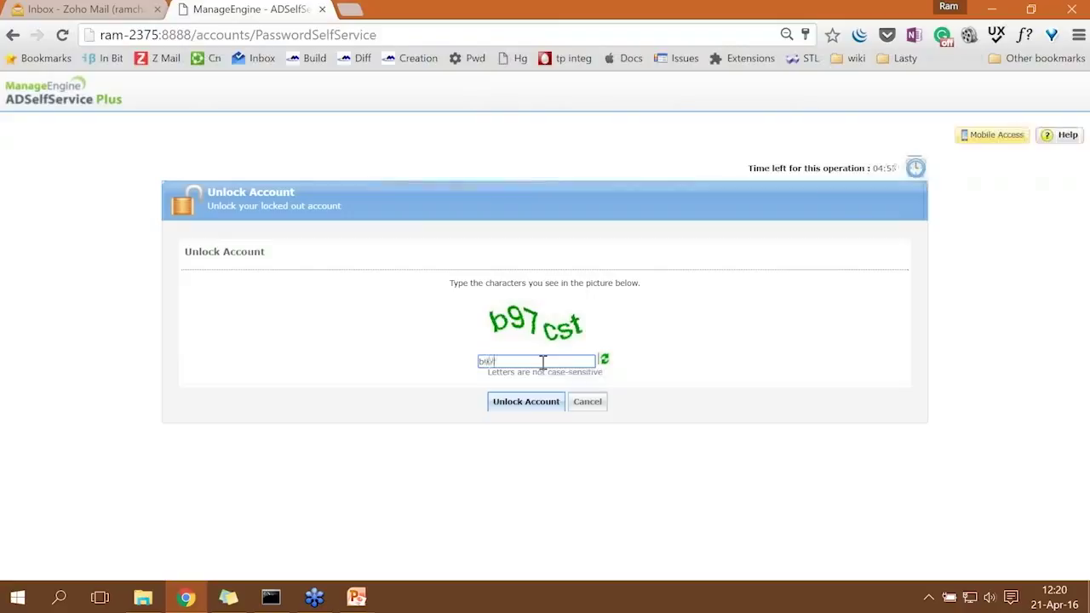
pyautogui.write('97cst')
pyautogui.click(516, 404)
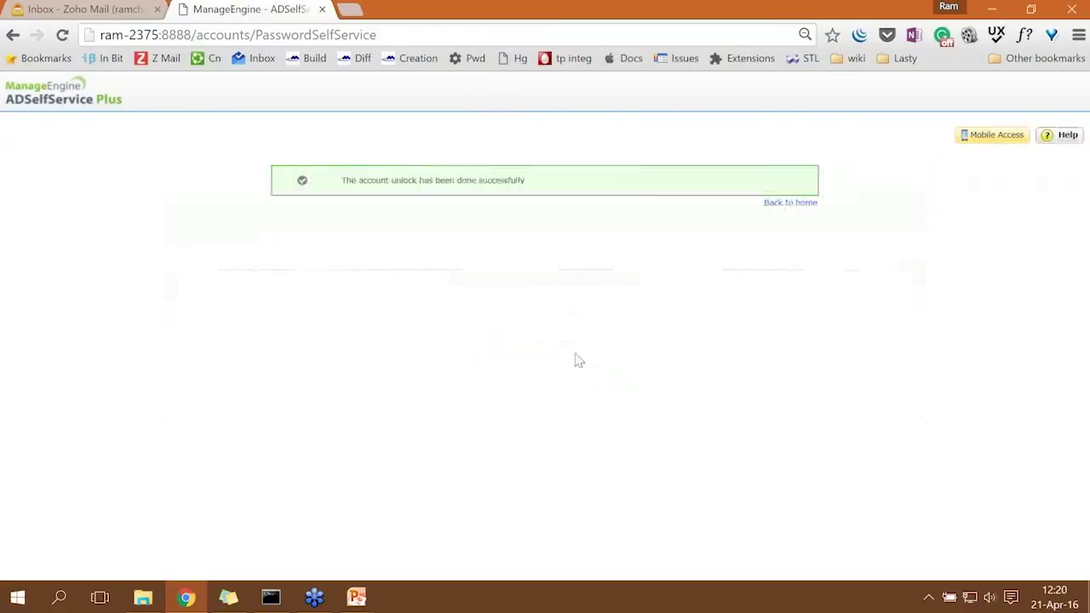
pyautogui.click(790, 204)
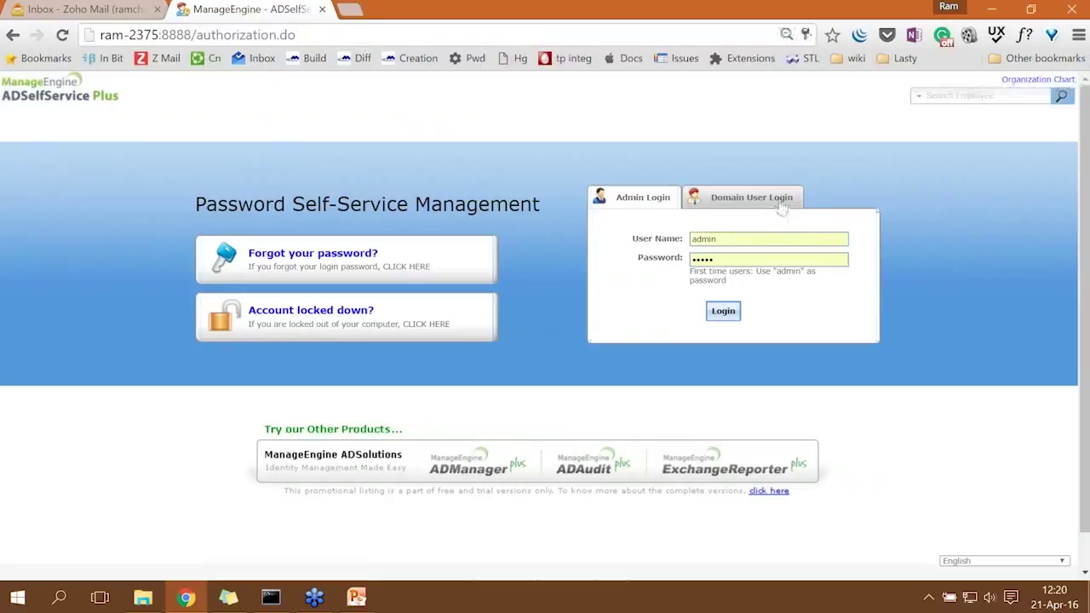
pyautogui.click(228, 597)
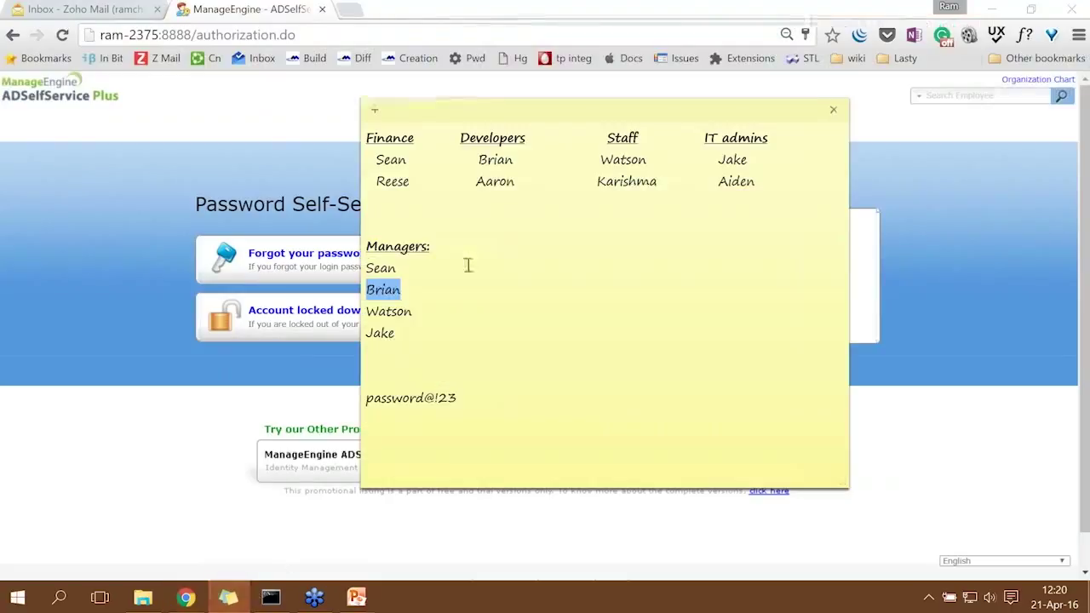
pyautogui.click(403, 295)
pyautogui.moveTo(434, 246); pyautogui.dragTo(369, 253)
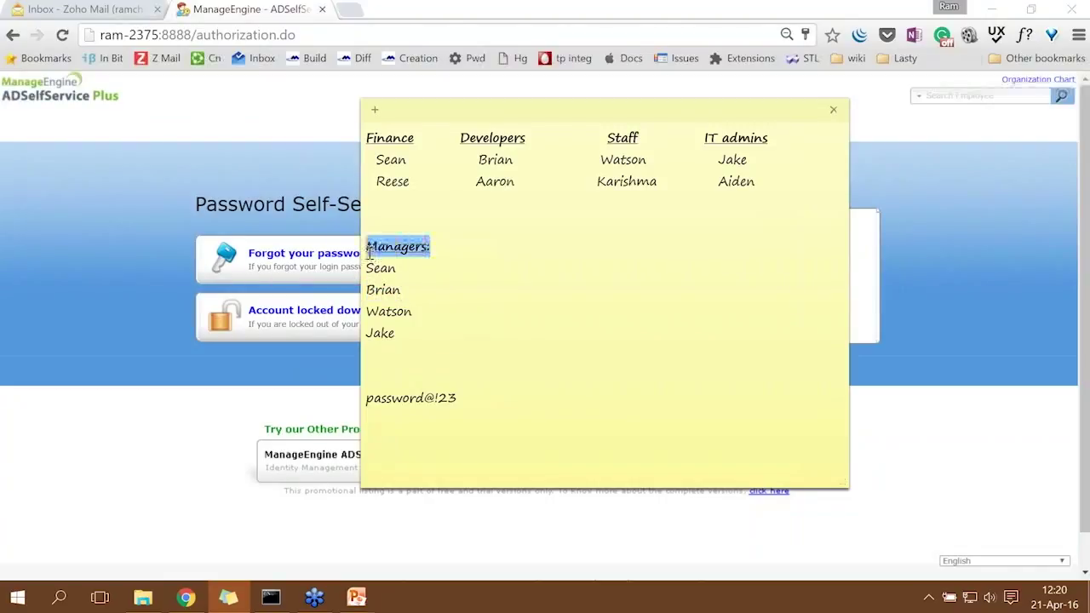
pyautogui.click(403, 291)
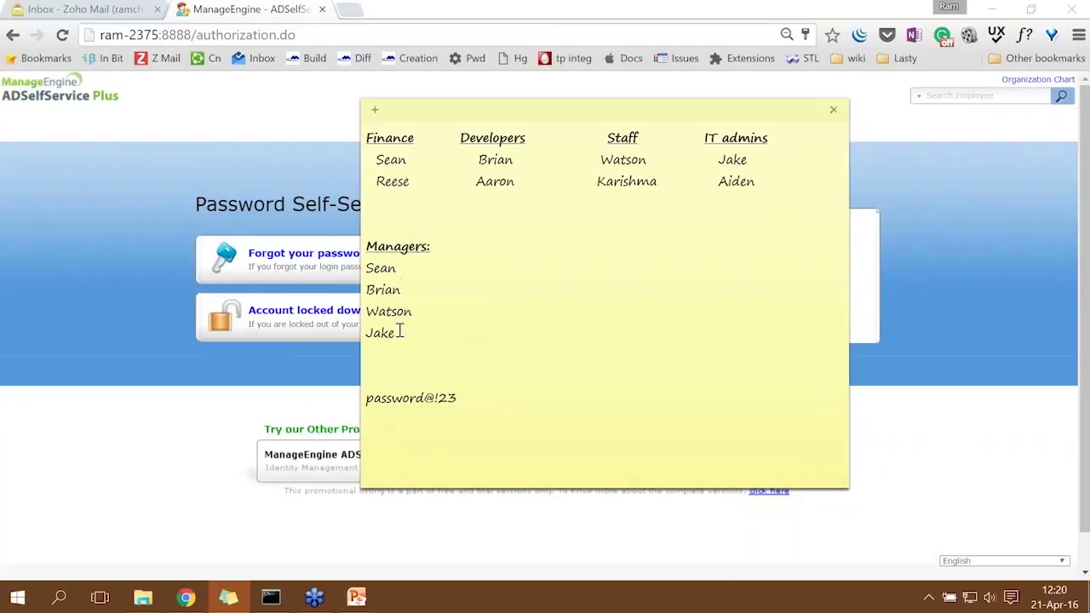
pyautogui.moveTo(401, 333); pyautogui.dragTo(364, 254)
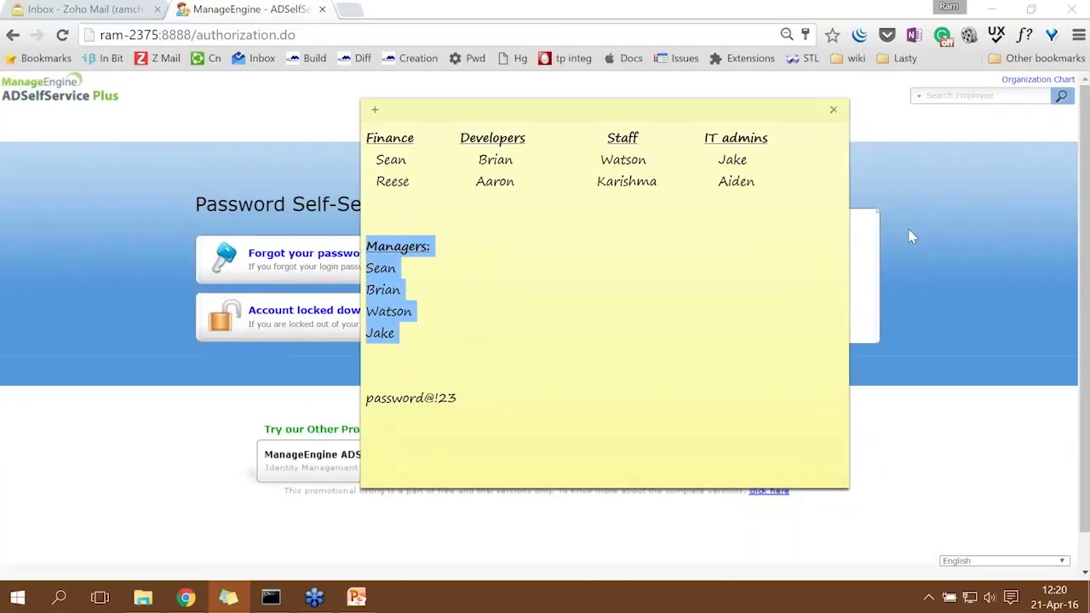
pyautogui.click(948, 253)
pyautogui.moveTo(356, 598)
pyautogui.click(448, 520)
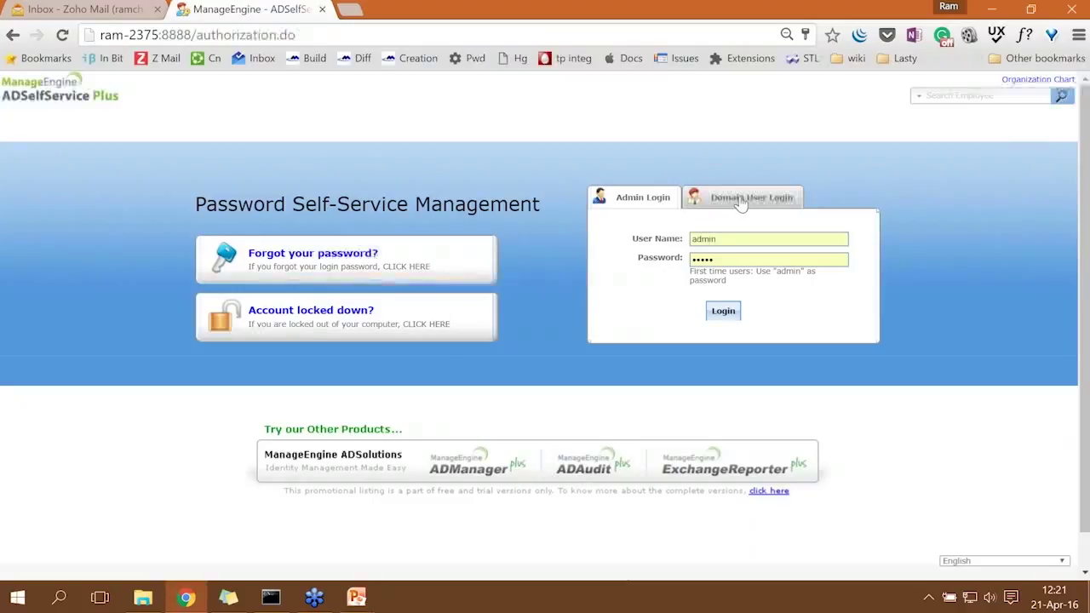
# Sign in on Admin Login and open the Configuration tab's Policy Configuration list.
pyautogui.click(708, 314)
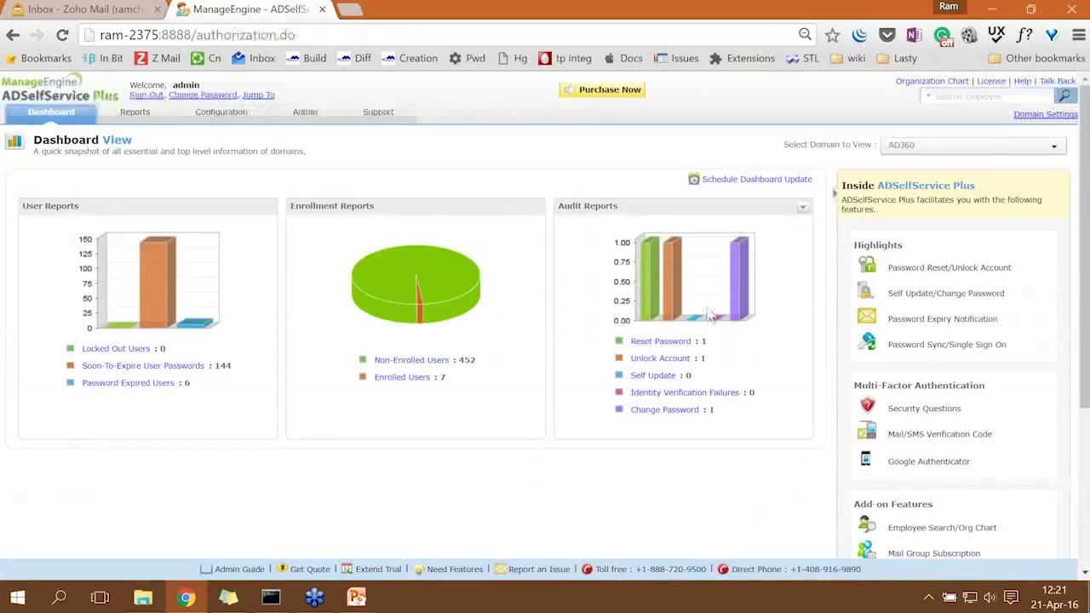
pyautogui.click(225, 119)
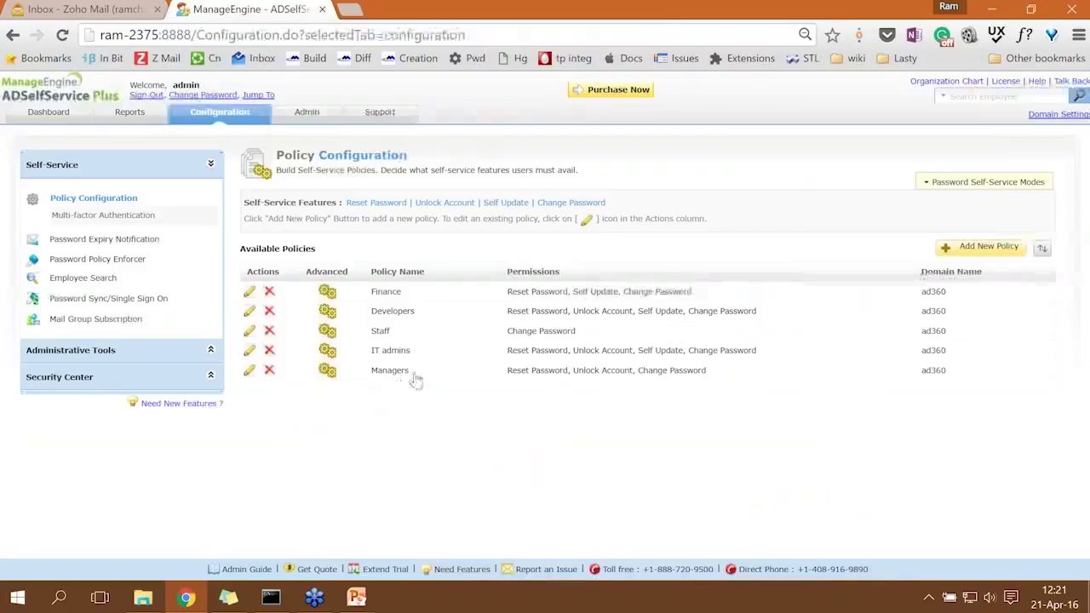
# Open the Managers policy's Advanced block-user settings, review them, and cancel without changes.
pyautogui.click(249, 374)
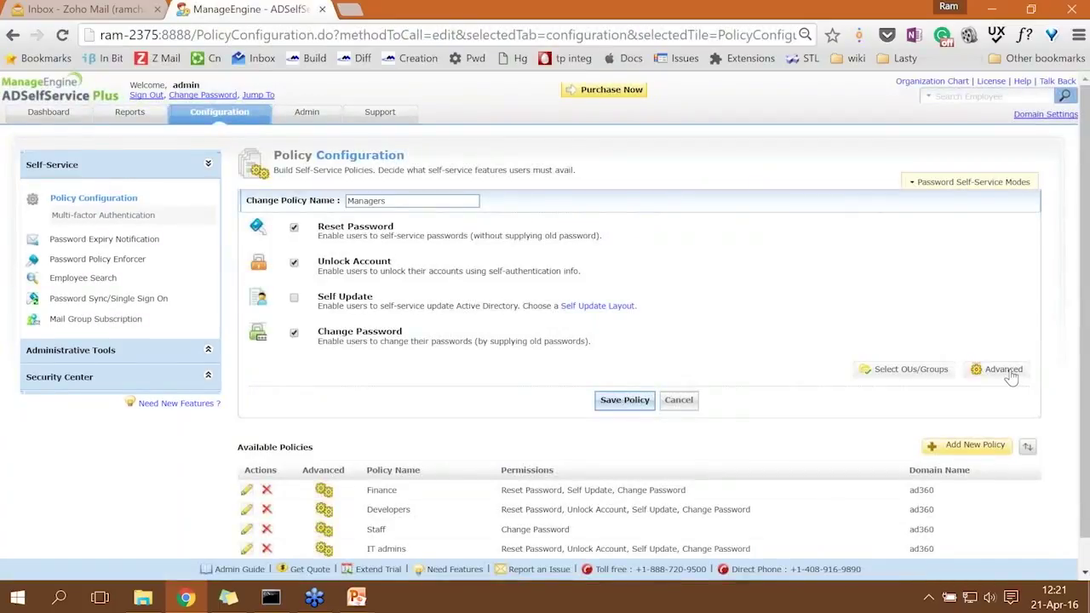
pyautogui.click(1005, 372)
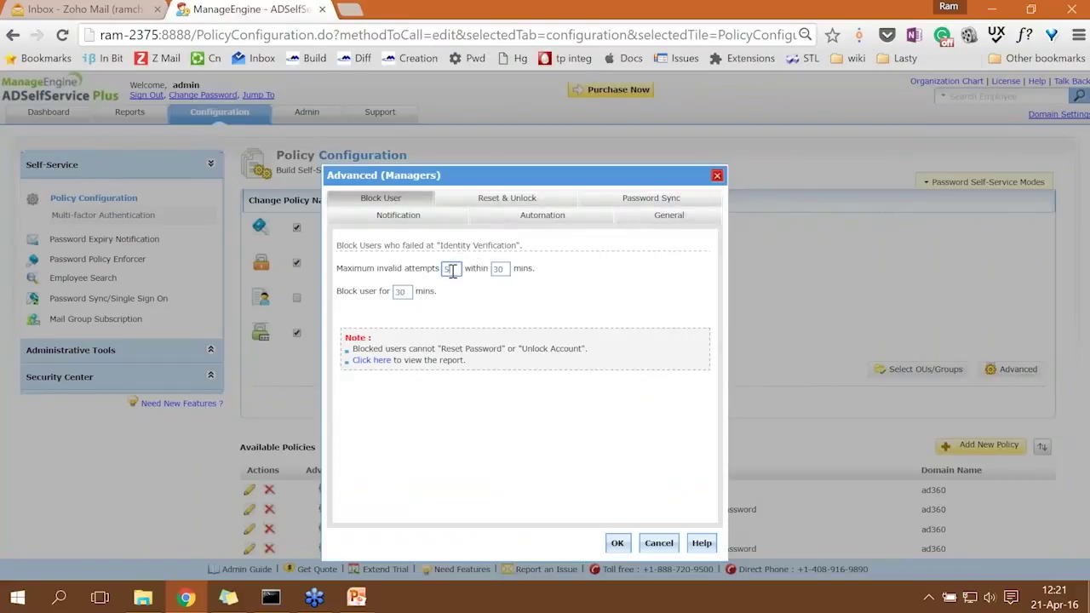
pyautogui.doubleClick(501, 270)
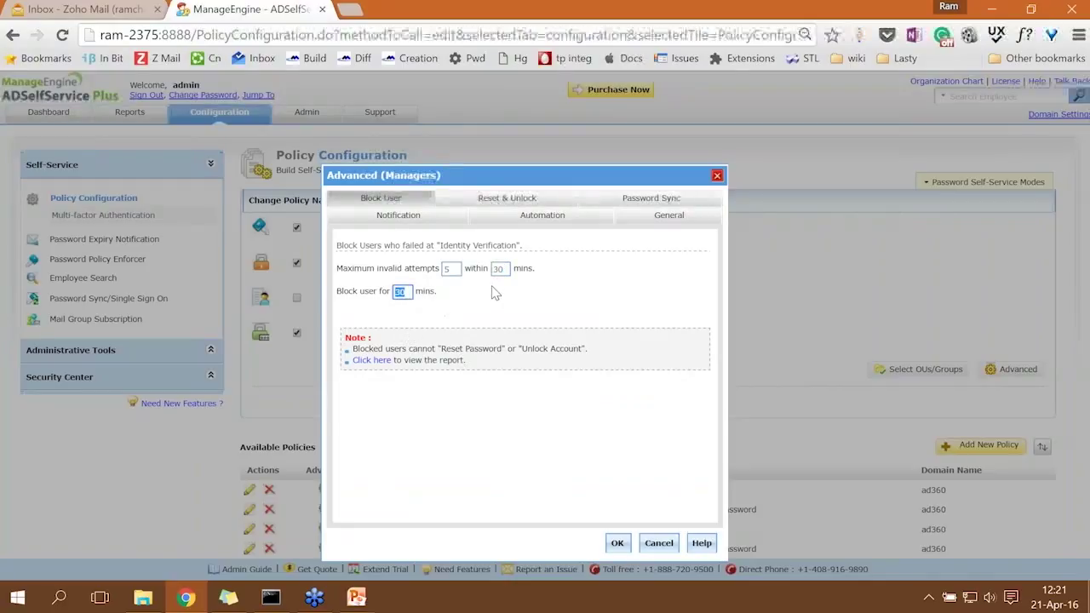
pyautogui.click(658, 544)
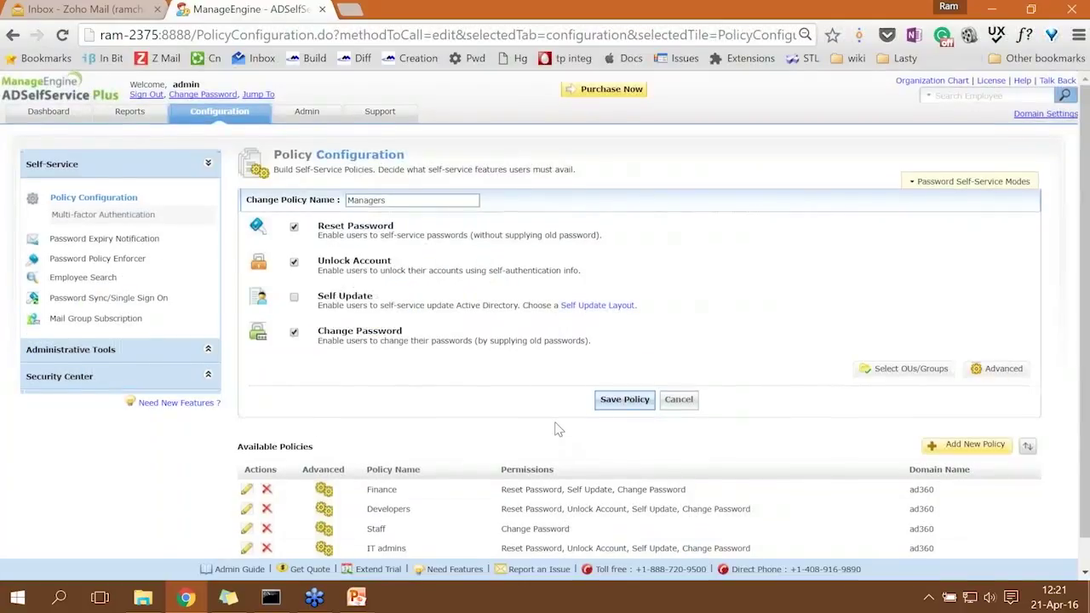
pyautogui.scroll(-1, 558, 429)
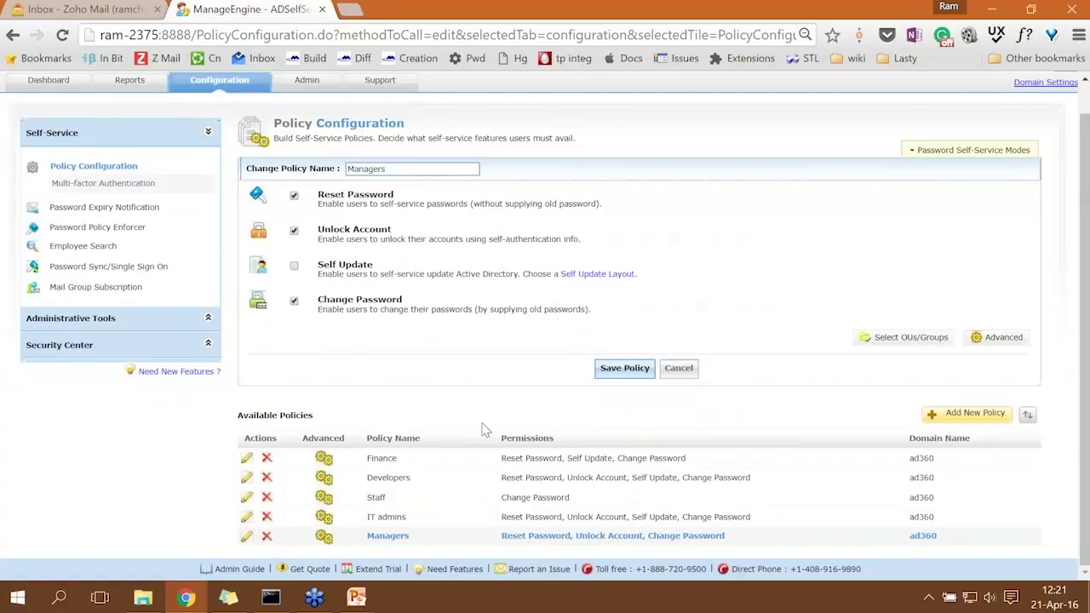
# Set the Finance policy's maximum invalid attempts to 3 under Advanced, save it, and dismiss the confirmation.
pyautogui.click(247, 460)
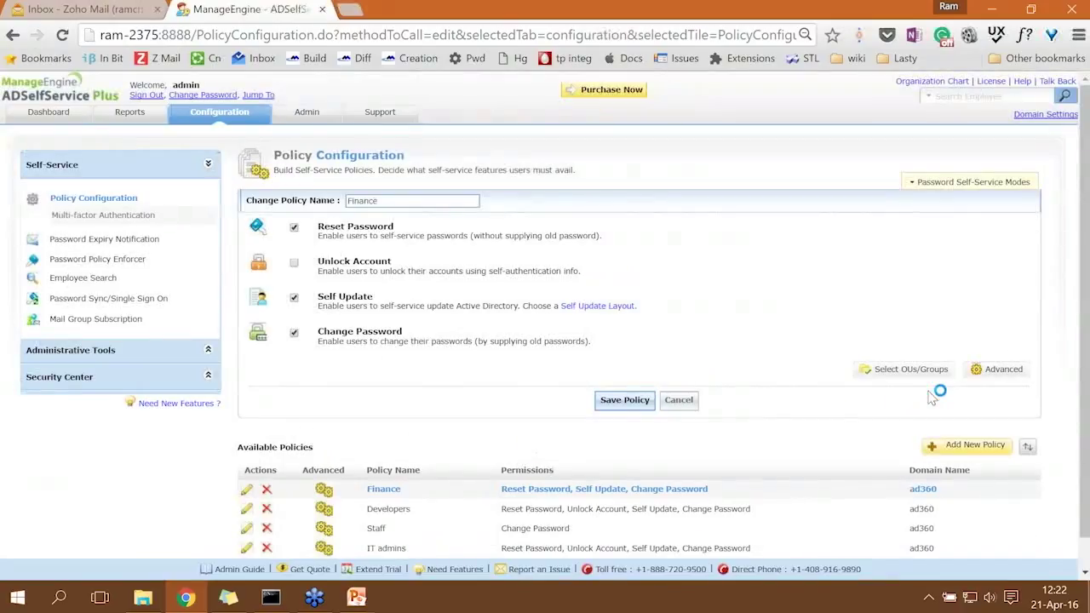
pyautogui.click(995, 372)
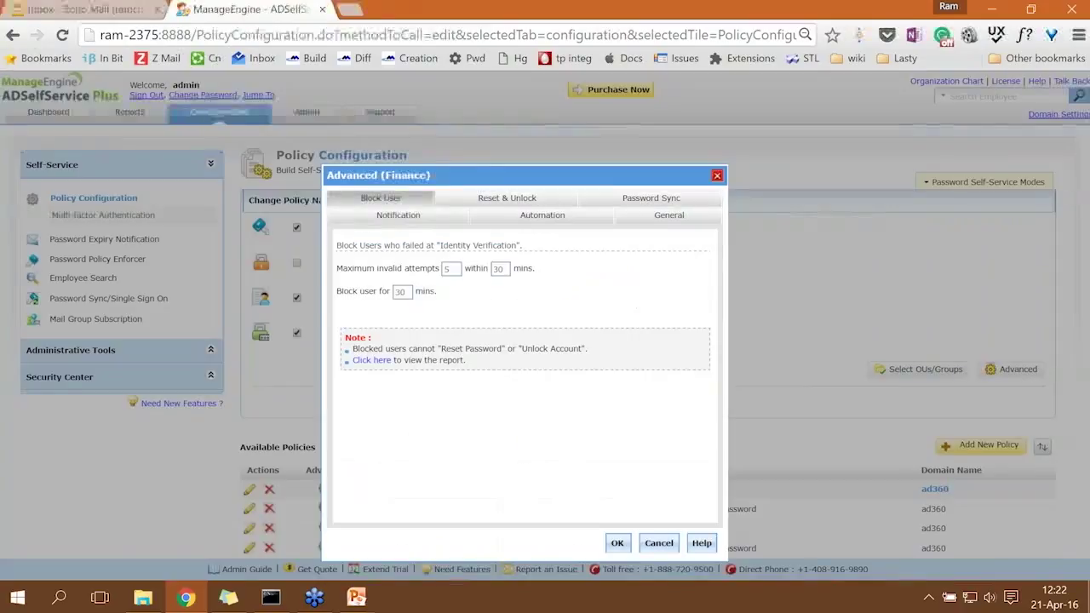
pyautogui.doubleClick(453, 270)
pyautogui.write('3')
pyautogui.click(617, 543)
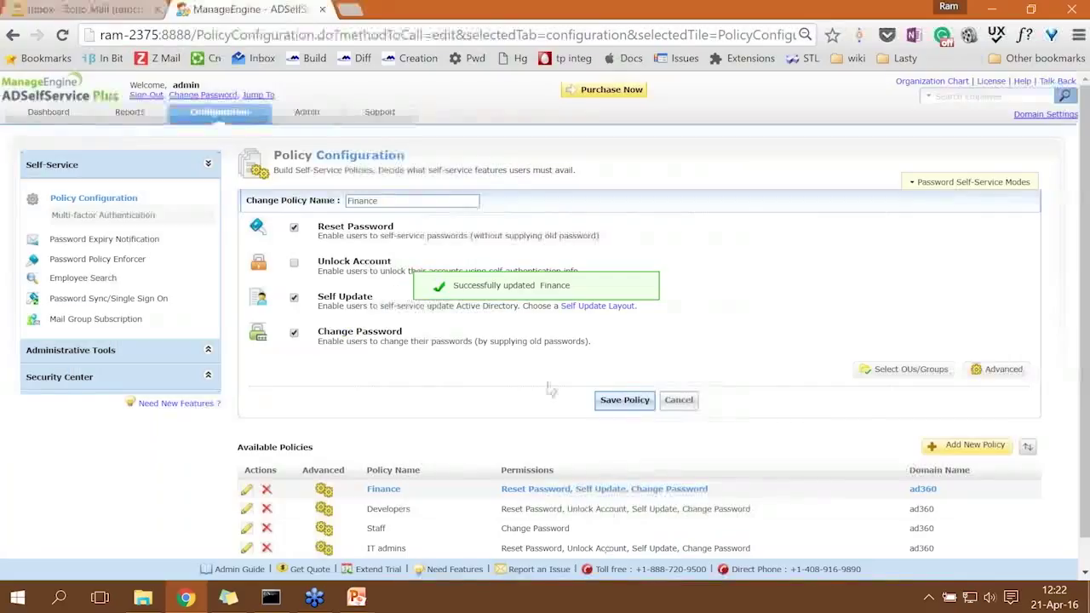
pyautogui.click(623, 400)
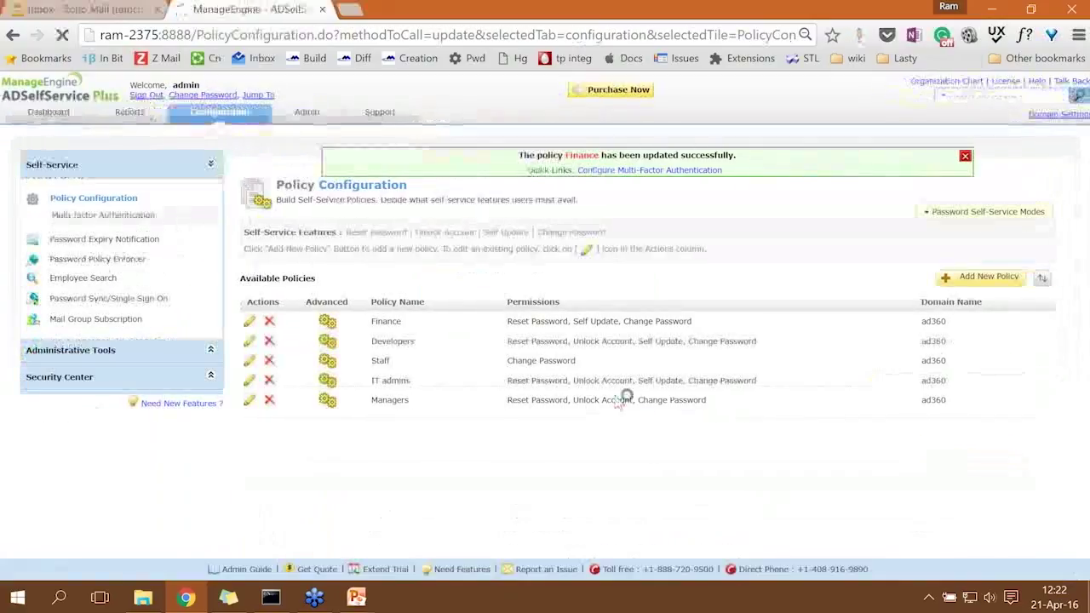
pyautogui.click(965, 156)
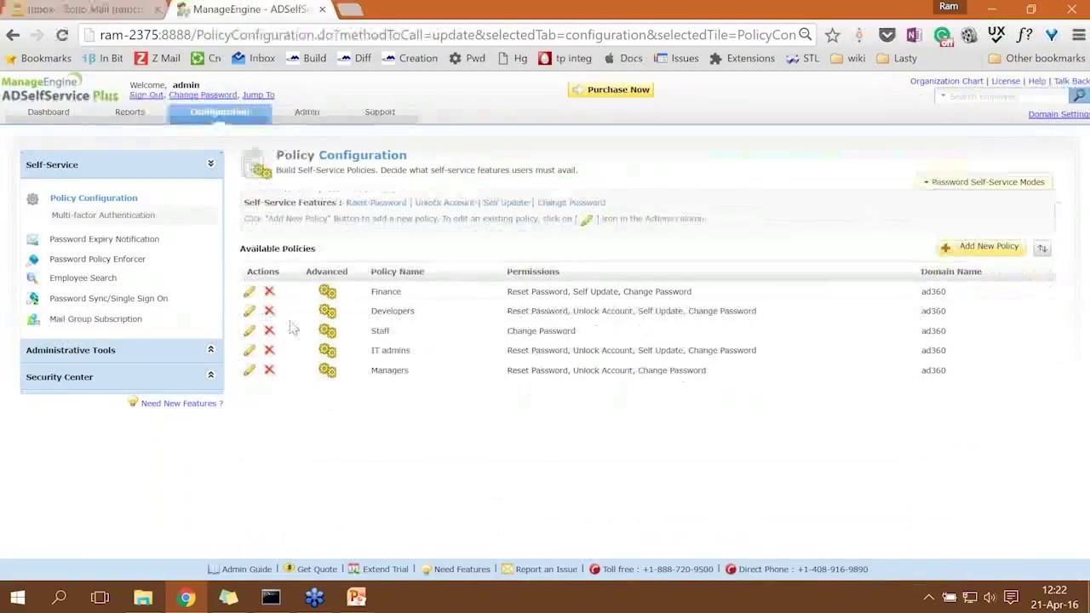
# Make the Developers policy block users 15 minutes after 3 invalid attempts within 45 minutes.
pyautogui.click(248, 312)
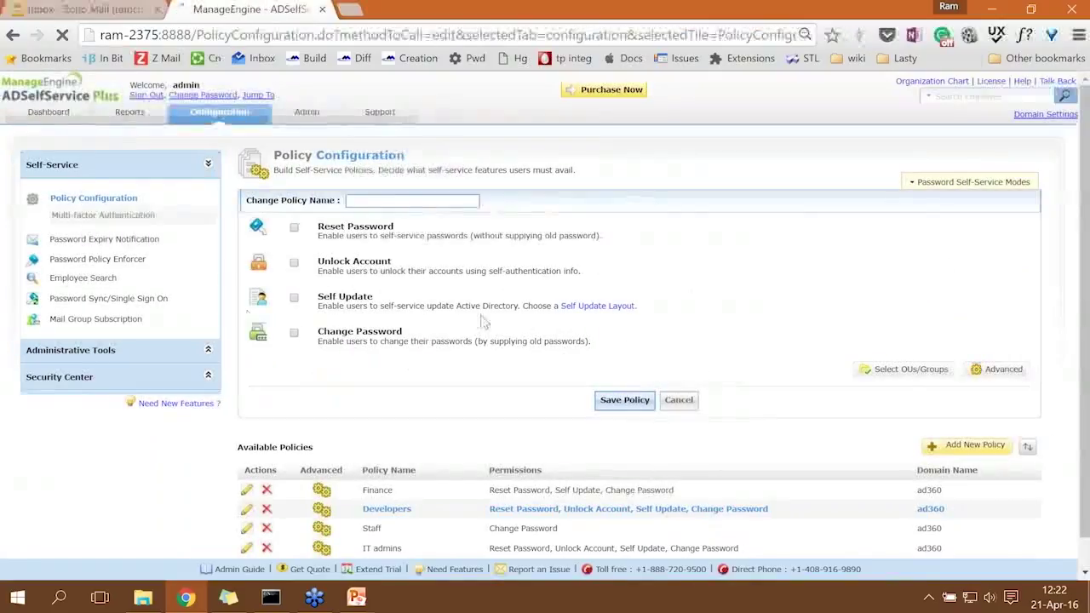
pyautogui.click(1007, 375)
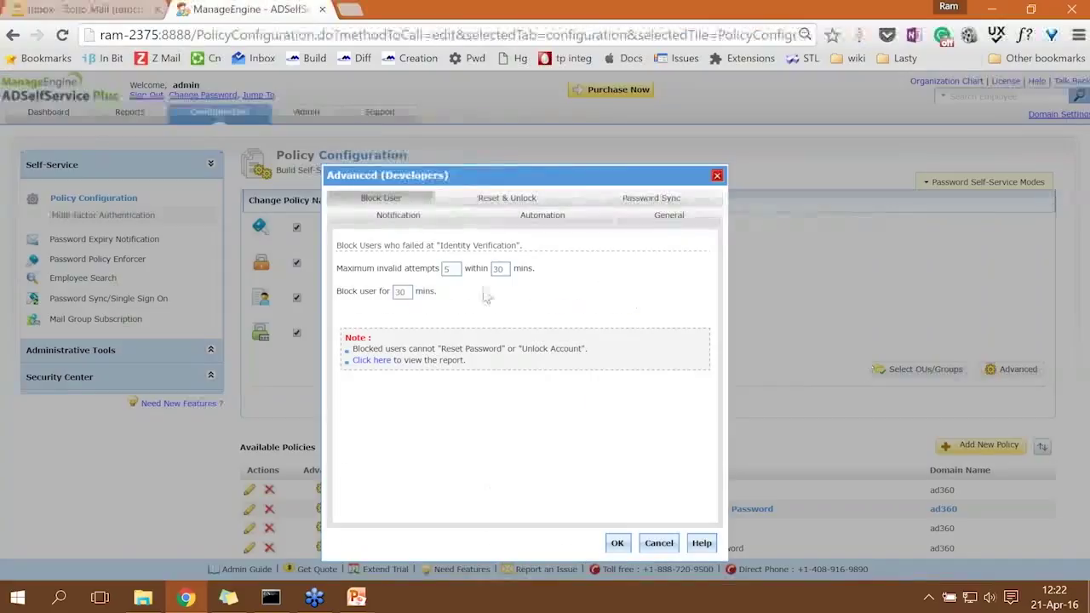
pyautogui.doubleClick(458, 272)
pyautogui.write('3')
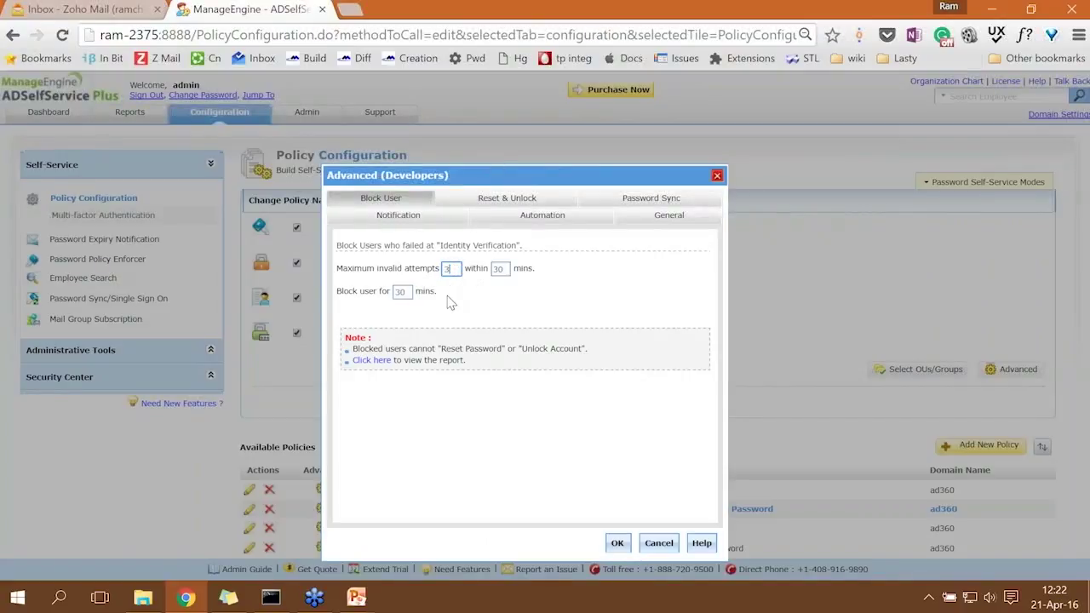
pyautogui.press('Tab')
pyautogui.doubleClick(497, 269)
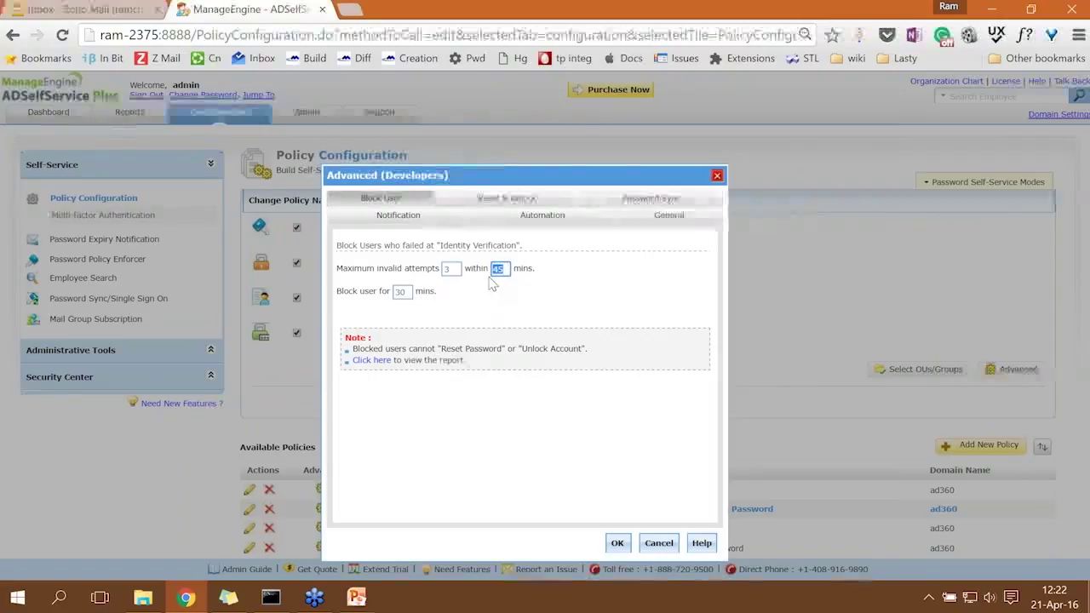
pyautogui.doubleClick(408, 292)
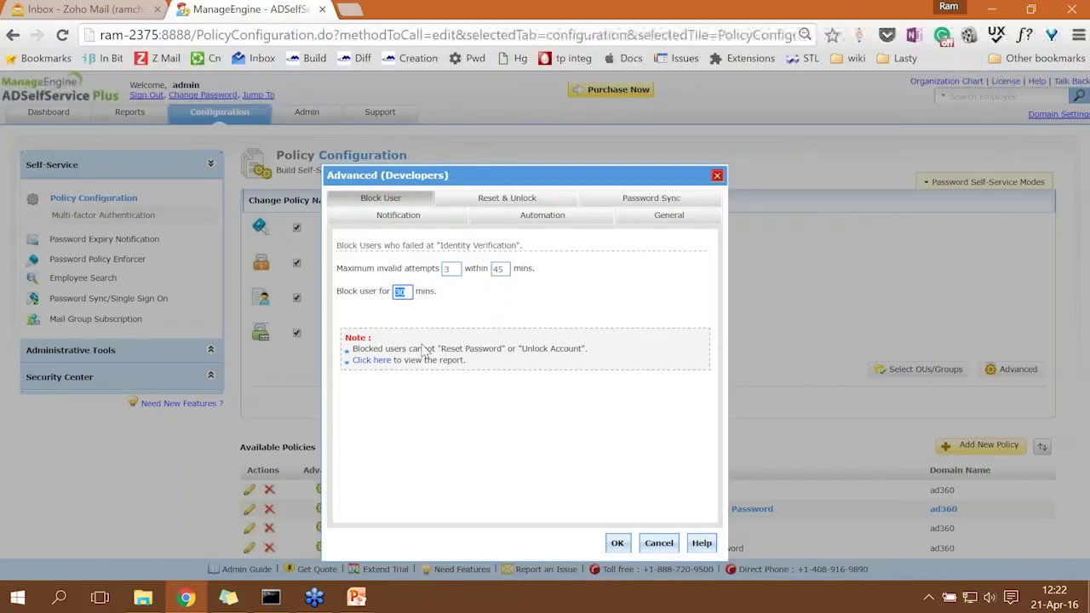
pyautogui.write('15')
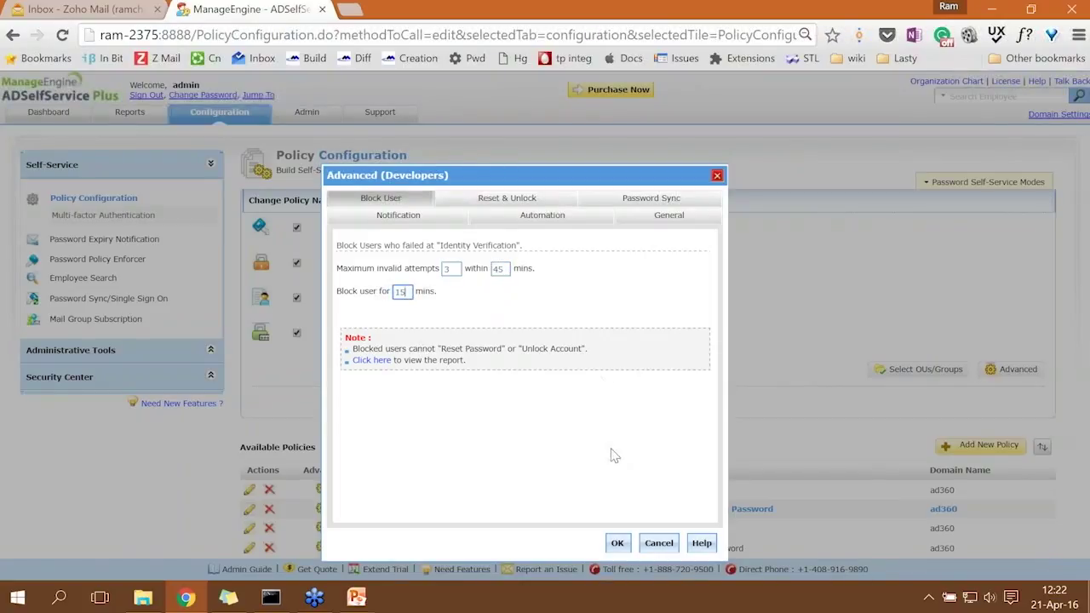
pyautogui.click(615, 543)
pyautogui.click(634, 403)
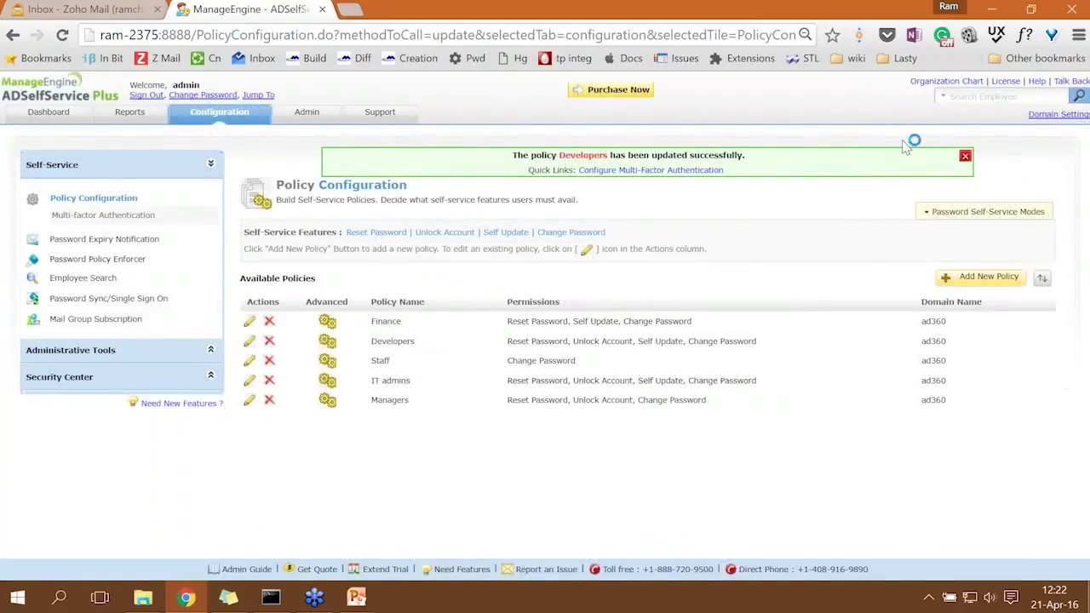
# Sign out of the admin console and try a domain login as a Finance member from the sticky note.
pyautogui.click(965, 157)
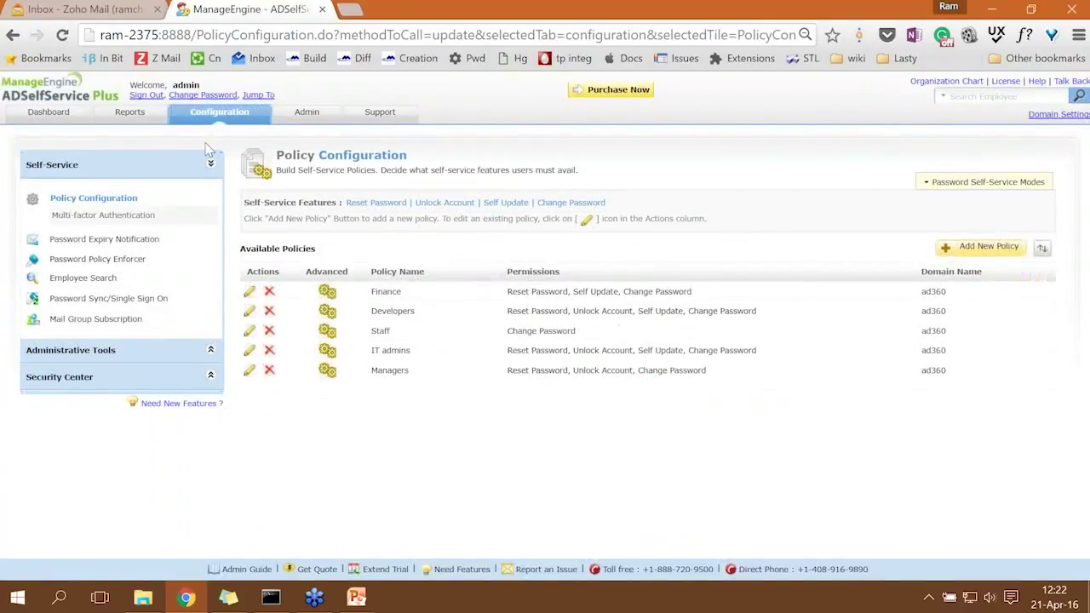
pyautogui.click(144, 96)
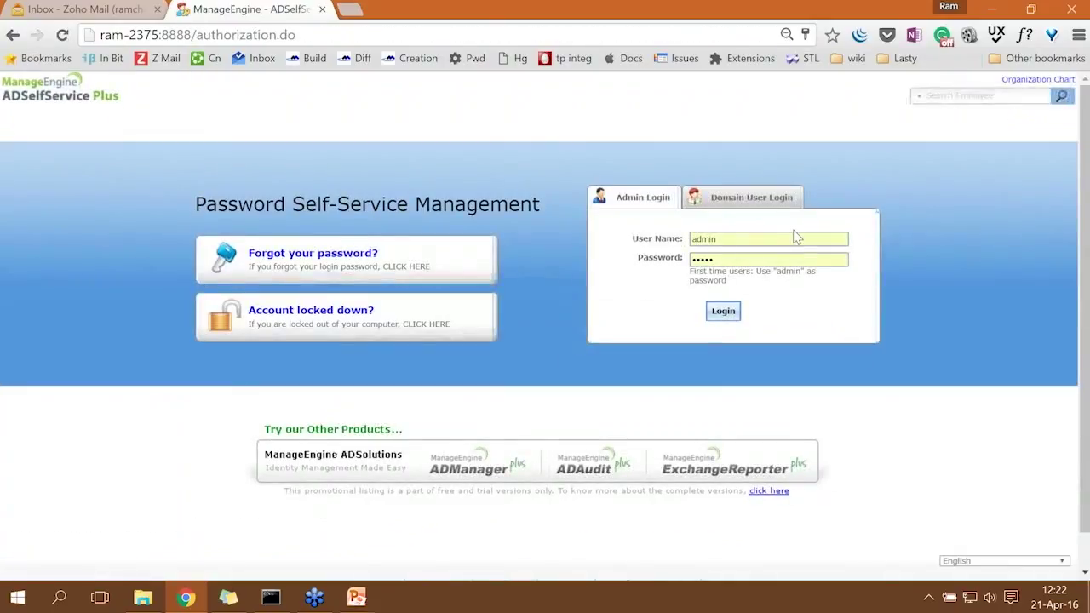
pyautogui.click(779, 201)
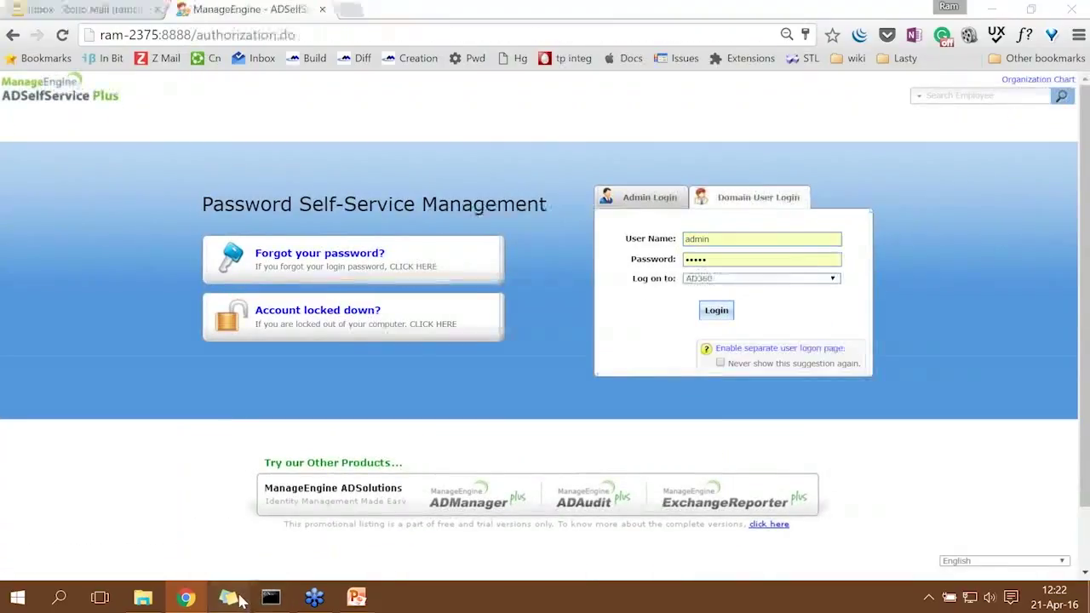
pyautogui.click(229, 597)
pyautogui.doubleClick(397, 181)
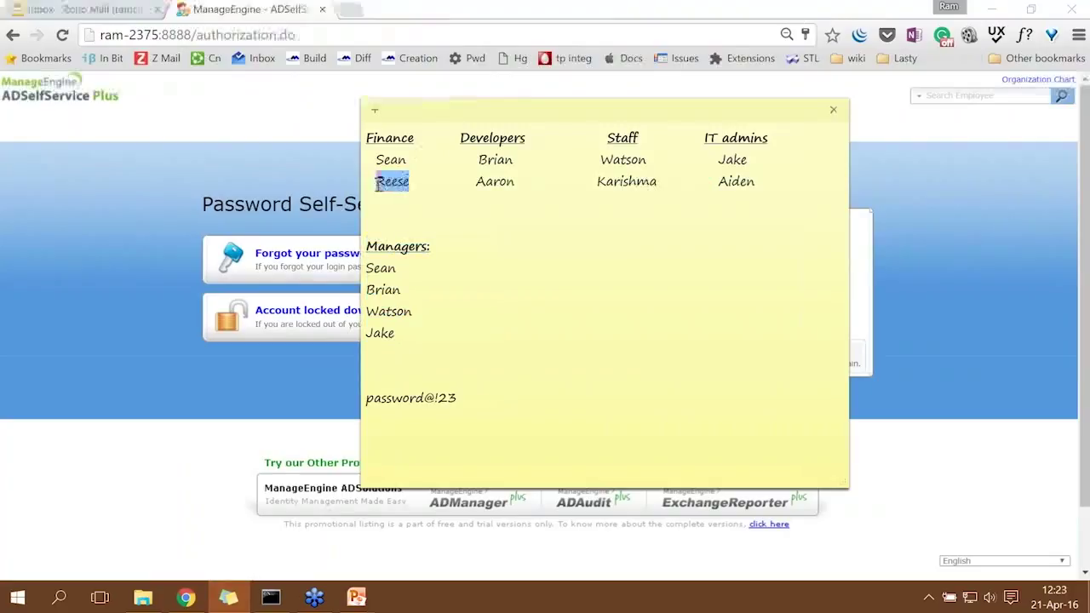
pyautogui.click(897, 272)
pyautogui.moveTo(736, 241); pyautogui.dragTo(618, 231)
pyautogui.write('rees')
pyautogui.press('Tab')
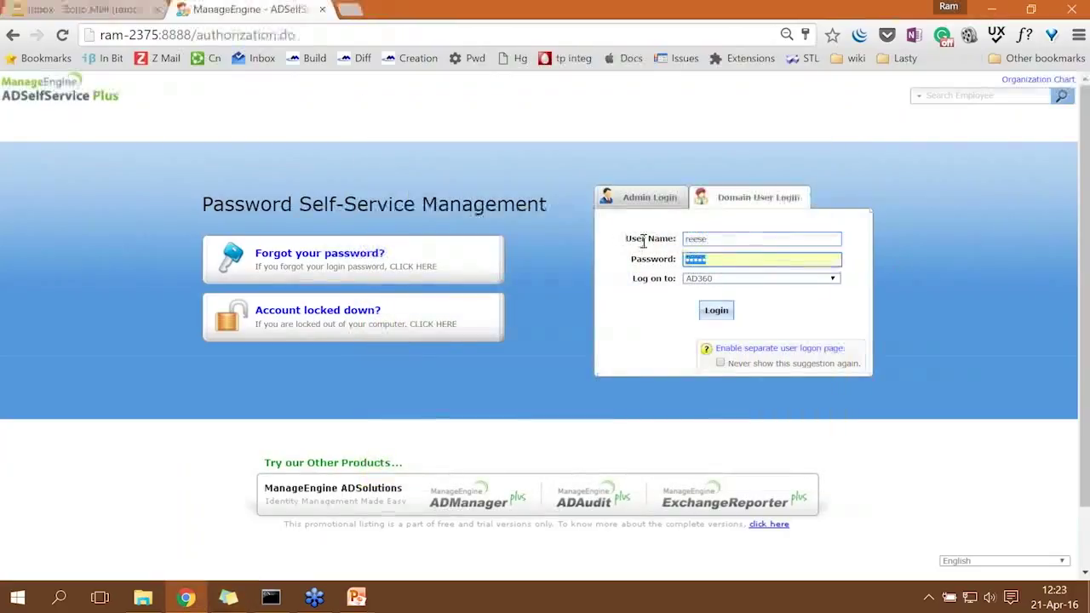
pyautogui.click(728, 313)
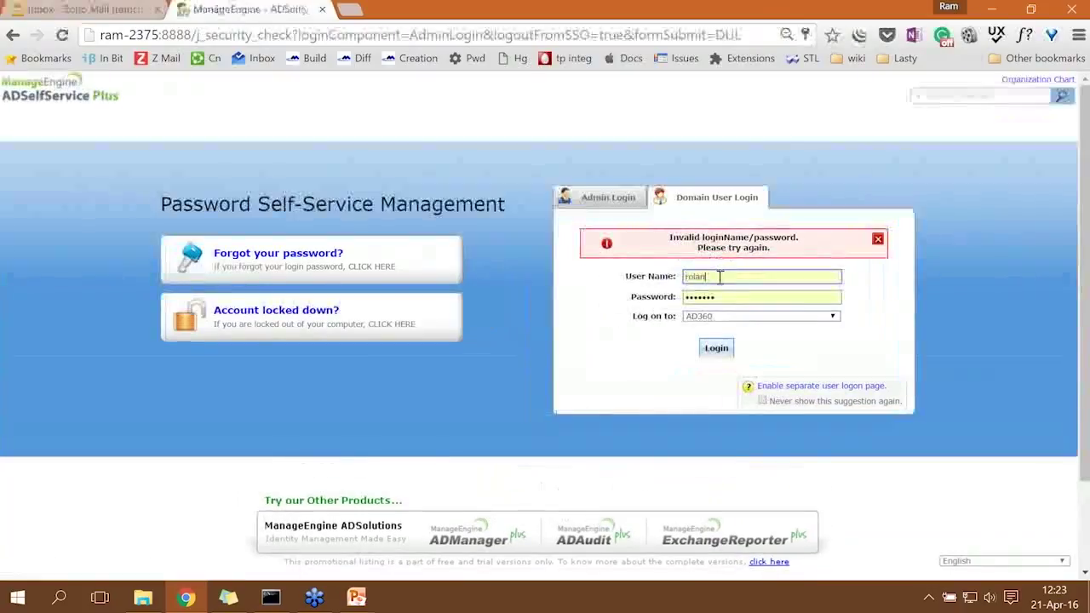
# After the invalid login error, correct the user name, re-enter the password, and retry.
pyautogui.doubleClick(695, 278)
pyautogui.write('raj')
pyautogui.press('BackSpace')
pyautogui.press('BackSpace')
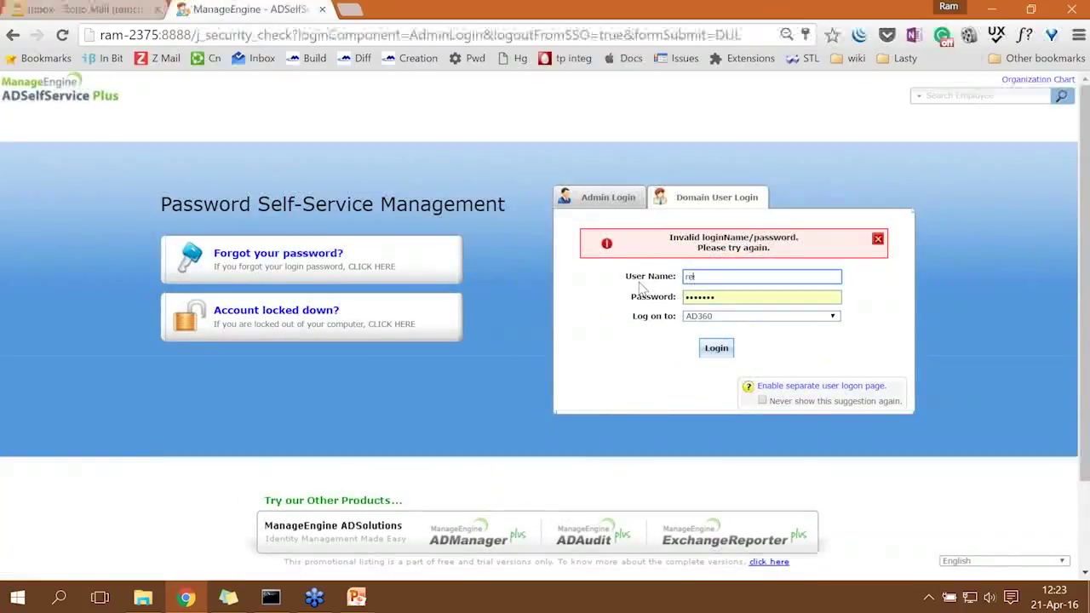
pyautogui.click(878, 239)
pyautogui.moveTo(739, 260); pyautogui.dragTo(657, 260)
pyautogui.write('••••••')
pyautogui.click(717, 311)
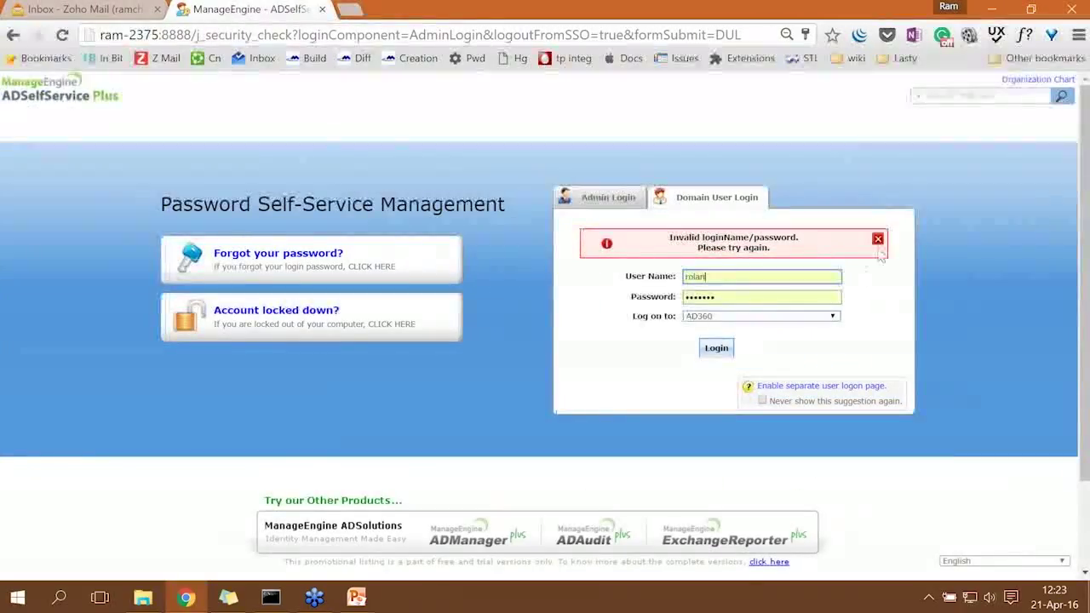
# Re-enter the Finance user's name and password, retry the login, and dismiss the error.
pyautogui.click(879, 239)
pyautogui.moveTo(708, 242); pyautogui.dragTo(632, 253)
pyautogui.write('reese')
pyautogui.press('Tab')
pyautogui.write('•••••••')
pyautogui.click(717, 311)
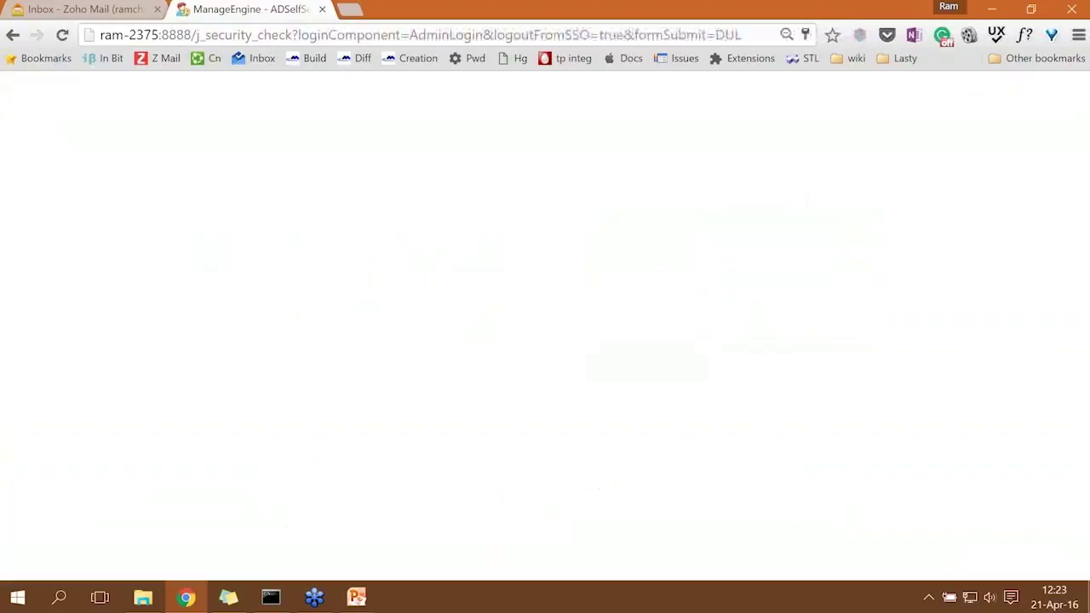
pyautogui.click(877, 240)
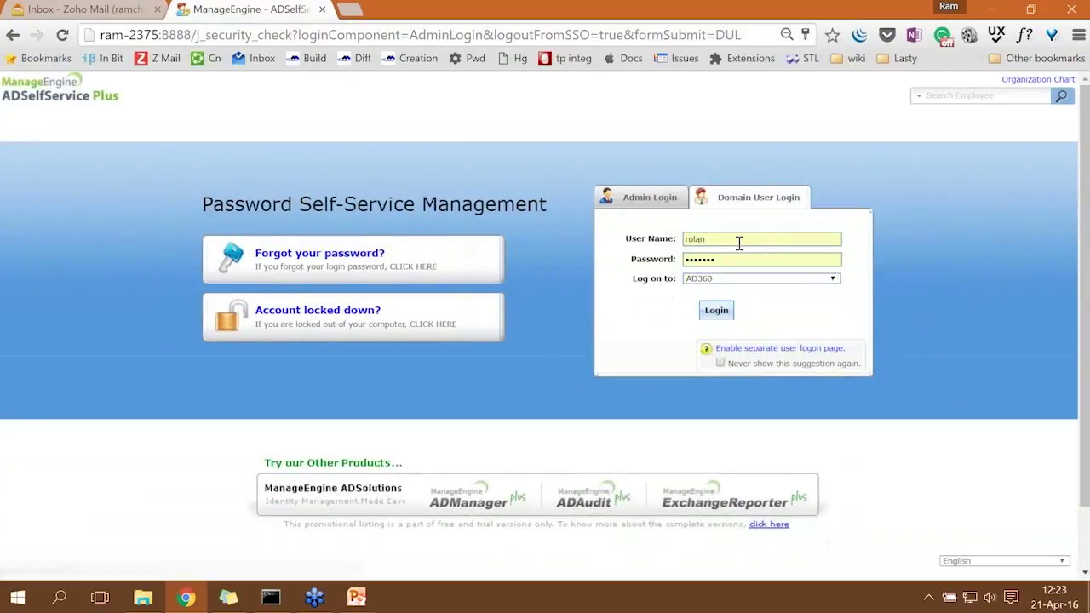
# Check the team-members sticky note again, then return to the Admin Login form.
pyautogui.click(238, 601)
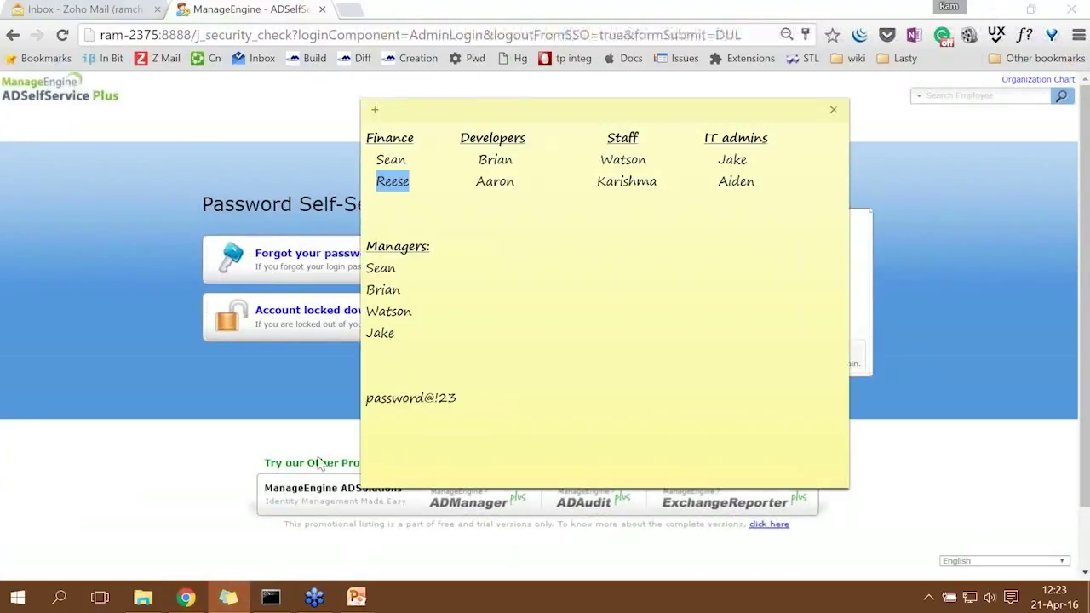
pyautogui.click(437, 186)
pyautogui.click(324, 401)
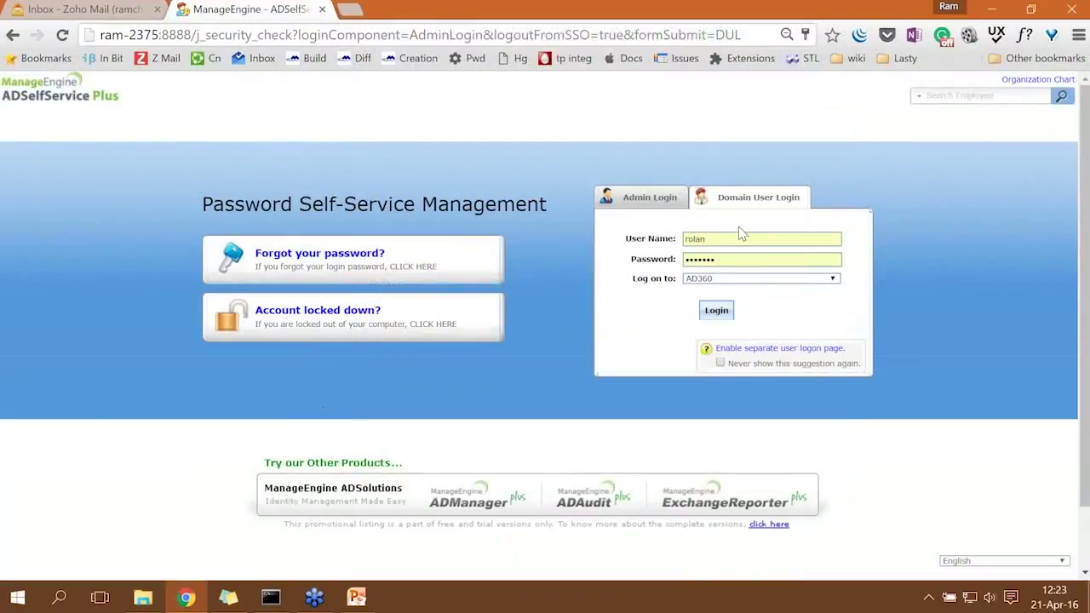
pyautogui.click(649, 198)
# Sign in as admin, re-save the Finance policy through its Advanced settings, and sign out.
pyautogui.click(725, 313)
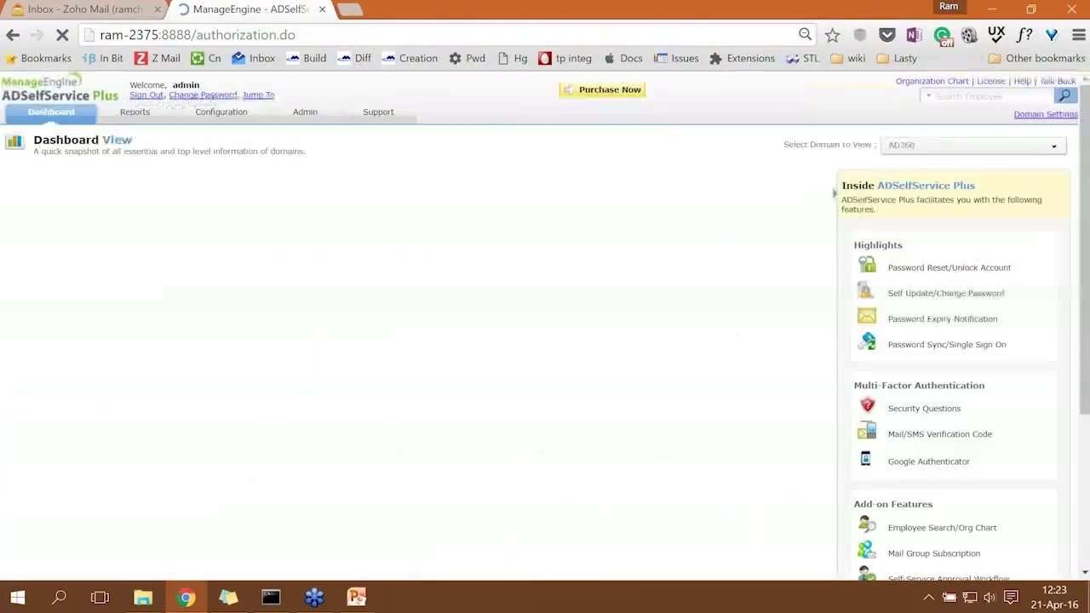
pyautogui.click(221, 112)
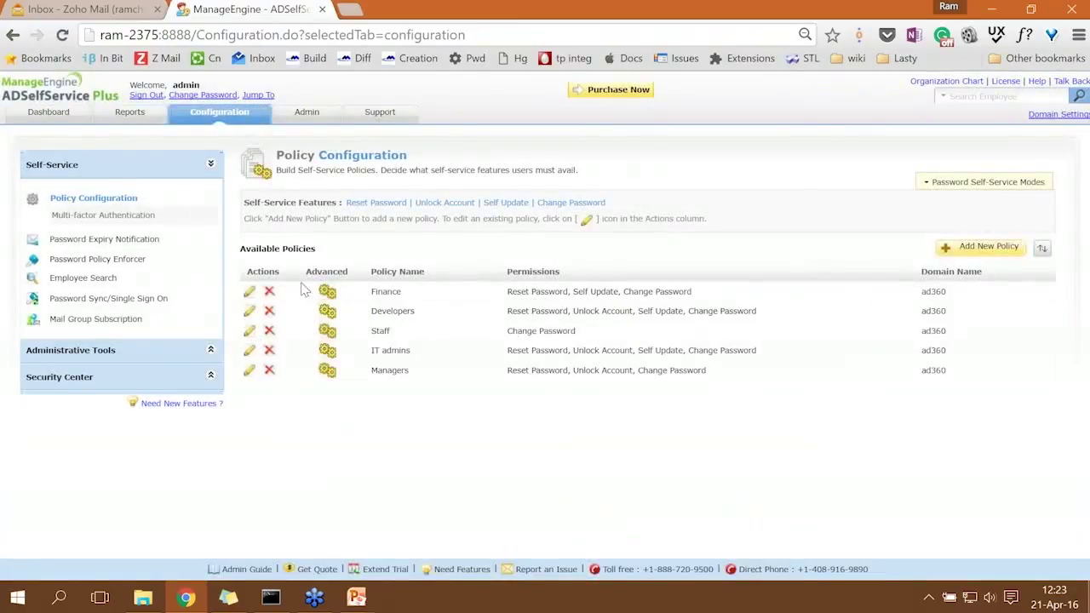
pyautogui.click(248, 293)
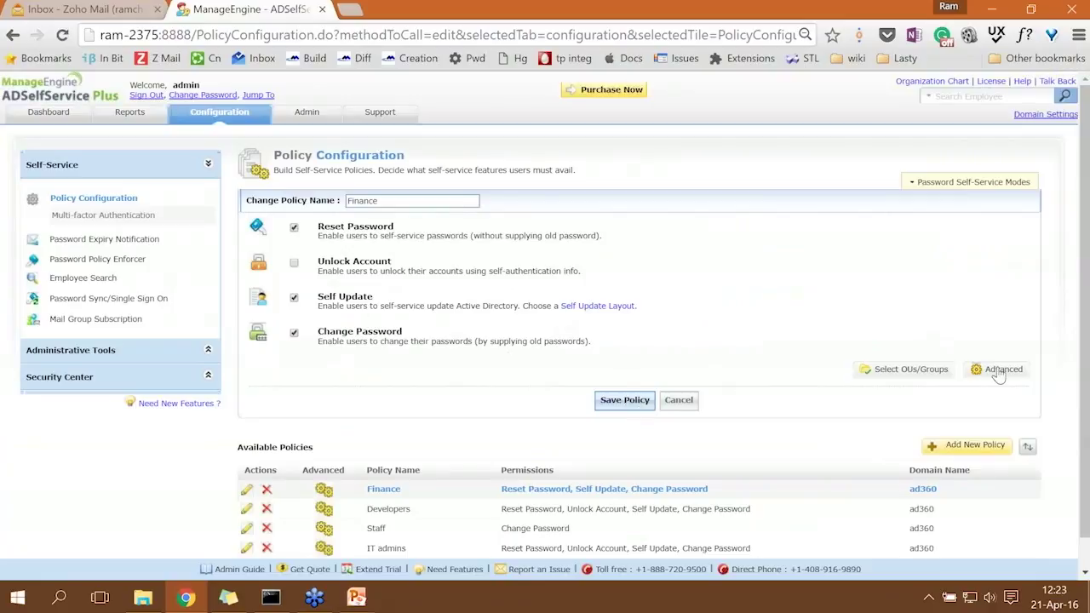
pyautogui.click(1003, 369)
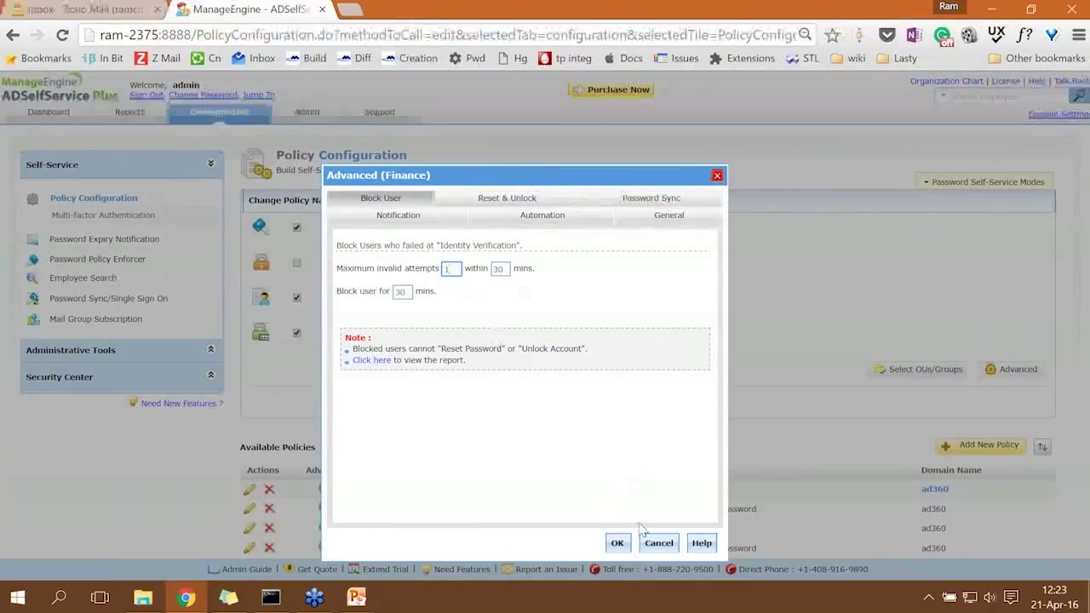
pyautogui.click(618, 543)
pyautogui.click(625, 400)
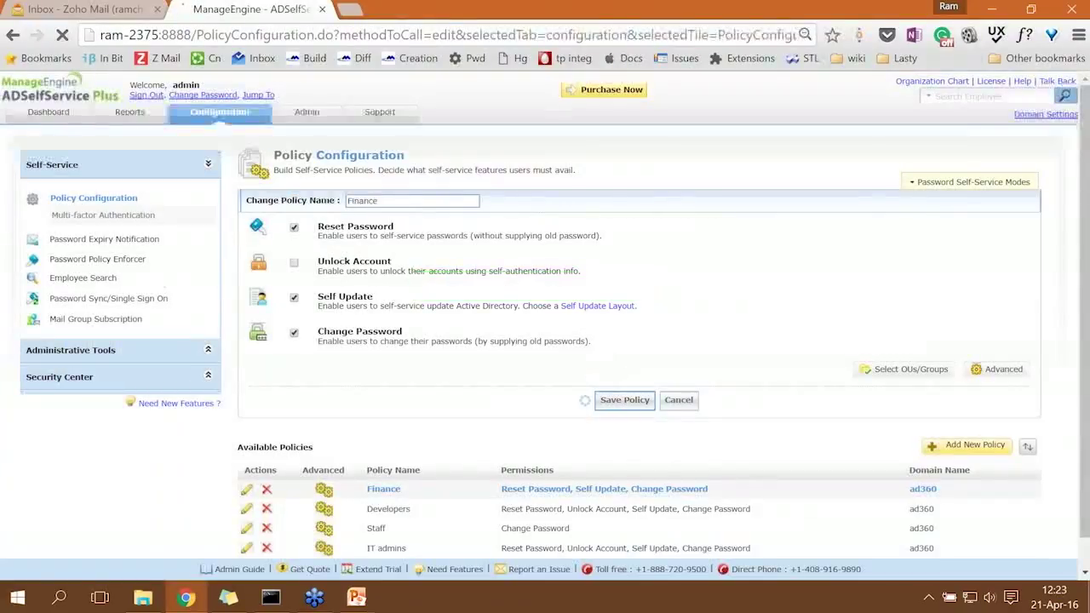
pyautogui.click(143, 96)
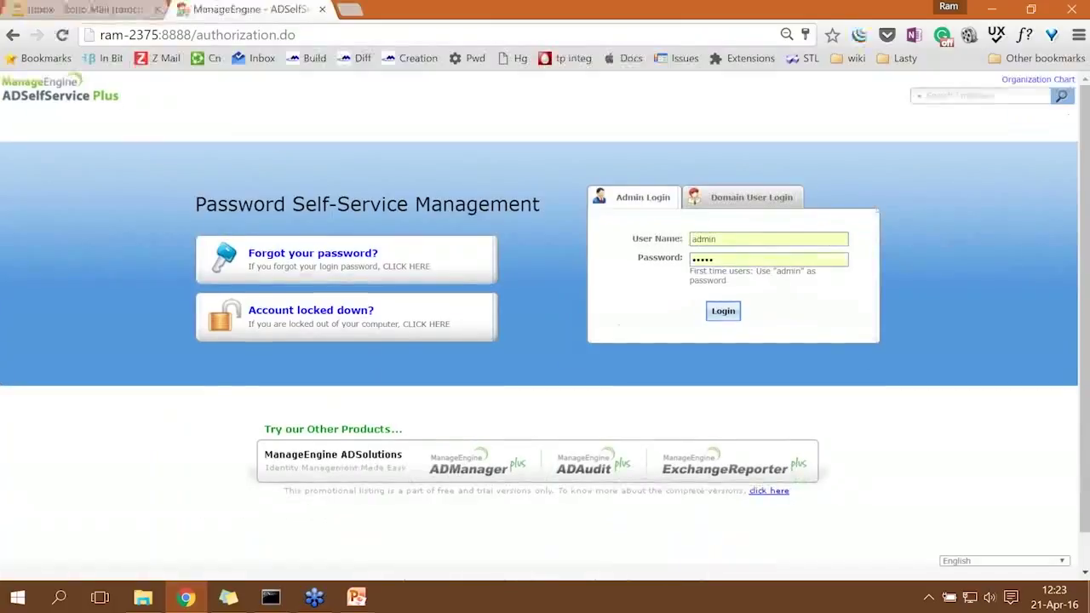
# On Domain User Login, enter the Finance user's name and password and log in.
pyautogui.click(759, 197)
pyautogui.moveTo(741, 240); pyautogui.dragTo(636, 239)
pyautogui.write('reese')
pyautogui.press('Tab')
pyautogui.hotkey('shift', 'Tab')
pyautogui.write('re')
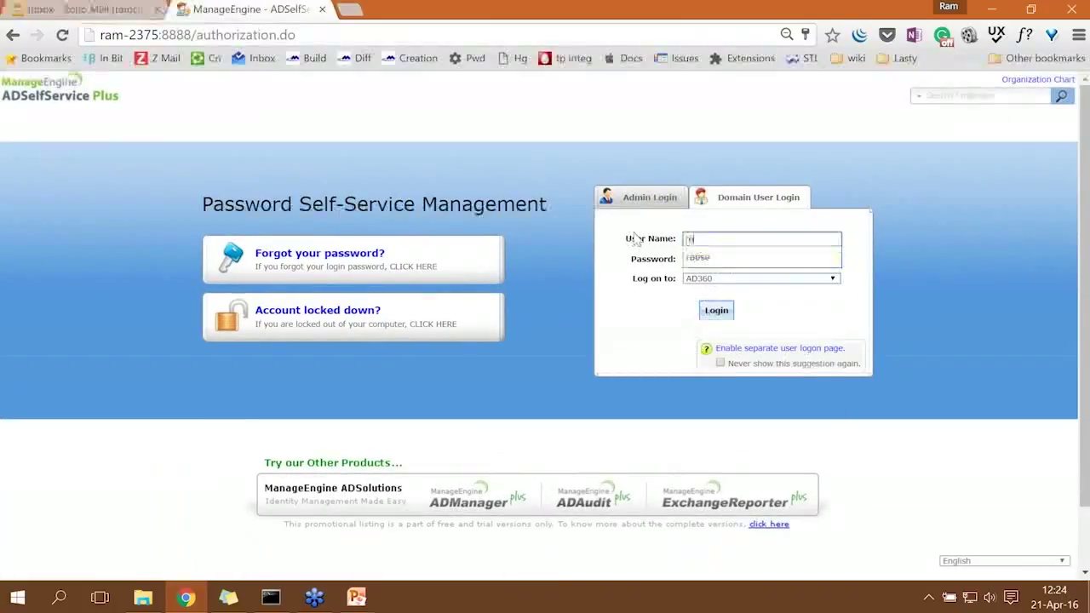
pyautogui.press('Tab')
pyautogui.write('password')
pyautogui.click(714, 313)
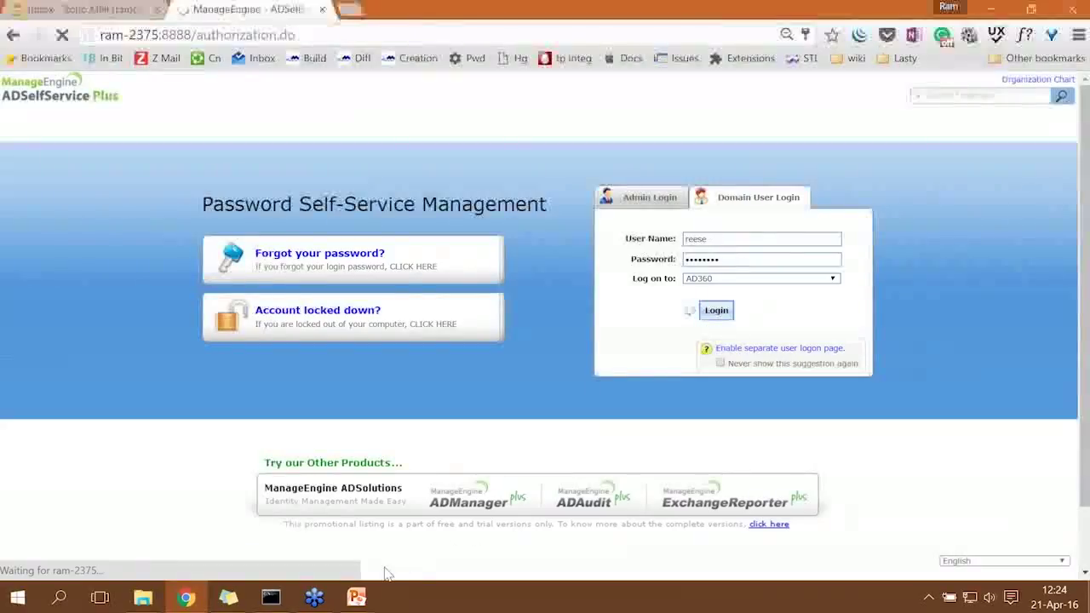
# Move the team-members sticky note off the form and dismiss the locked-account error.
pyautogui.moveTo(358, 597)
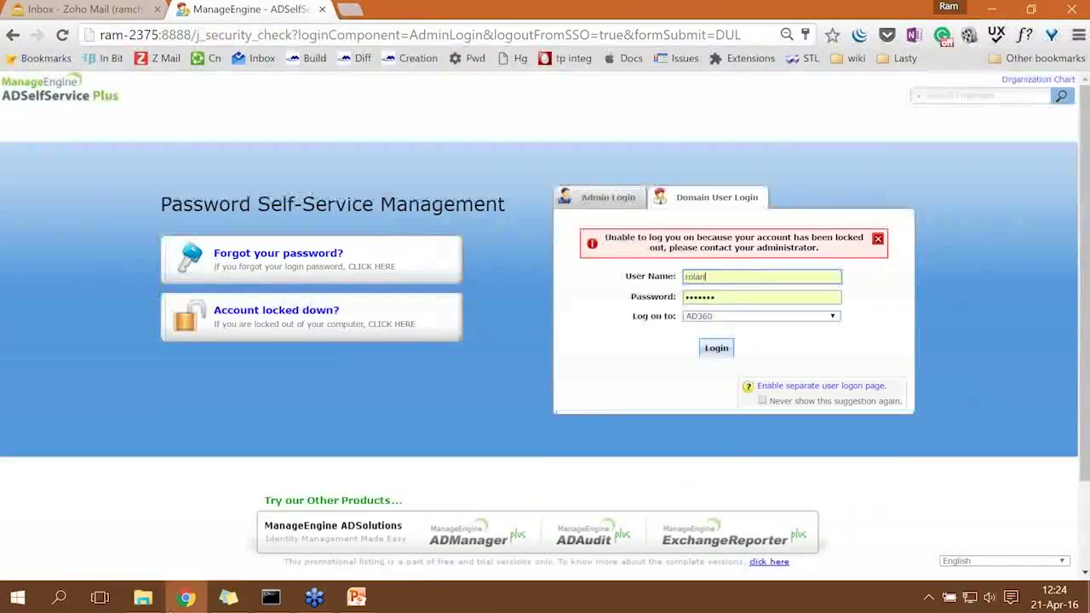
pyautogui.click(228, 598)
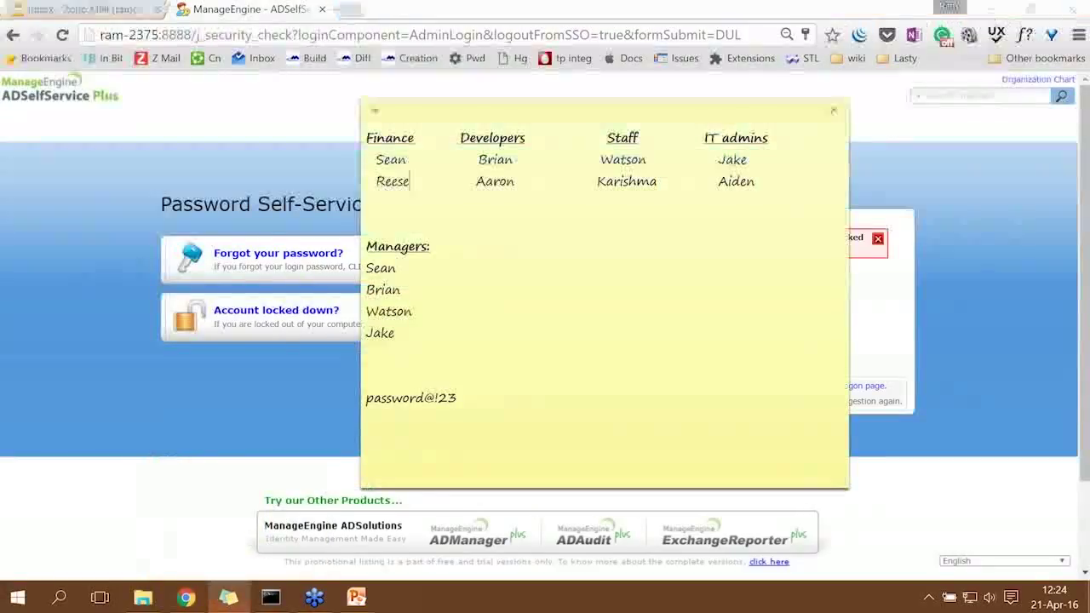
pyautogui.moveTo(631, 111); pyautogui.dragTo(775, 349)
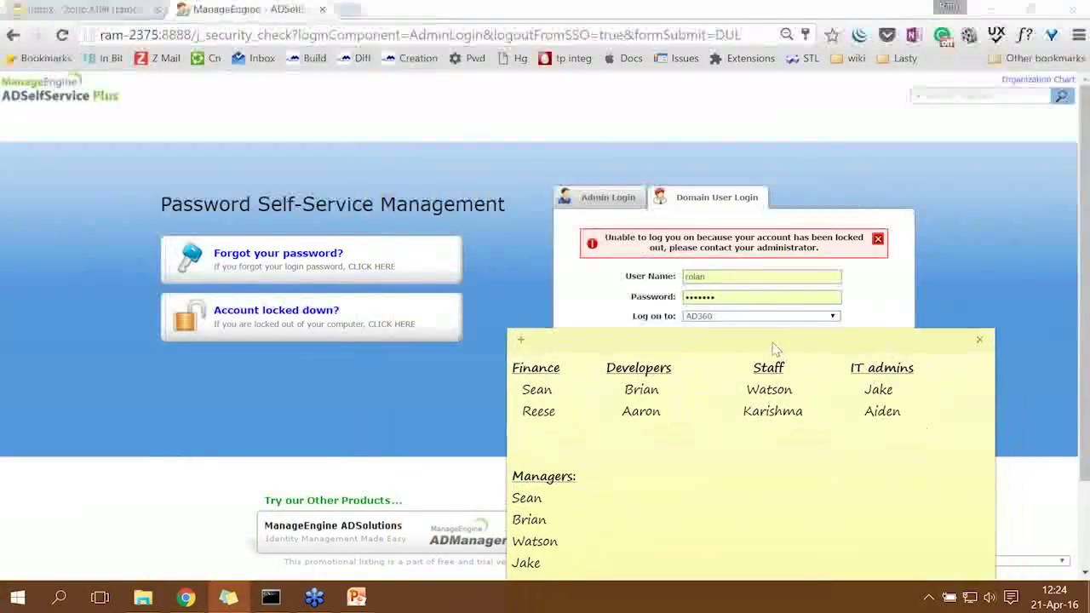
pyautogui.click(879, 241)
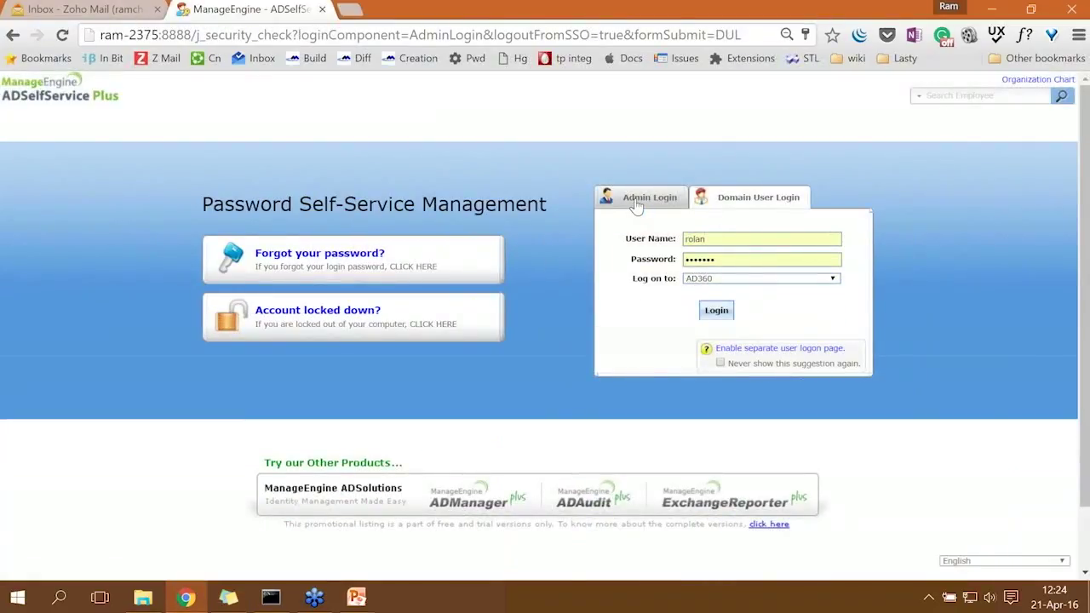
# Look up a Developers member on the sticky note and log in with their name and password.
pyautogui.click(653, 203)
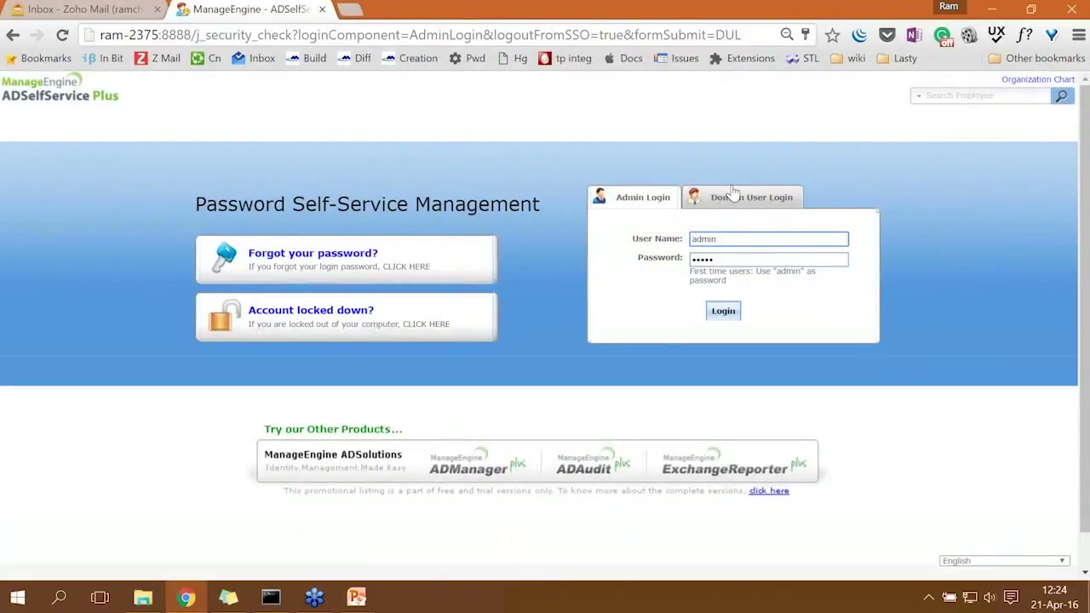
pyautogui.click(734, 195)
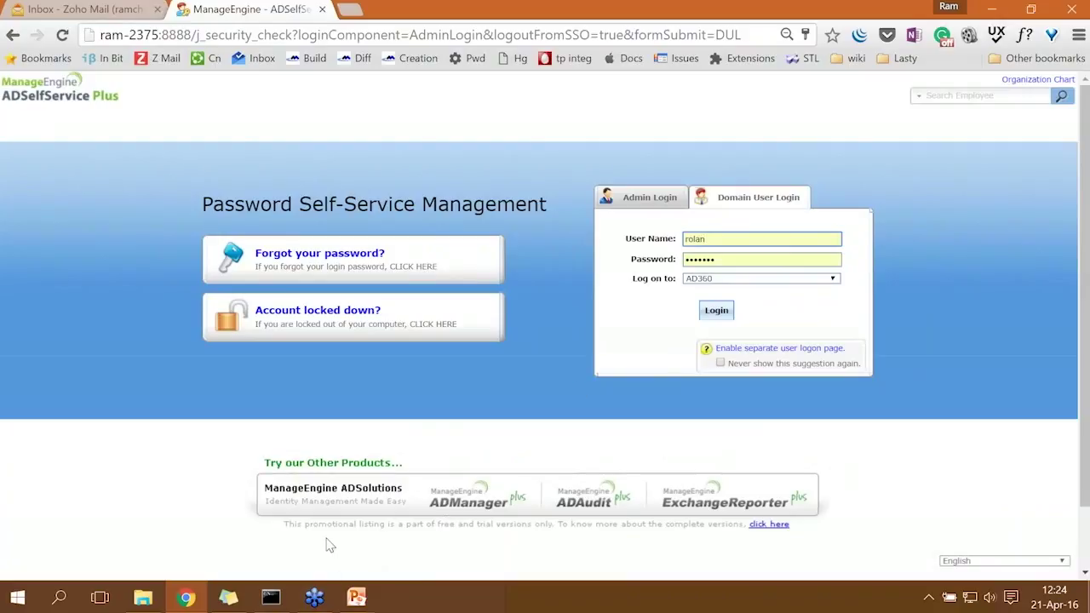
pyautogui.click(245, 603)
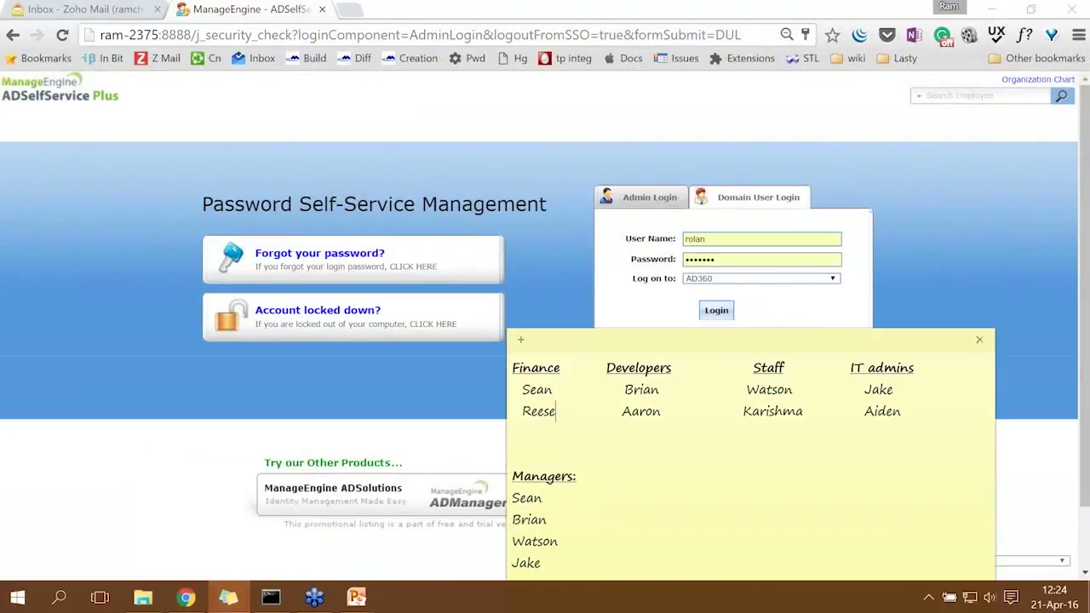
pyautogui.moveTo(664, 390); pyautogui.dragTo(627, 391)
pyautogui.click(624, 391)
pyautogui.doubleClick(688, 240)
pyautogui.write('bri')
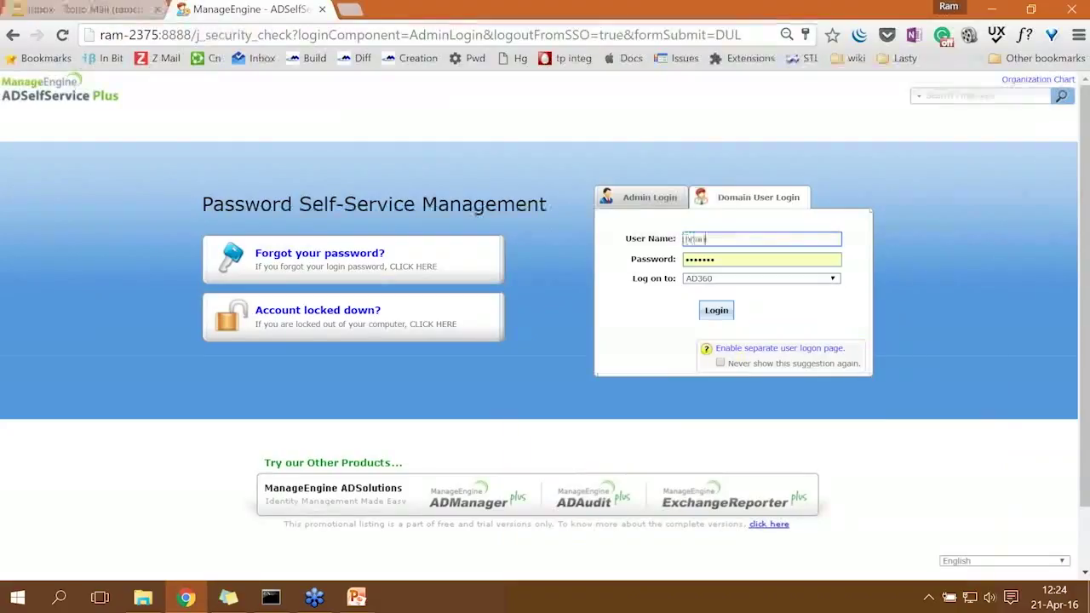
pyautogui.press('Tab')
pyautogui.write('•••••••••')
pyautogui.click(726, 314)
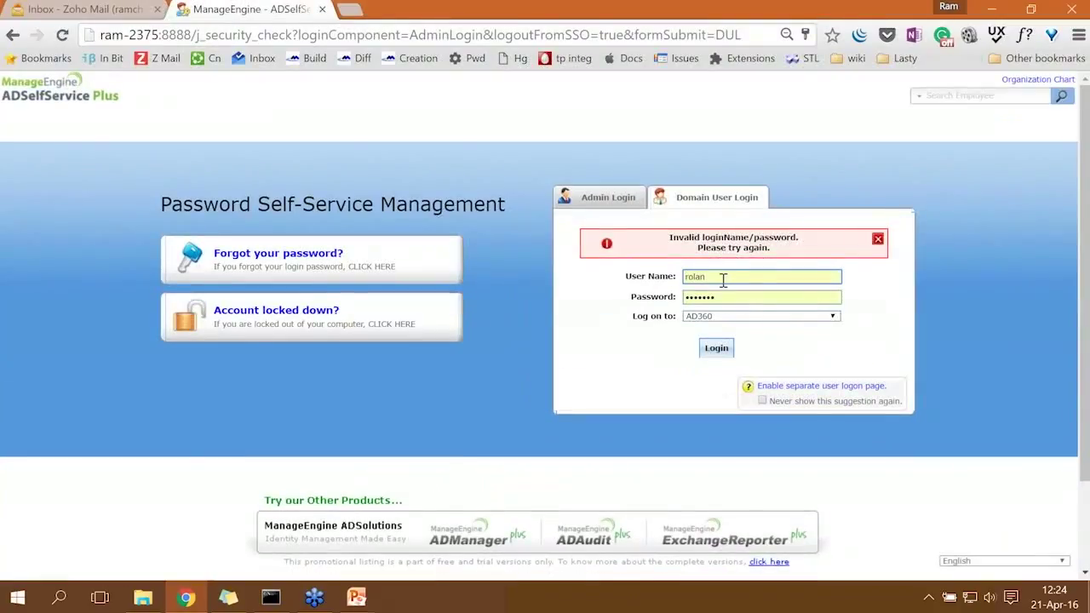
# Retype the Developers user's full name and password, retry, dismiss the errors, and switch to Admin Login.
pyautogui.doubleClick(723, 278)
pyautogui.write('brian')
pyautogui.press('Tab')
pyautogui.write('•••••••••')
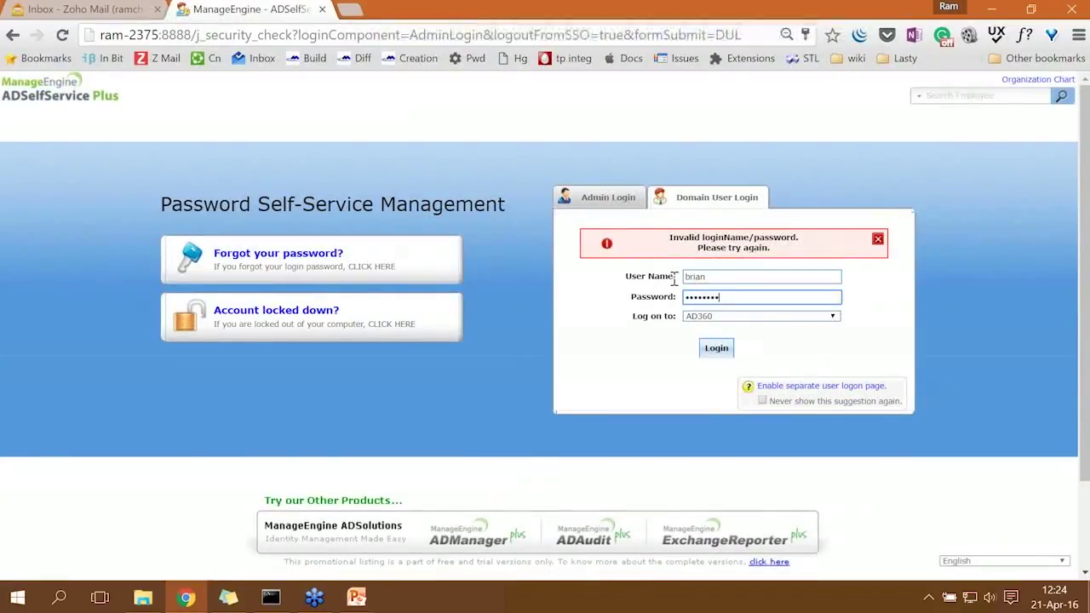
pyautogui.click(716, 349)
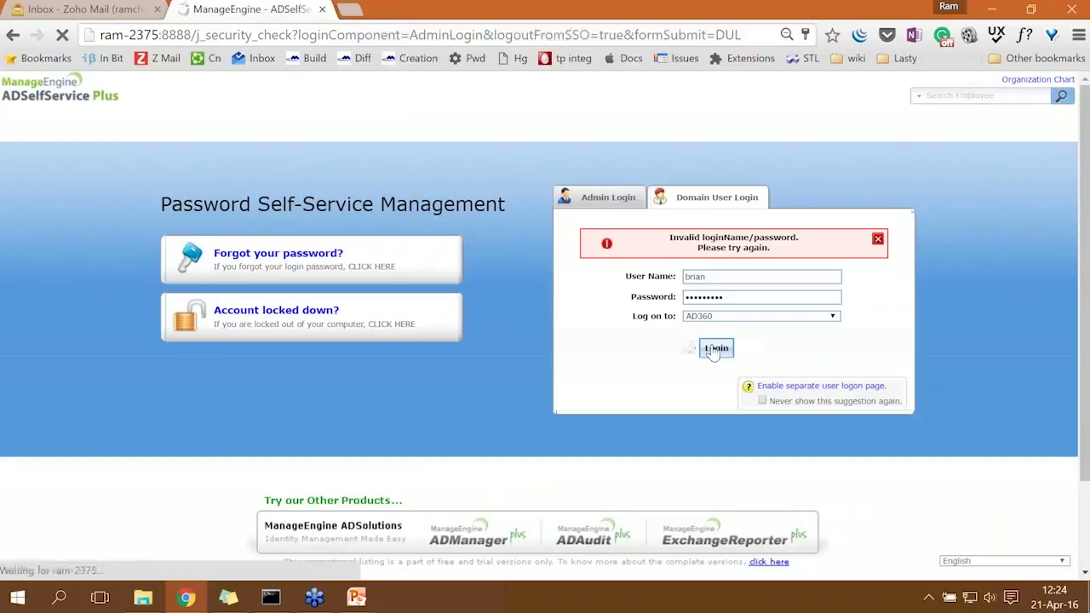
pyautogui.click(878, 239)
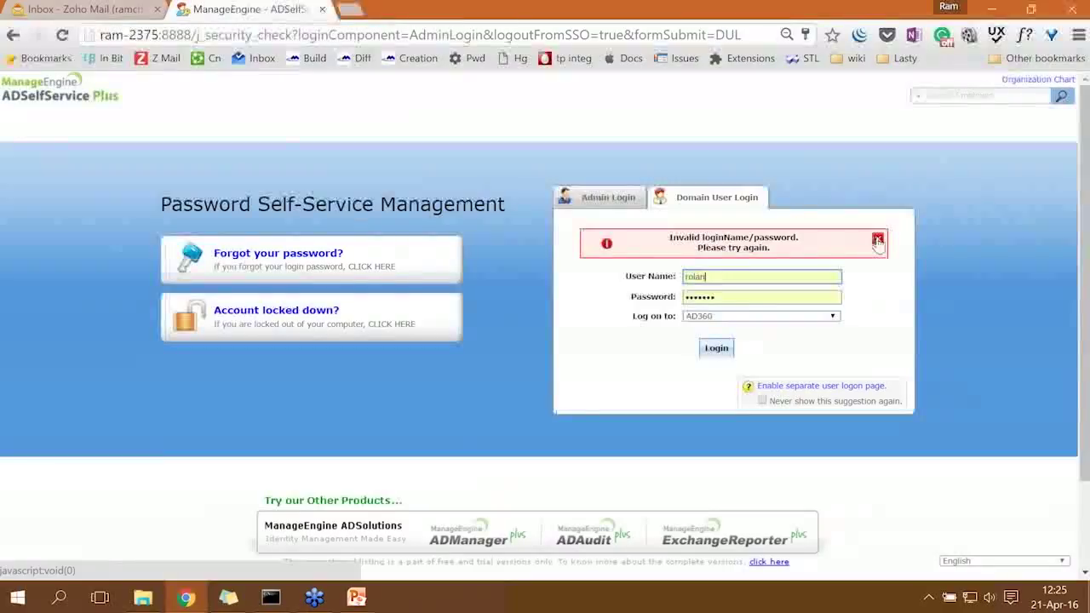
pyautogui.click(877, 242)
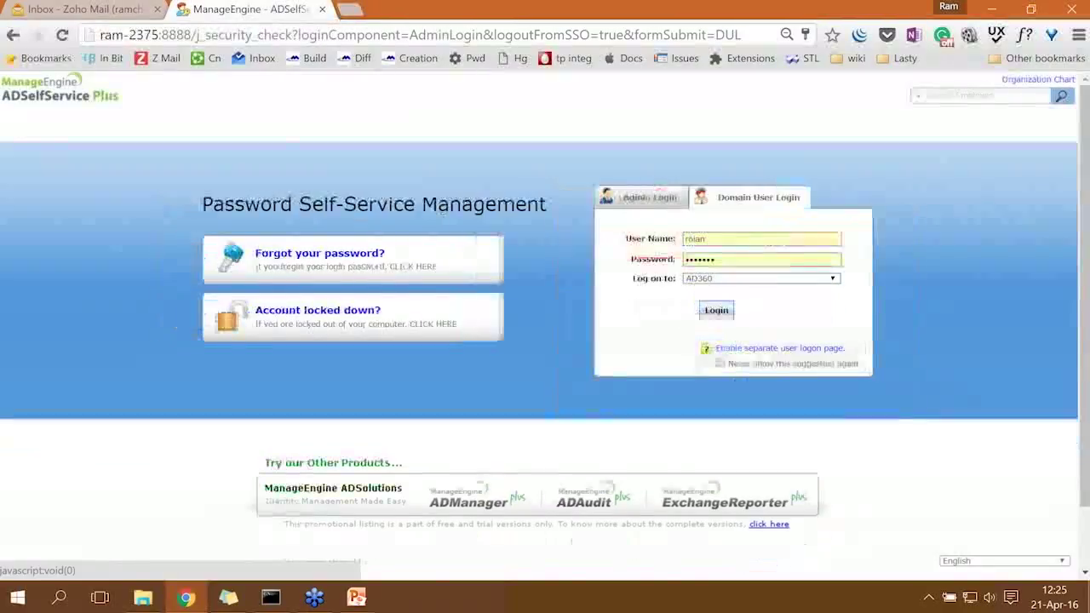
pyautogui.click(639, 197)
# Sign in as administrator and open the Finance policy for editing, closing its advanced settings unchanged.
pyautogui.click(721, 314)
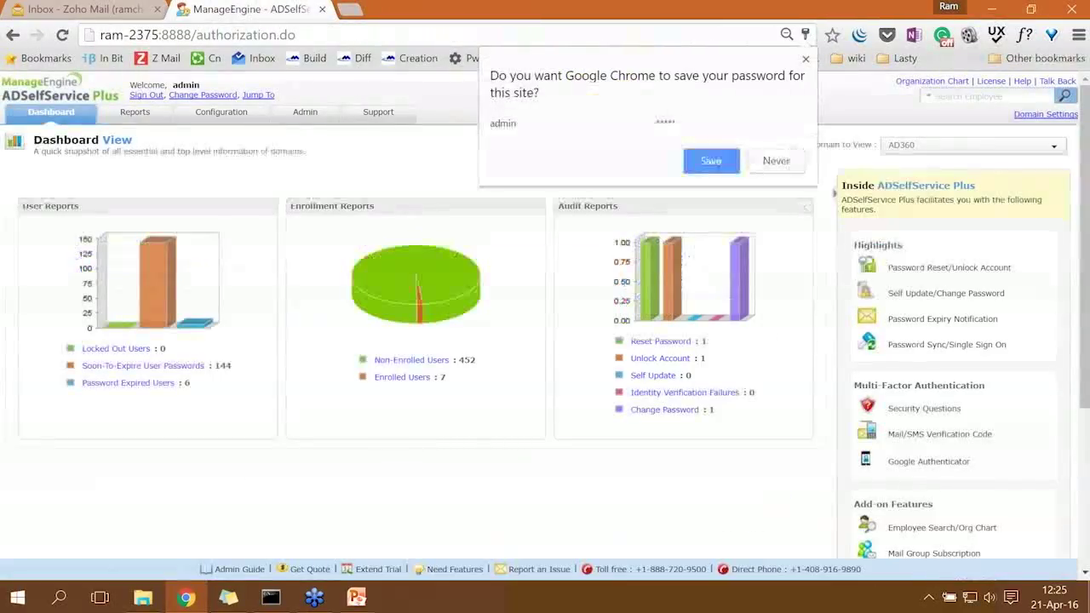
pyautogui.click(224, 113)
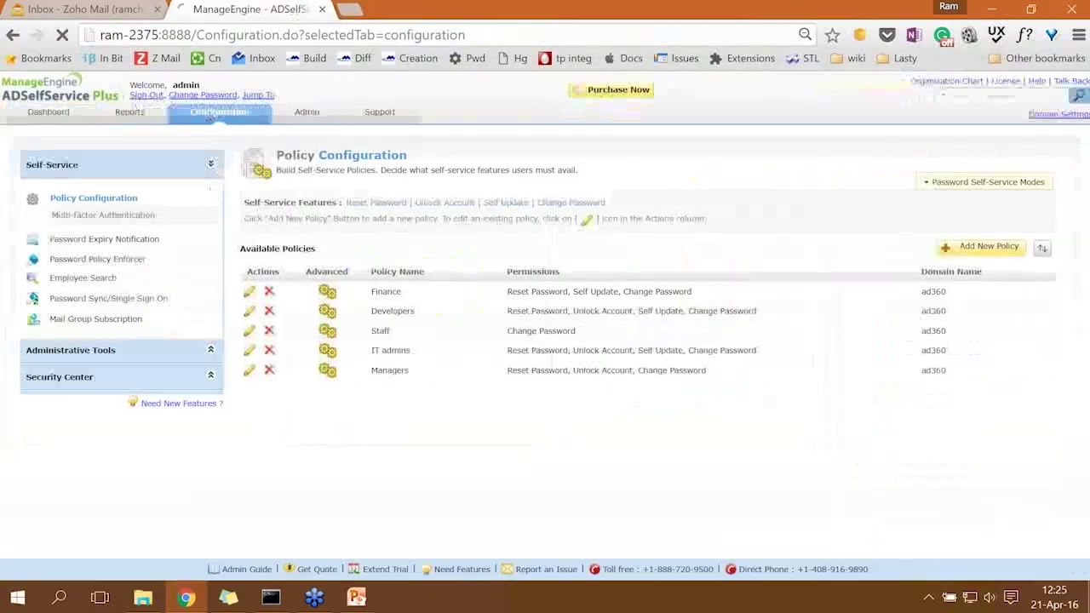
pyautogui.click(250, 294)
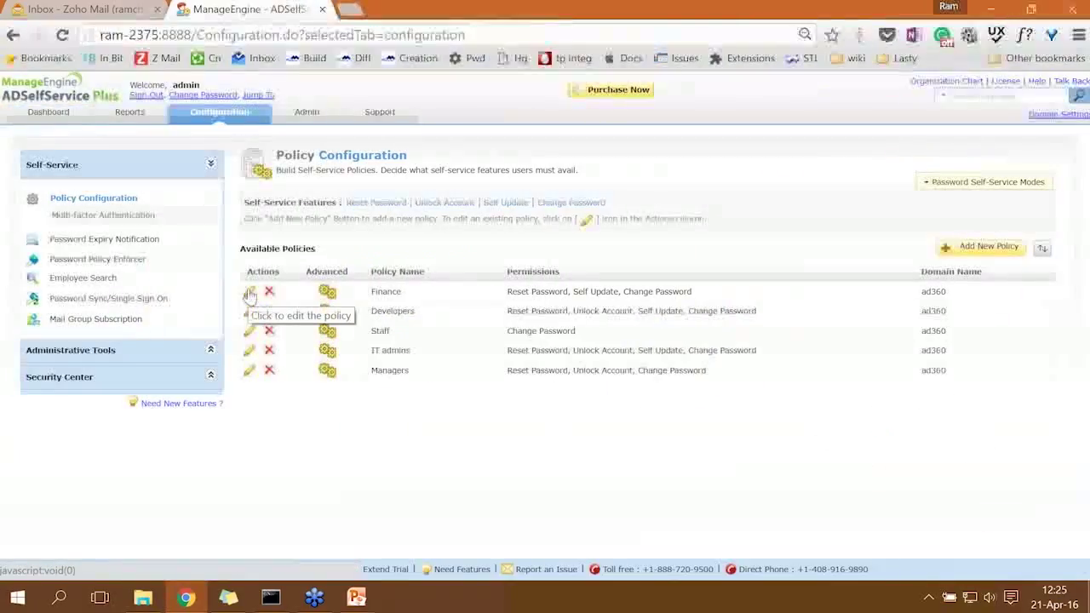
pyautogui.click(998, 369)
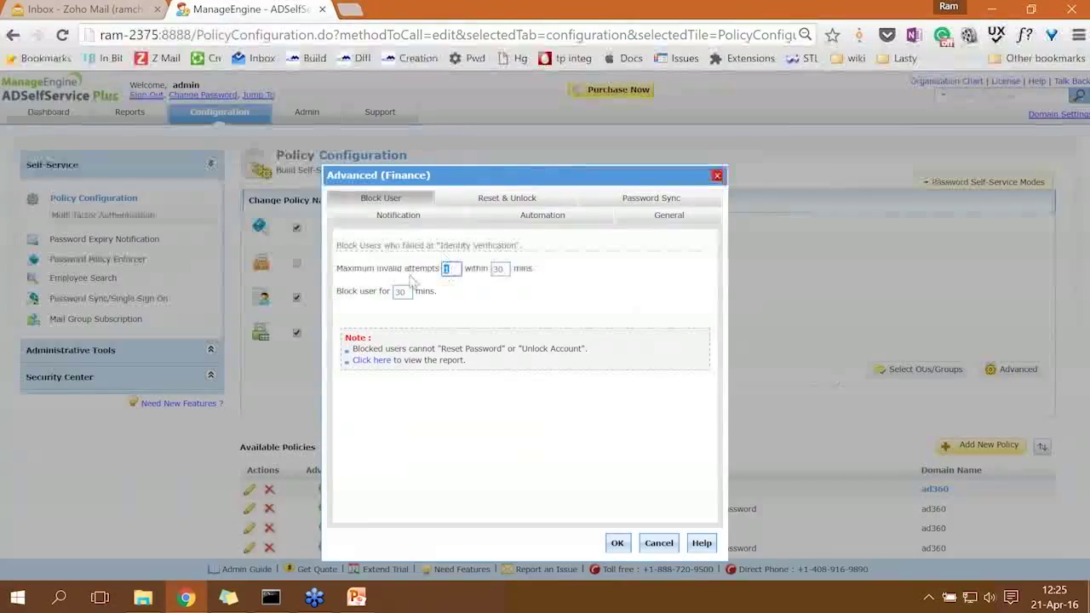
pyautogui.click(658, 543)
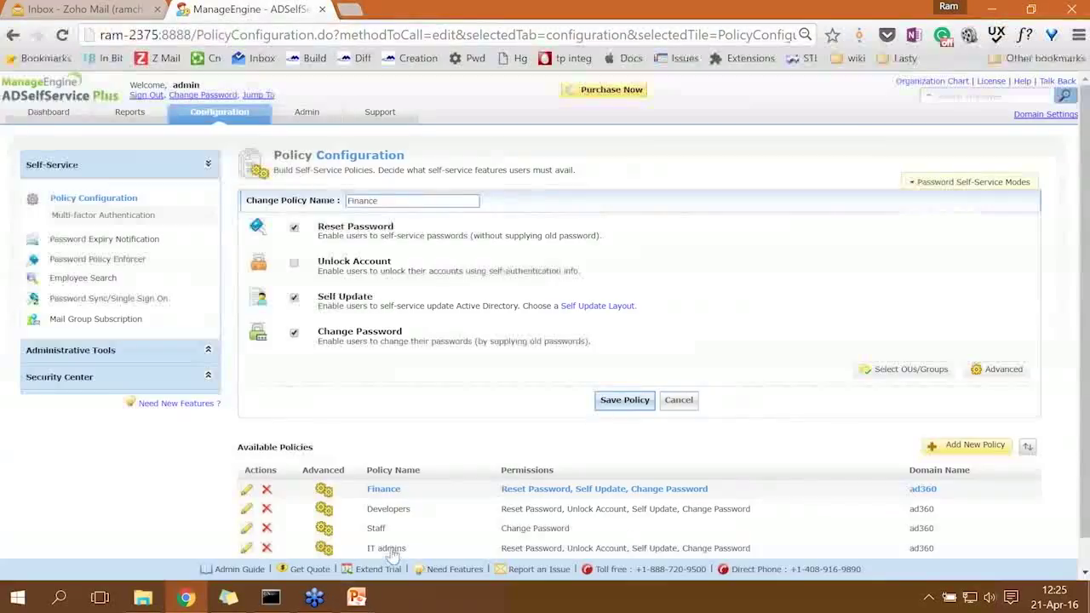
# Show the presentation's Topics slide and bring up the team members sticky note.
pyautogui.moveTo(358, 601)
pyautogui.click(438, 528)
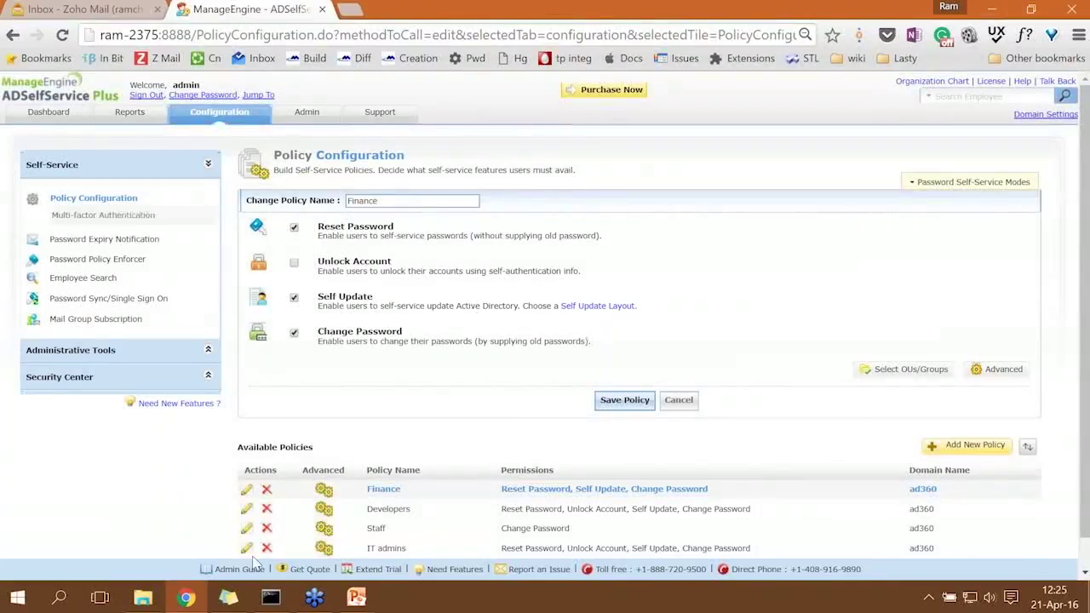
pyautogui.click(228, 598)
# Move the sticky note aside and delete the password line from it.
pyautogui.moveTo(591, 351); pyautogui.dragTo(561, 172)
pyautogui.moveTo(566, 450); pyautogui.dragTo(475, 456)
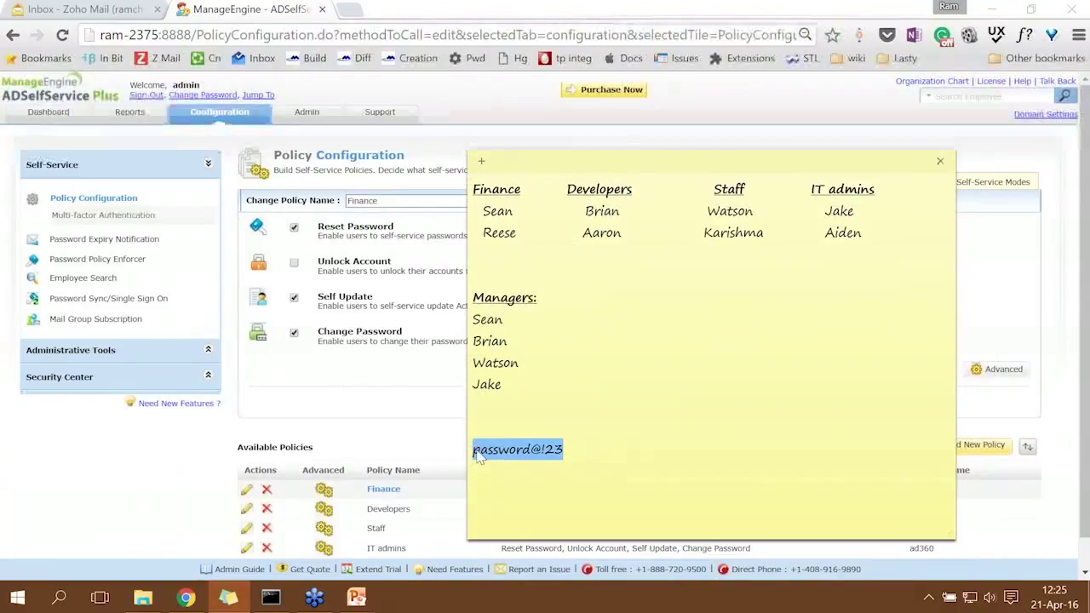
pyautogui.press('BackSpace')
pyautogui.click(489, 322)
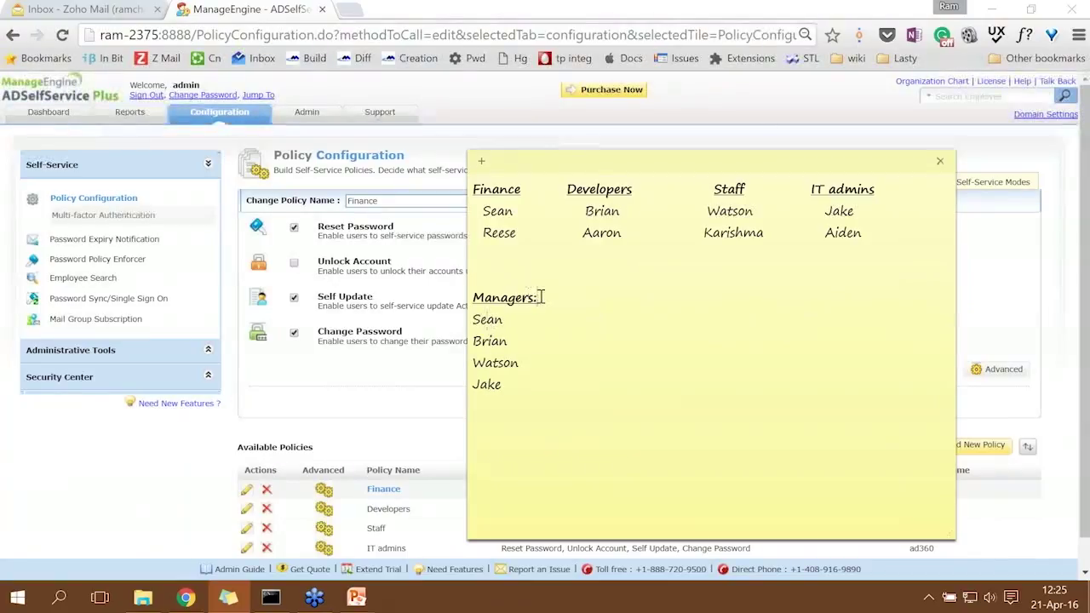
pyautogui.moveTo(540, 297); pyautogui.dragTo(471, 299)
pyautogui.moveTo(506, 385); pyautogui.dragTo(473, 296)
pyautogui.moveTo(482, 210); pyautogui.dragTo(514, 209)
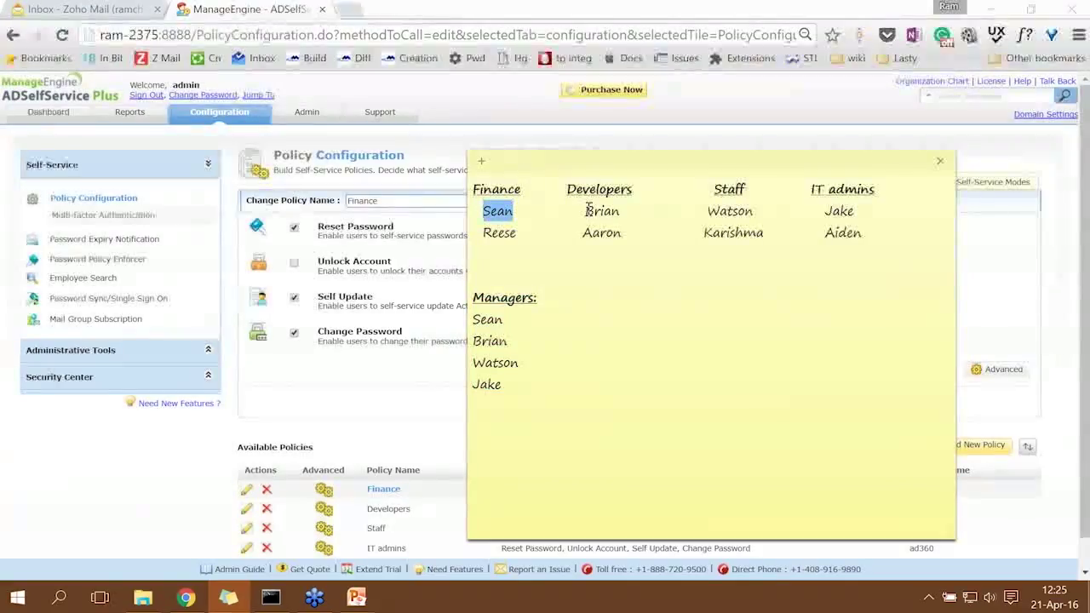
pyautogui.click(623, 191)
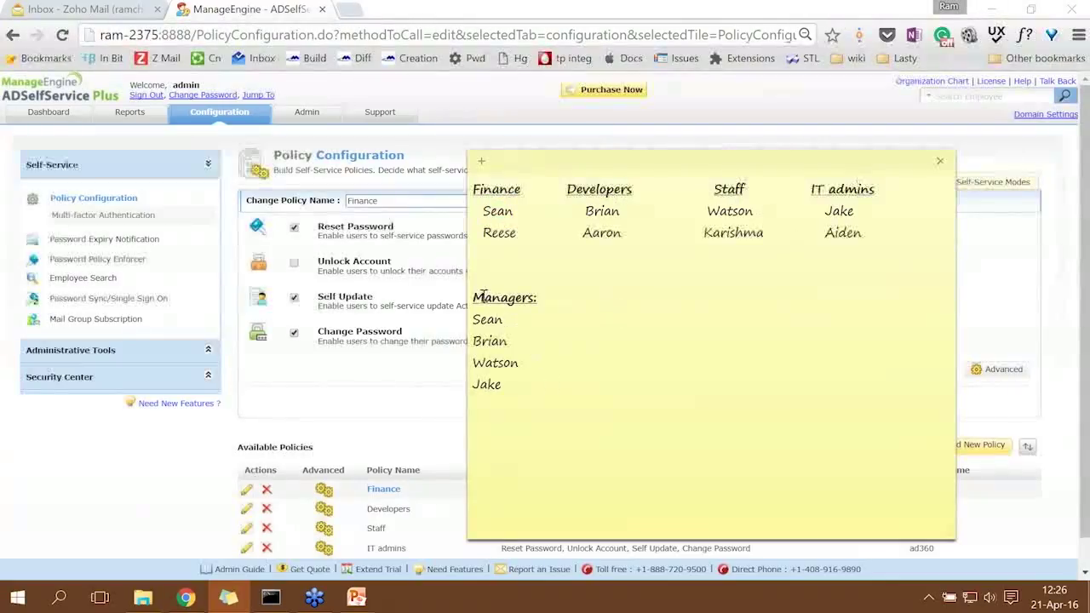
# Move the Managers list above the department table and go back to the policy page.
pyautogui.moveTo(474, 297); pyautogui.dragTo(514, 380)
pyautogui.hotkey('ctrl', 'c')
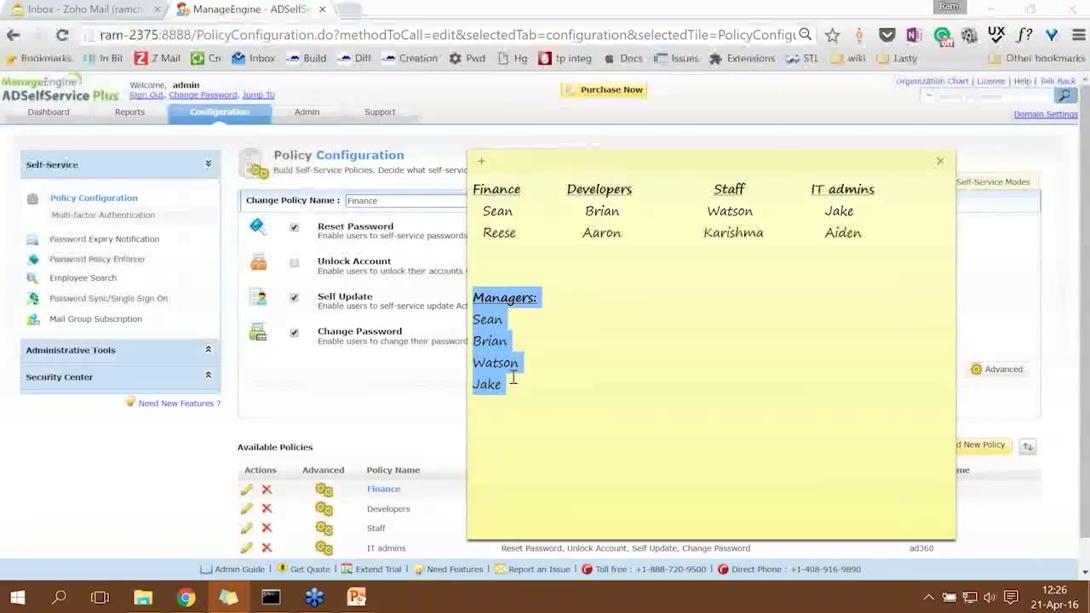
pyautogui.press('Delete')
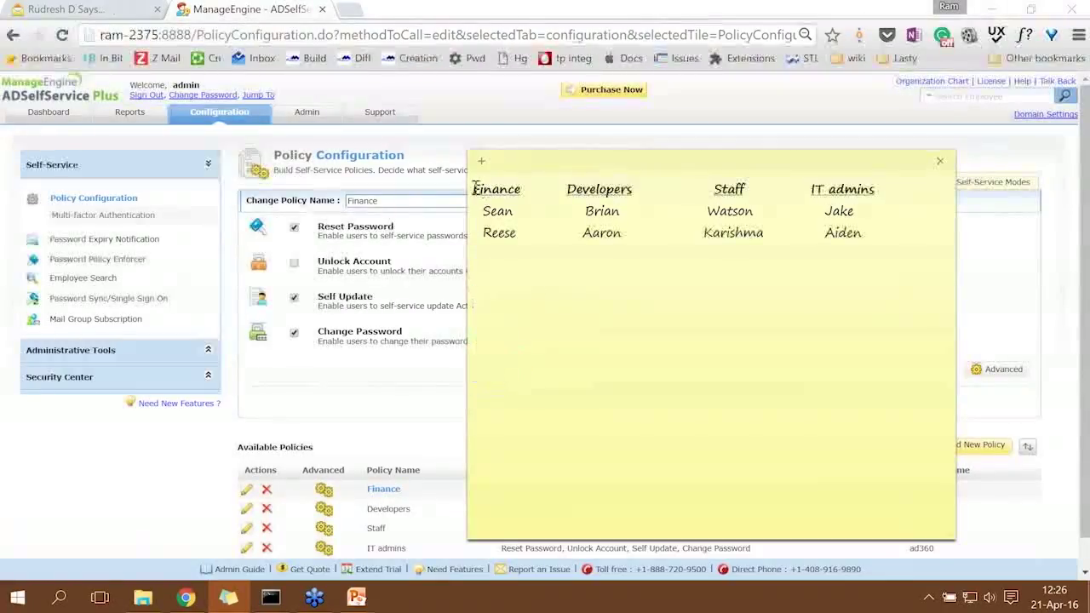
pyautogui.press('Return')
pyautogui.press('Return')
pyautogui.press('Return')
pyautogui.press('Return')
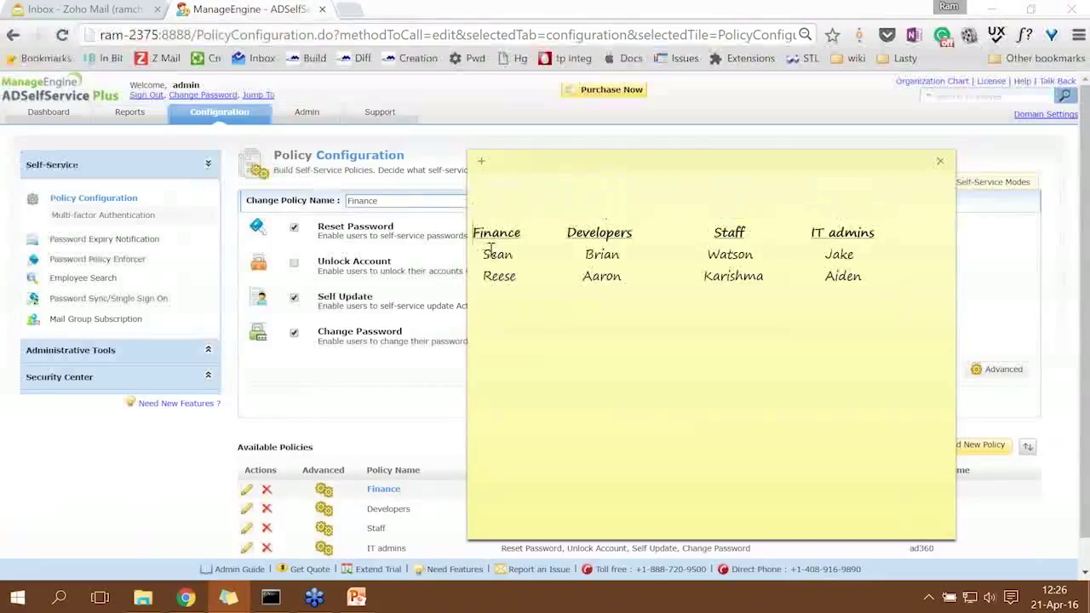
pyautogui.hotkey('ctrl', 'v')
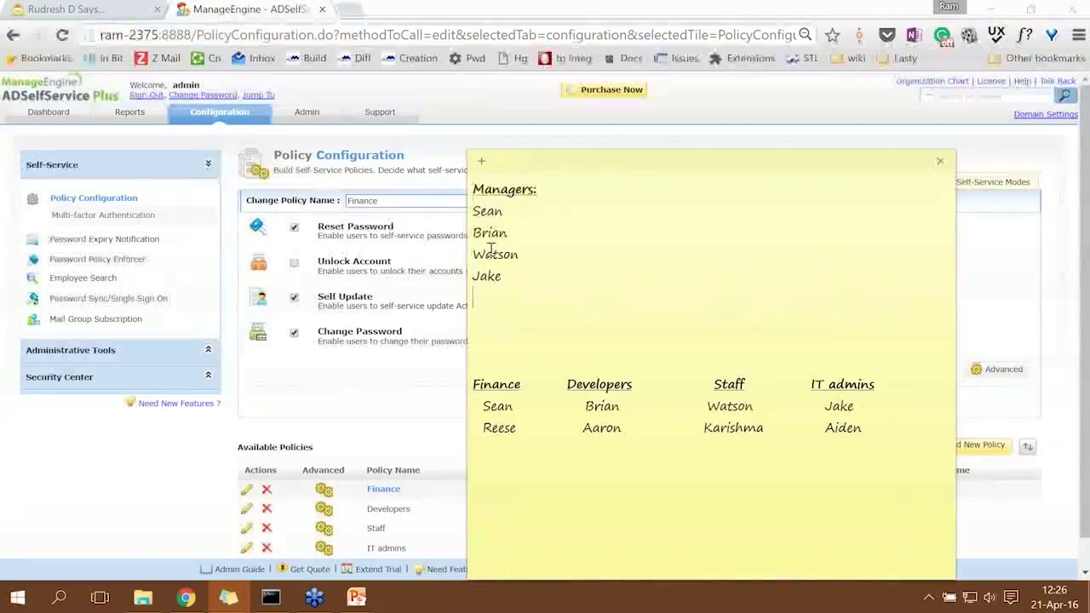
pyautogui.click(432, 395)
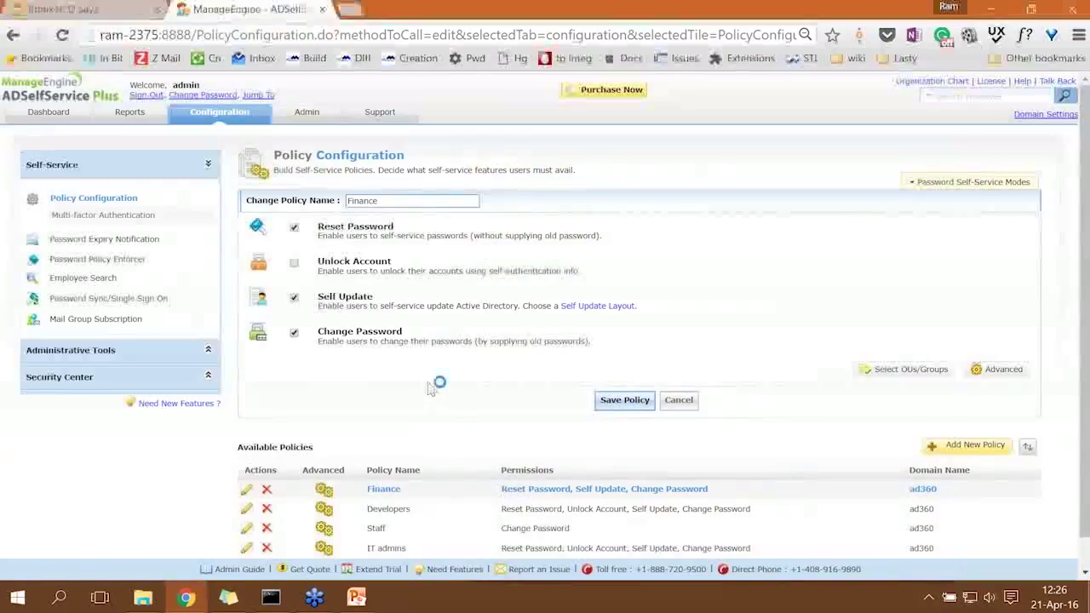
# Drag Managers to the top of the policy priority order, above Finance, Developers, Staff and IT admins.
pyautogui.scroll(-1, 471, 374)
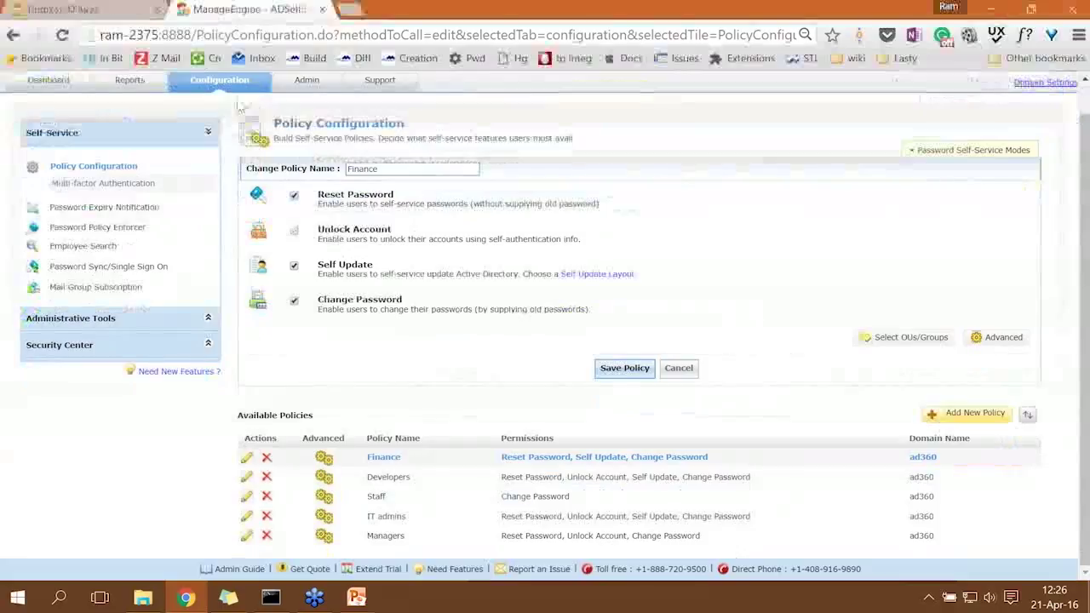
pyautogui.click(94, 166)
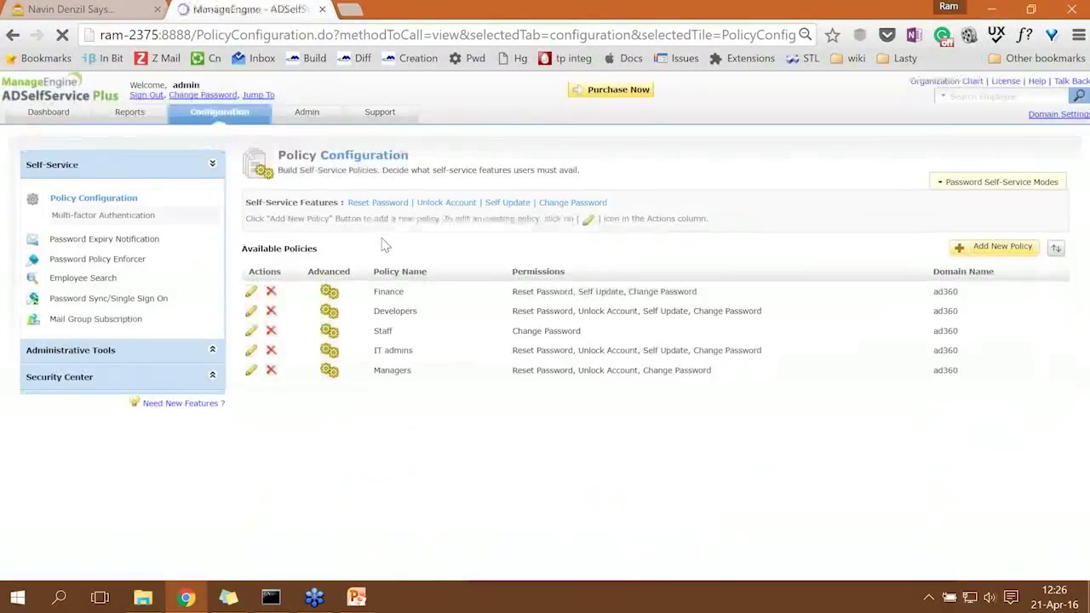
pyautogui.click(1044, 251)
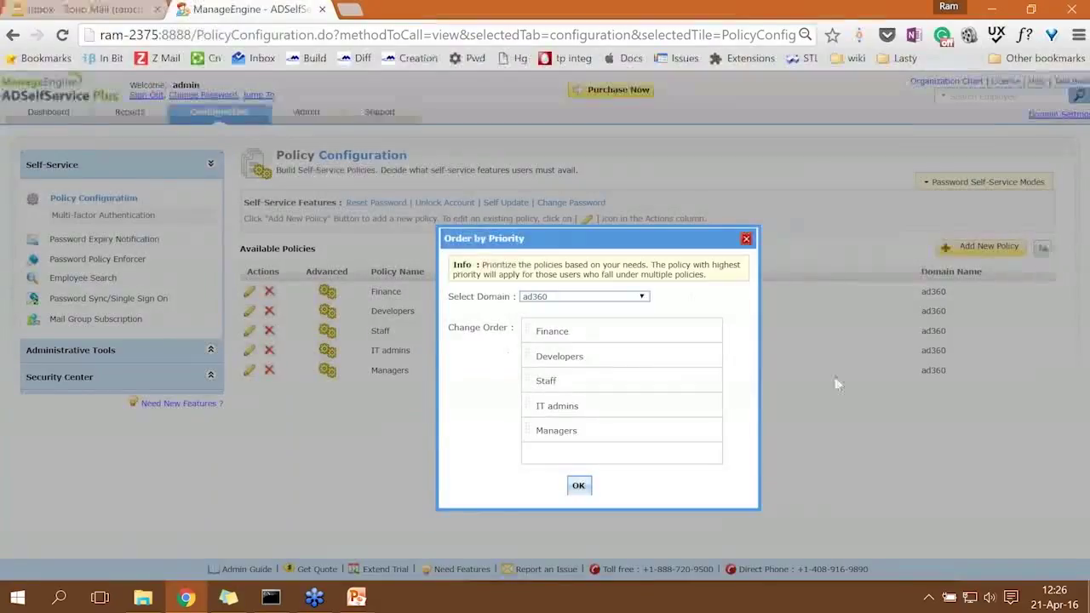
pyautogui.moveTo(601, 430); pyautogui.dragTo(601, 334)
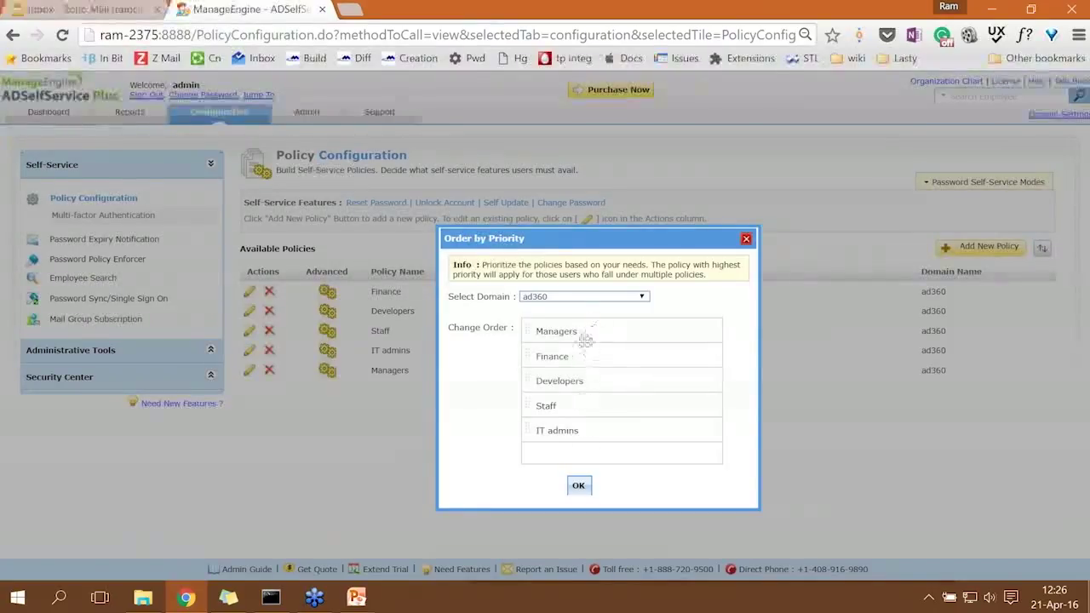
pyautogui.click(578, 487)
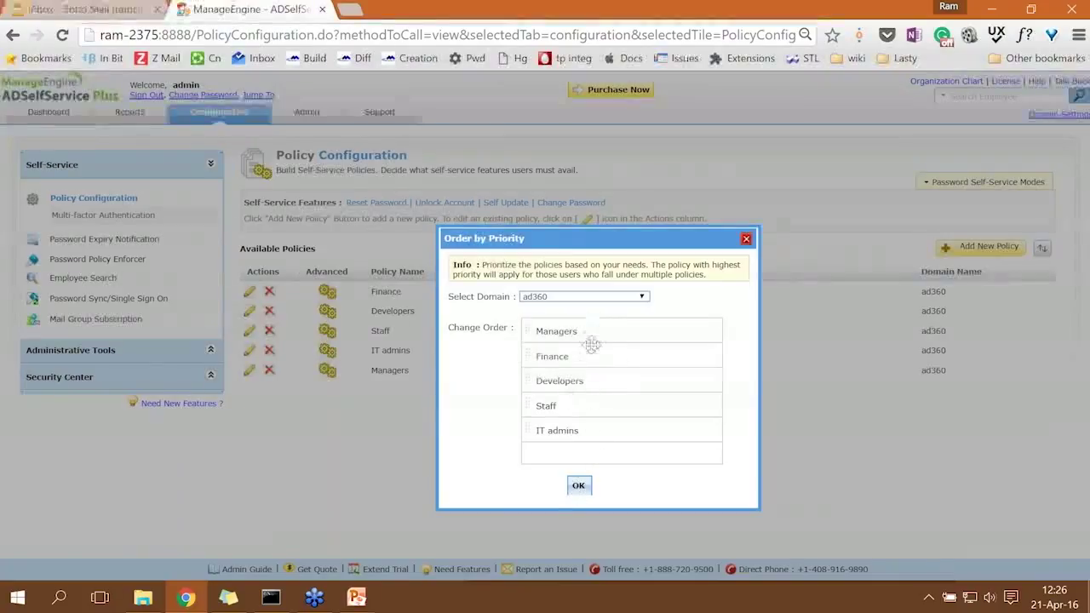
pyautogui.click(579, 487)
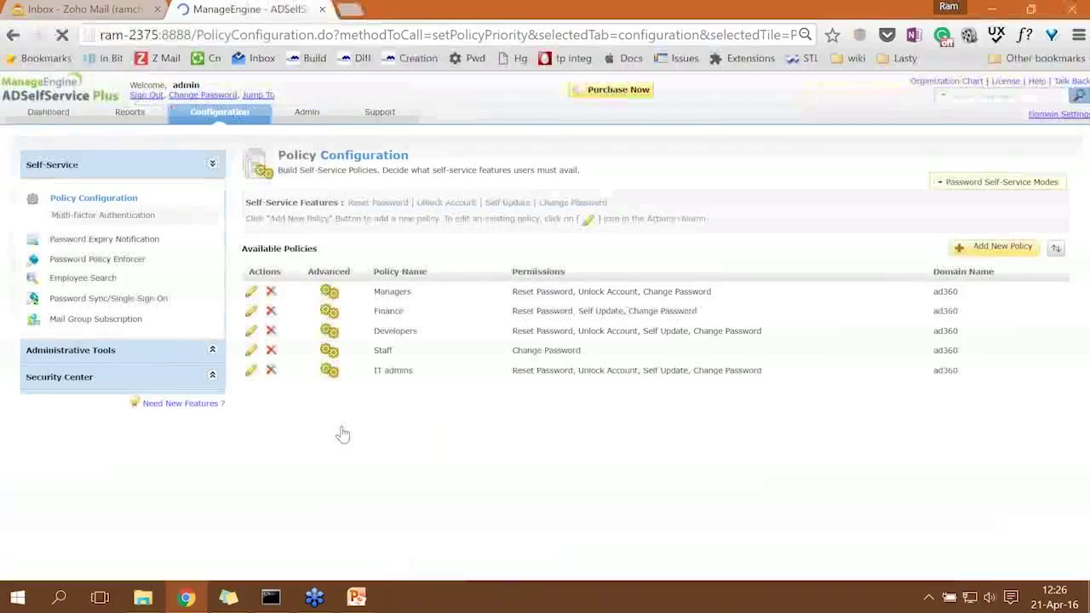
pyautogui.click(249, 292)
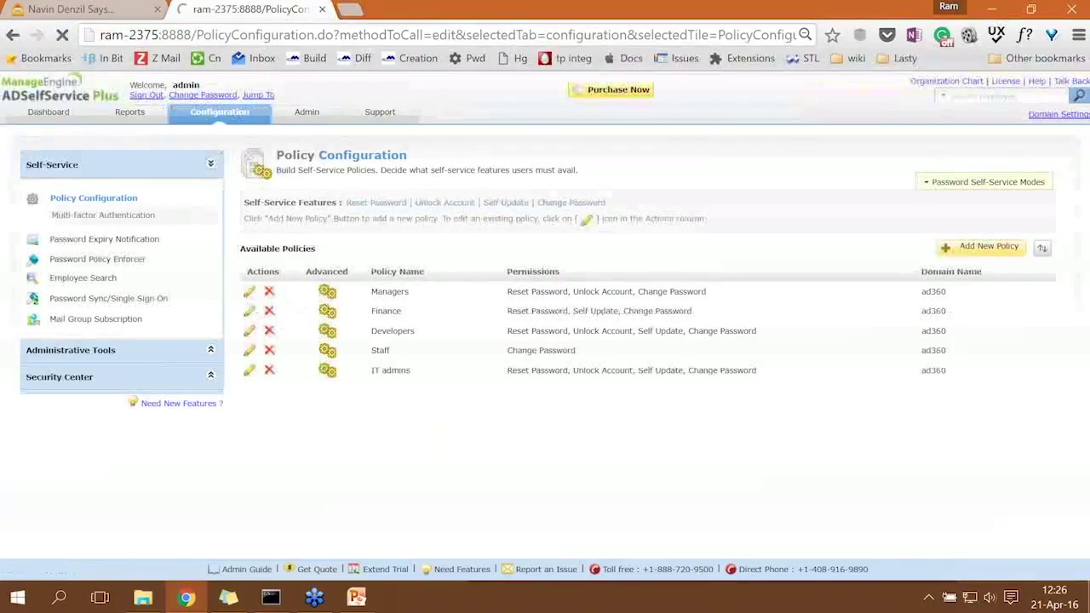
# In the Managers policy's Block User settings, set maximum invalid attempts to 7 within 50 minutes.
pyautogui.scroll(-1, 345, 341)
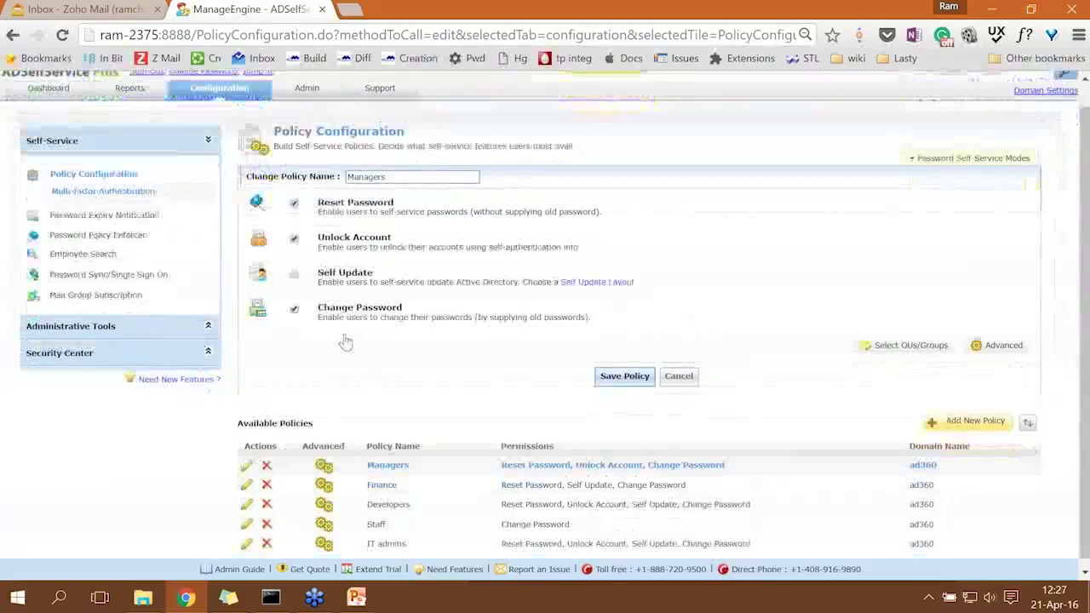
pyautogui.click(1004, 345)
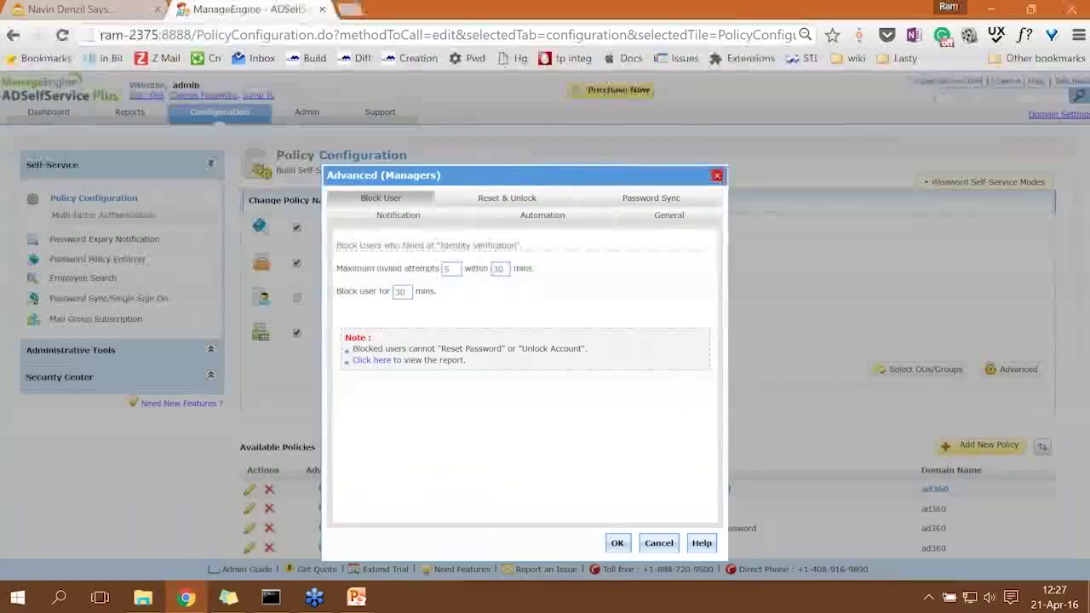
pyautogui.click(511, 201)
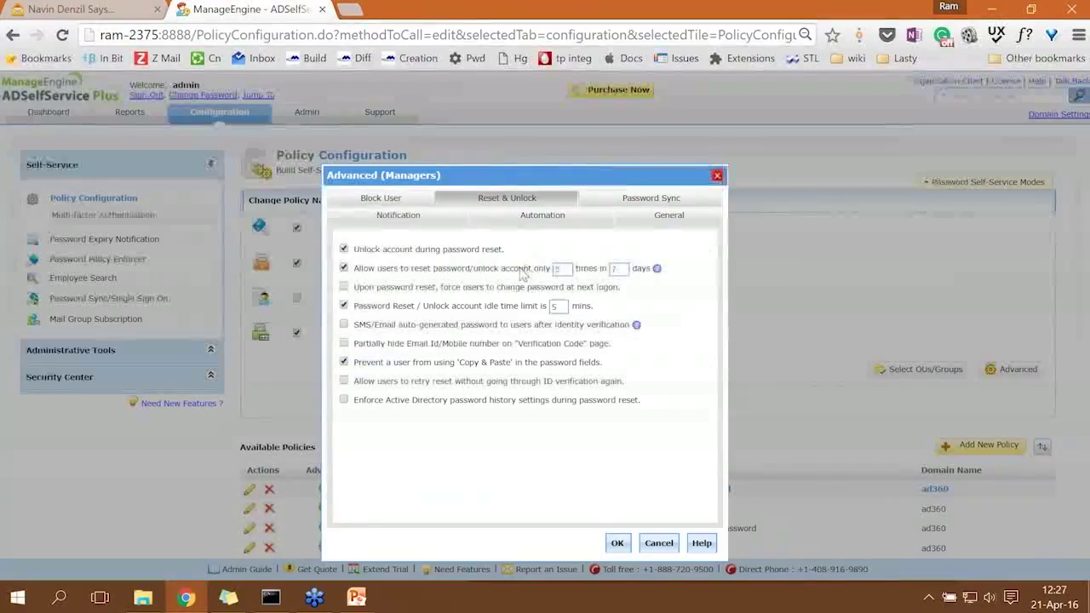
pyautogui.click(408, 201)
pyautogui.click(449, 270)
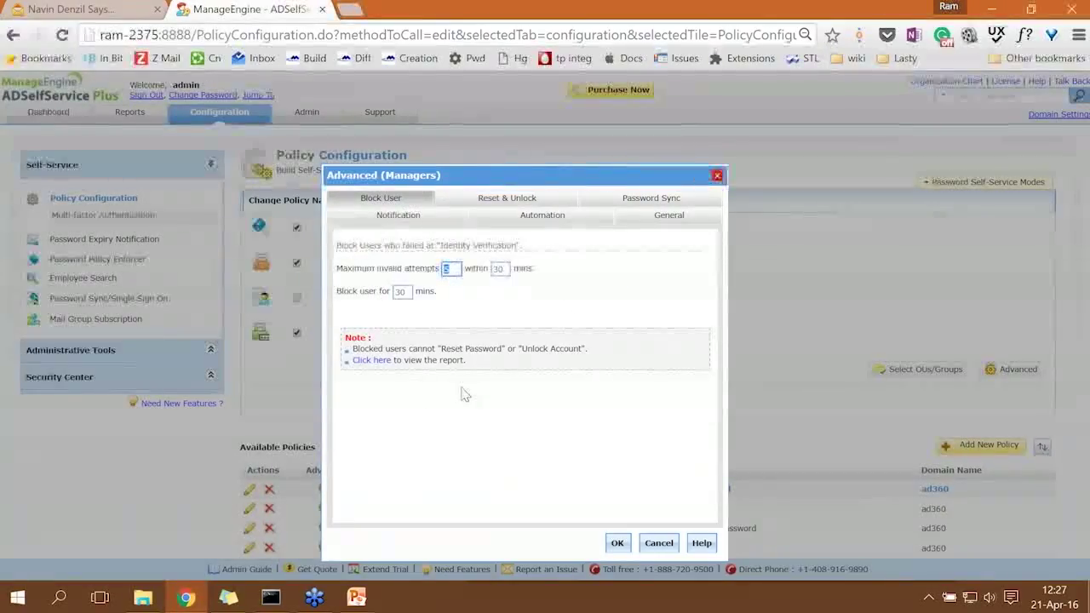
pyautogui.write('7')
pyautogui.click(502, 269)
pyautogui.press('BackSpace')
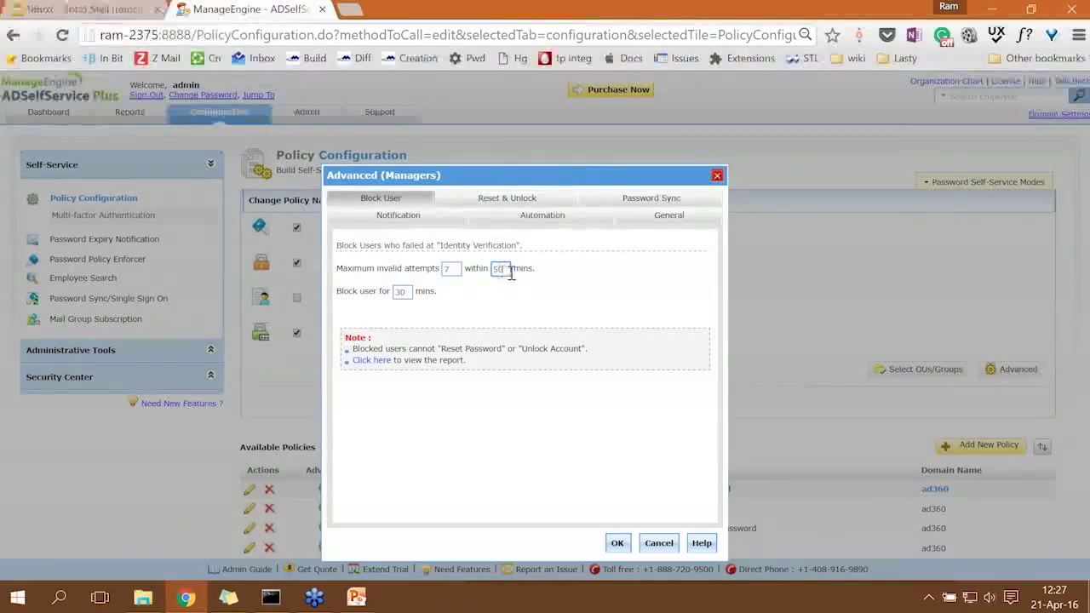
pyautogui.doubleClick(446, 268)
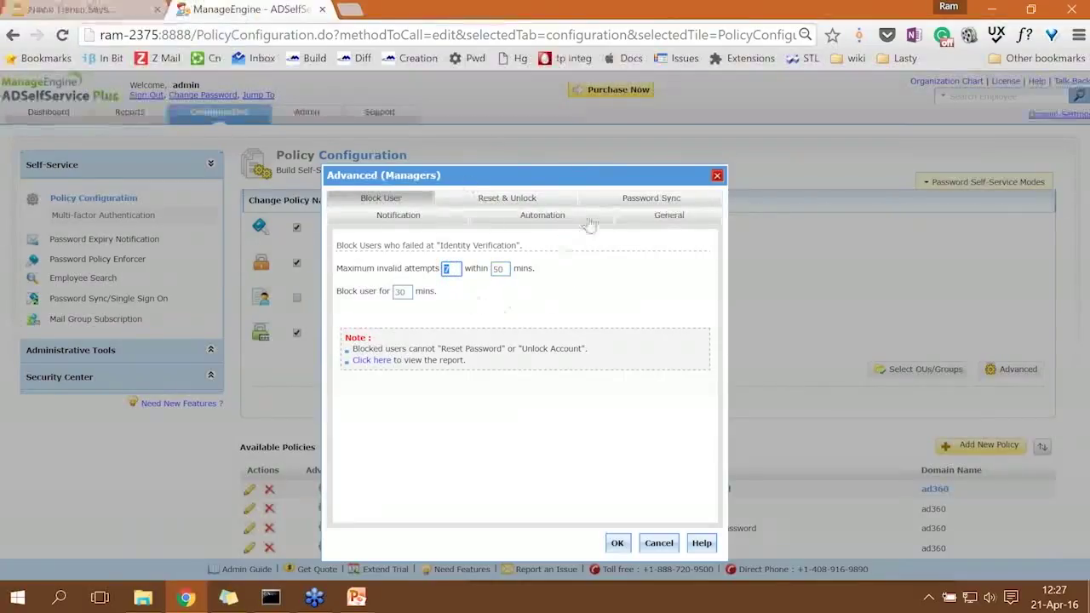
pyautogui.click(567, 222)
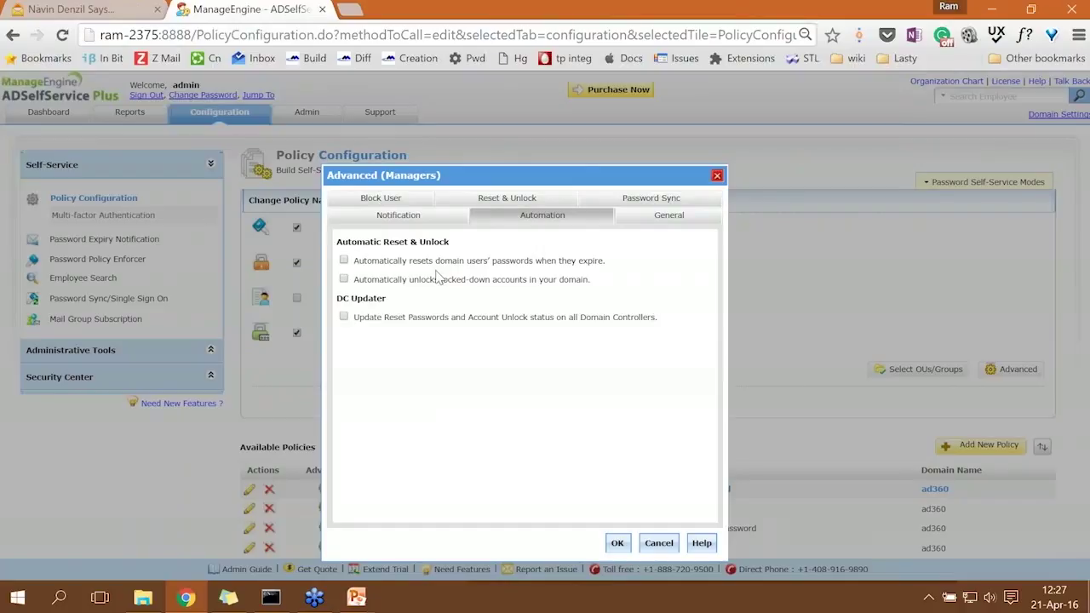
# Enable automatic password reset on expiry and email notification for resets, then save the Managers policy.
pyautogui.click(344, 260)
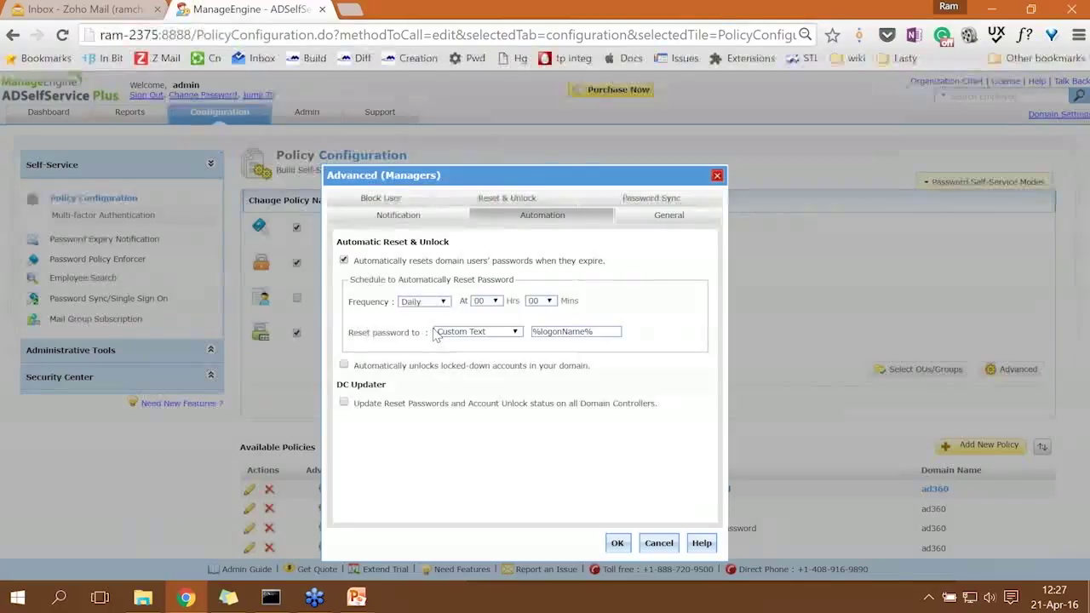
pyautogui.click(436, 216)
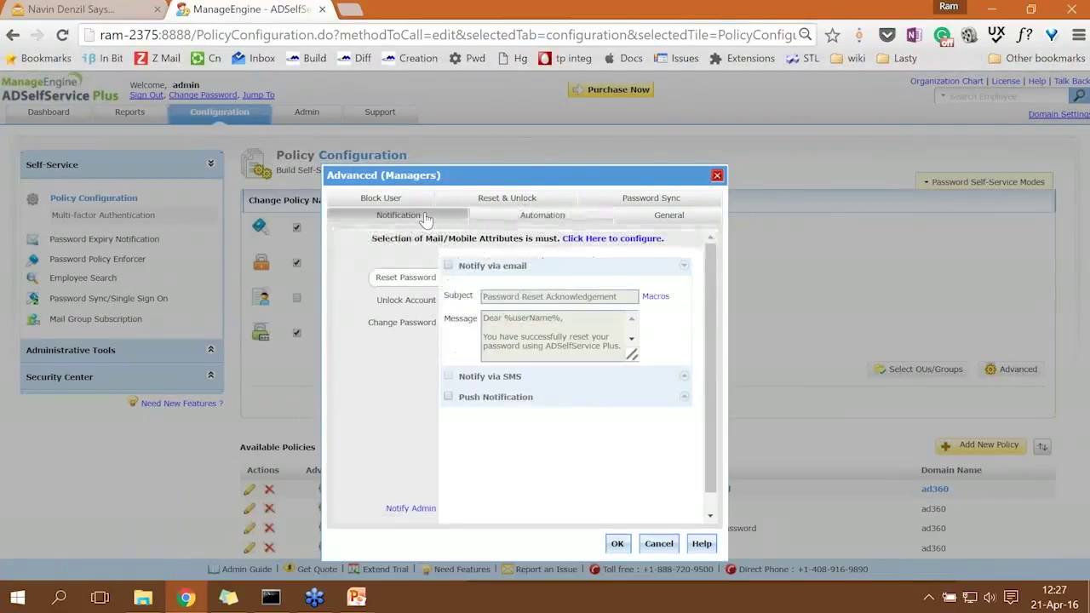
pyautogui.click(449, 267)
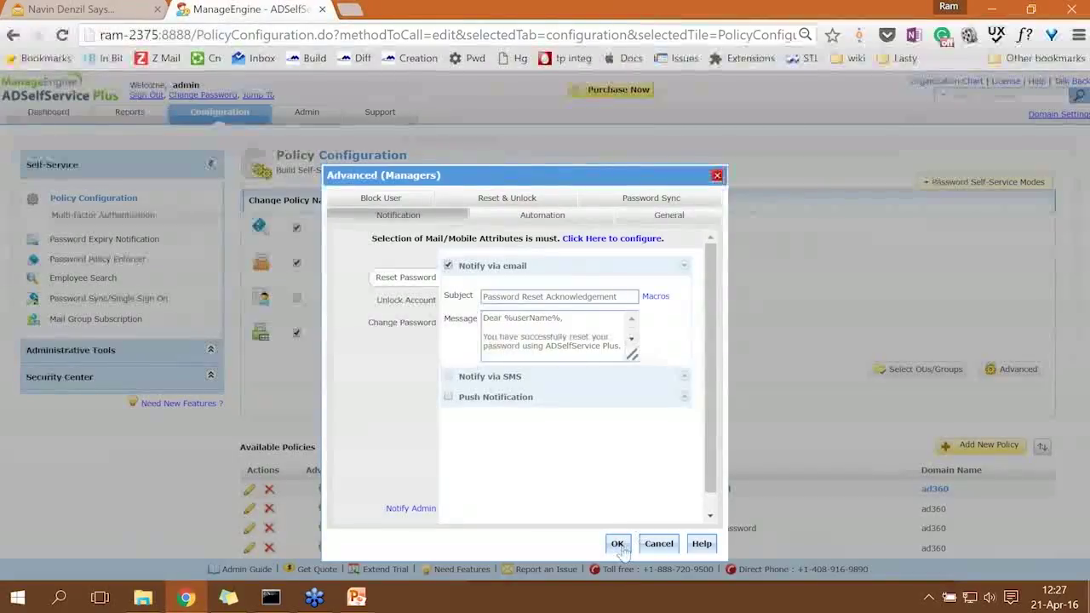
pyautogui.click(617, 544)
pyautogui.click(627, 402)
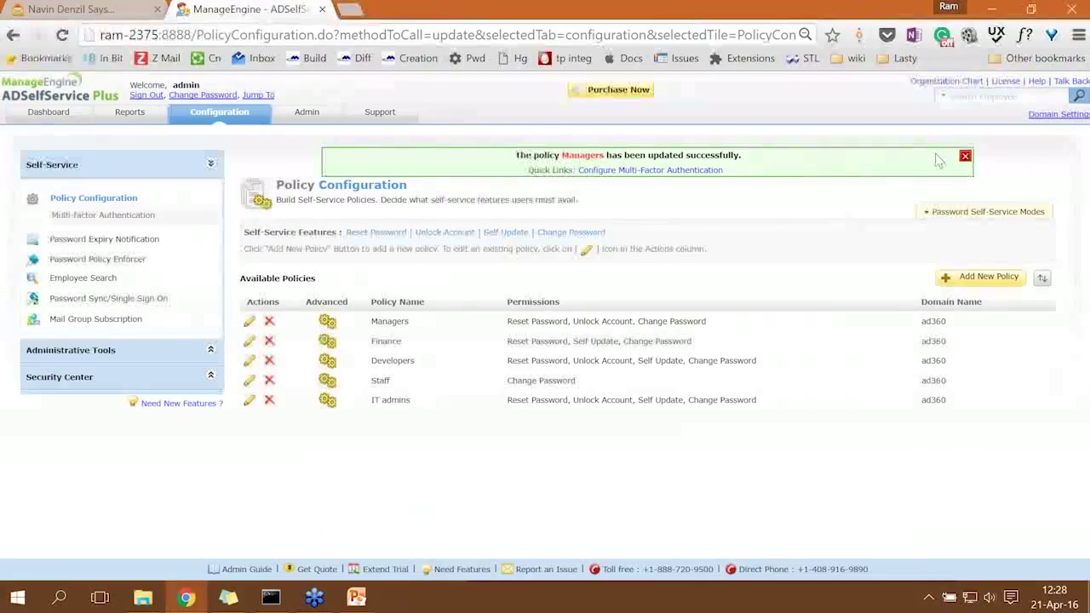
# Dismiss the update notice, verify Managers is first in priority, and return to the Topics slide show.
pyautogui.click(968, 158)
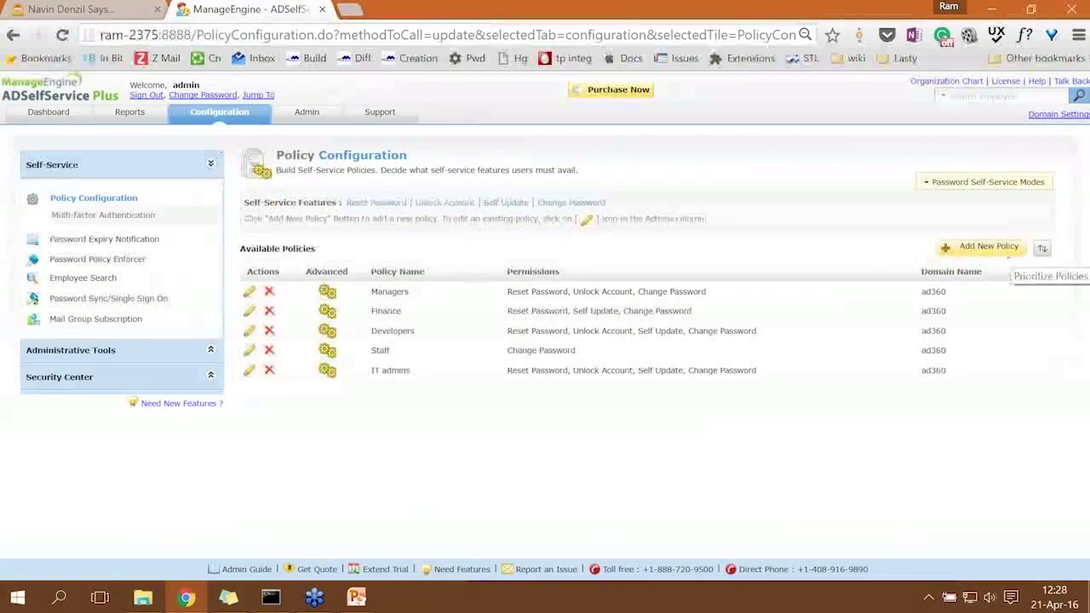
pyautogui.click(1042, 249)
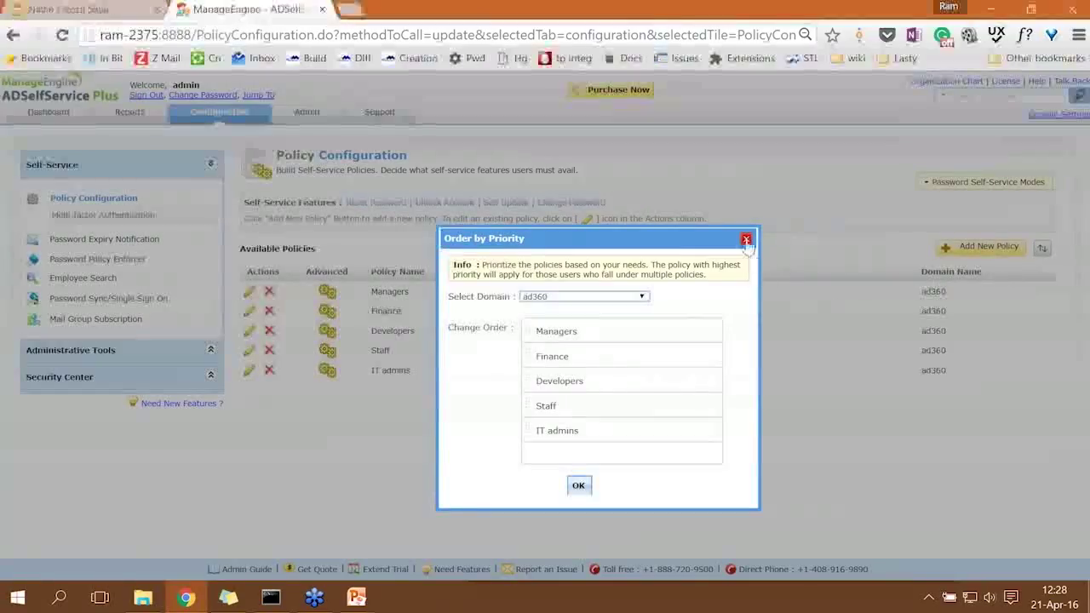
pyautogui.click(747, 241)
pyautogui.moveTo(375, 585)
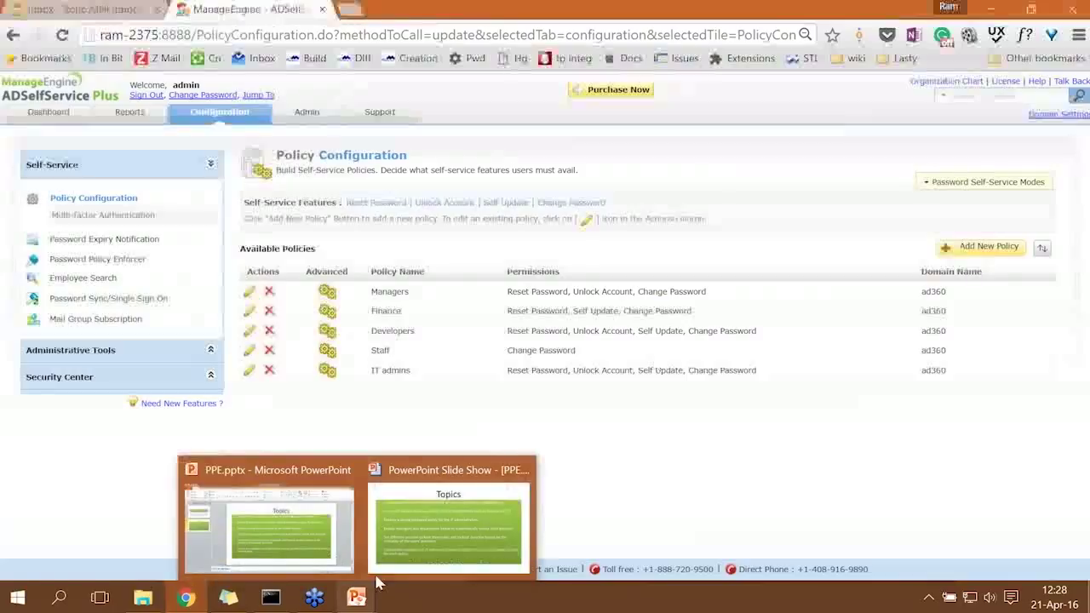
pyautogui.click(448, 524)
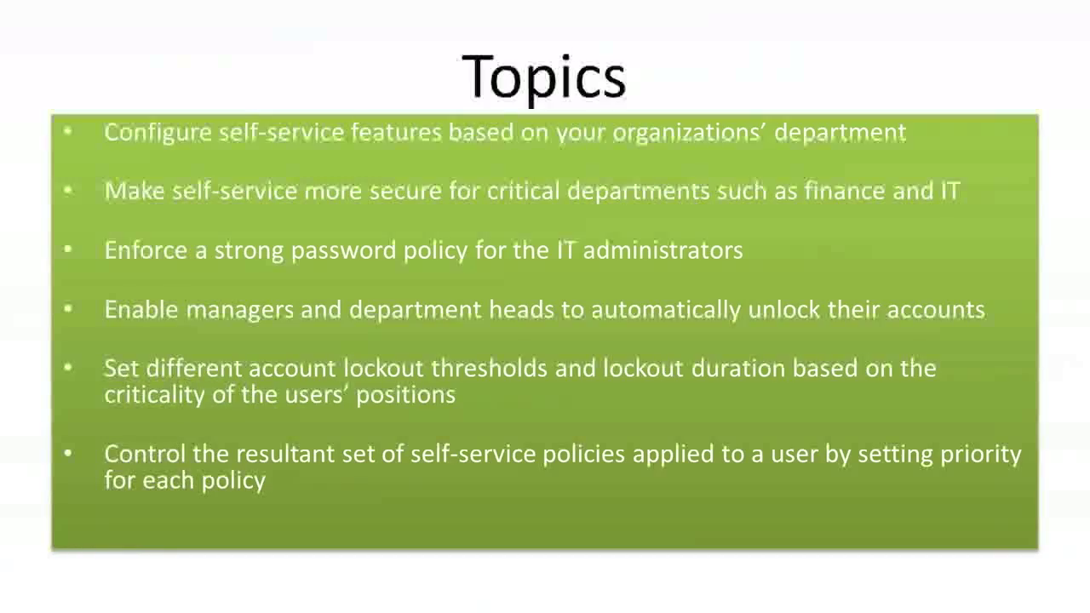